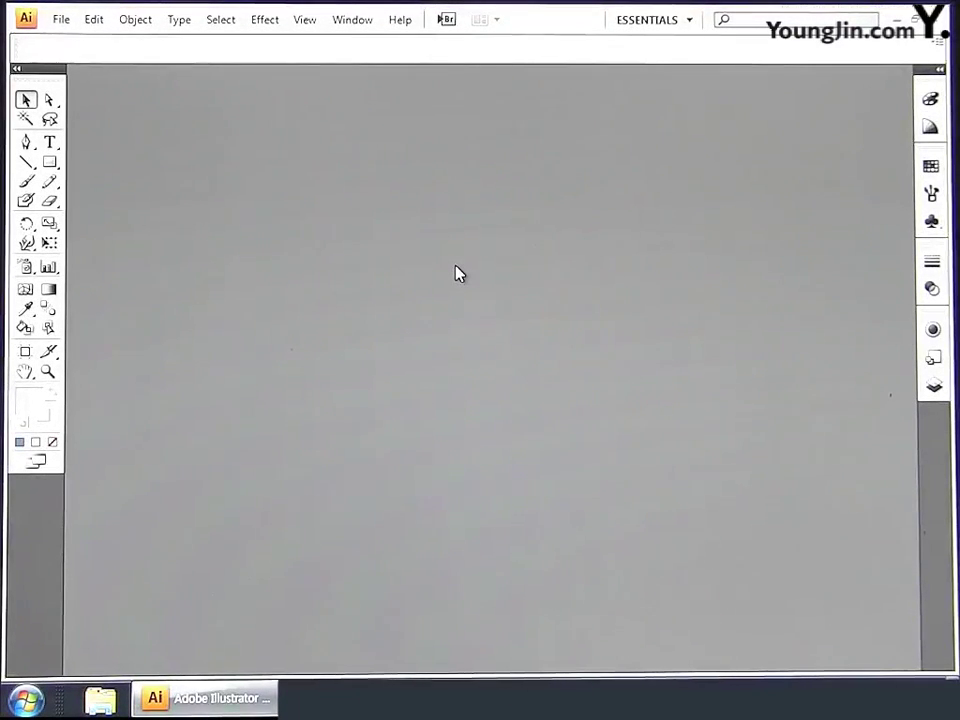
Start a new document and name it 일러스트작업.
click(60, 22)
click(103, 43)
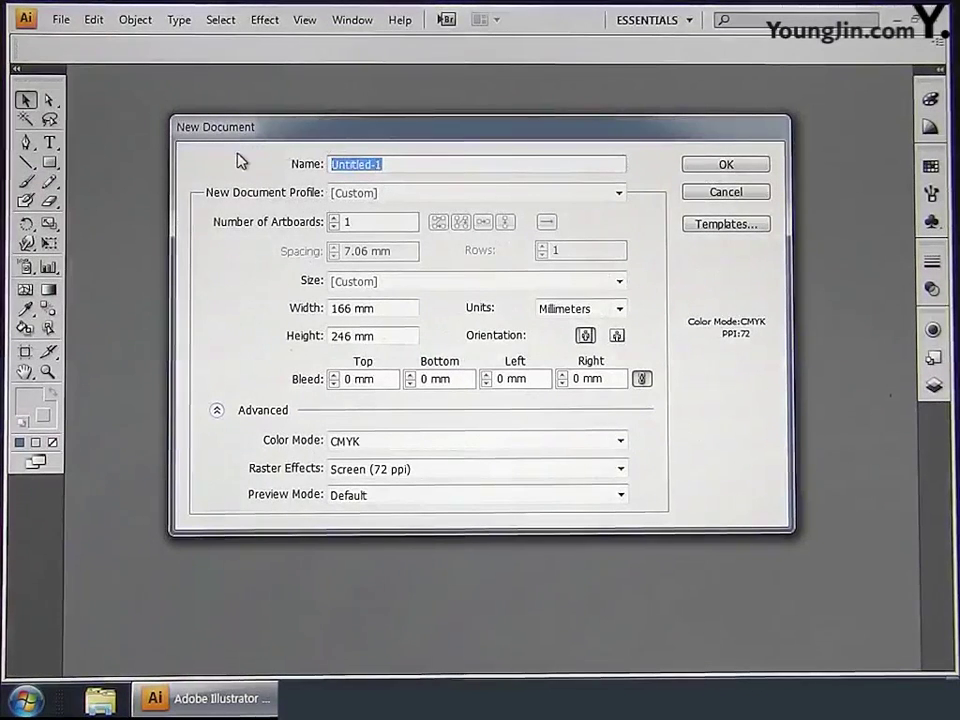
text(일러스트)
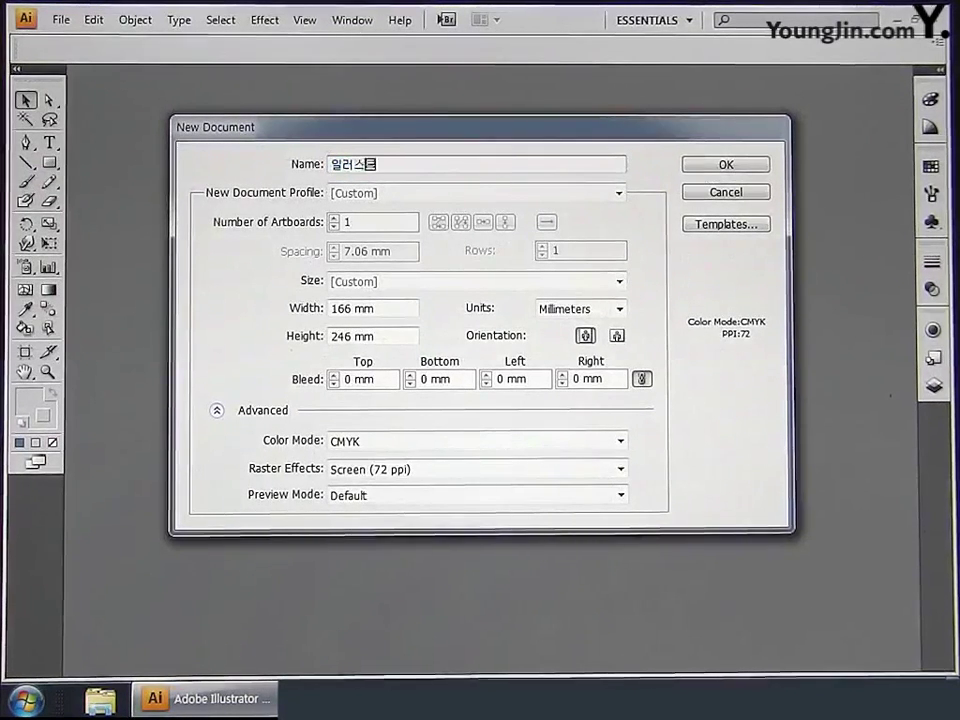
text(작업)
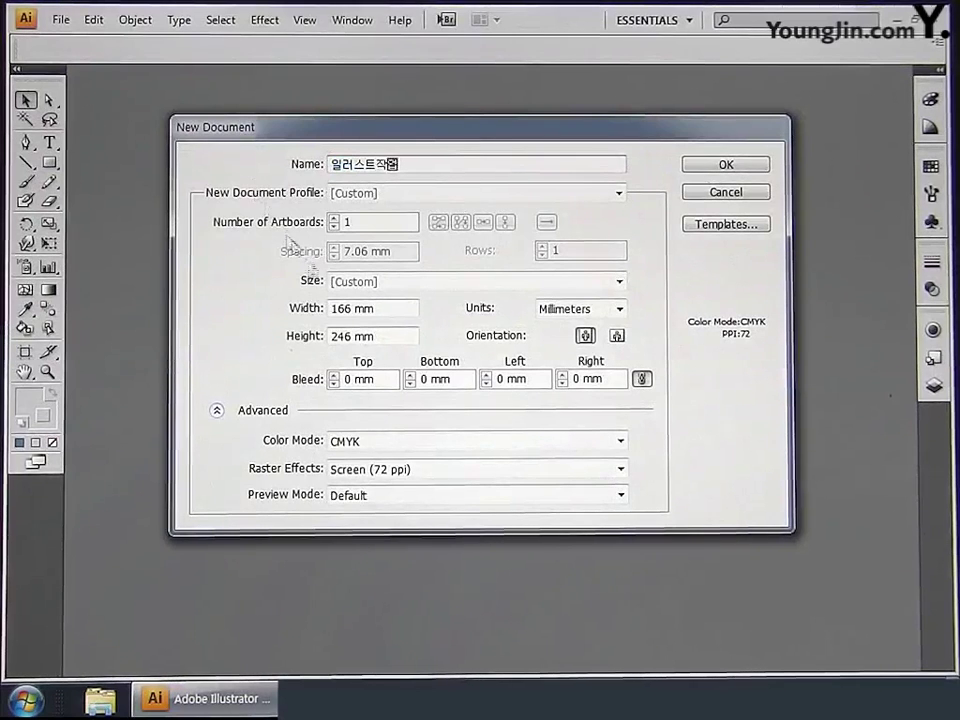
Set the new document's size to 166 mm wide by 246 mm high, with millimetres as the units.
click(386, 311)
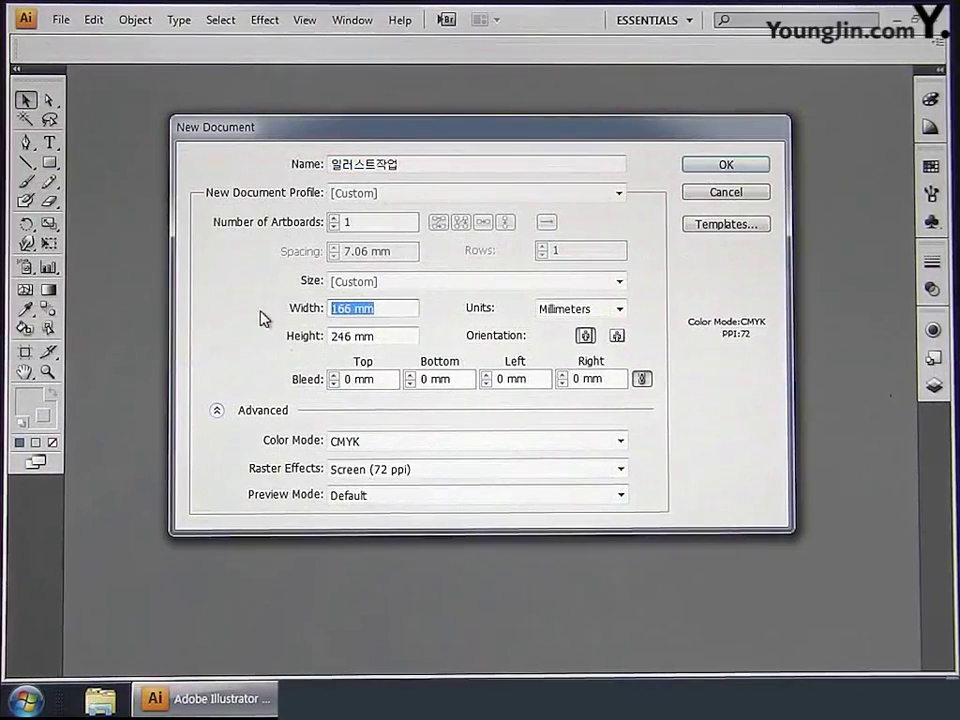
text(166)
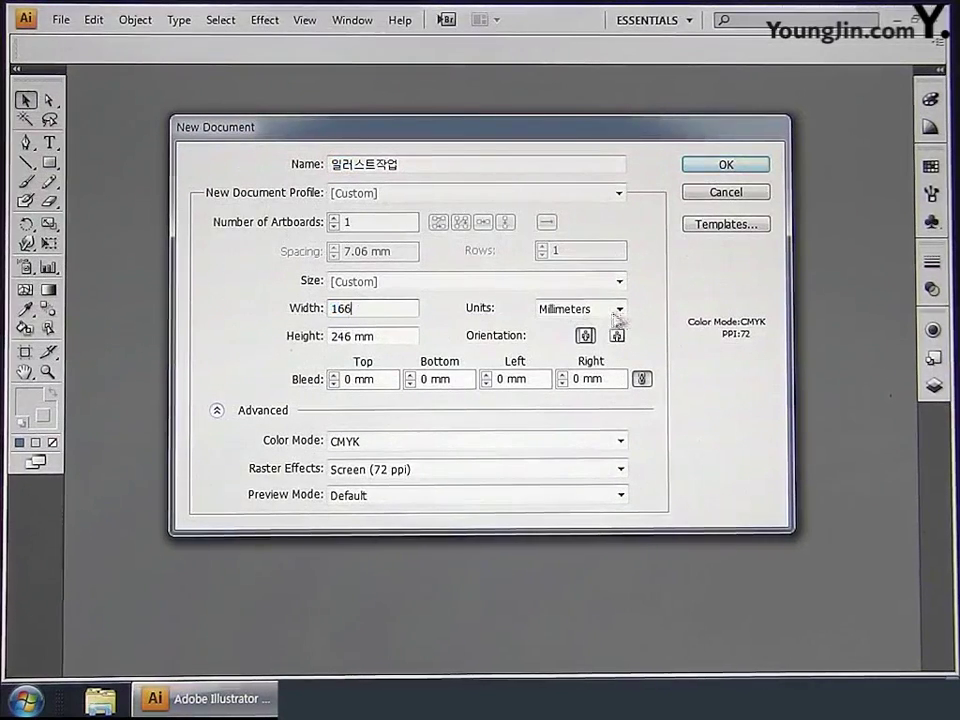
click(620, 311)
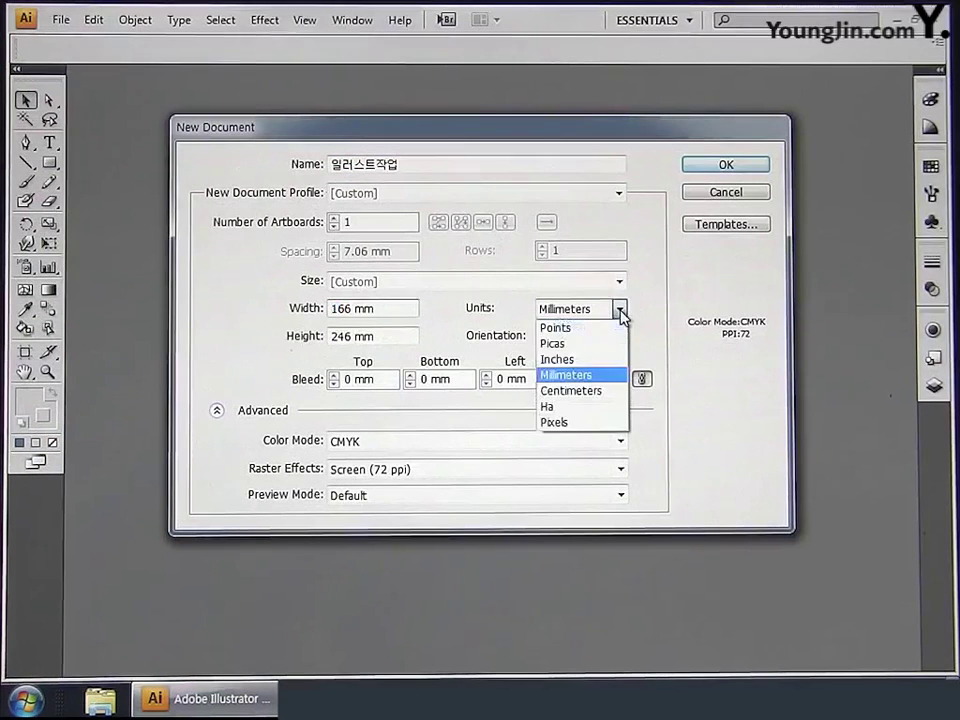
click(604, 376)
click(386, 338)
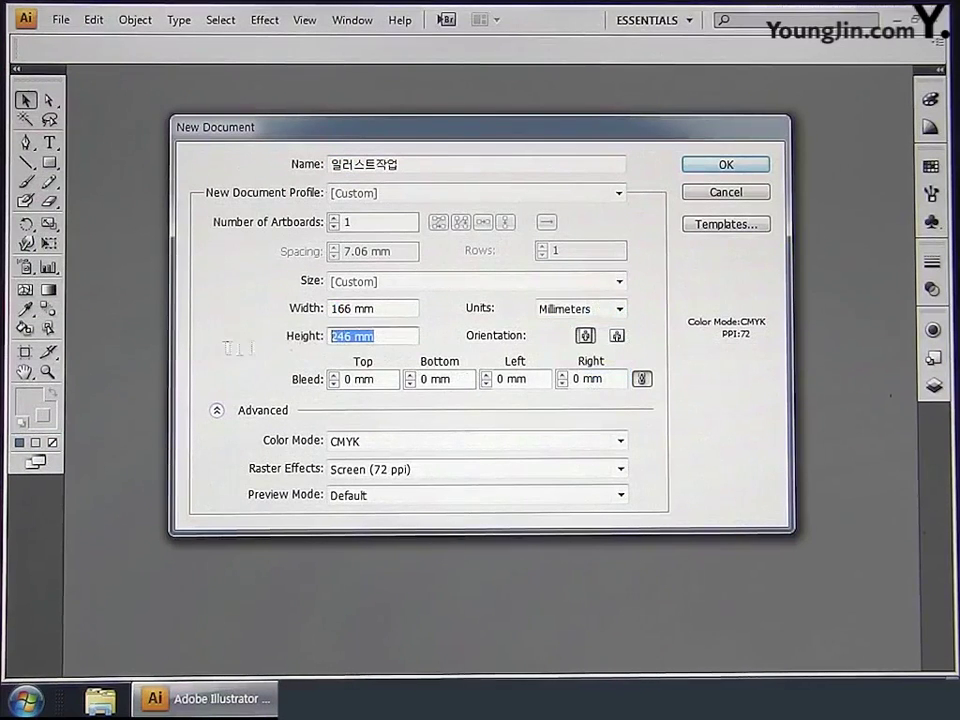
text(24)
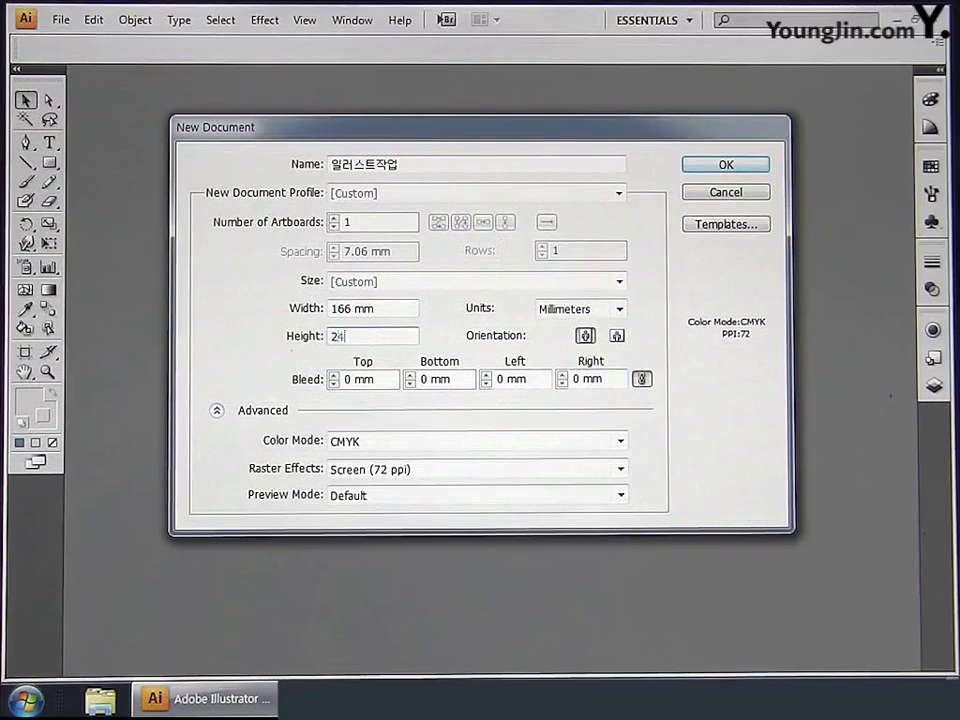
text(6)
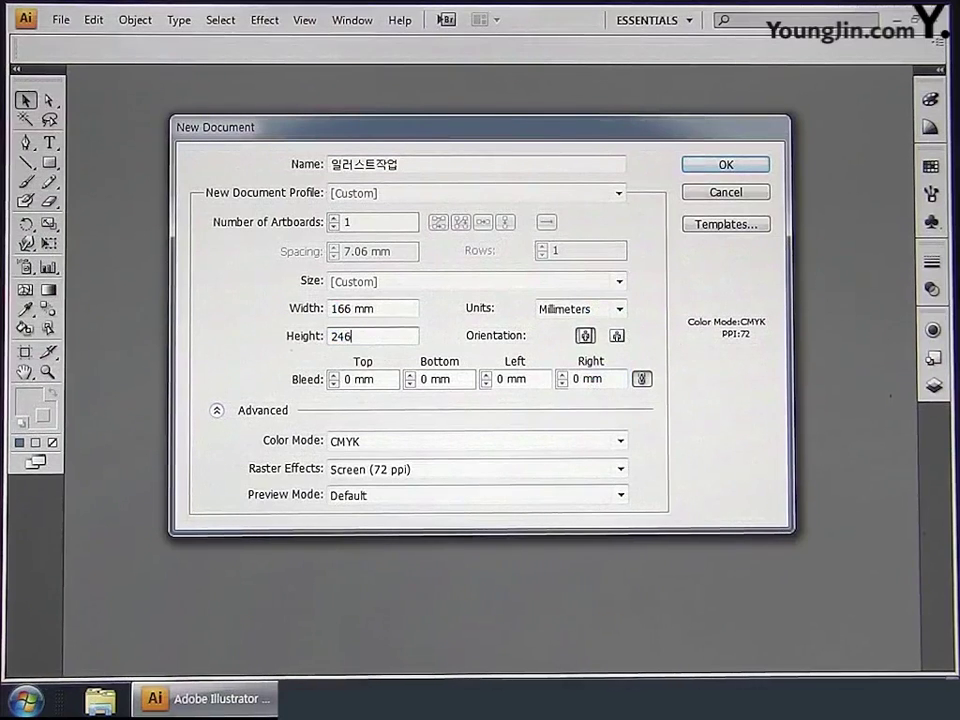
Choose the CMYK color mode and create the document.
click(370, 444)
click(358, 462)
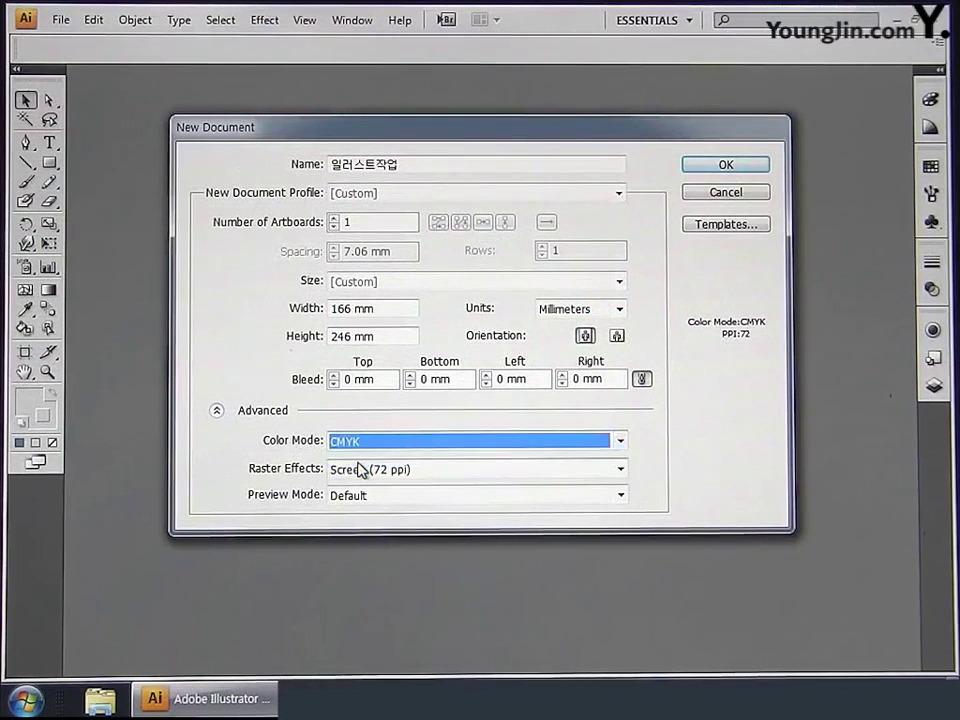
click(740, 167)
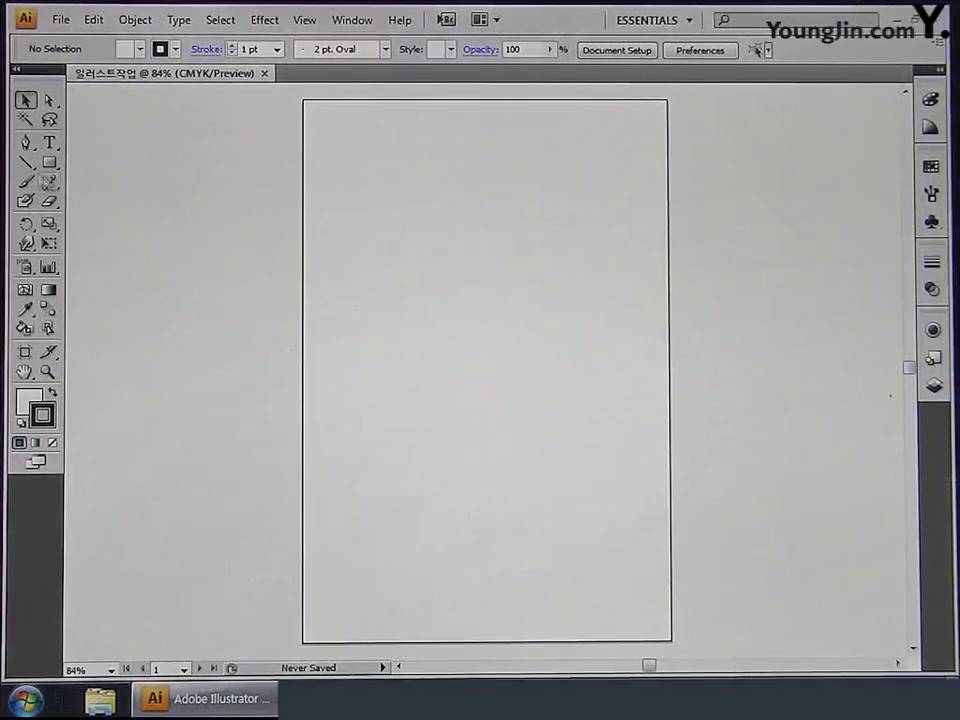
Start a rectangular grid near the artboard's upper-left corner, setting its width to 160 mm and height to 240 mm.
drag(24, 162, 105, 224)
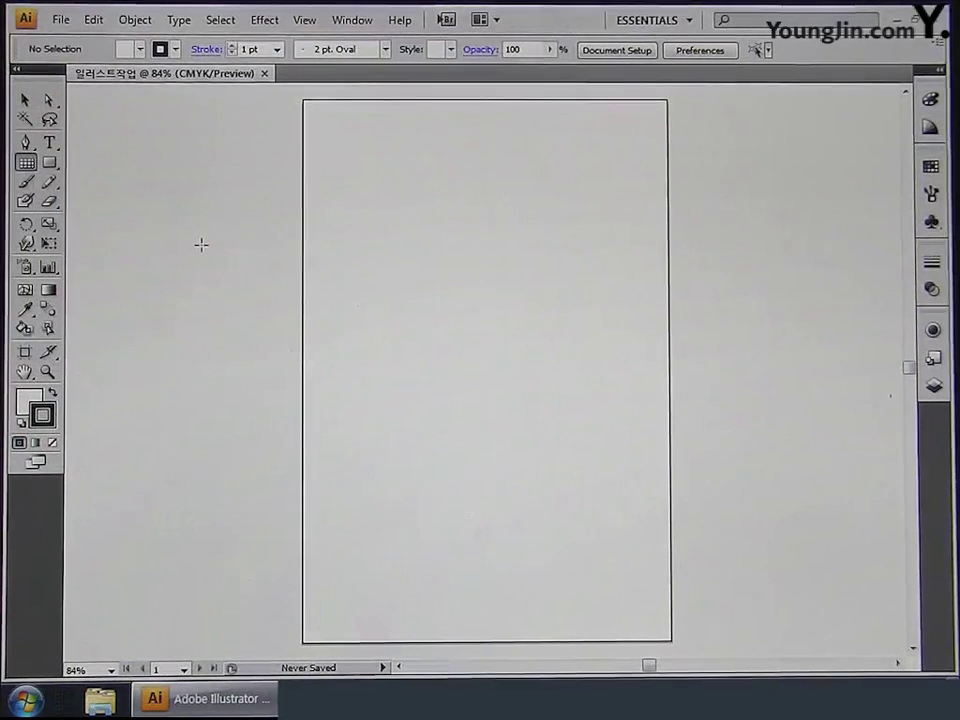
click(320, 109)
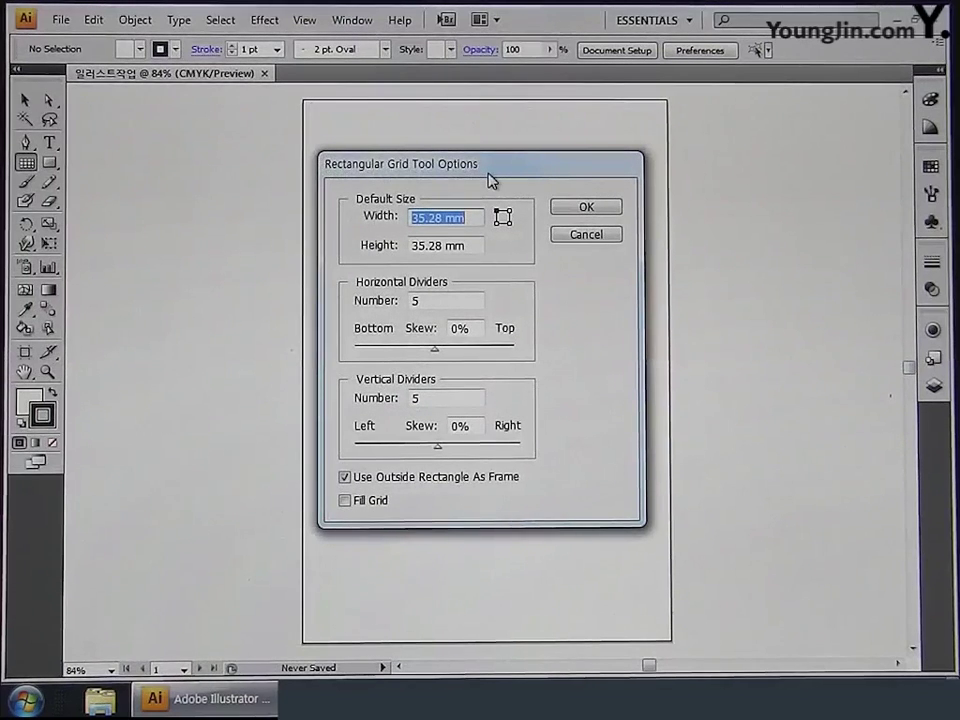
click(475, 218)
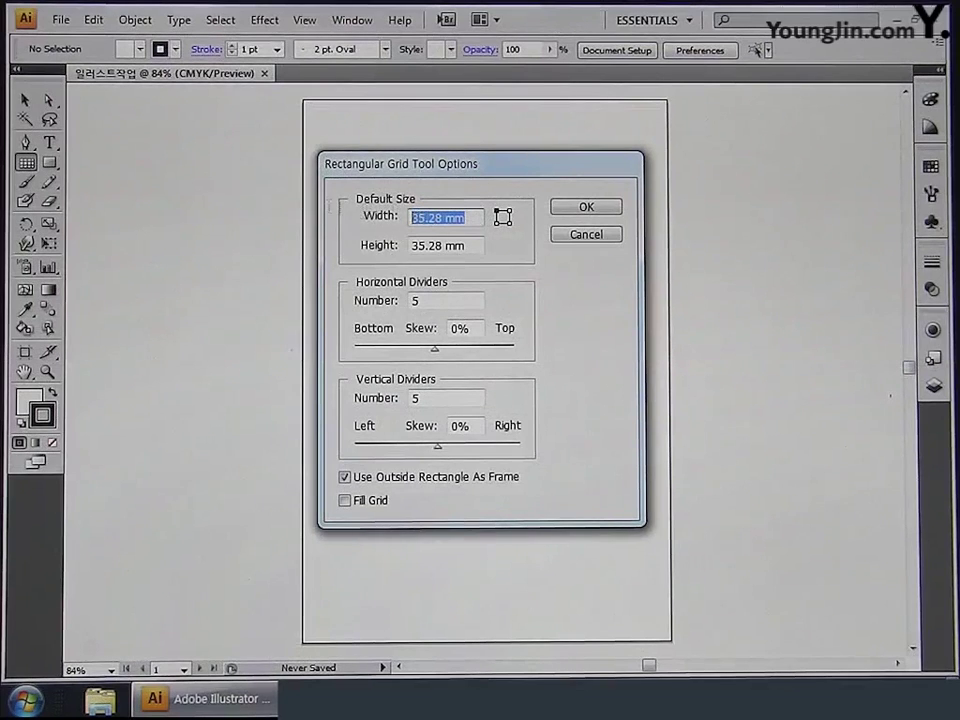
text(160)
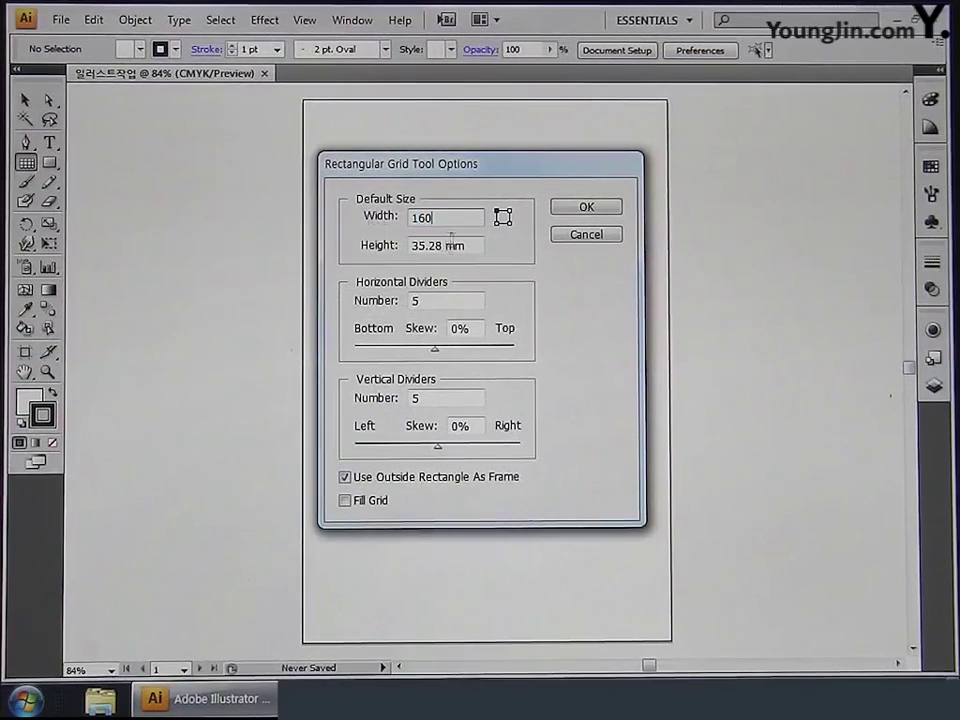
key(Tab)
text(2)
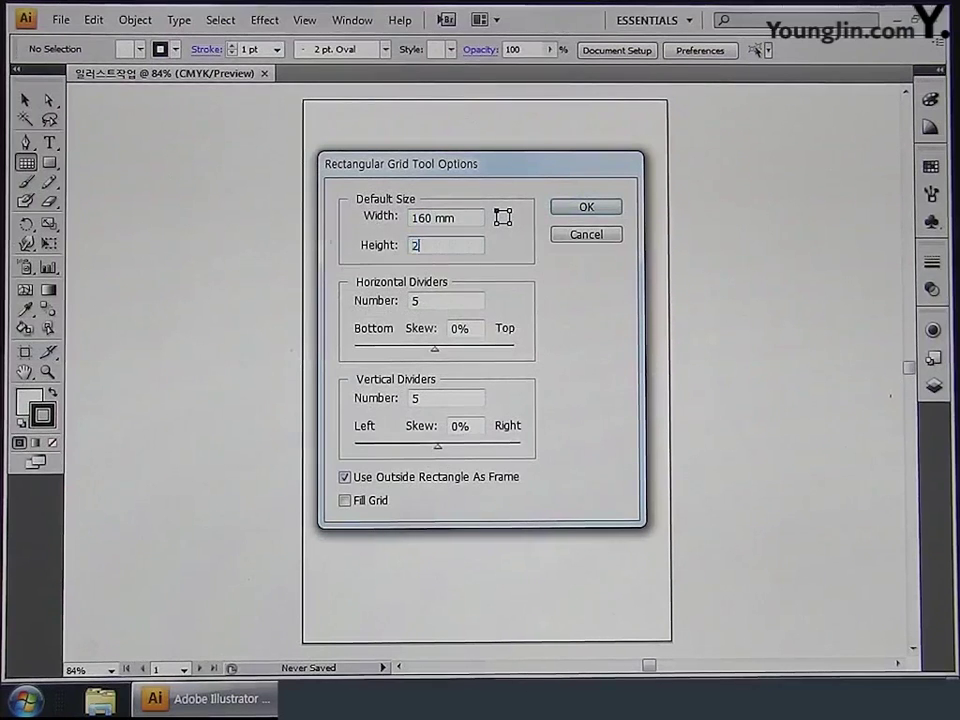
text(40)
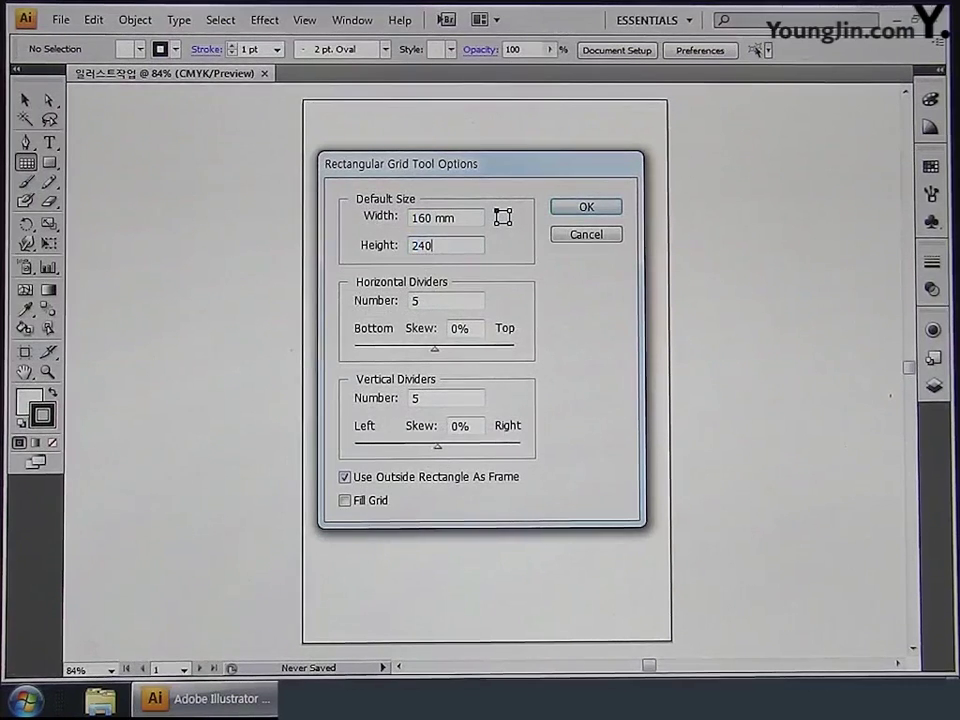
Give the grid 3 horizontal and 3 vertical dividers and create it.
double_click(440, 302)
text(3)
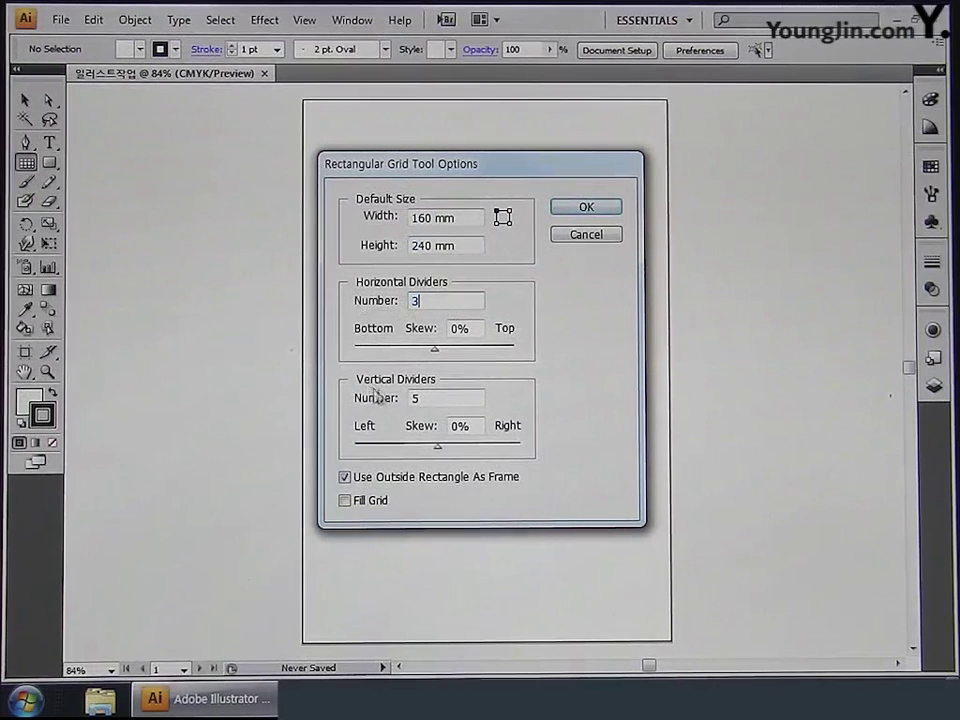
text(3)
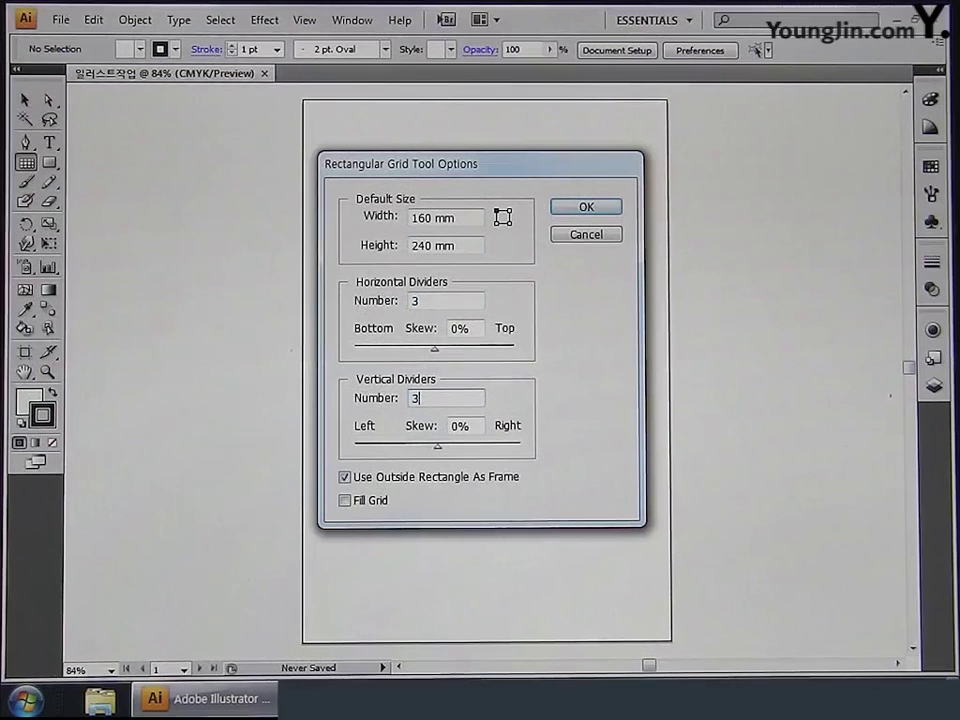
click(584, 208)
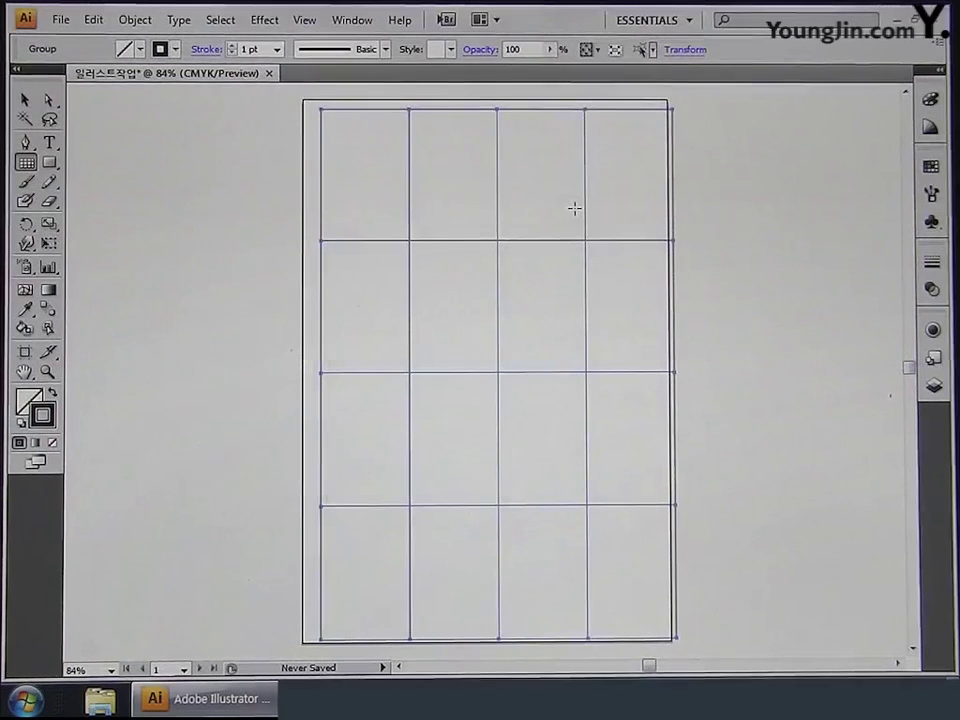
Center the grid horizontally and vertically relative to the artboard, and deselect it.
click(366, 27)
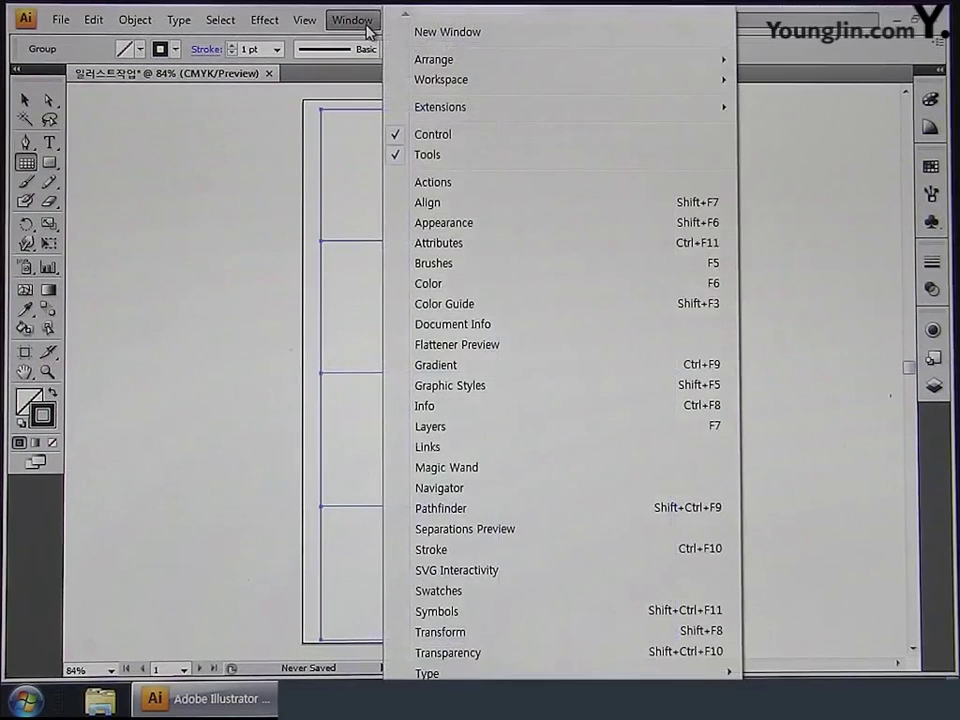
click(437, 205)
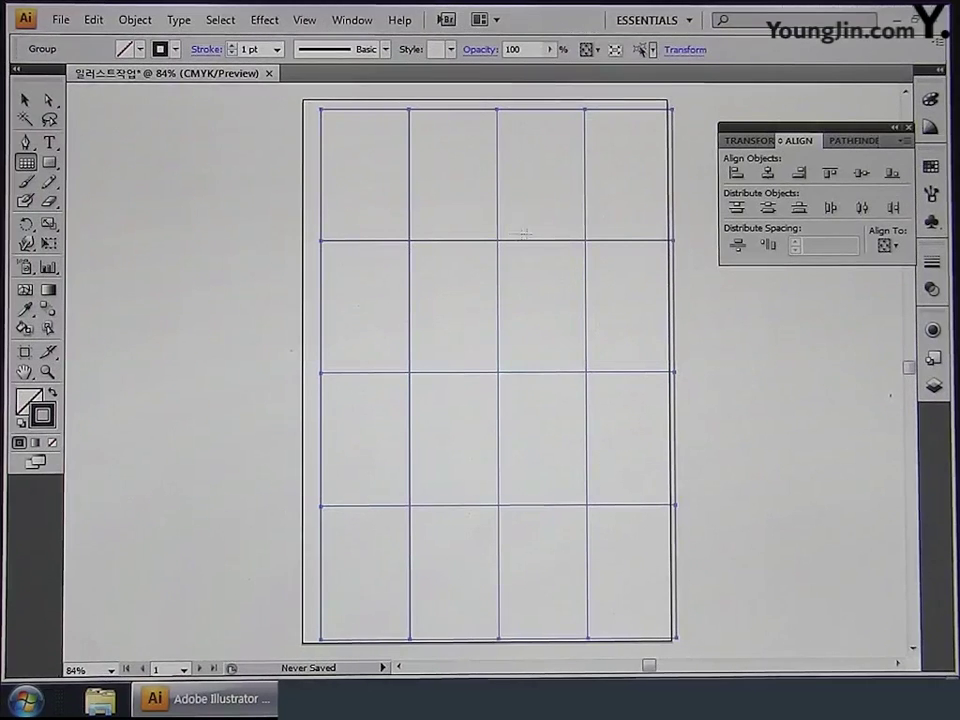
click(894, 249)
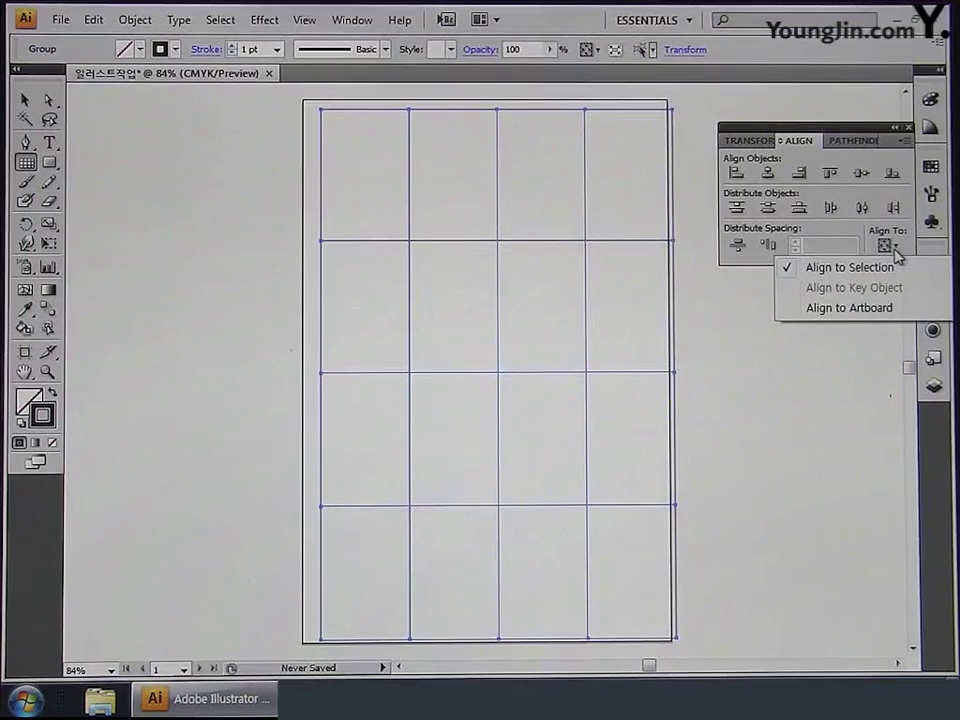
click(876, 312)
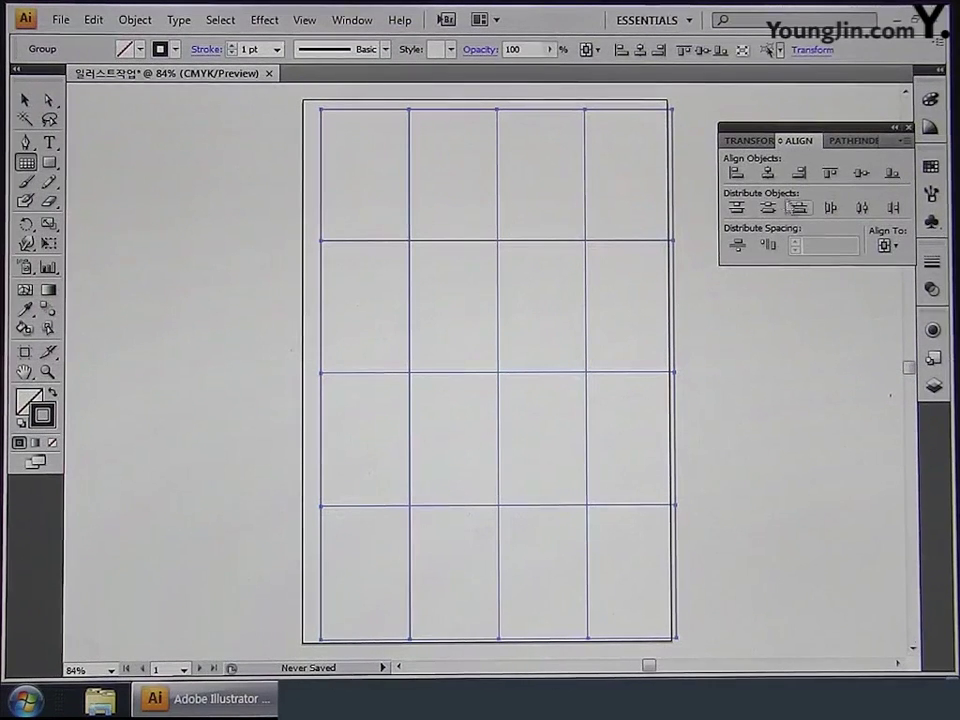
click(768, 175)
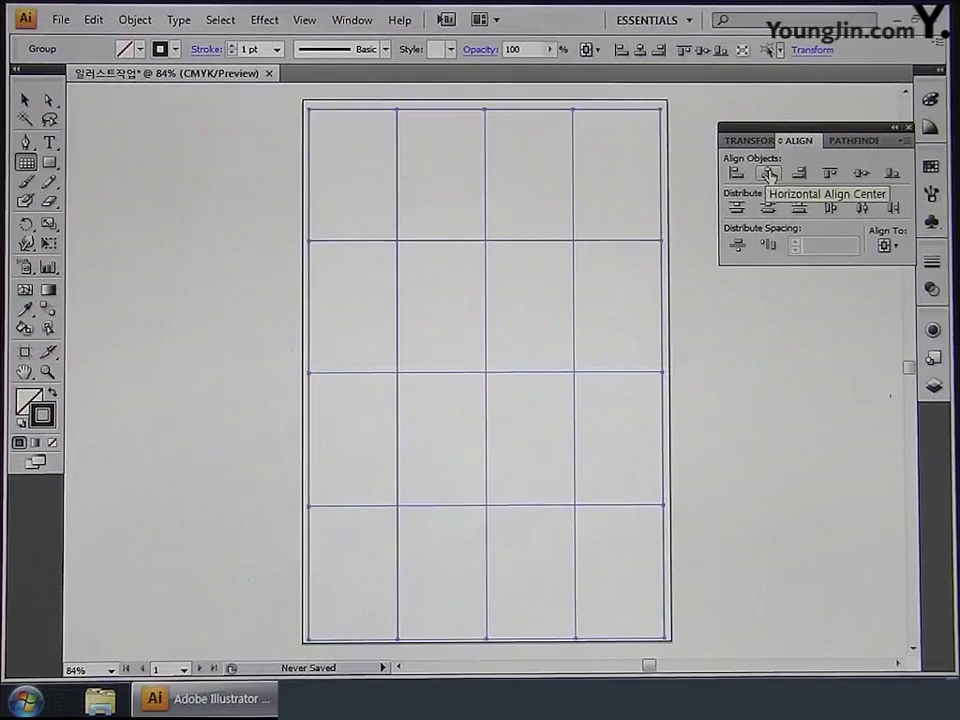
click(861, 175)
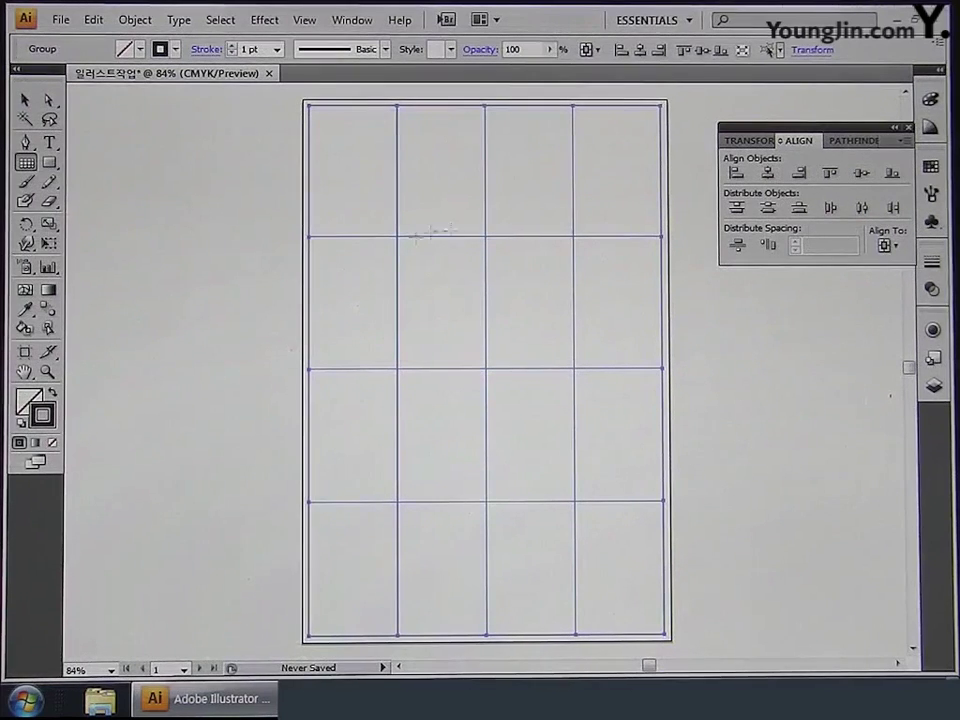
ctrl+click(585, 383)
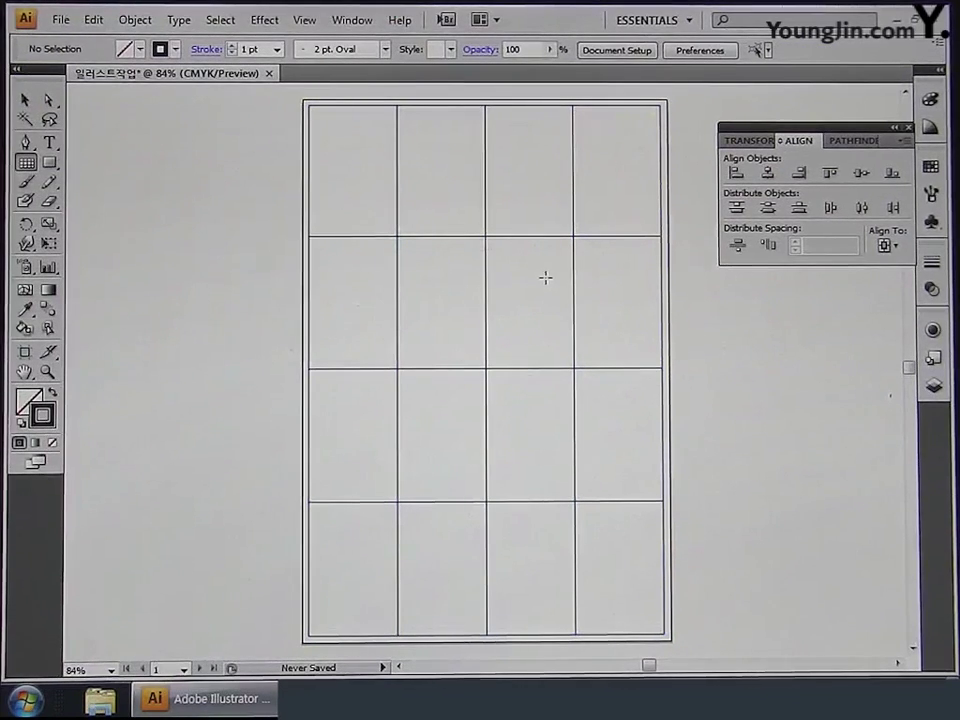
Draw seven parallel diagonal lines with the Line Segment tool, sloping down to the right through the corners of the grid cells.
drag(24, 162, 44, 172)
drag(131, 178, 129, 178)
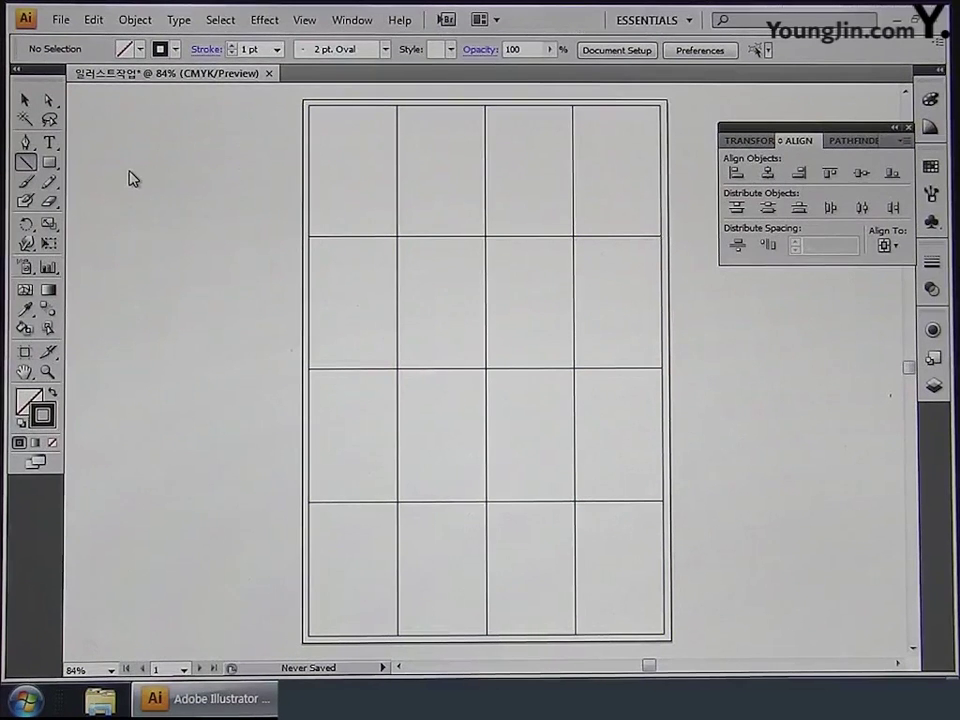
drag(574, 107, 660, 236)
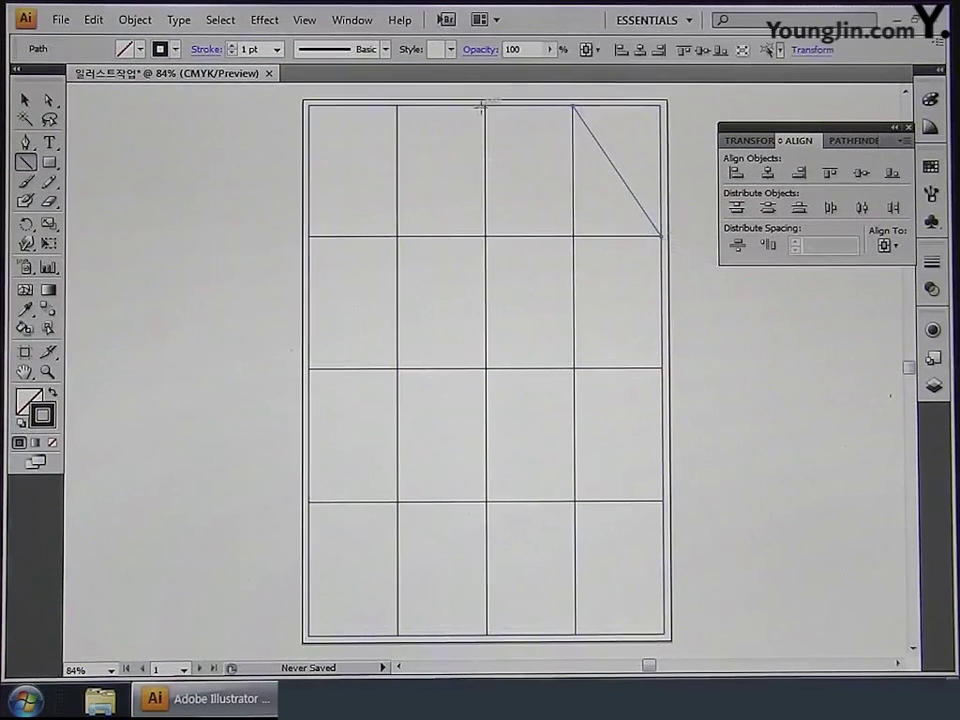
drag(486, 107, 662, 366)
drag(397, 107, 662, 500)
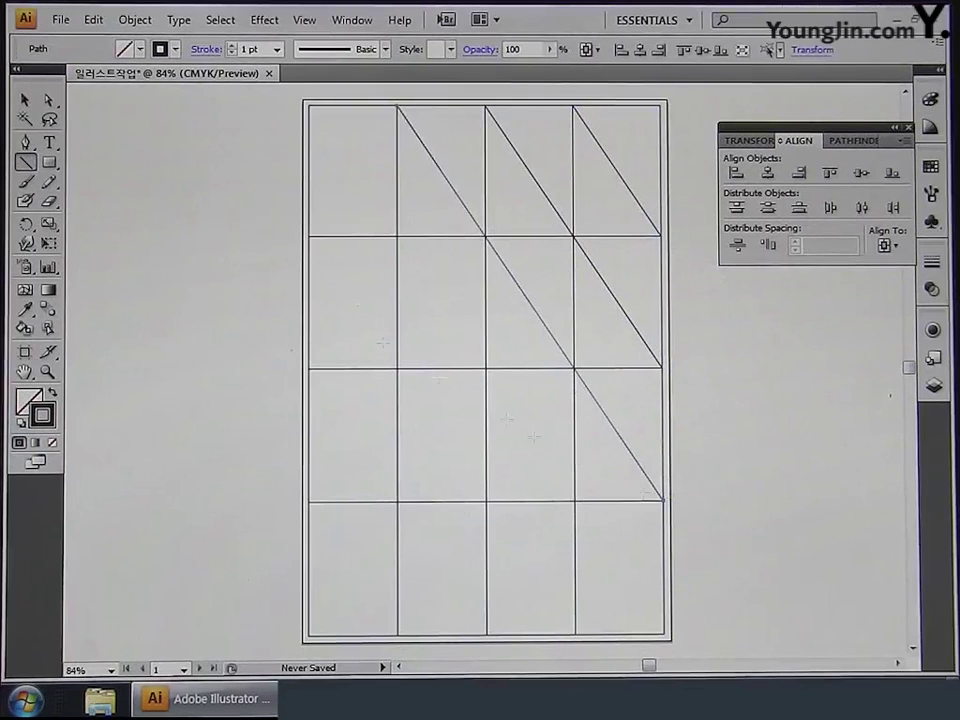
drag(309, 105, 662, 634)
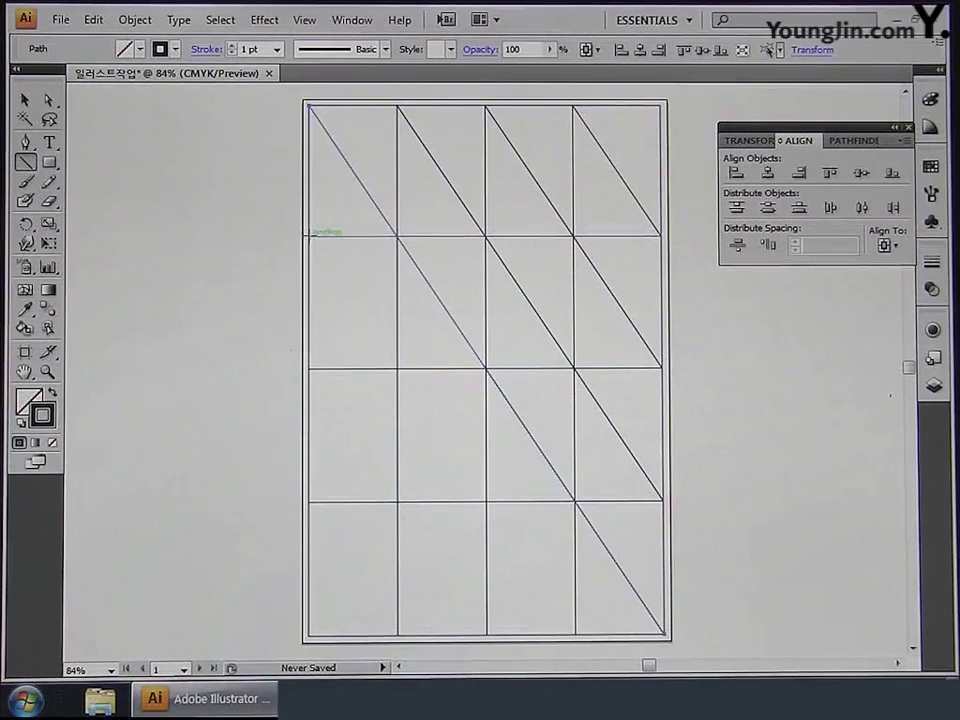
drag(309, 237, 575, 636)
drag(310, 369, 486, 636)
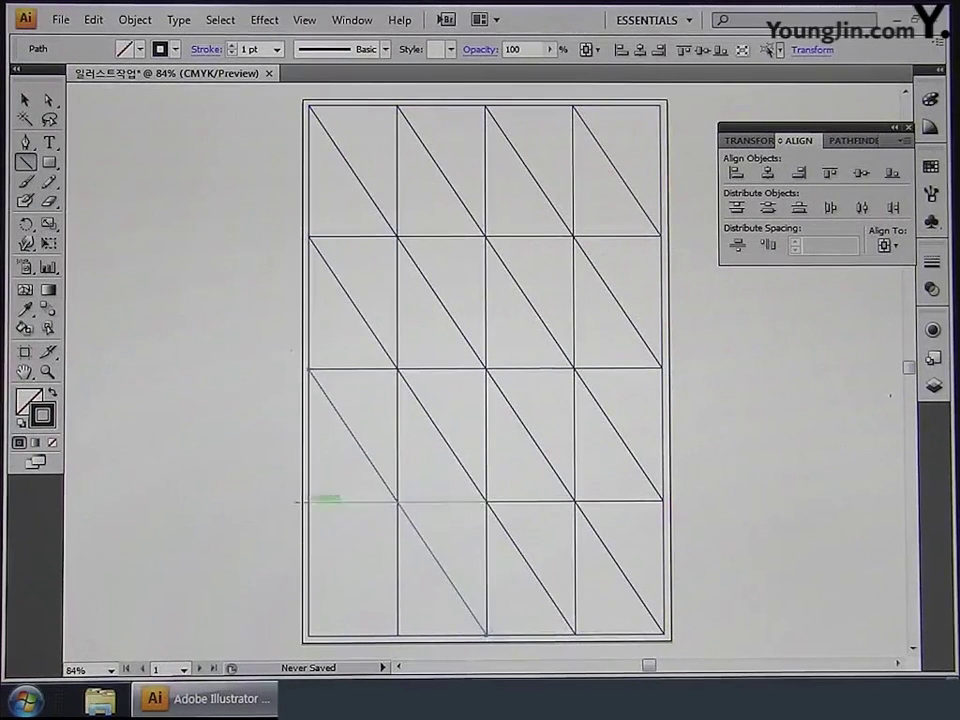
drag(310, 503, 397, 635)
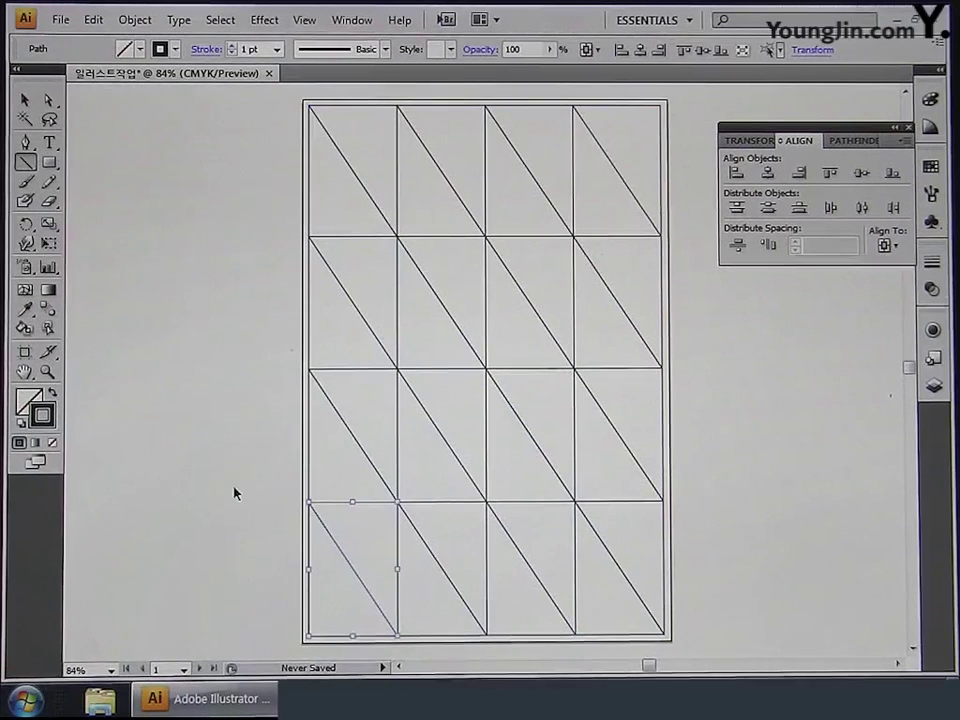
Reflect a copy of all the diagonal lines across the vertical axis so they cross in every grid cell.
key(ctrl+a)
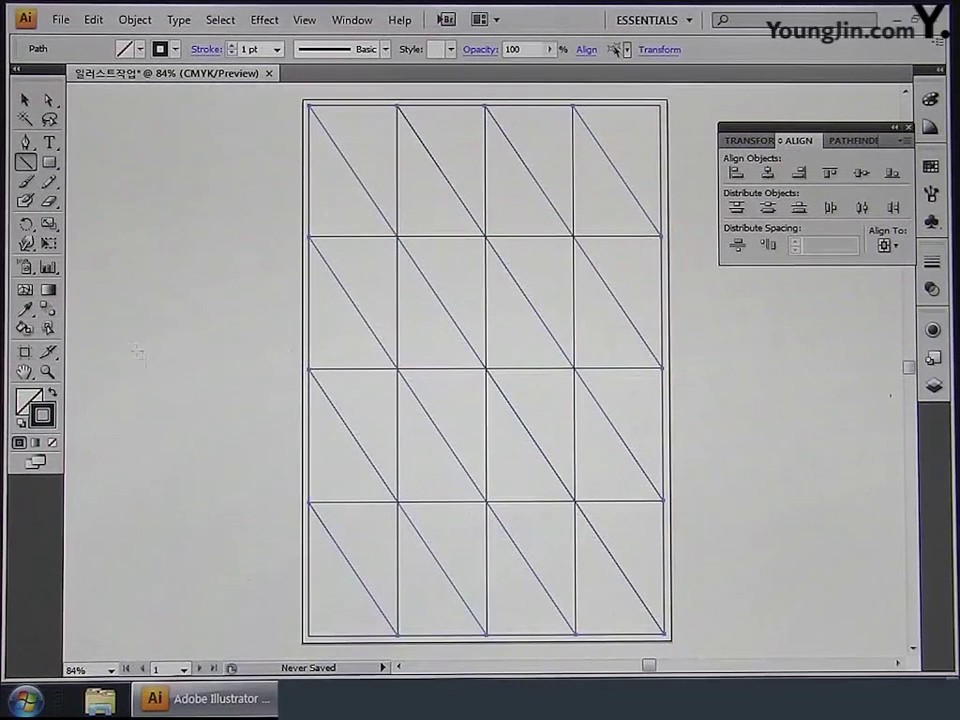
drag(25, 225, 78, 254)
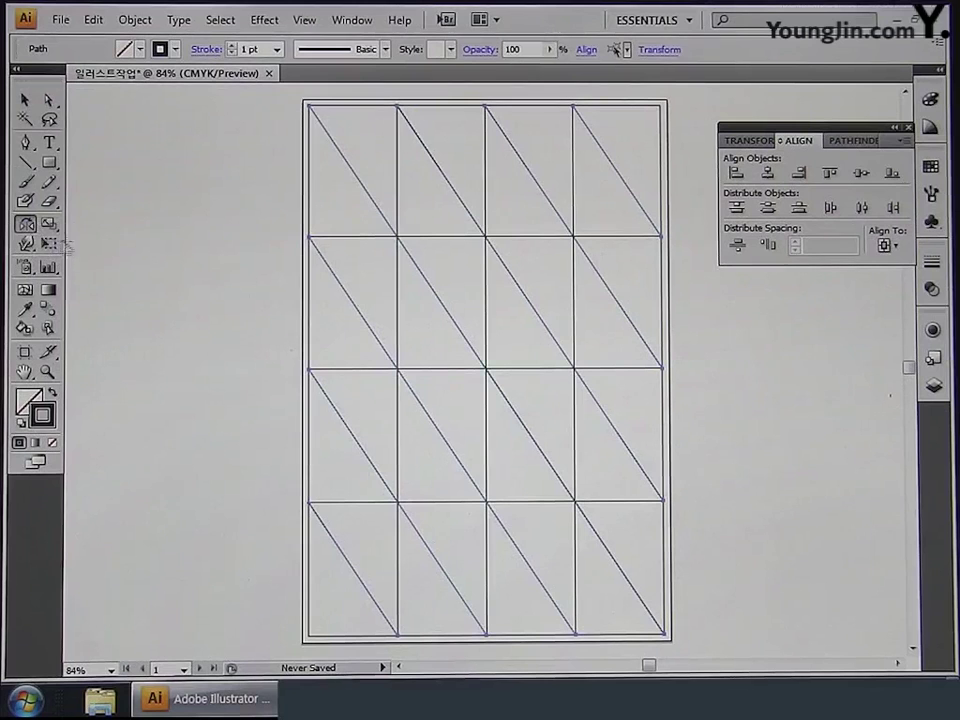
double_click(29, 227)
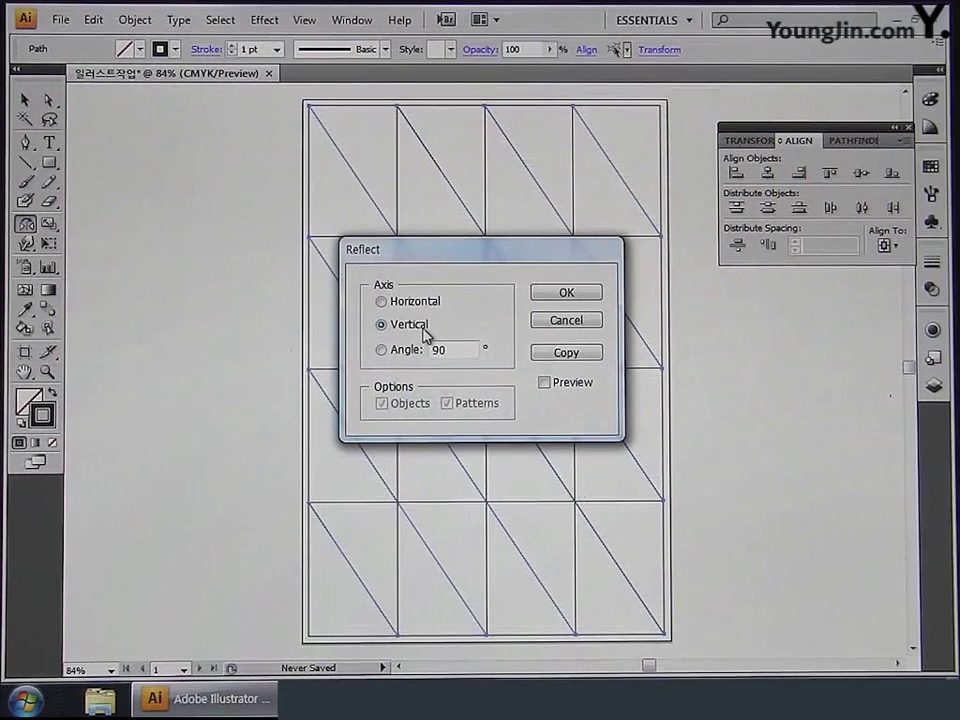
click(556, 353)
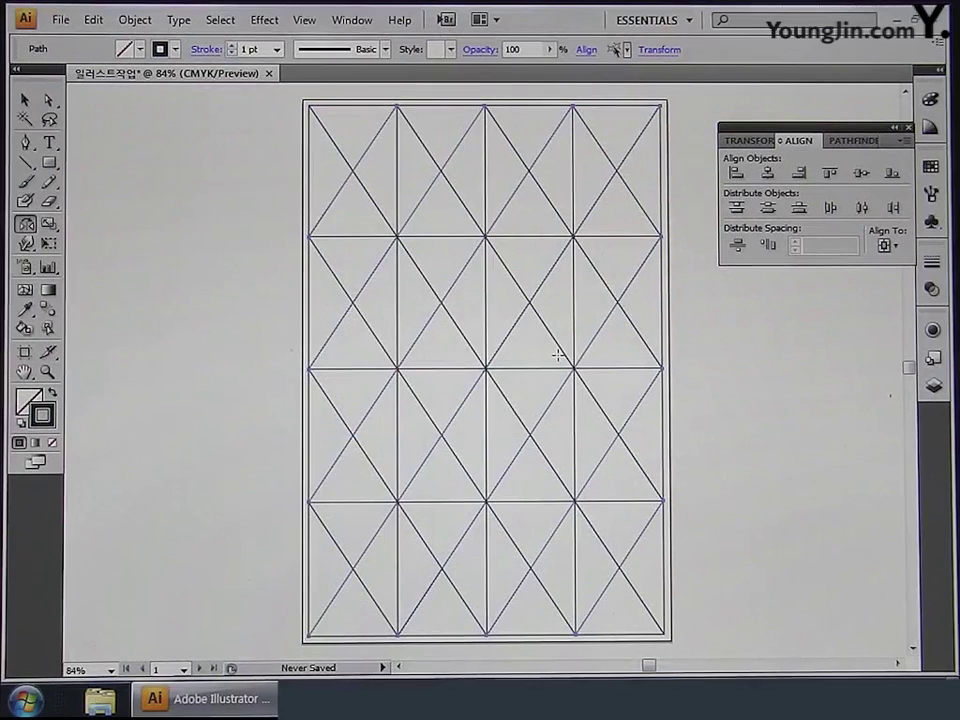
Select the grid and all diagonal lines, ungroup them, and set their stroke color to red with M 99.4 and Y 100.
key(ctrl+a)
key(ctrl+g)
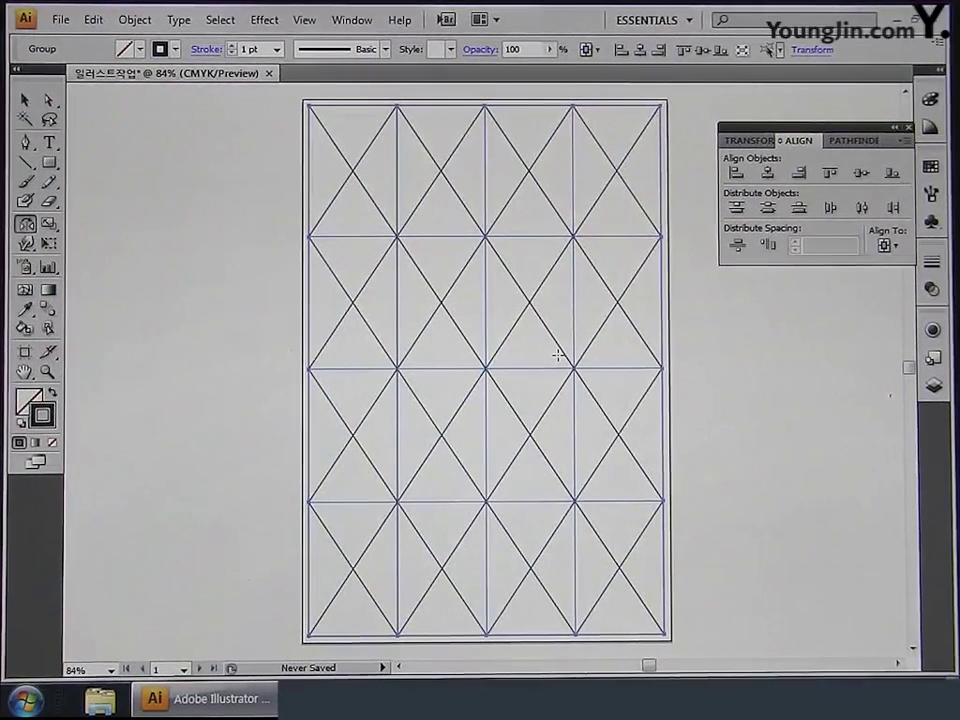
key(ctrl+shift+g)
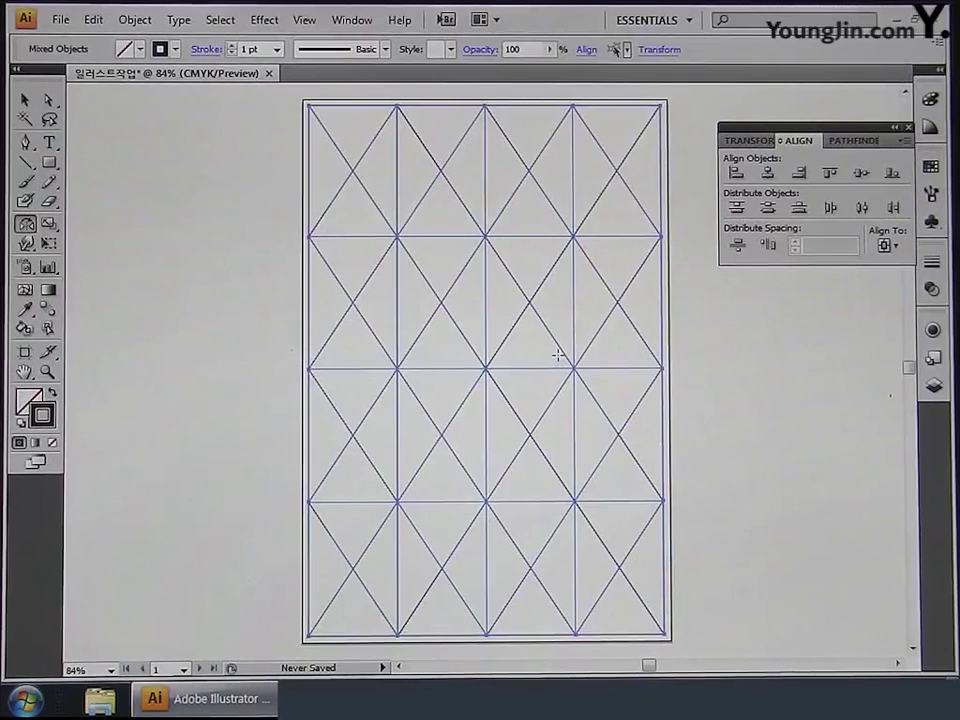
double_click(52, 416)
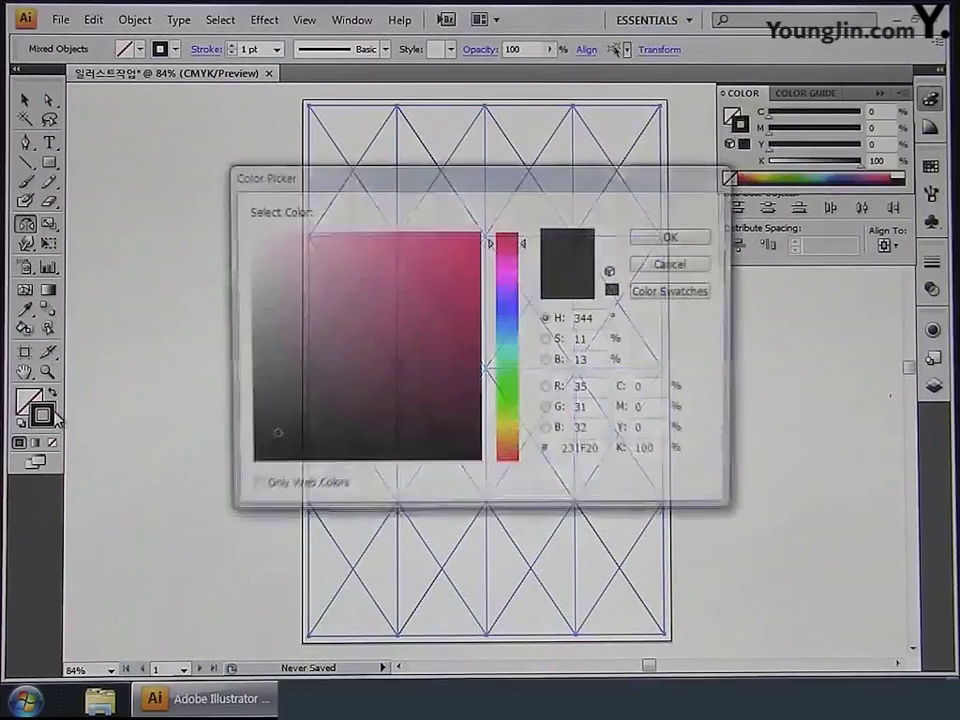
mouse_move(450, 270)
mouse_down()
mouse_move(495, 220)
mouse_move(525, 223)
mouse_up()
click(650, 237)
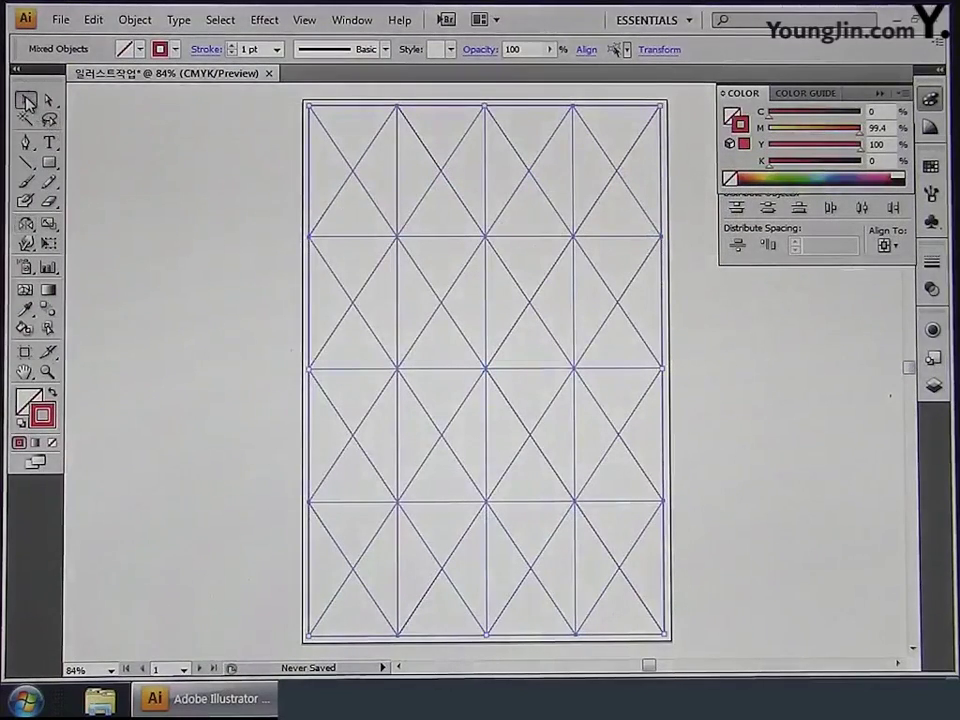
Group all the red grid and diagonal lines together and deselect the group.
click(26, 102)
key(ctrl+g)
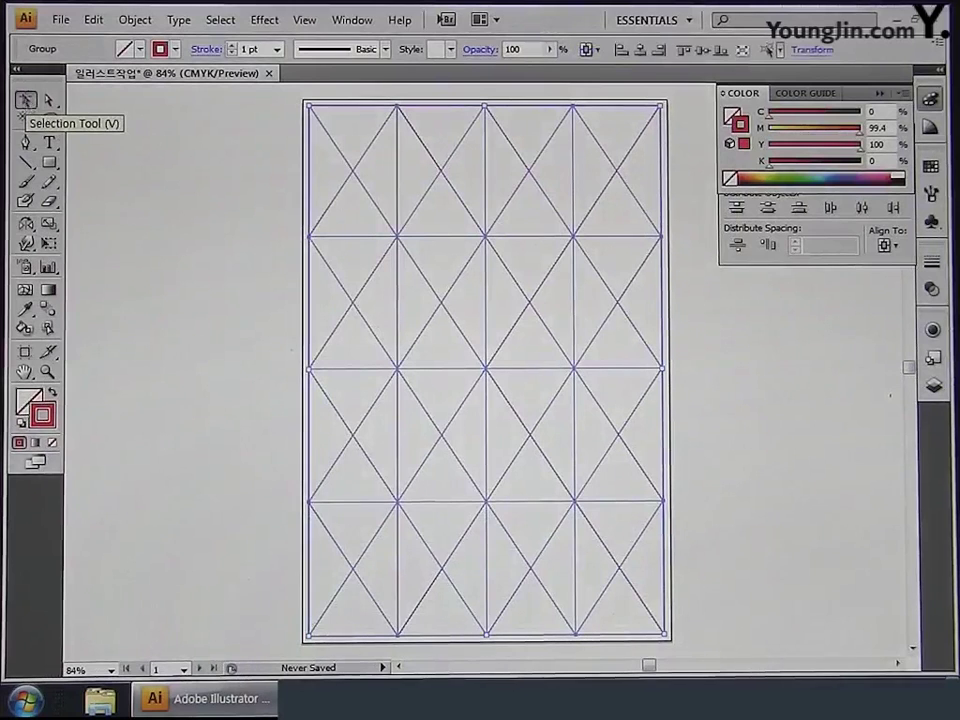
click(196, 262)
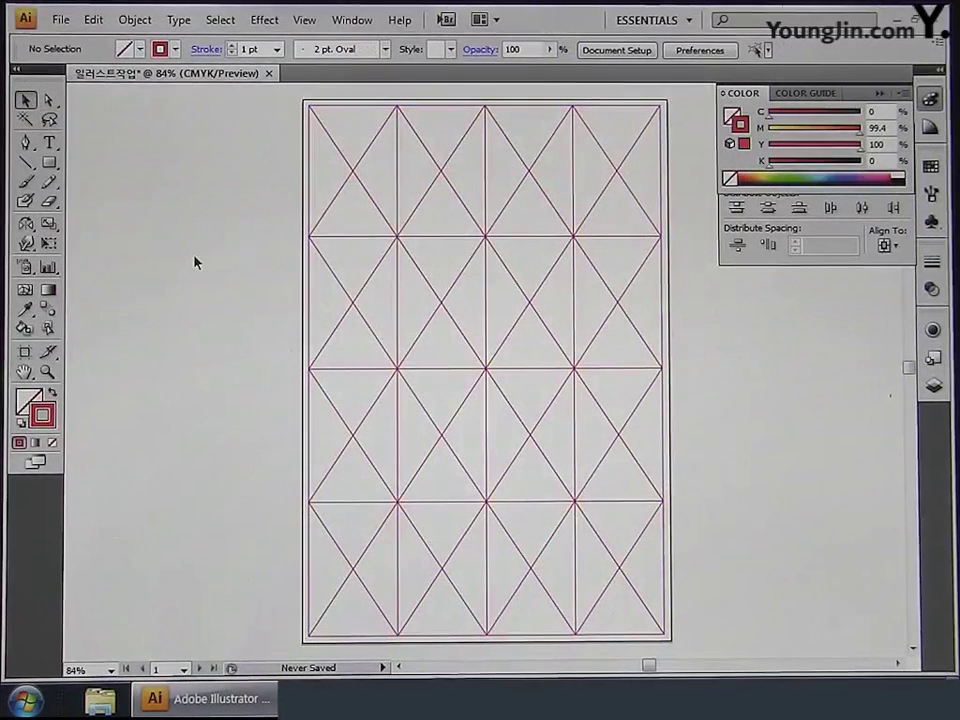
Save the document as an Adobe Illustrator file named 일러스트작업 in the 작업 folder on drive D.
click(58, 21)
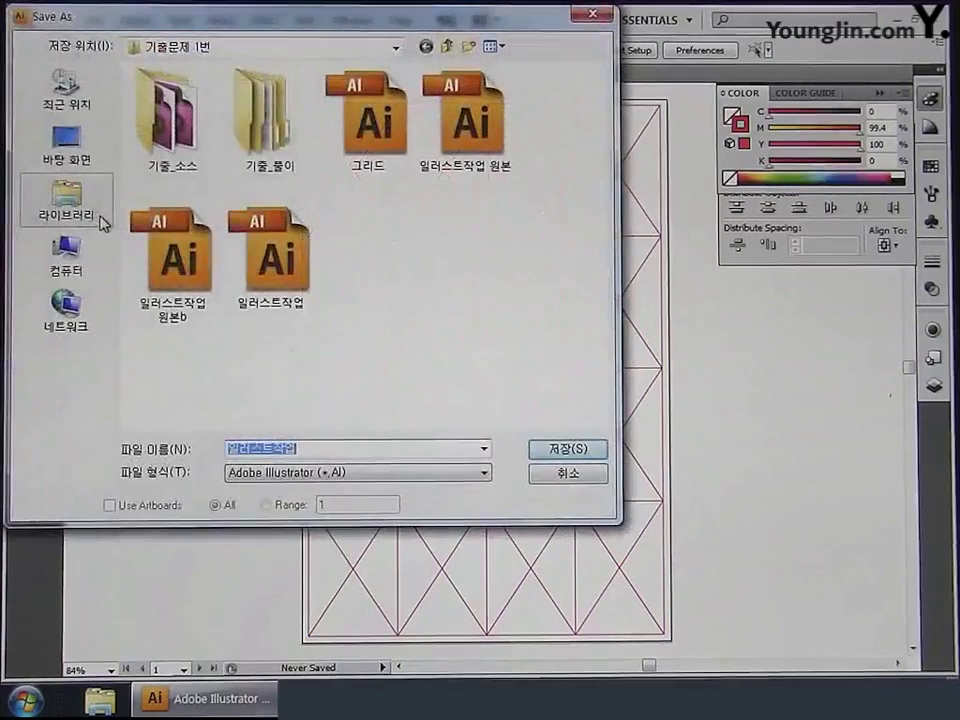
click(214, 47)
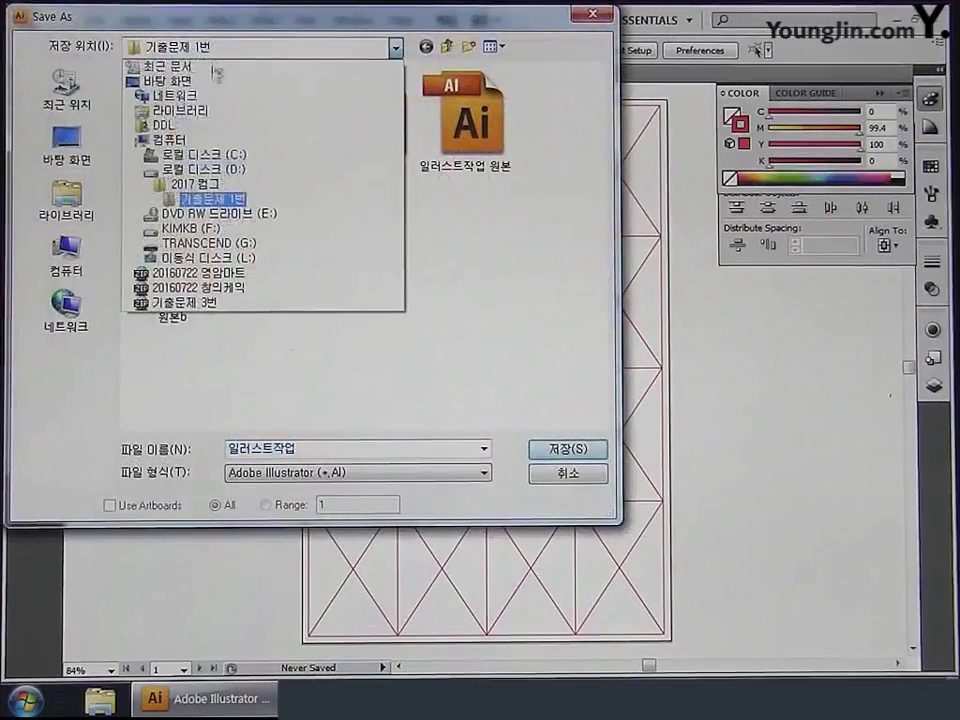
click(210, 169)
double_click(158, 305)
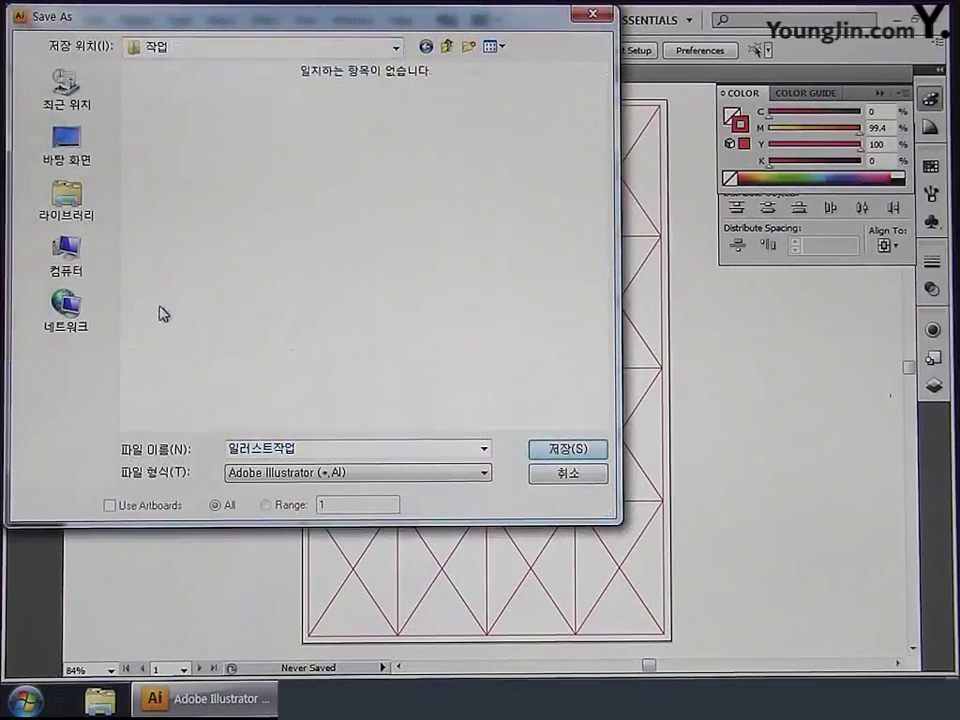
drag(339, 451, 210, 452)
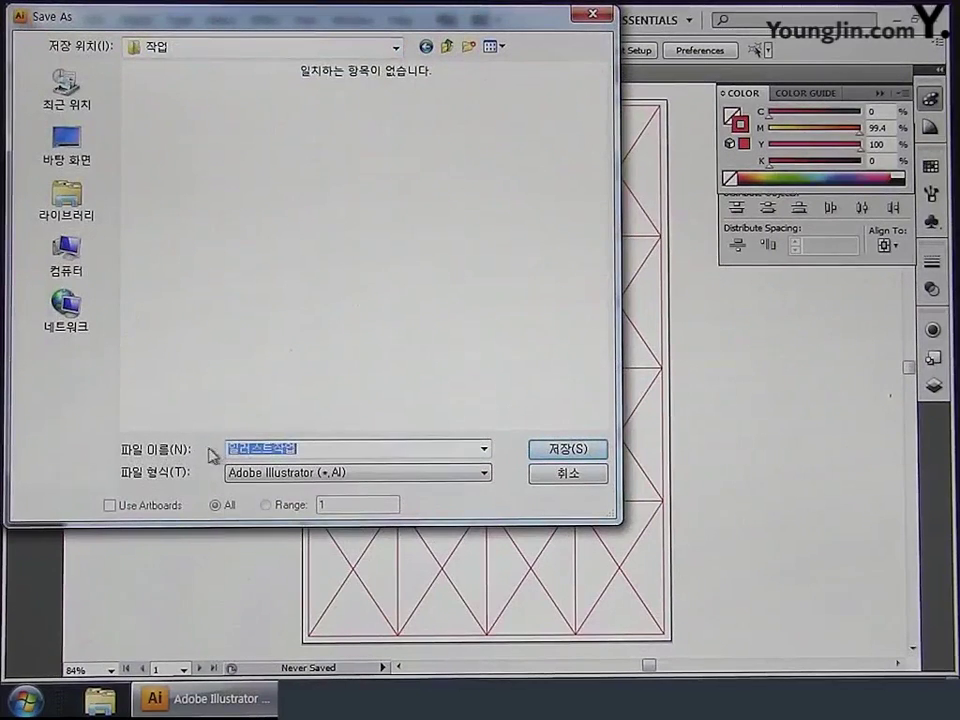
text(회러스트작업)
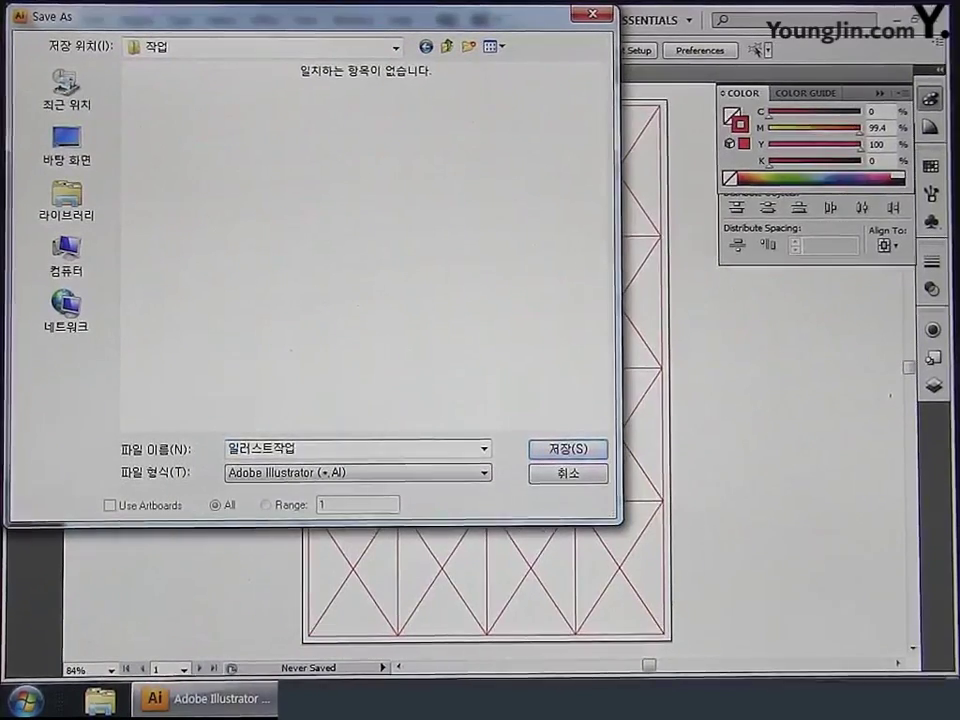
click(597, 452)
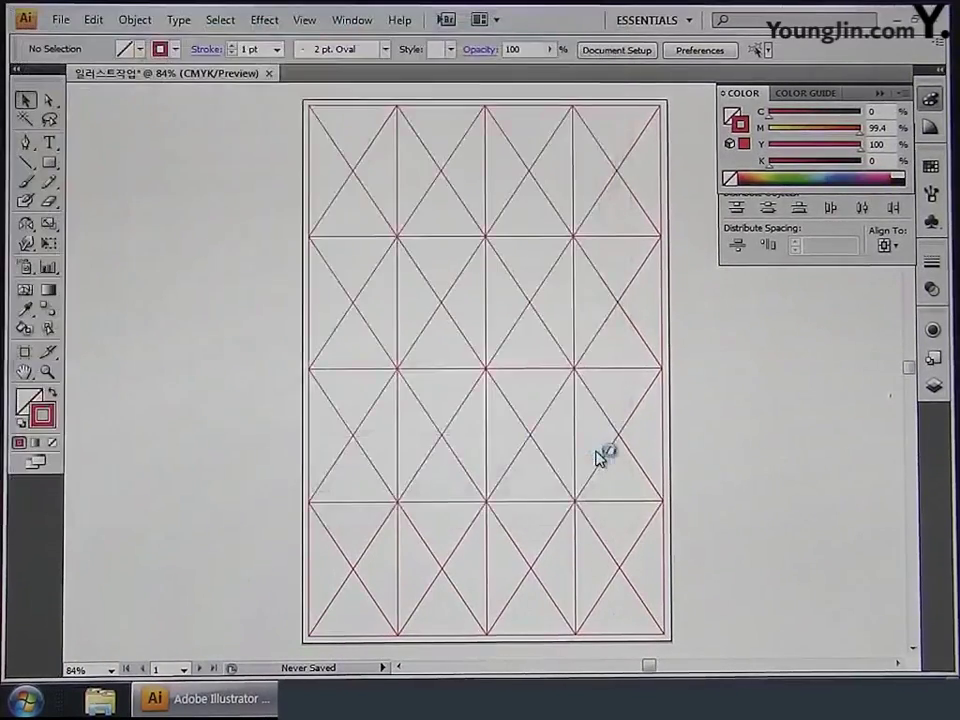
click(652, 120)
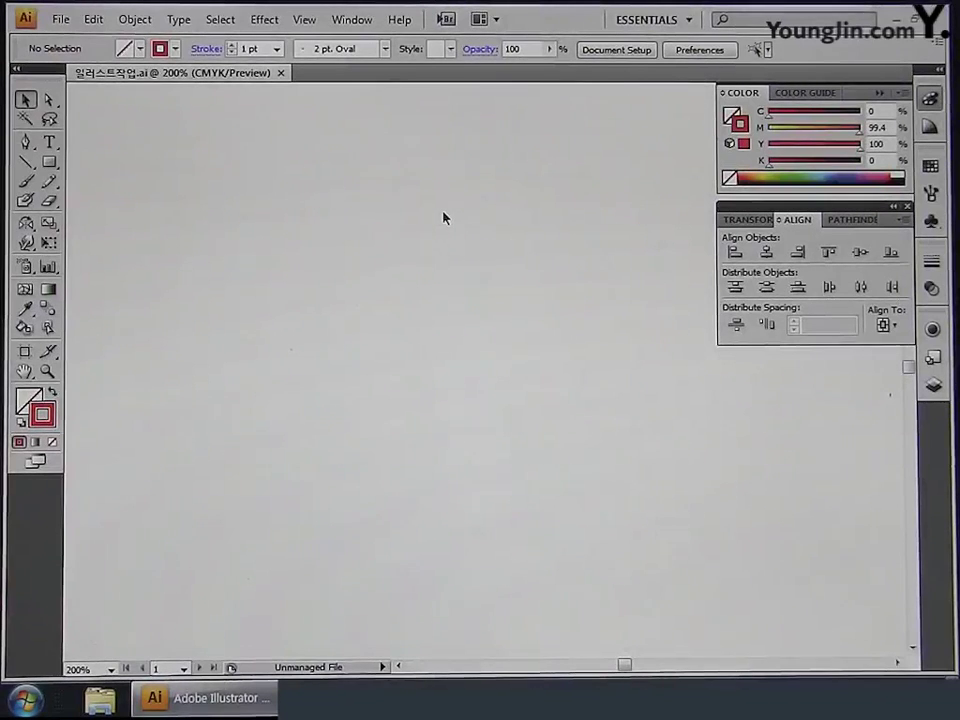
Draw a large horizontal ellipse on the empty canvas area with the Ellipse tool.
click(49, 163)
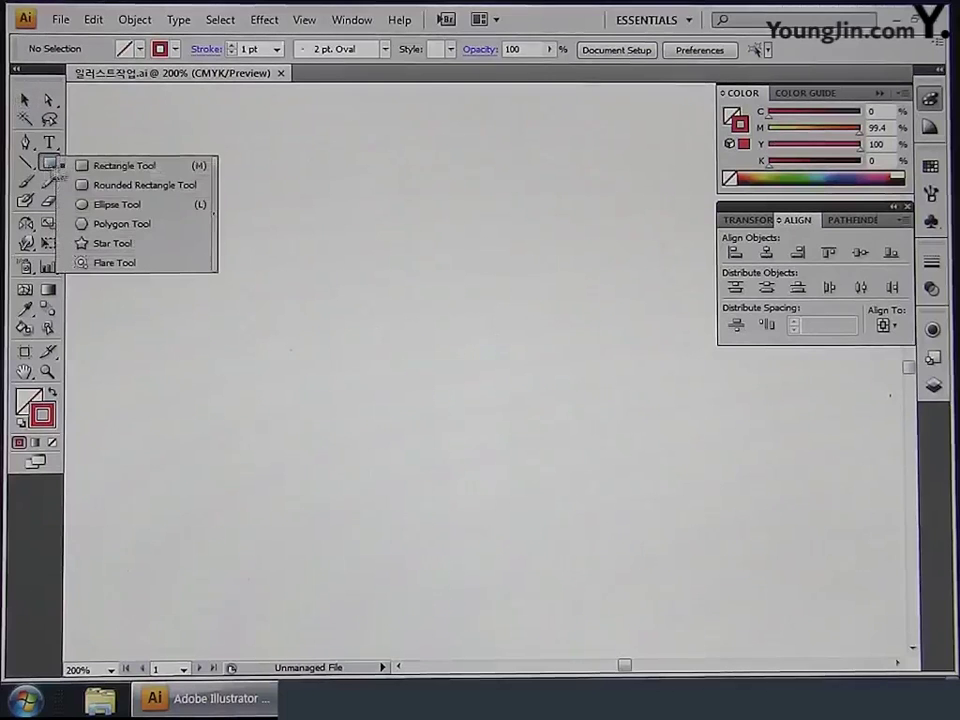
click(117, 204)
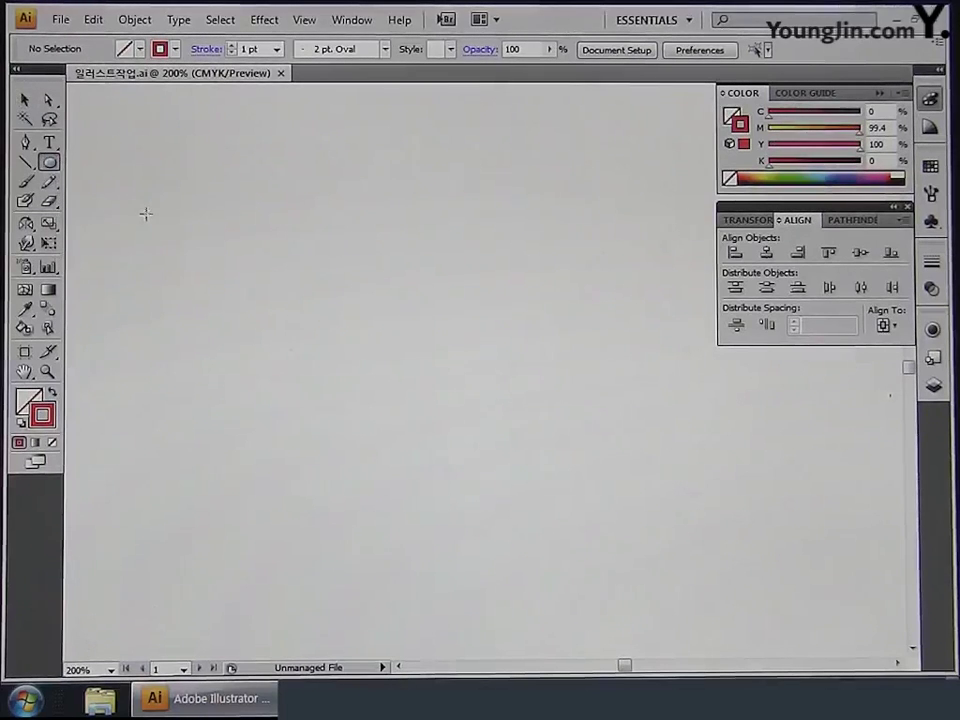
drag(162, 214, 561, 467)
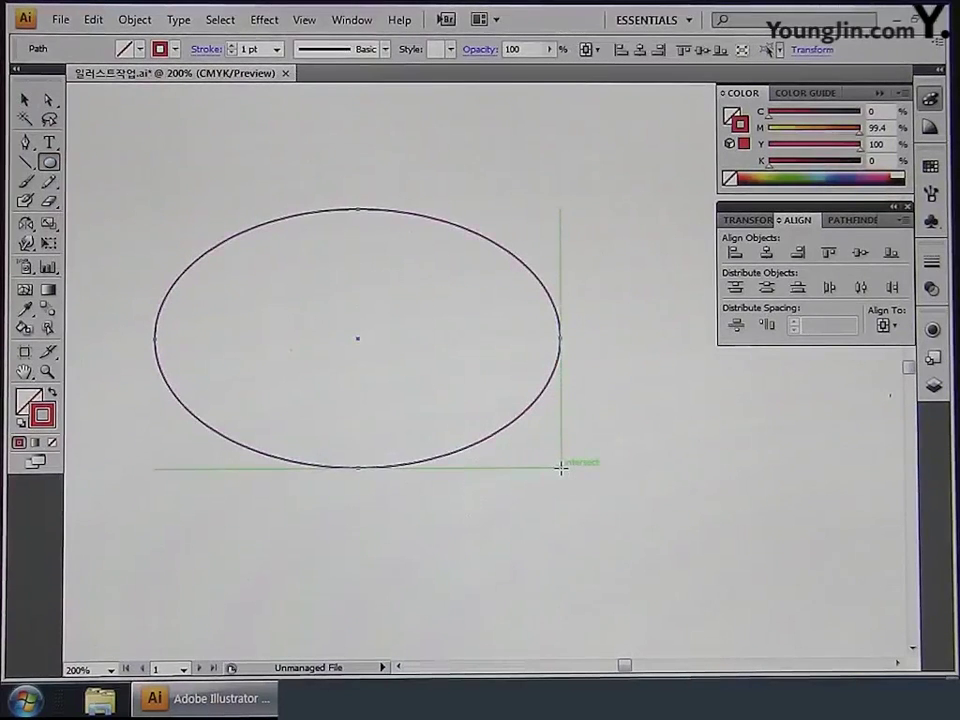
Fill the ellipse with the gray 7C7C7C and remove its stroke.
double_click(42, 414)
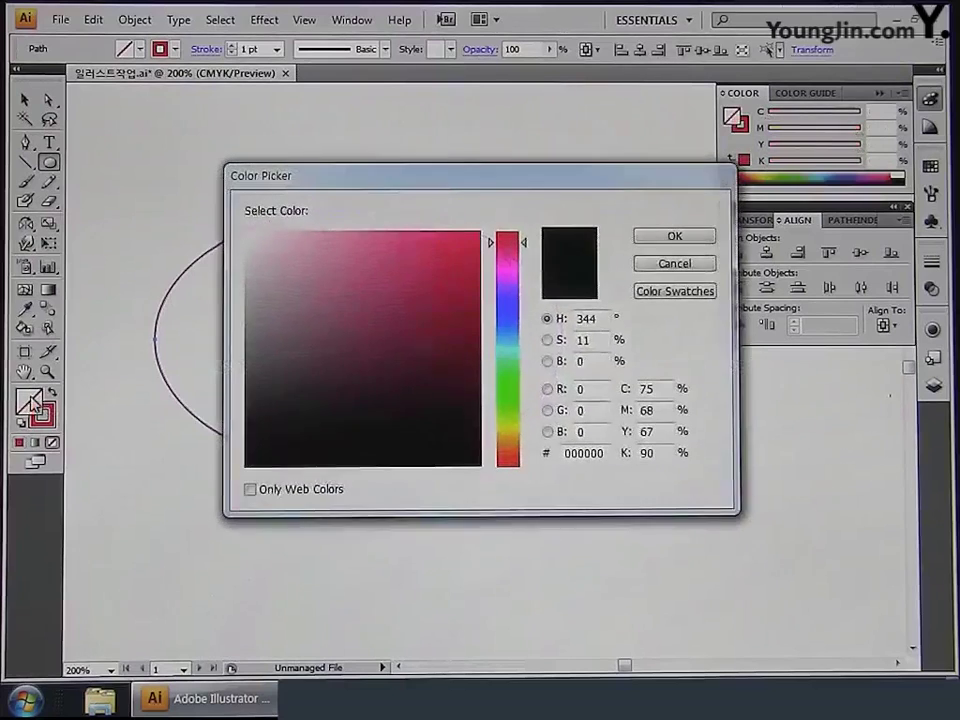
click(267, 356)
click(246, 350)
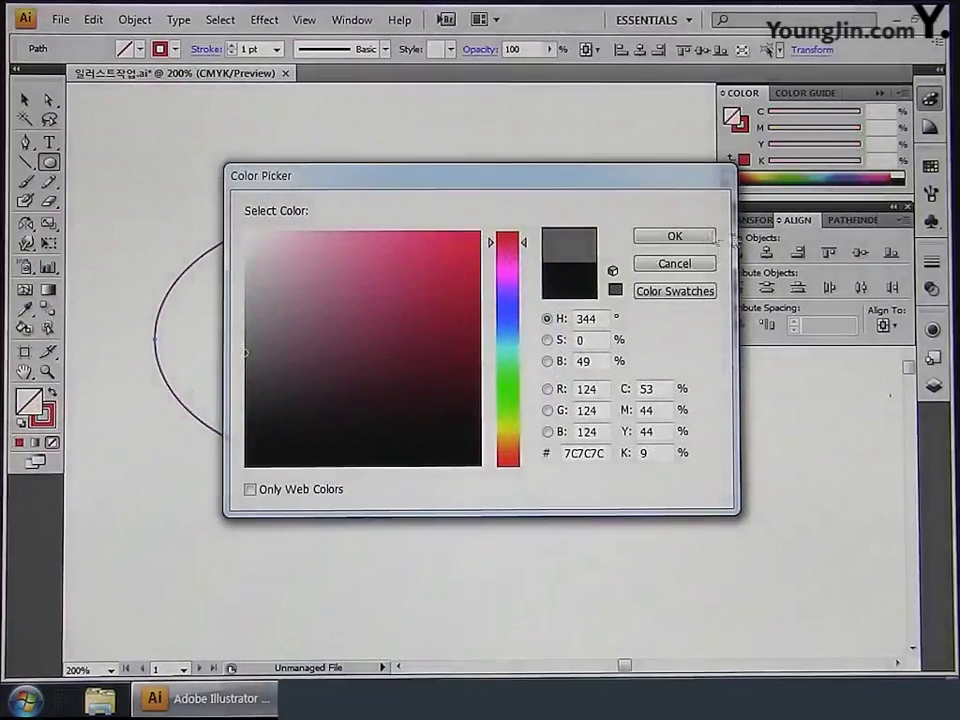
click(675, 237)
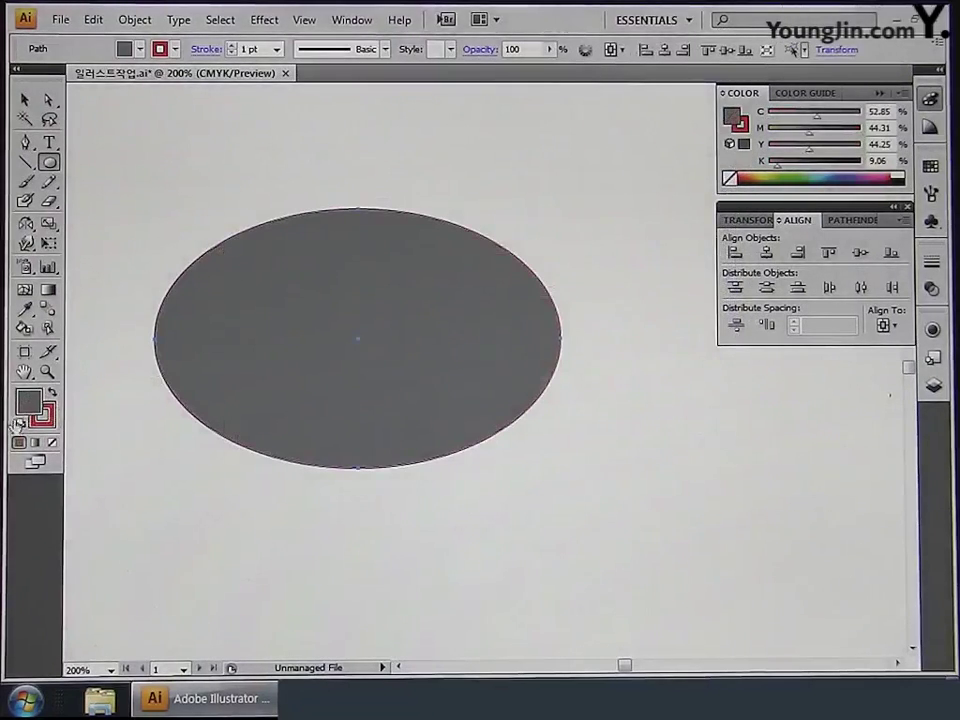
click(42, 414)
click(52, 443)
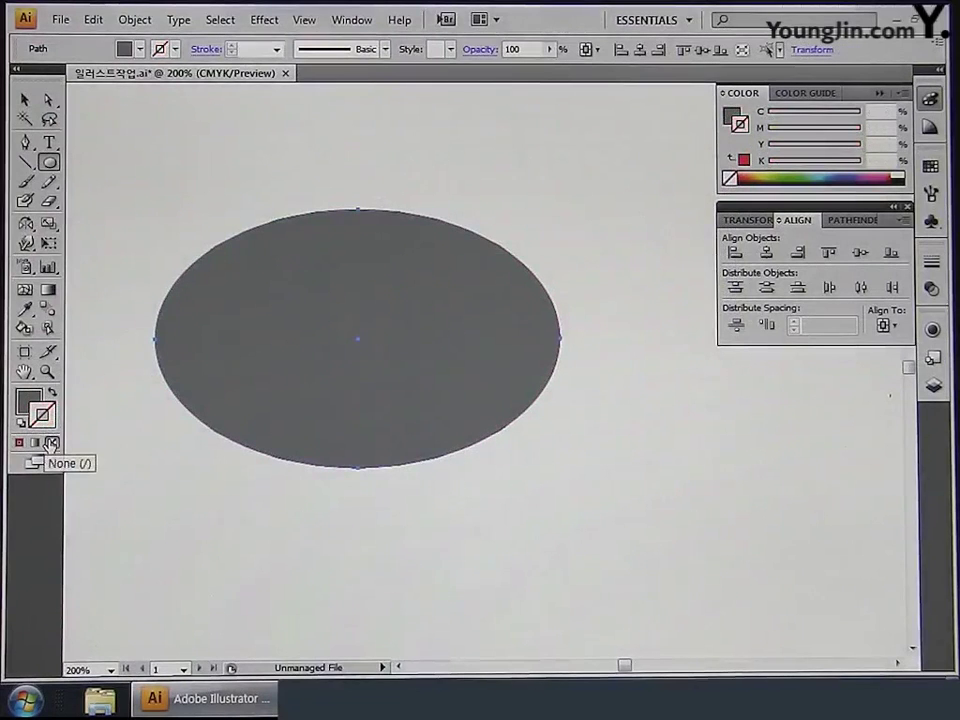
Draw a curved, pointed speech-bubble tail over the ellipse's lower-right edge with the Pen tool.
click(30, 144)
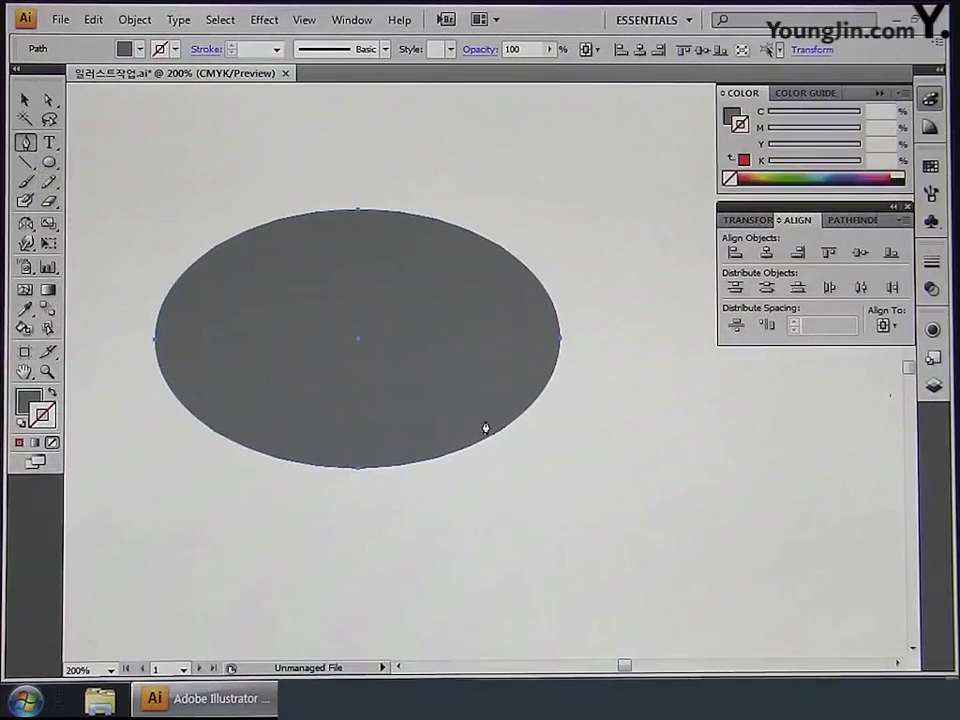
click(430, 444)
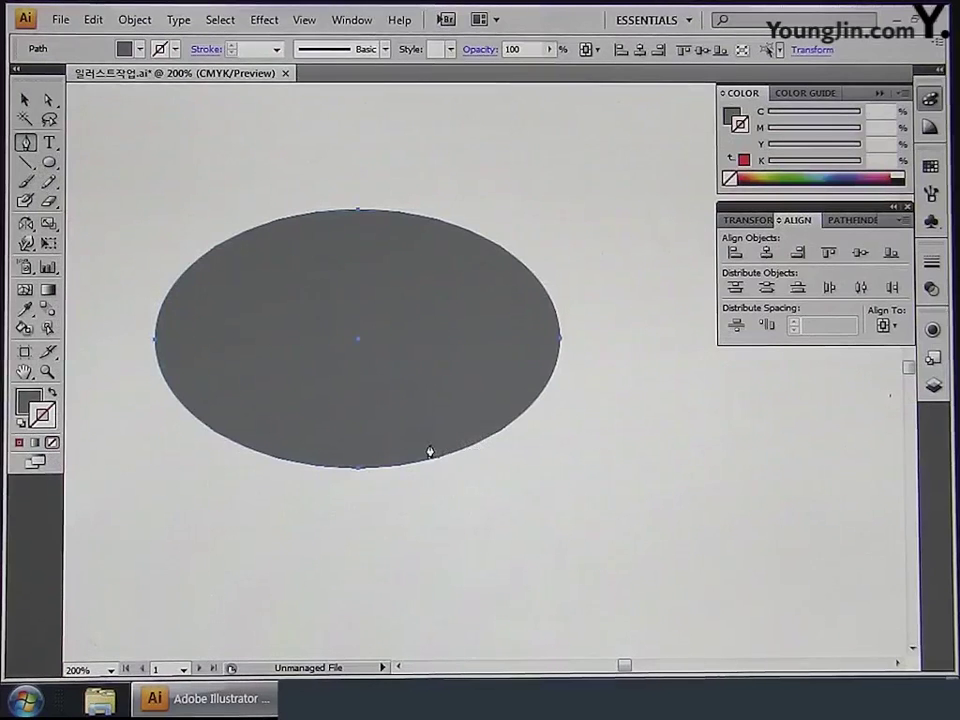
drag(516, 485, 557, 478)
click(516, 485)
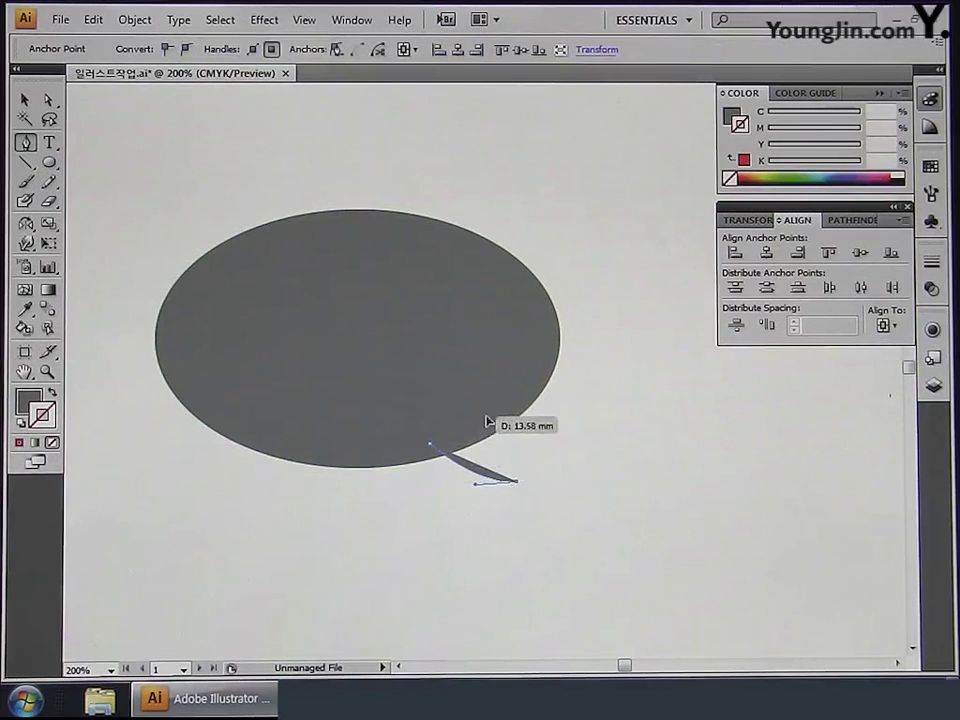
mouse_move(486, 420)
mouse_down()
mouse_move(478, 401)
mouse_move(492, 397)
mouse_up()
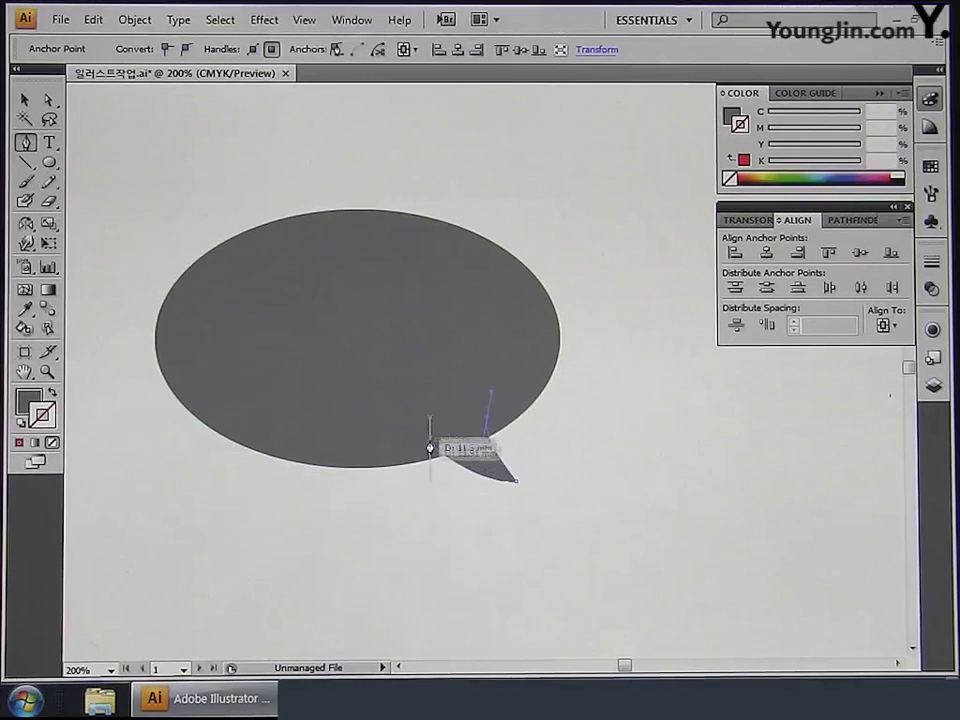
Move the tail's tip anchor point slightly up and to the right to extend the curve.
key(a)
drag(516, 482, 538, 467)
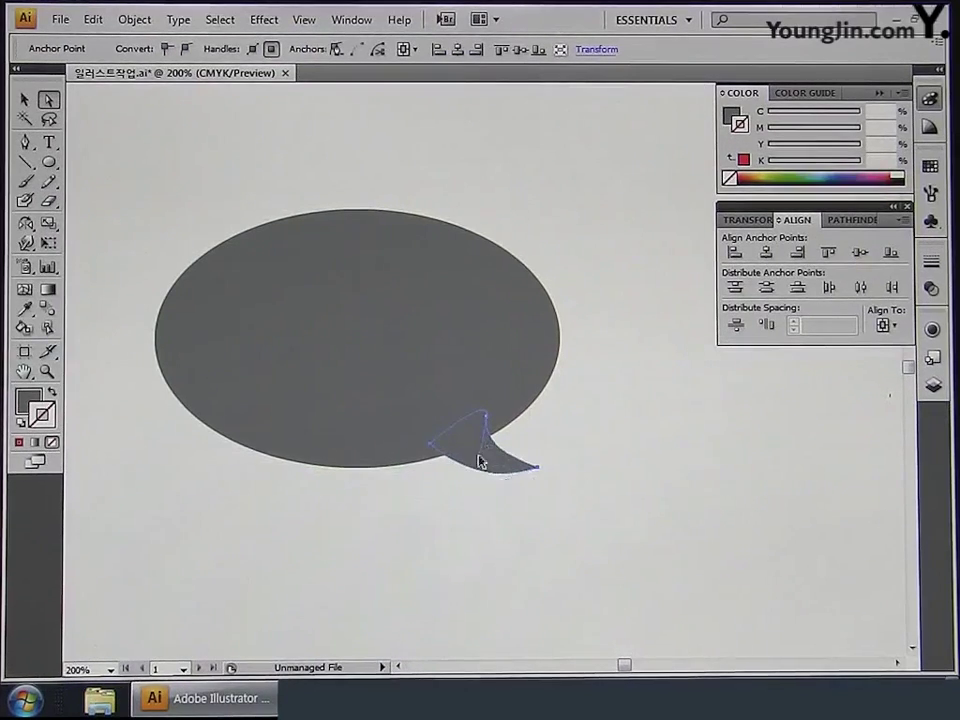
click(495, 467)
Select the ellipse and the tail and unite them into one speech-bubble shape with Pathfinder.
click(24, 99)
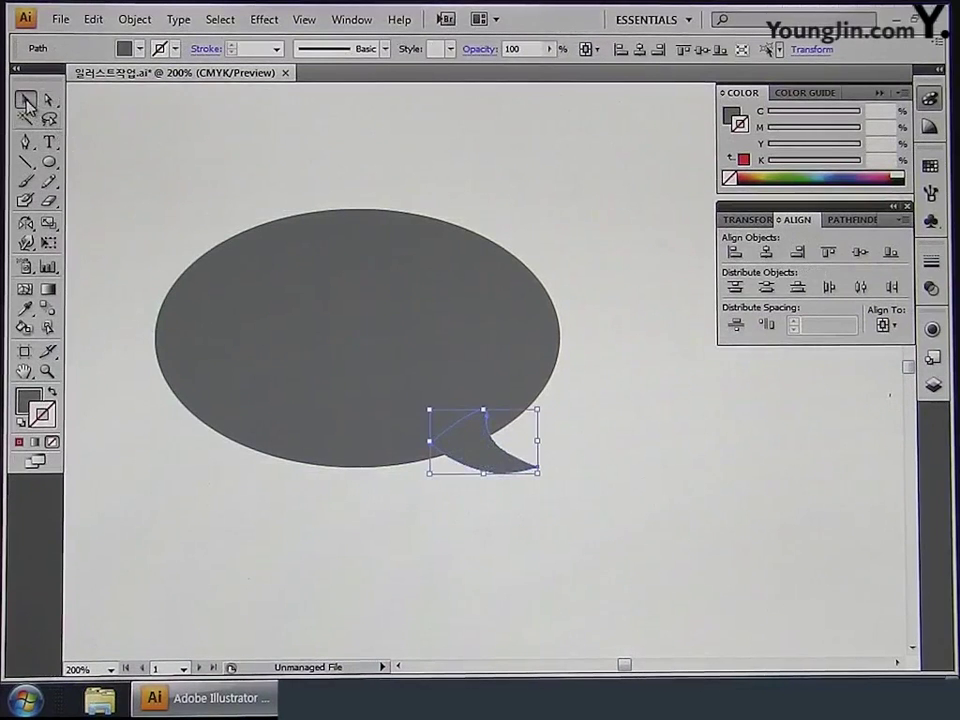
drag(139, 186, 579, 521)
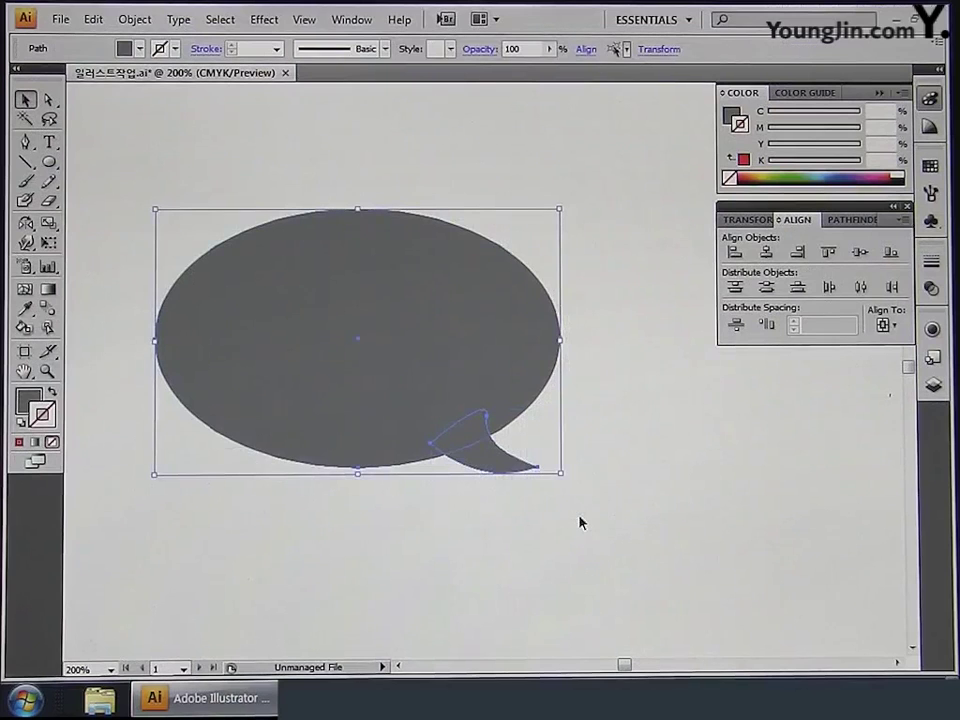
click(853, 220)
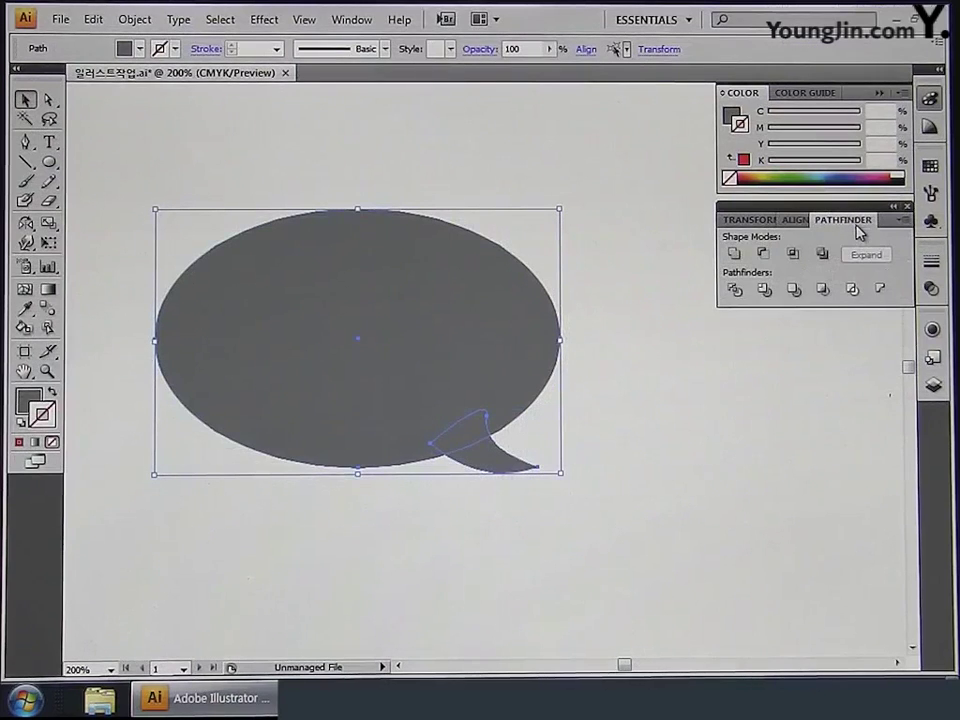
click(733, 256)
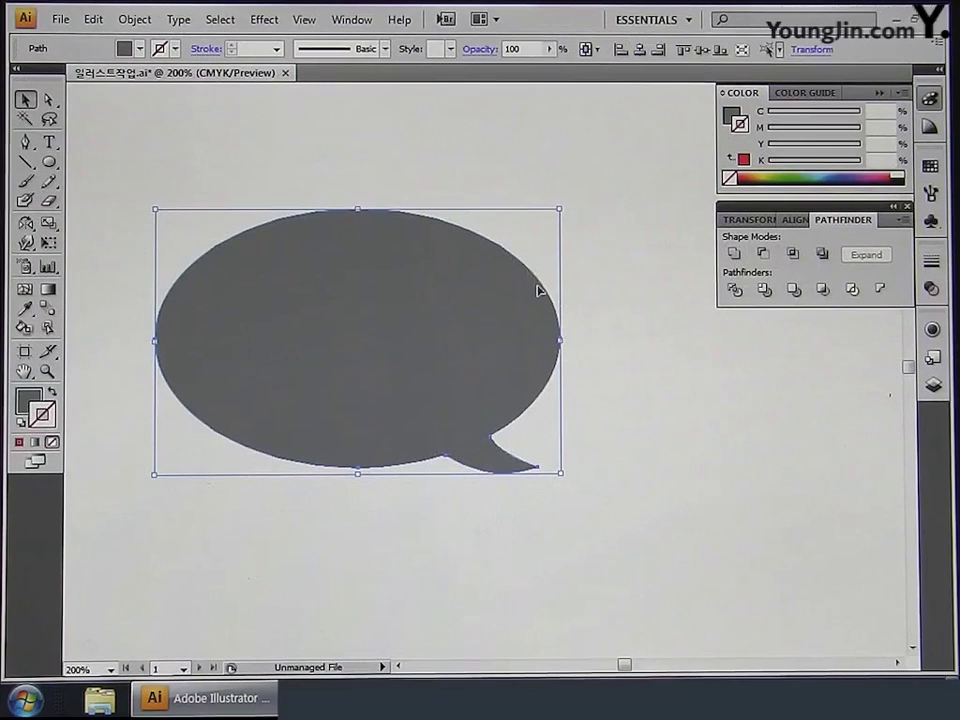
Fill the united speech bubble with green, CMYK C 80, M 0, Y 100, K 0, keeping it without a stroke.
double_click(38, 399)
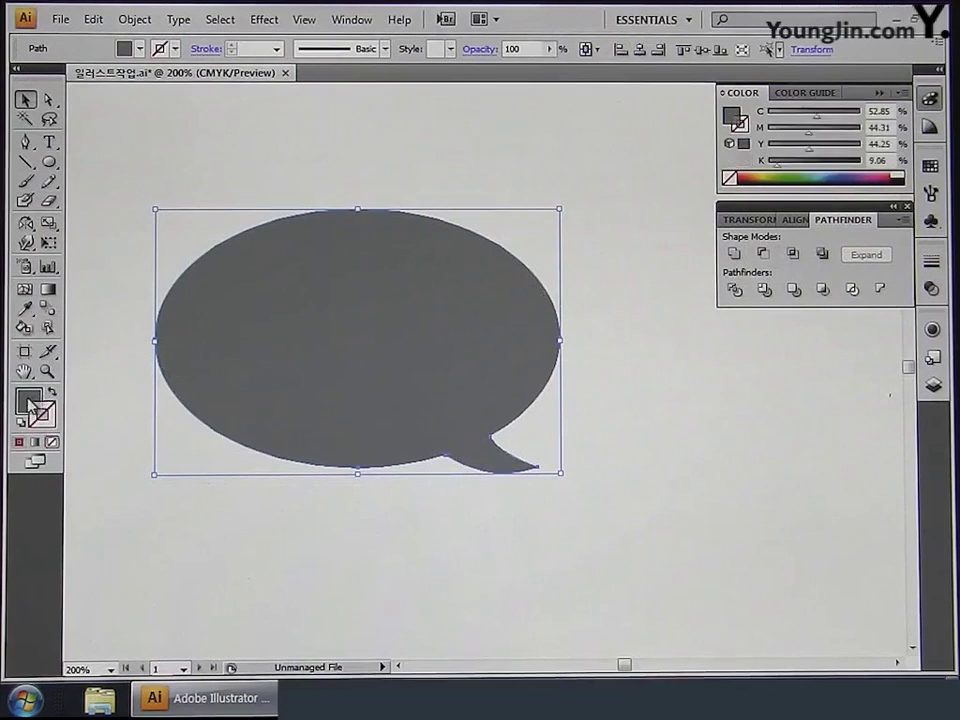
double_click(660, 390)
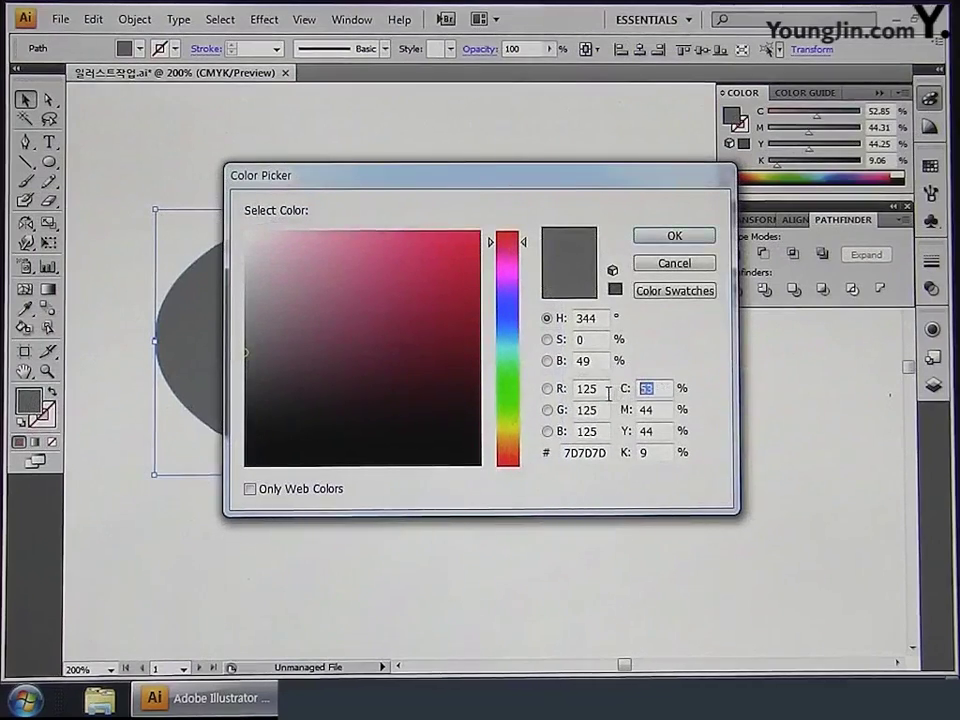
text(80)
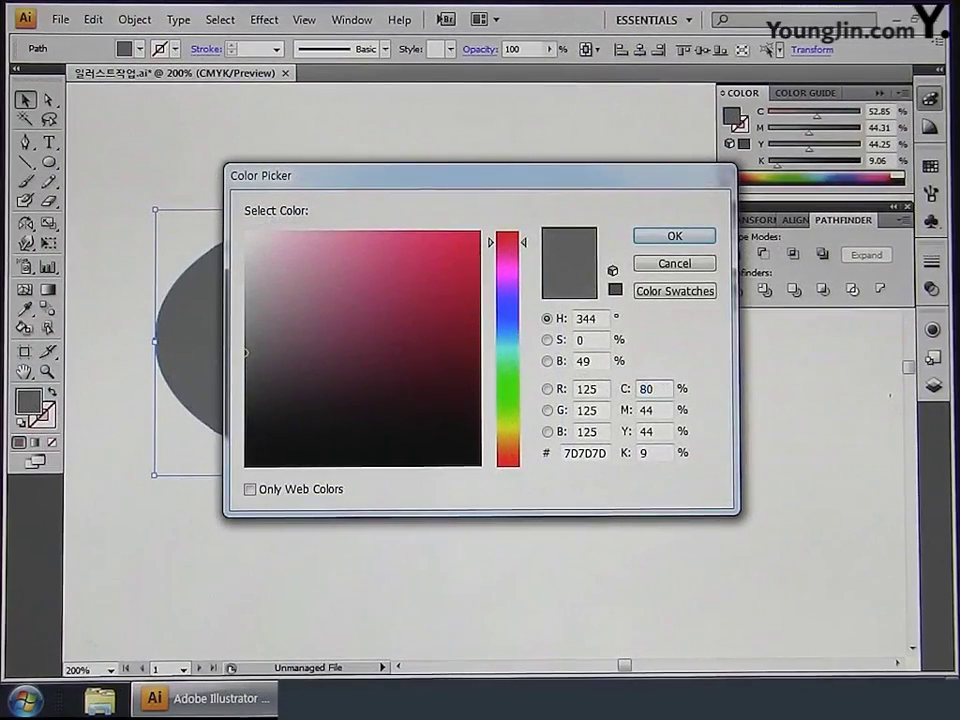
key(Tab)
text(0)
key(Tab)
text(100)
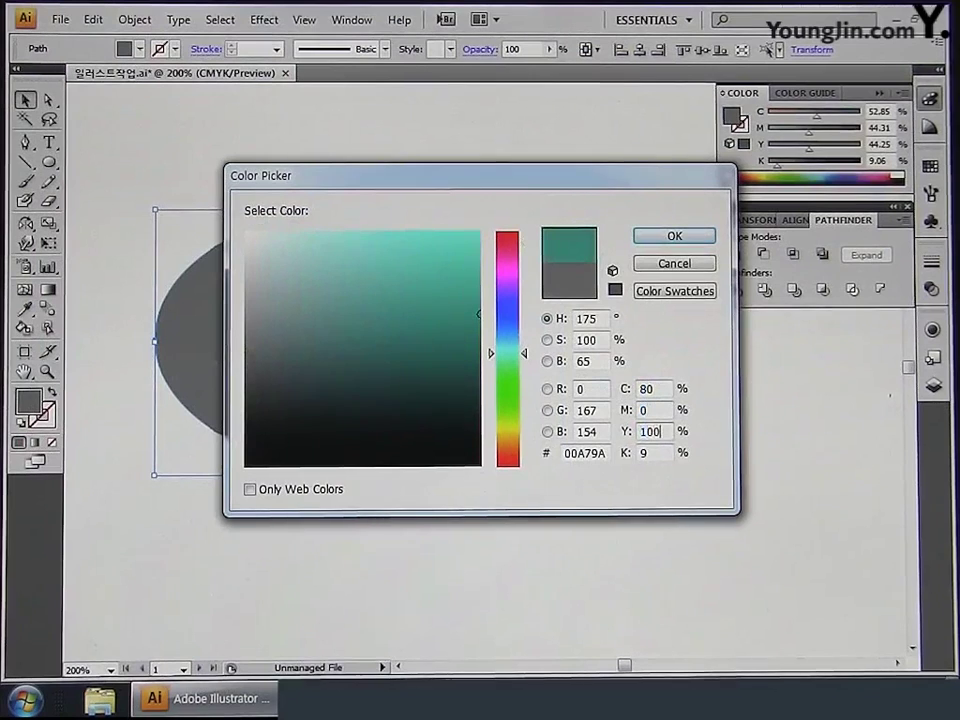
key(Tab)
text(0)
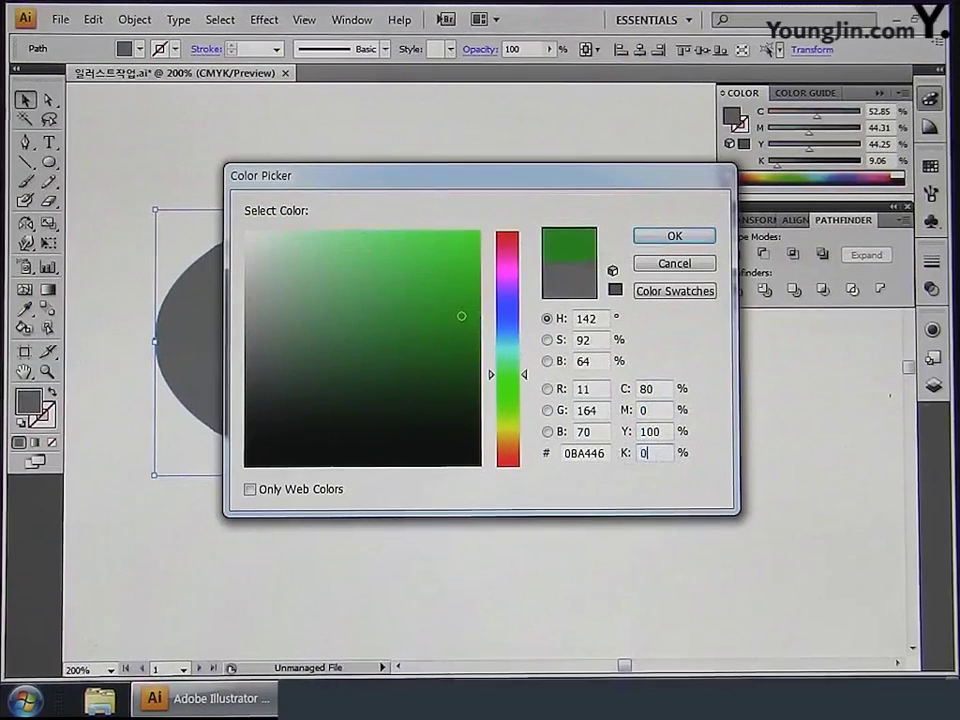
click(668, 238)
click(52, 420)
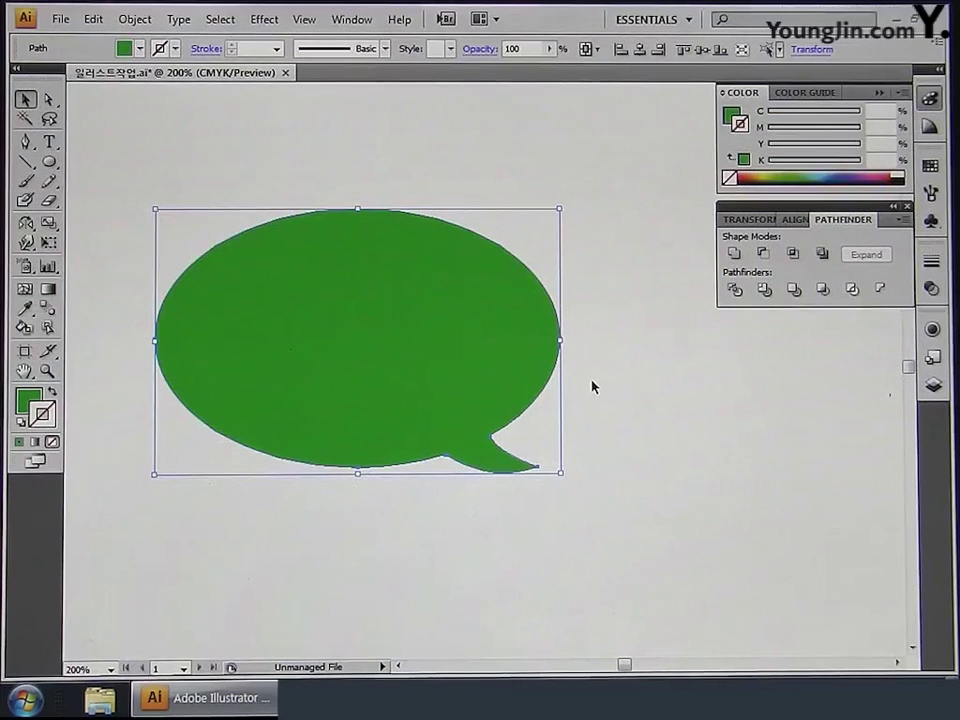
Create an inner copy of the speech bubble with Offset Path at -1.4 mm.
click(137, 19)
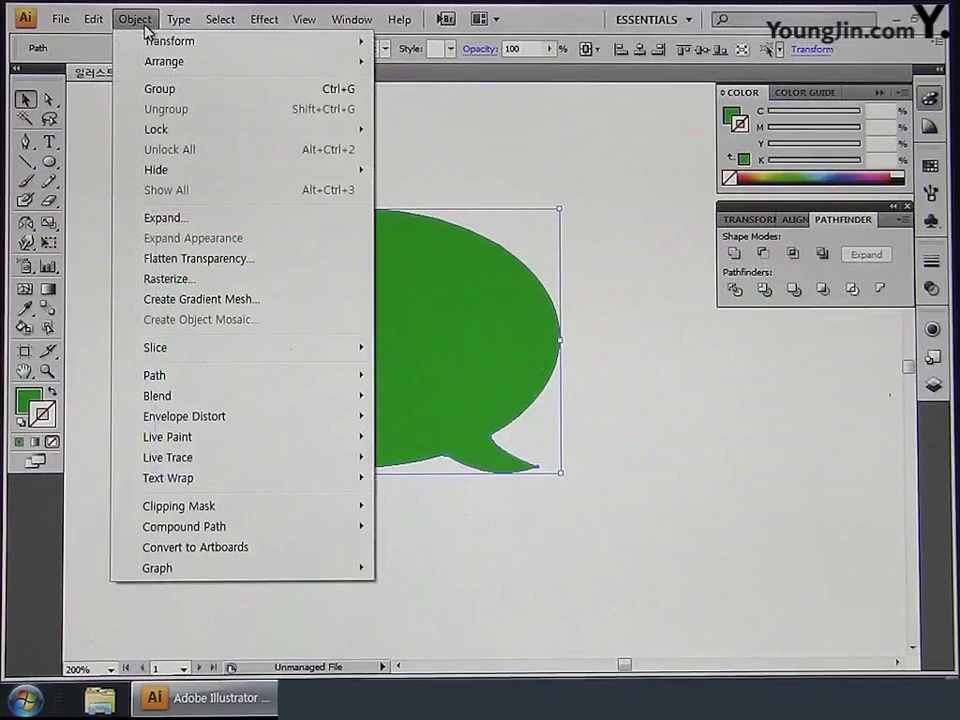
mouse_move(225, 378)
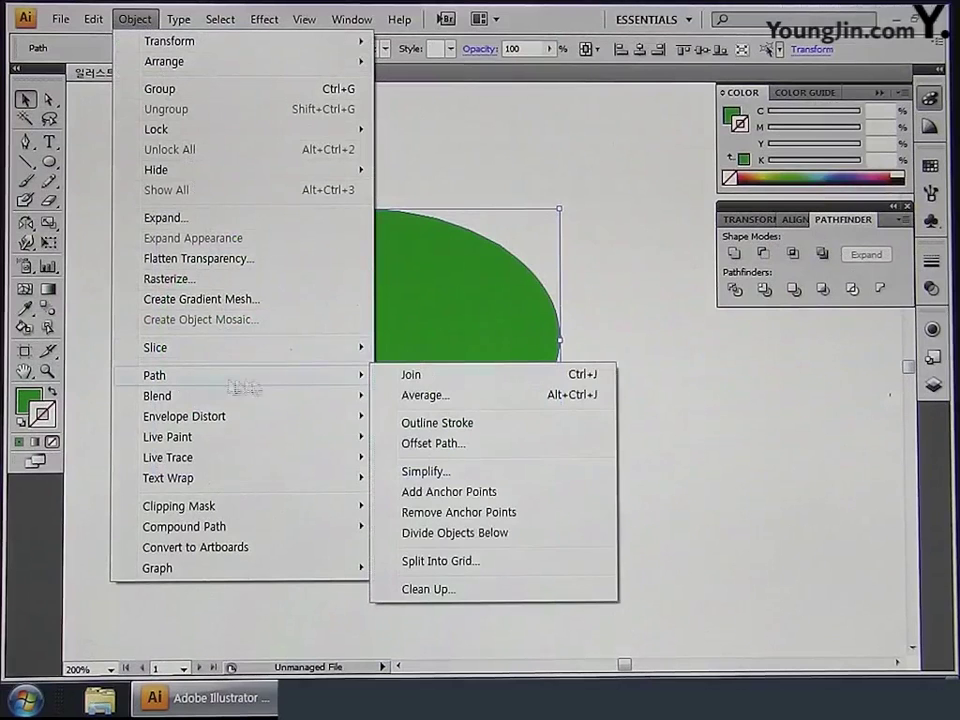
click(455, 444)
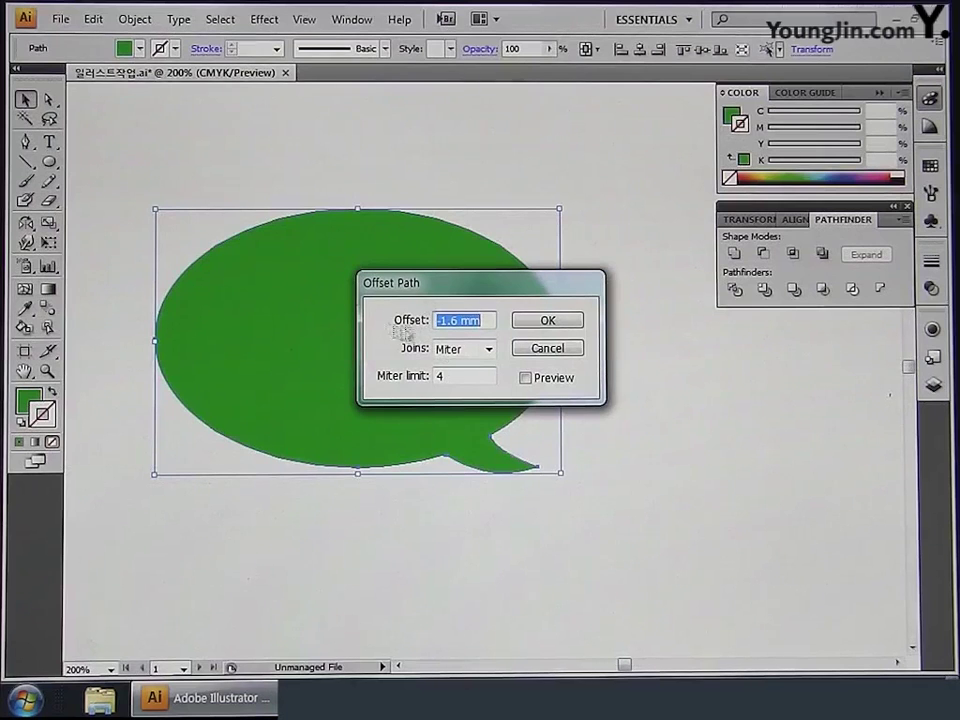
text(-)
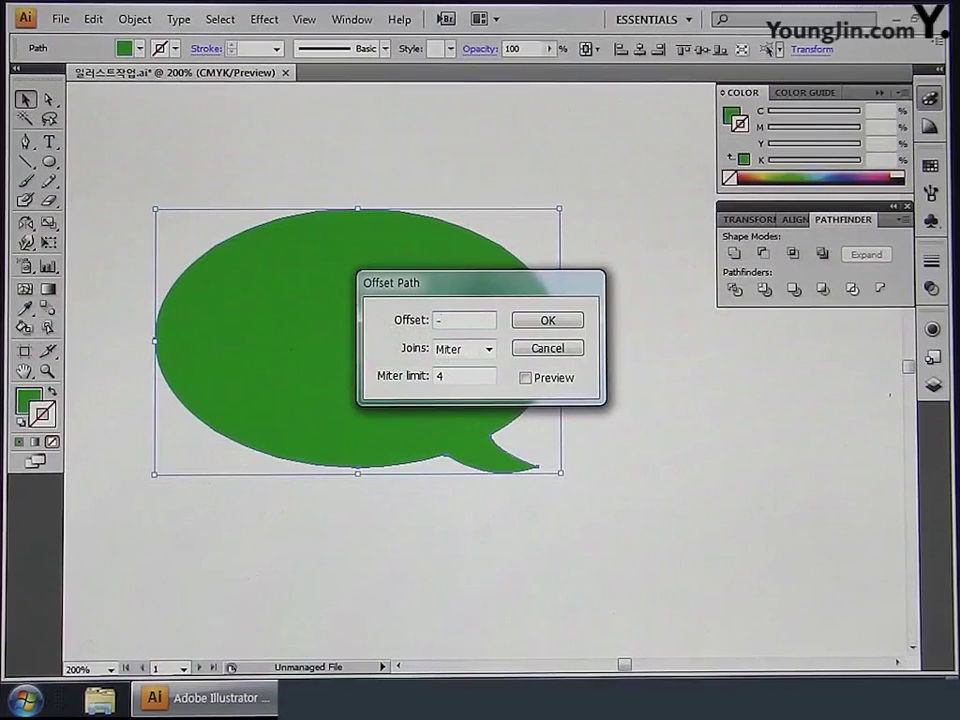
text(1.4)
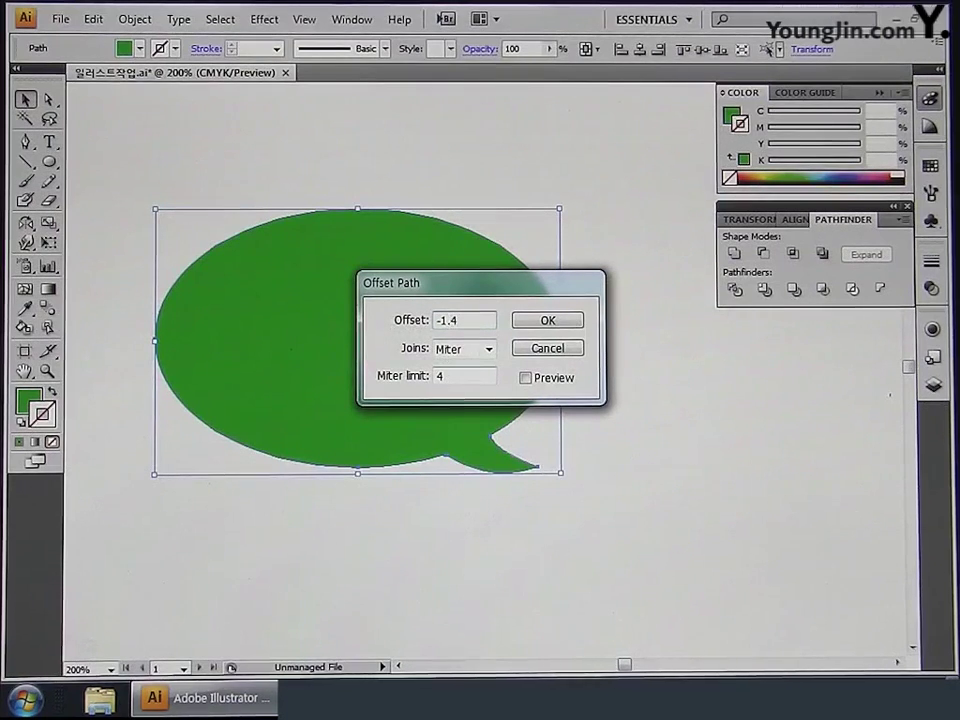
click(545, 322)
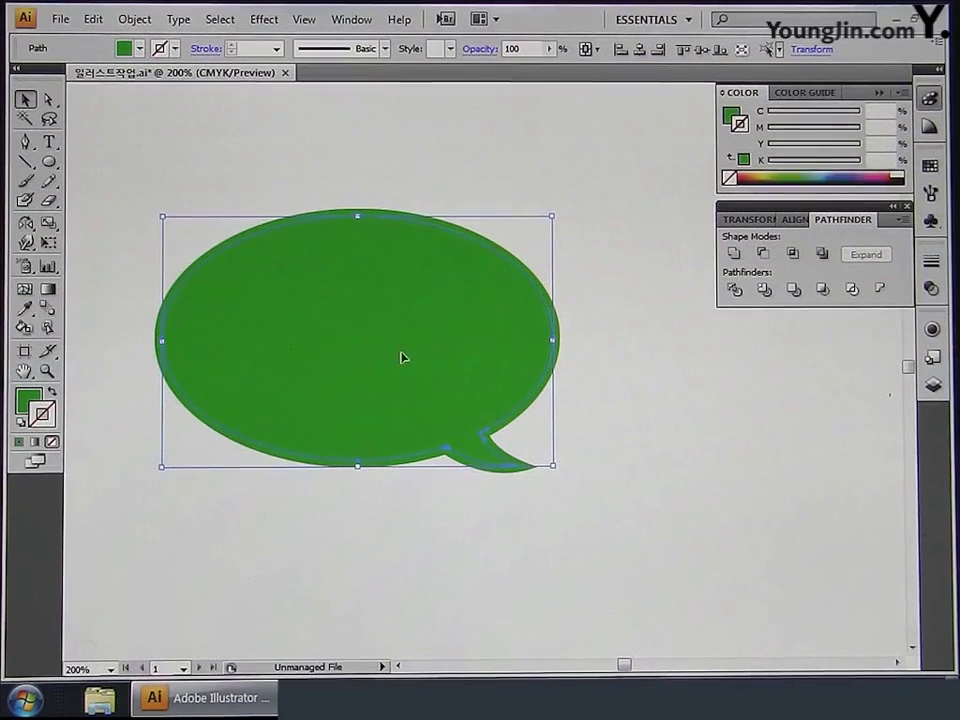
Apply a linear gradient at a 90° angle to the inner speech bubble.
click(48, 290)
double_click(48, 290)
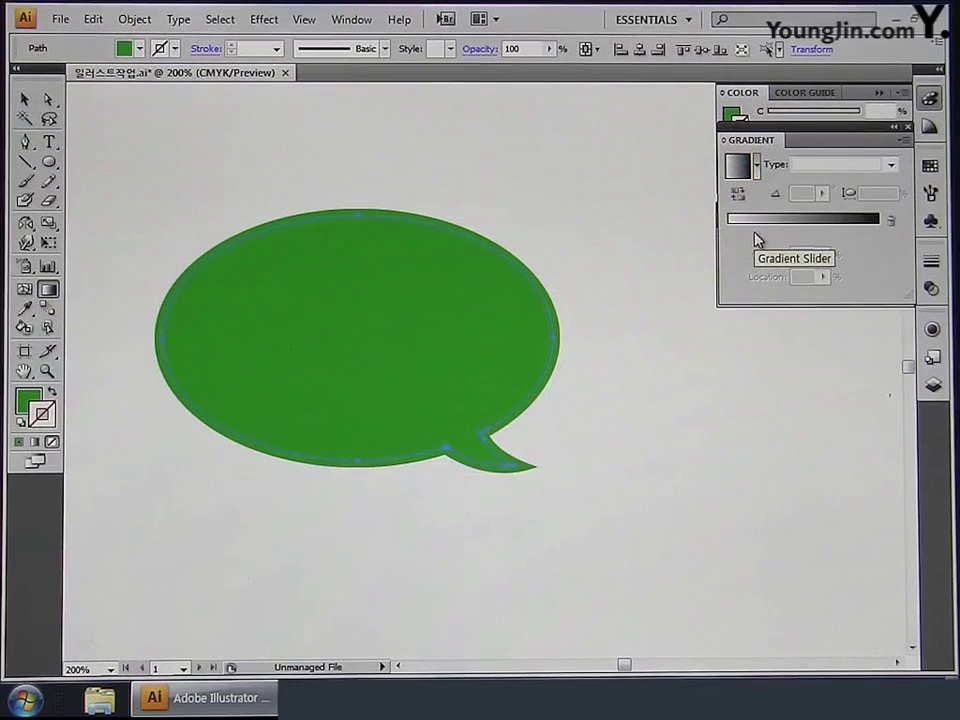
click(848, 167)
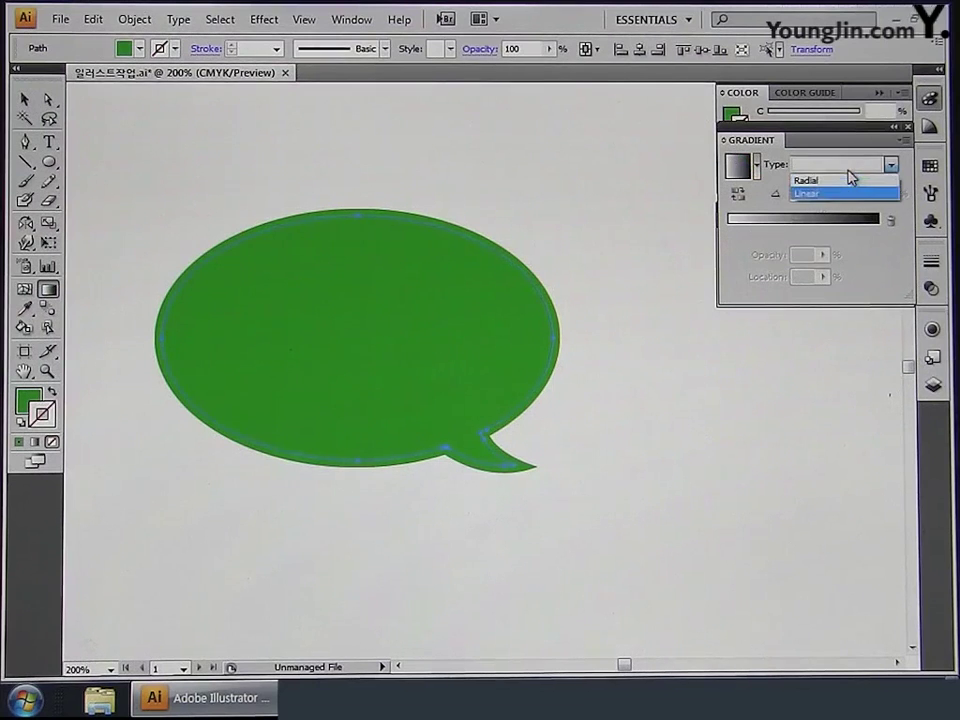
click(822, 195)
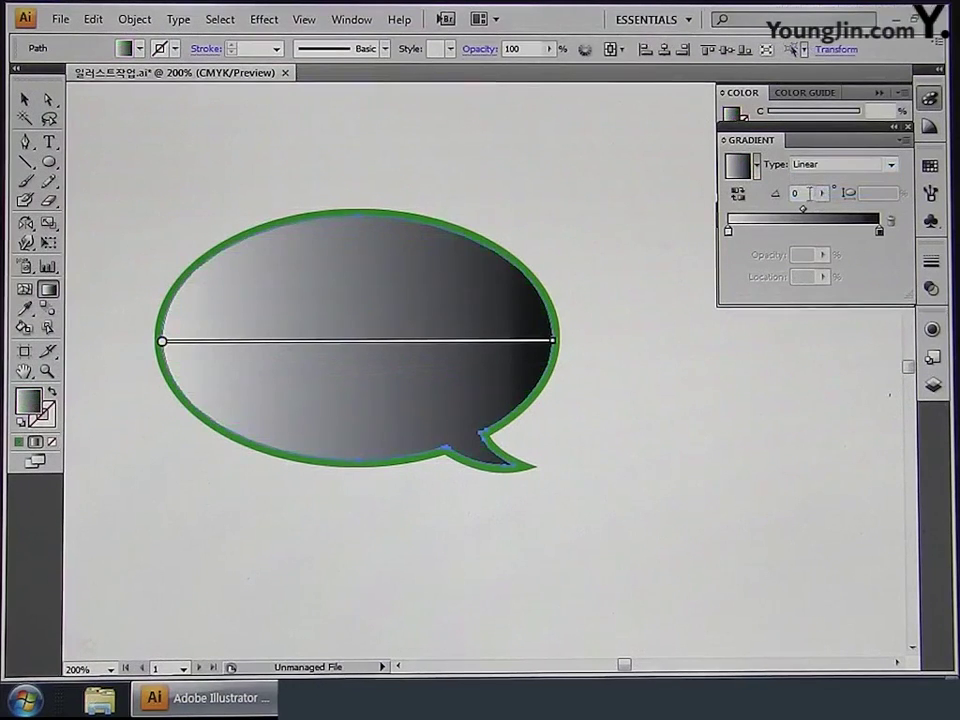
text(90)
key(Return)
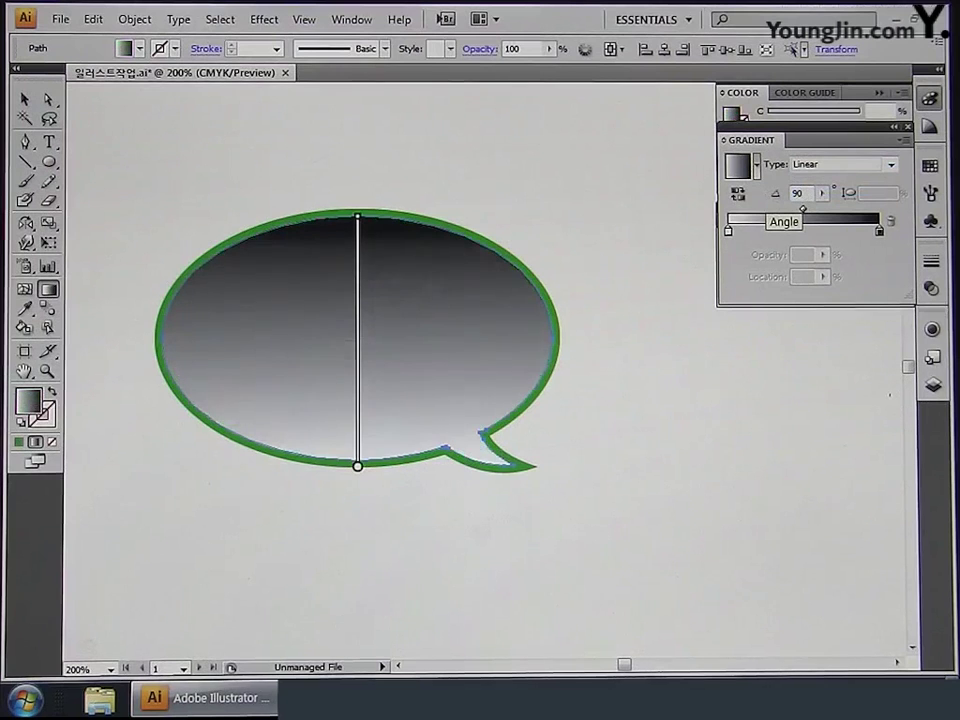
Set the starting color stop of the inner bubble's gradient to the white swatch.
double_click(729, 232)
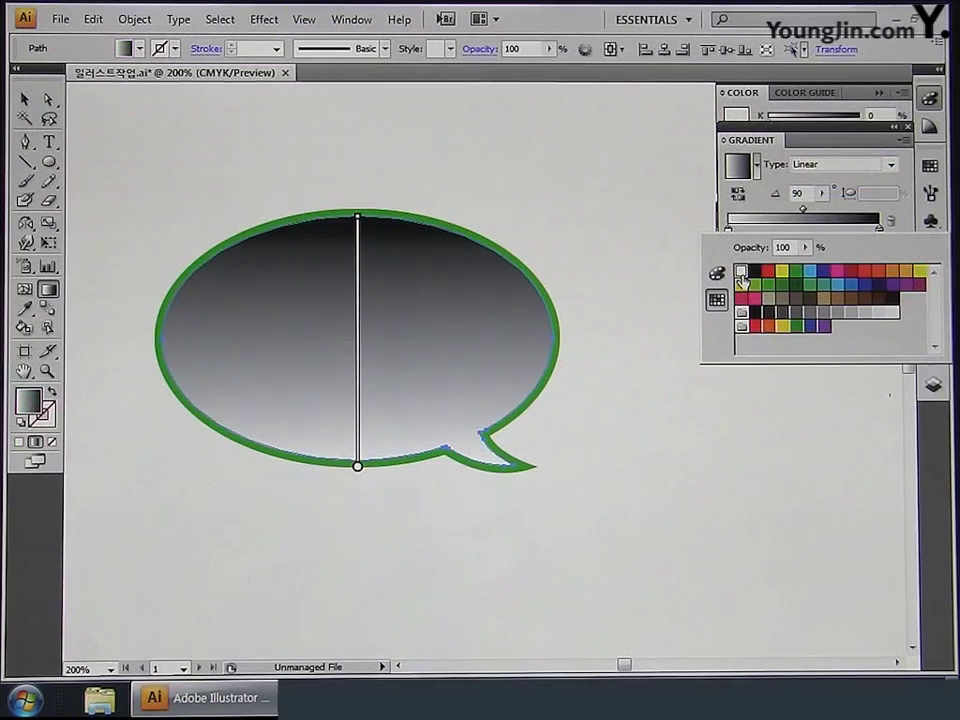
click(738, 271)
click(728, 233)
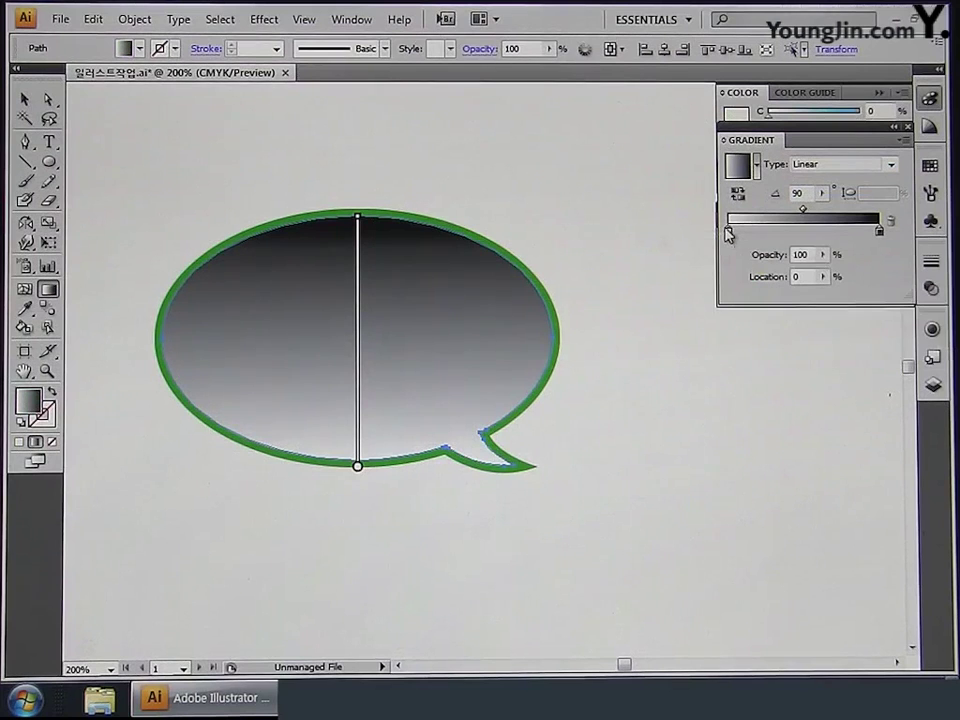
Switch the gradient's black end stop to CMYK and set it to C 80, M 0, Y 100, K 0.
double_click(879, 232)
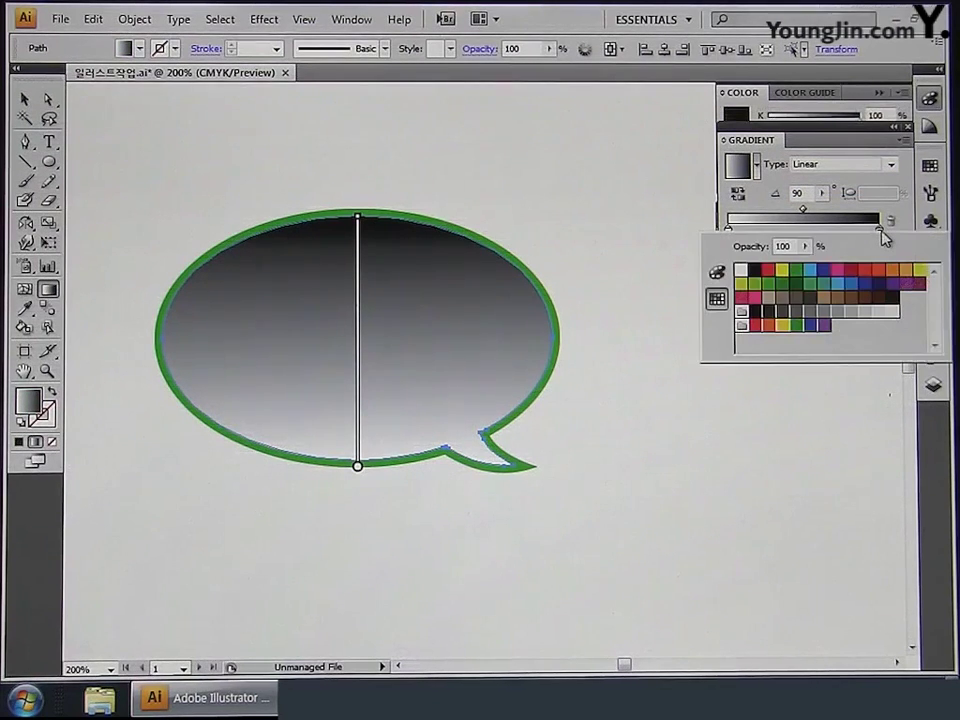
click(716, 272)
click(937, 247)
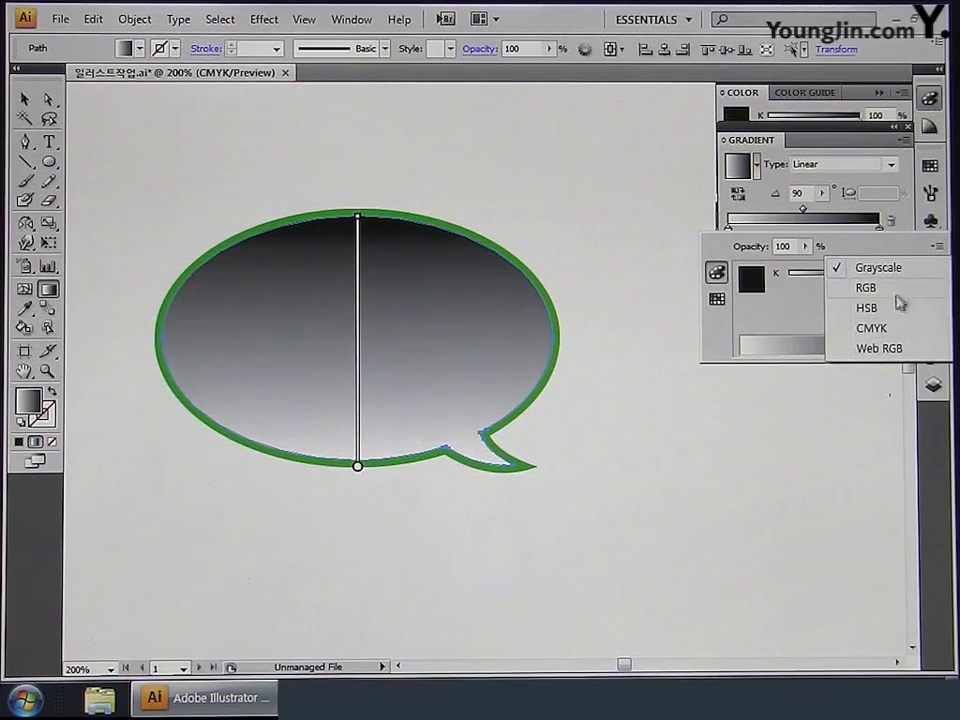
click(890, 330)
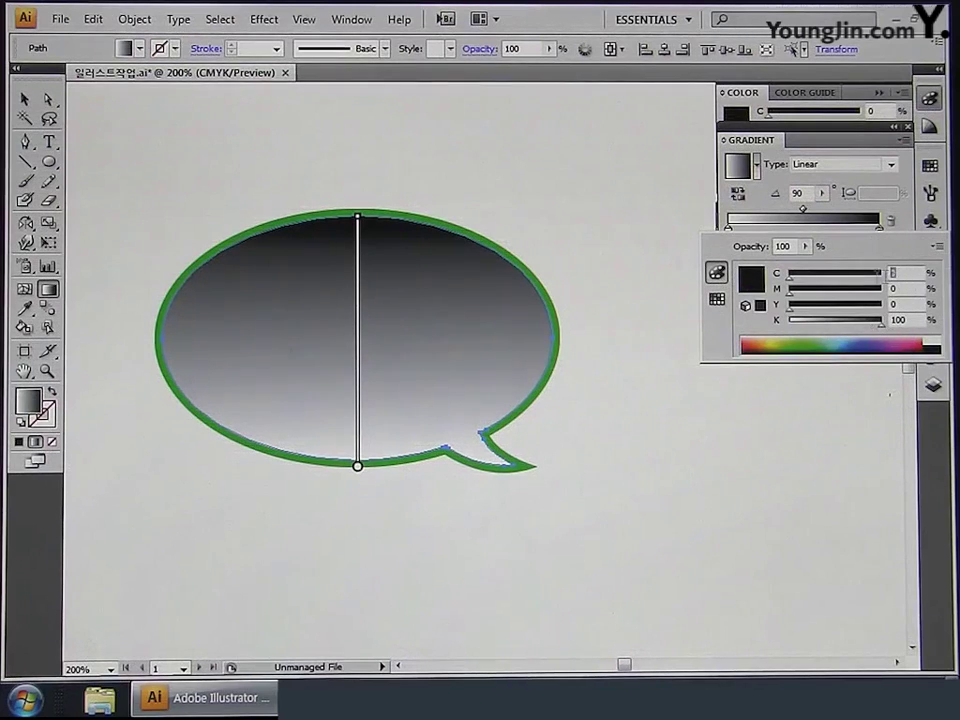
text(80)
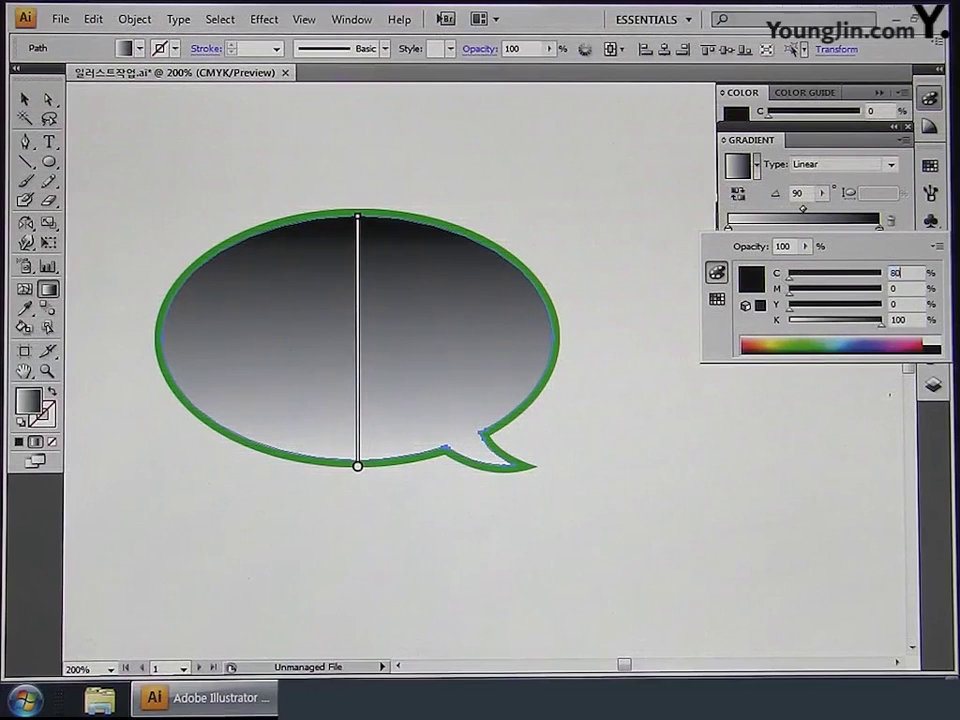
key(Tab)
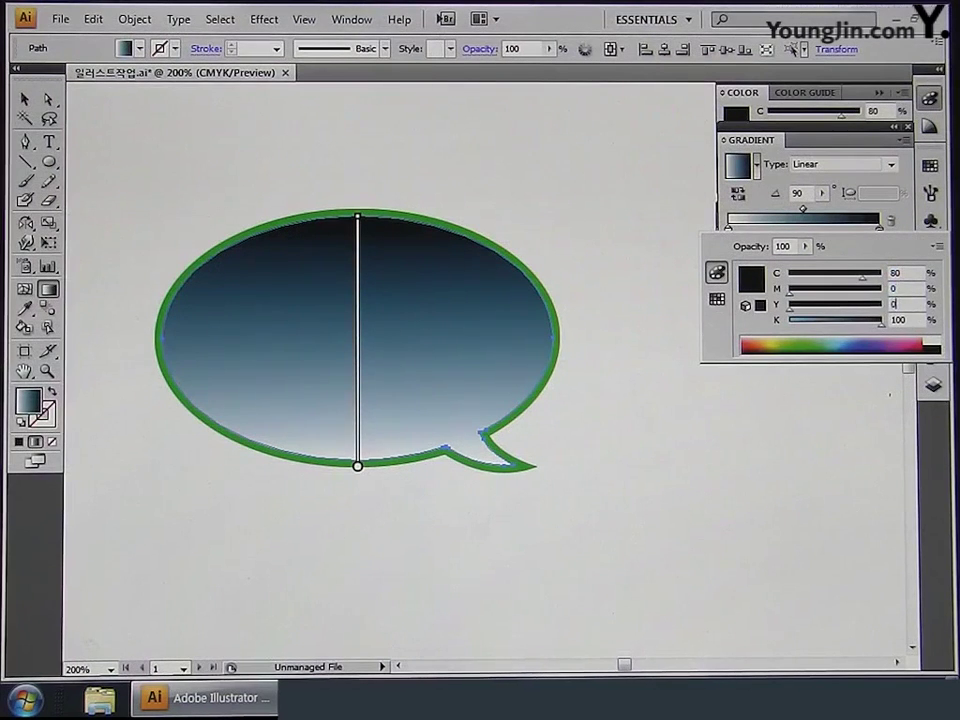
key(Tab)
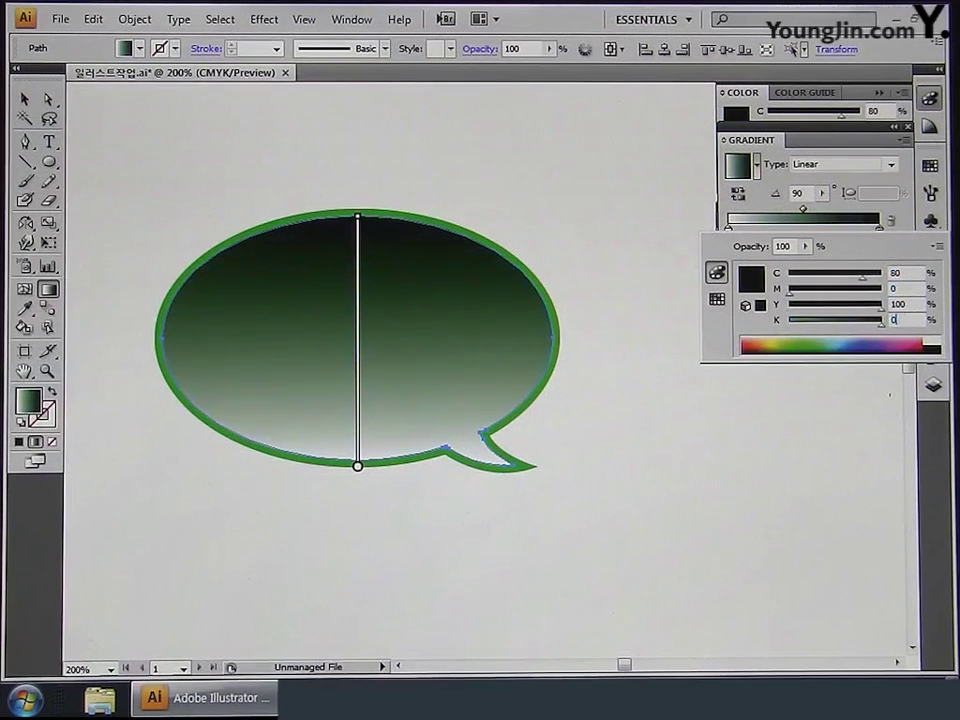
key(Return)
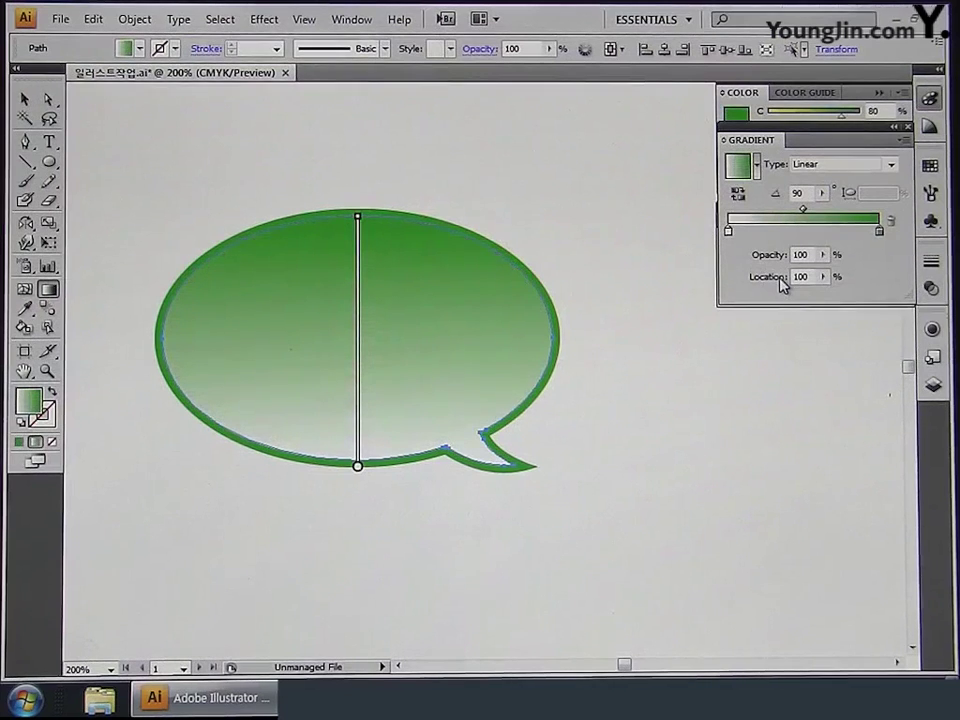
Draw a highlight ellipse nearly half the bubble's width and place it in the bubble's upper-left area.
click(47, 163)
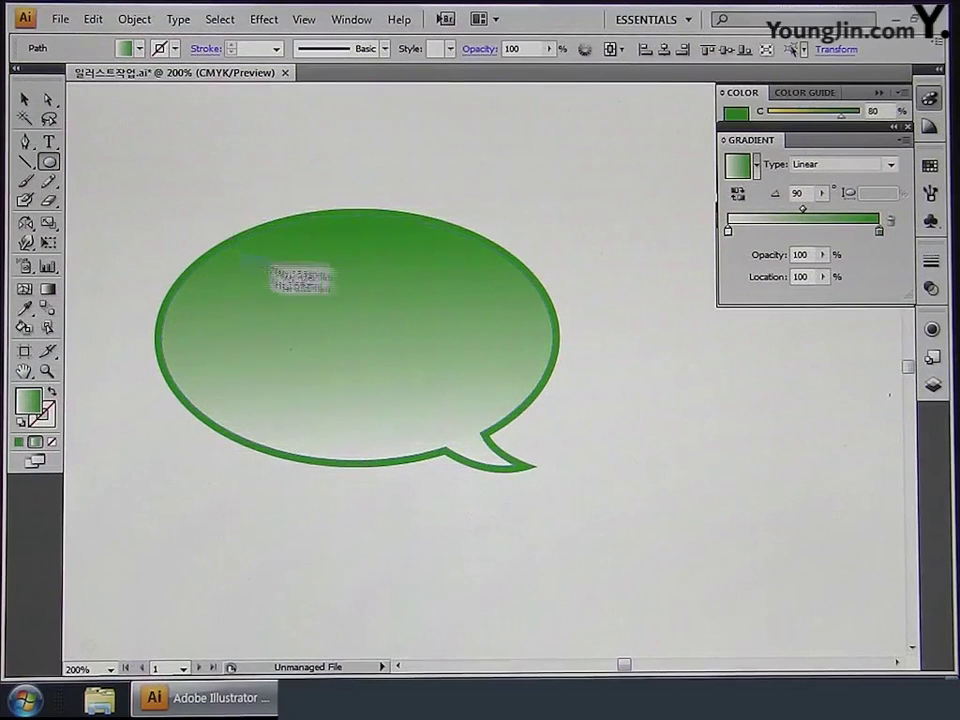
drag(242, 256, 426, 351)
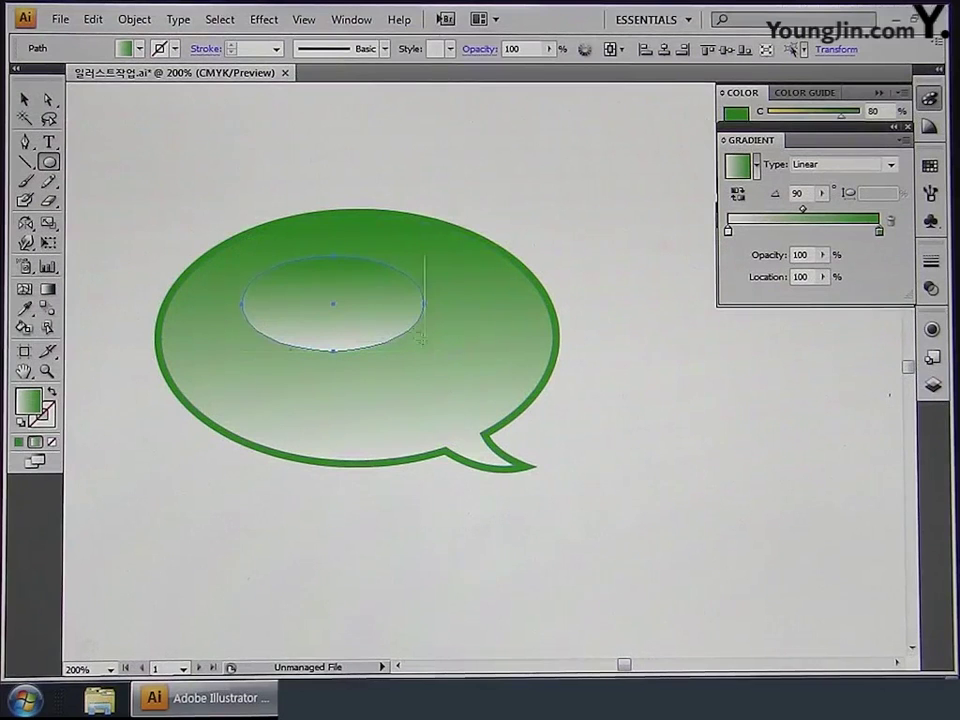
click(24, 99)
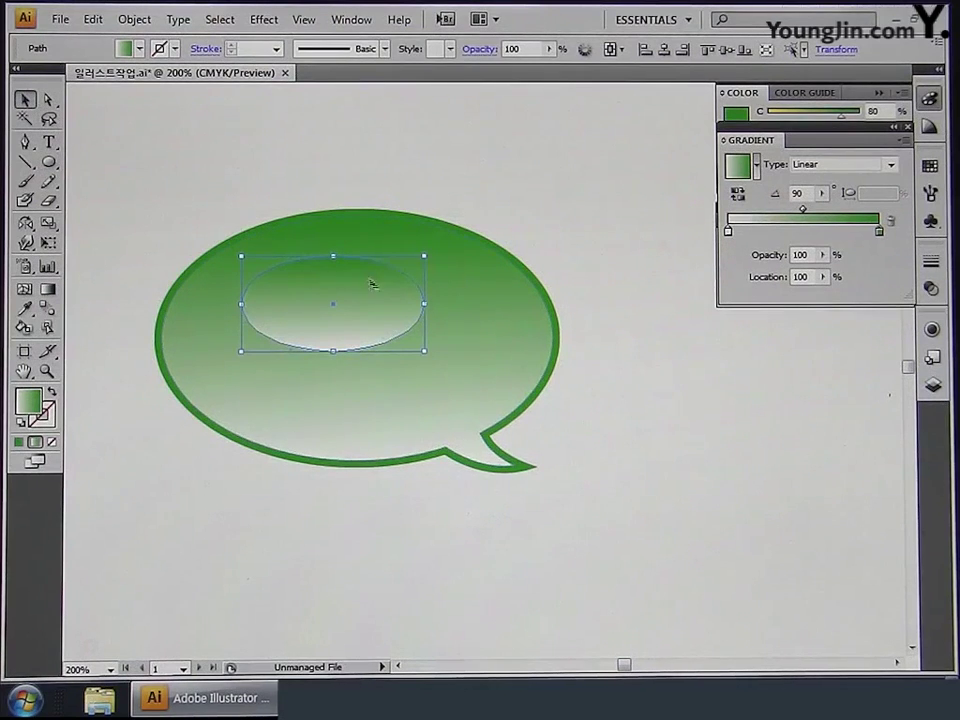
mouse_move(371, 284)
mouse_down()
mouse_move(364, 262)
mouse_move(357, 268)
mouse_up()
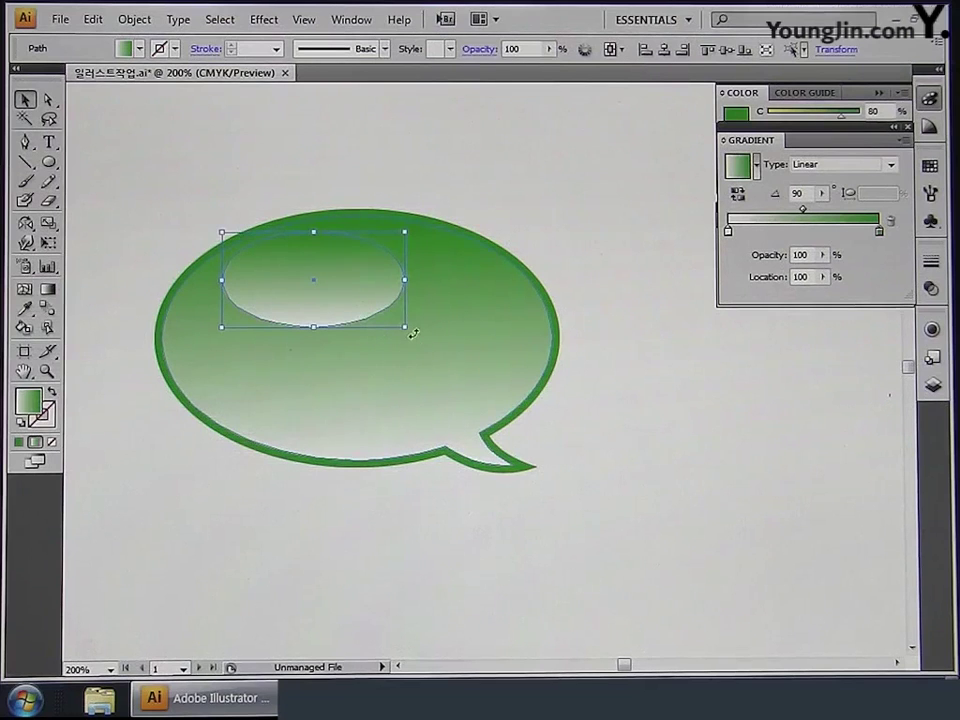
Rotate the highlight ellipse about 11° counterclockwise and set its gradient angle to -80°.
drag(413, 333, 431, 321)
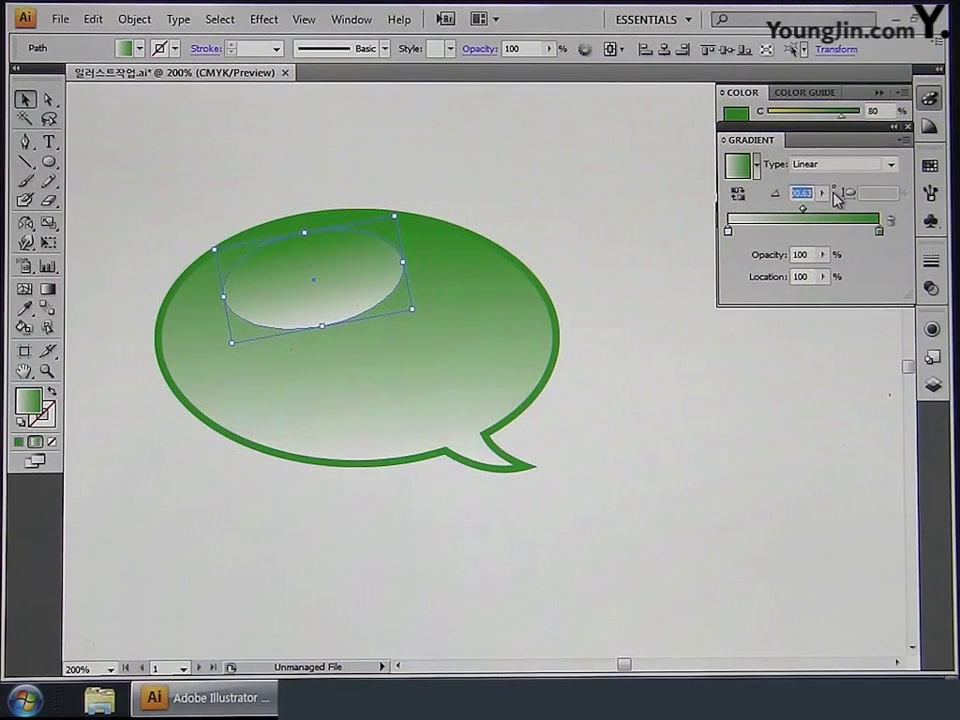
key(Return)
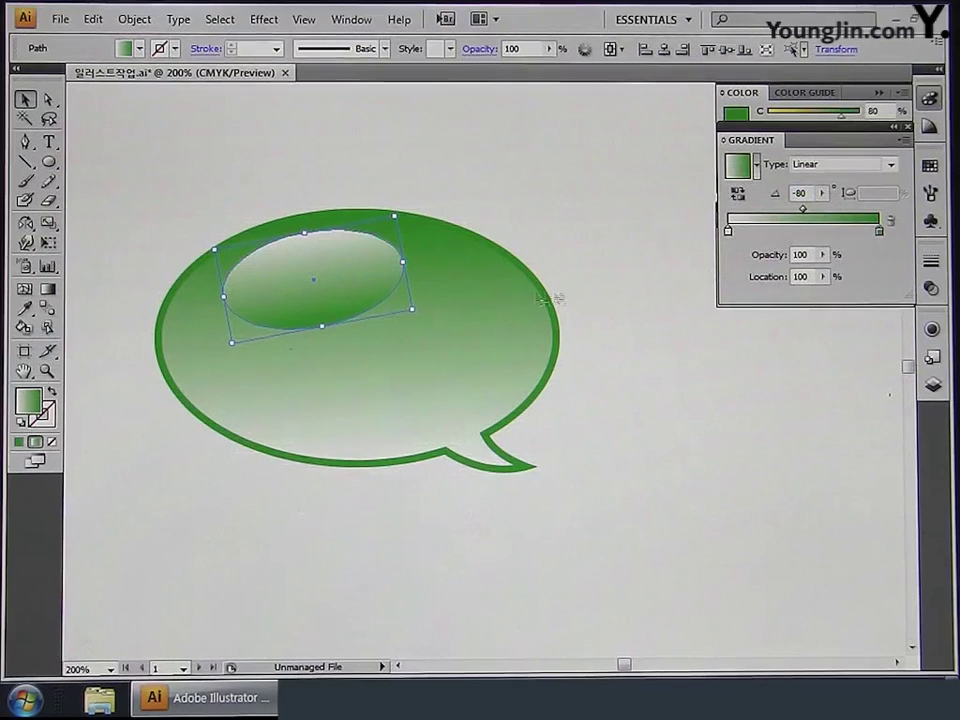
click(493, 188)
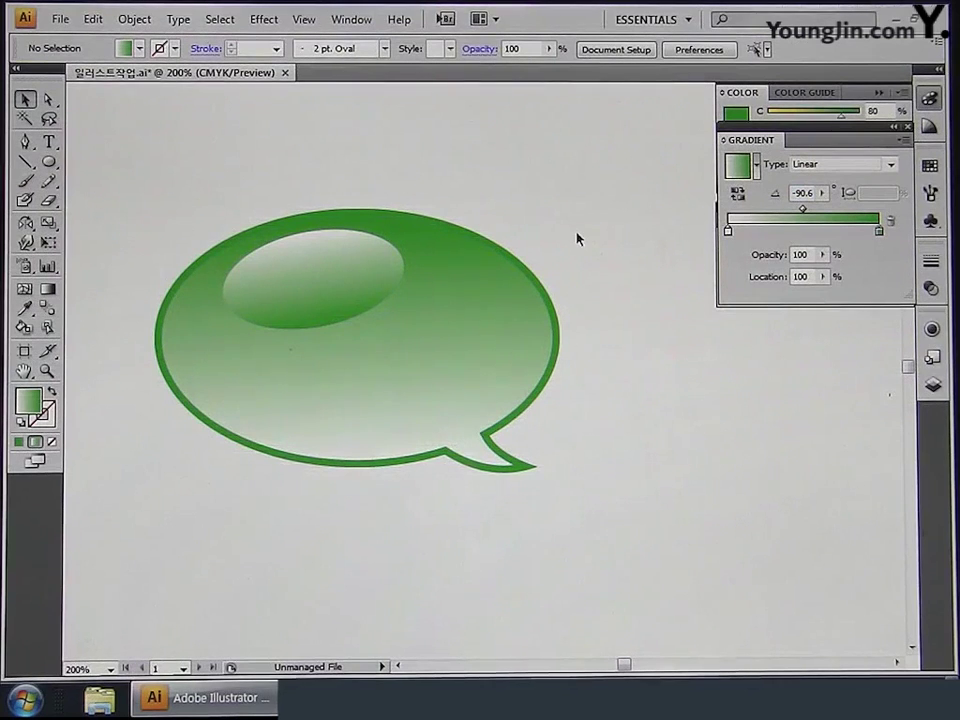
Offset the outer speech bubble path outward by 3 mm with round joins and a miter limit of 4.
click(540, 398)
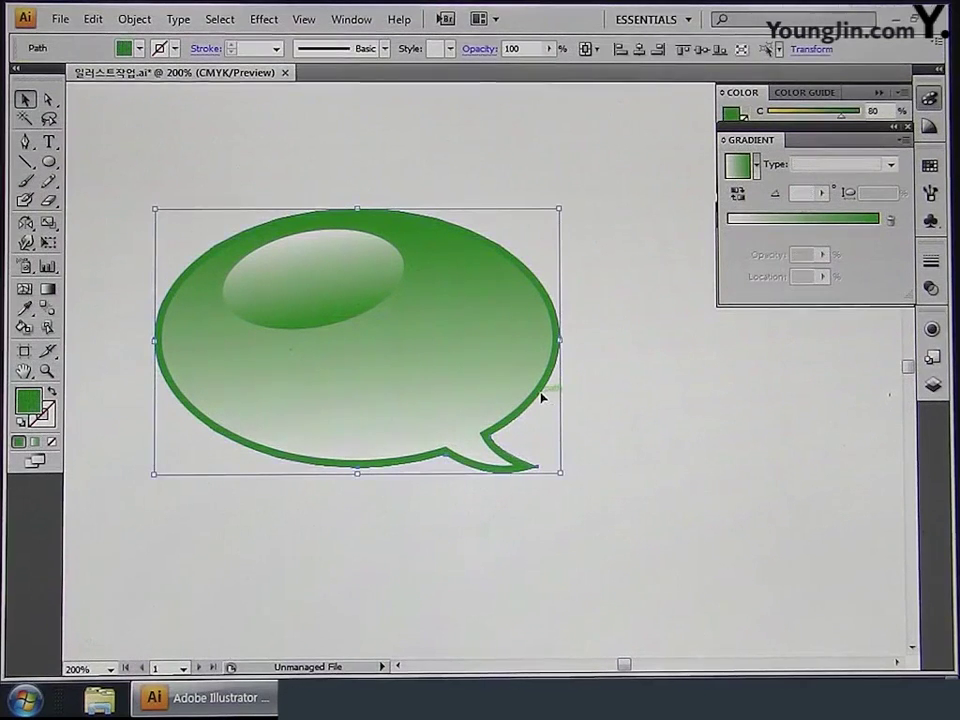
click(134, 19)
mouse_move(199, 375)
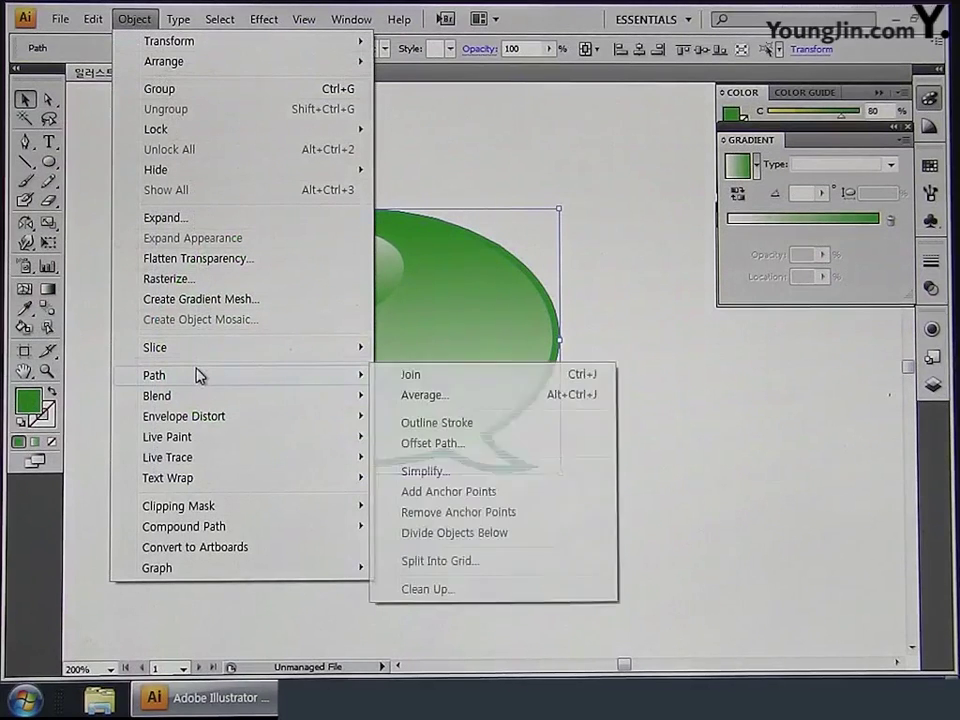
click(450, 453)
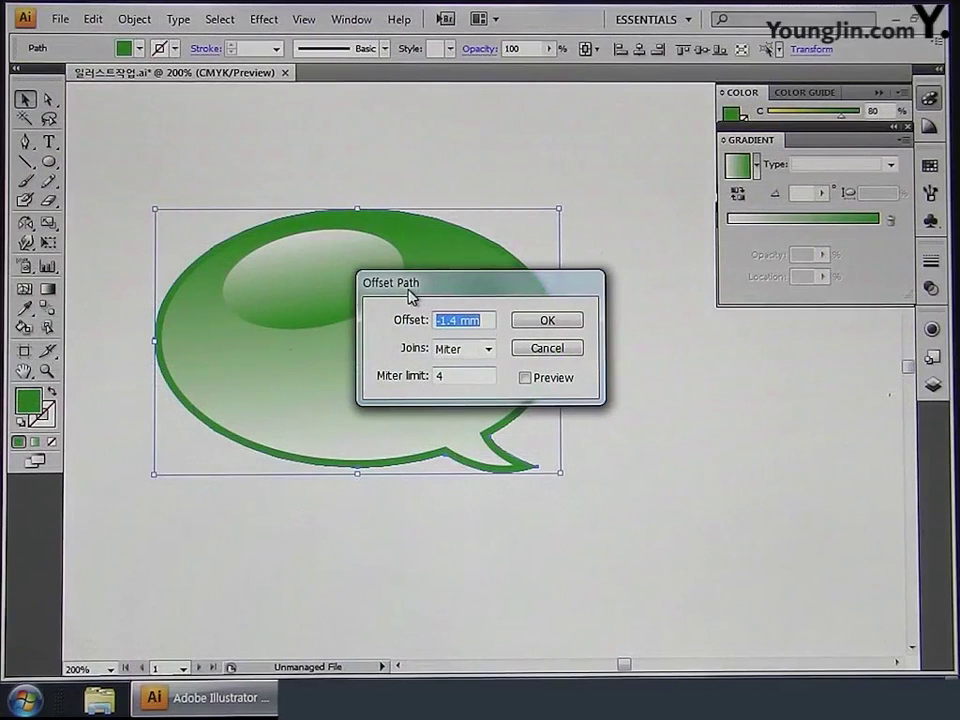
text(4)
key(Tab)
text(3)
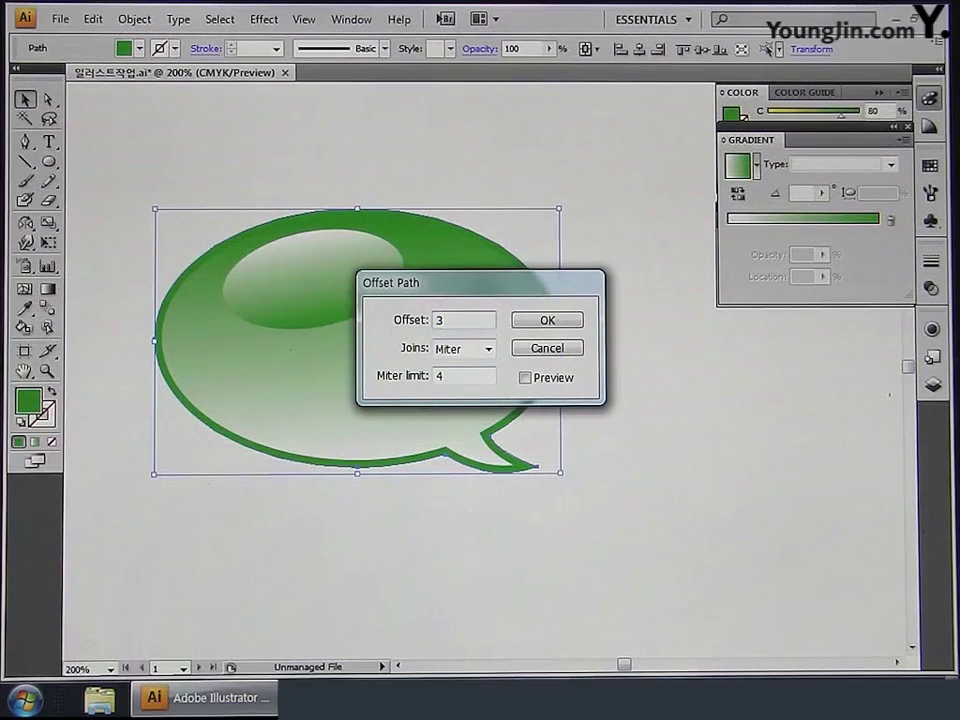
click(488, 349)
click(460, 384)
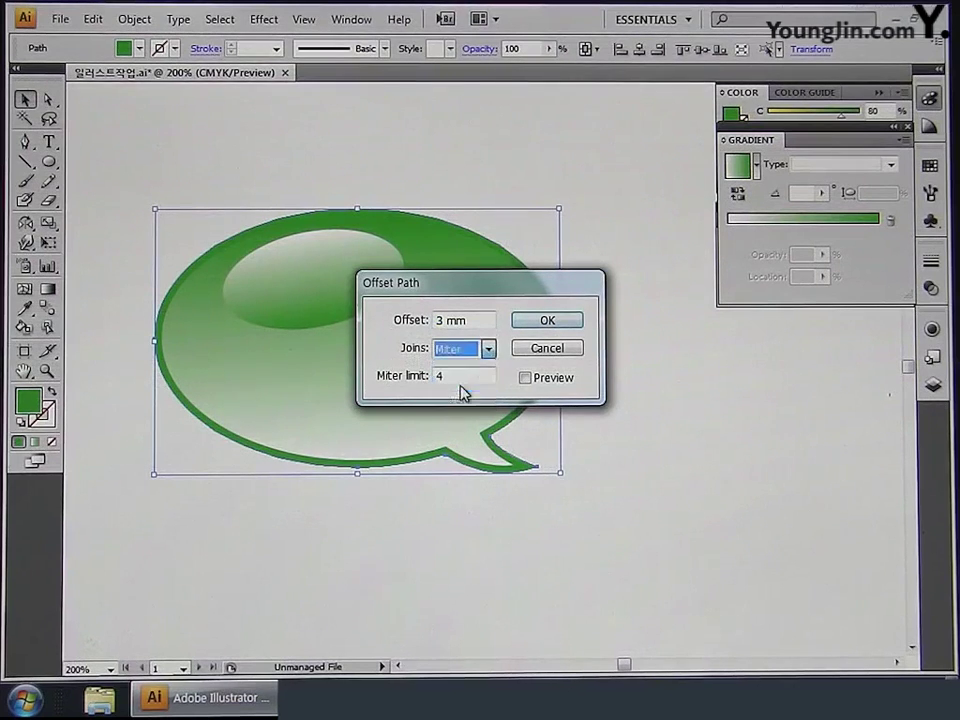
click(547, 321)
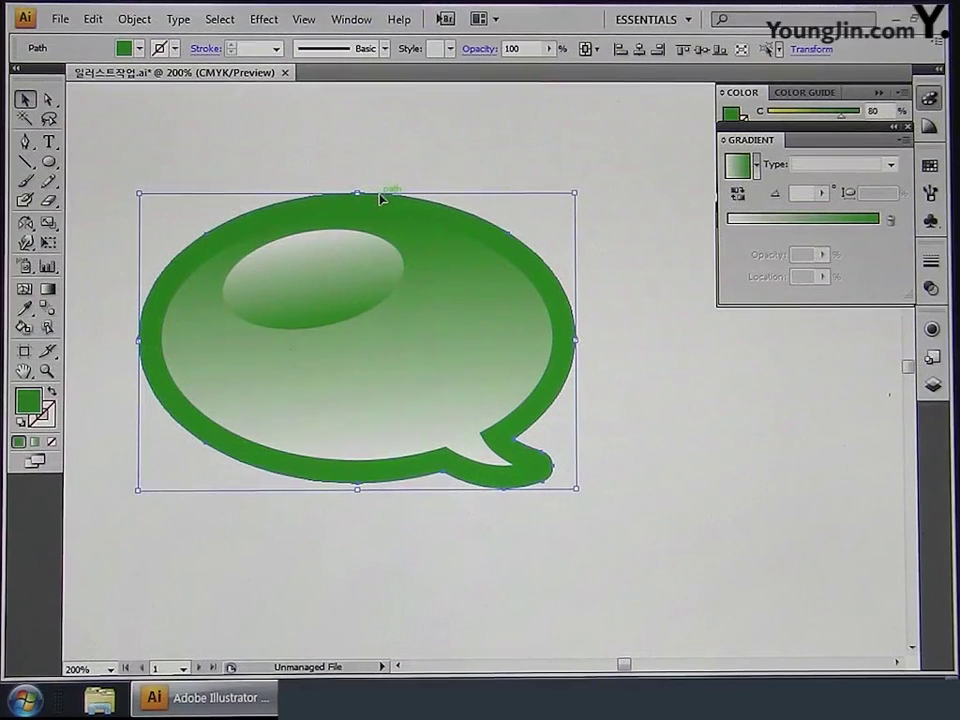
Fill the offset bubble outline with white, FFFFFF.
double_click(28, 400)
click(263, 243)
drag(263, 243, 238, 214)
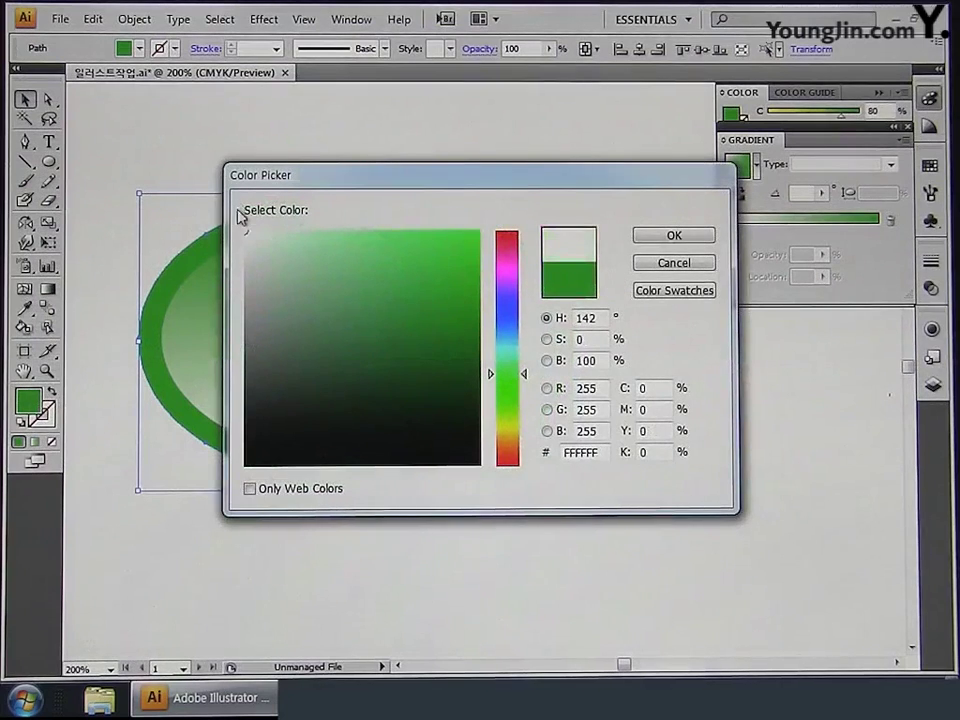
click(638, 237)
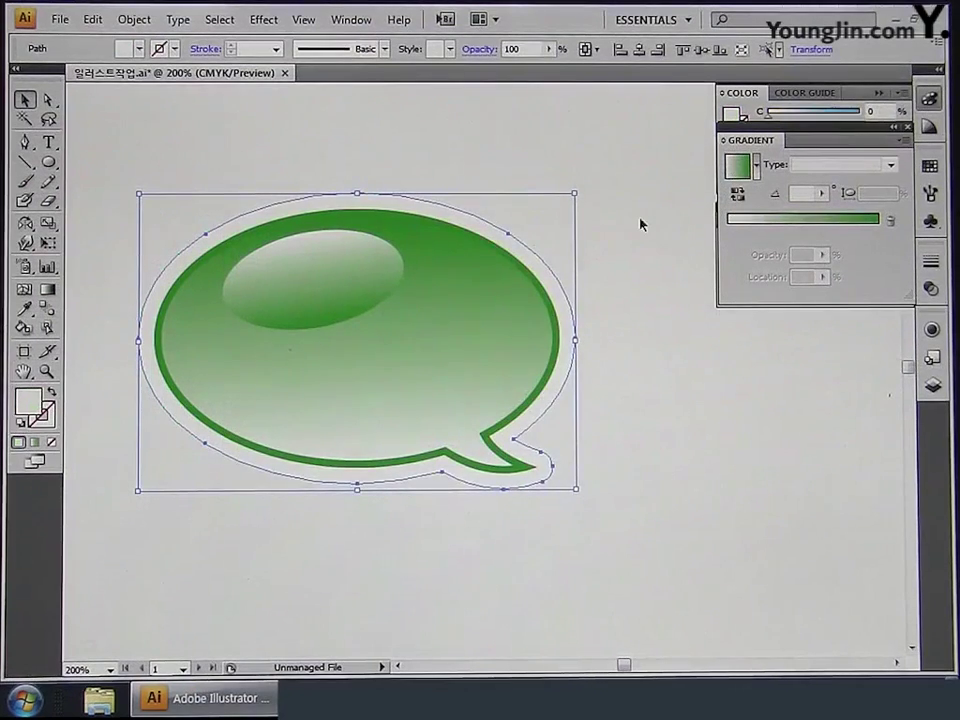
Select all the speech bubble's shapes, including the white outline and highlight, and group them.
drag(627, 526, 118, 134)
key(ctrl+shift+b)
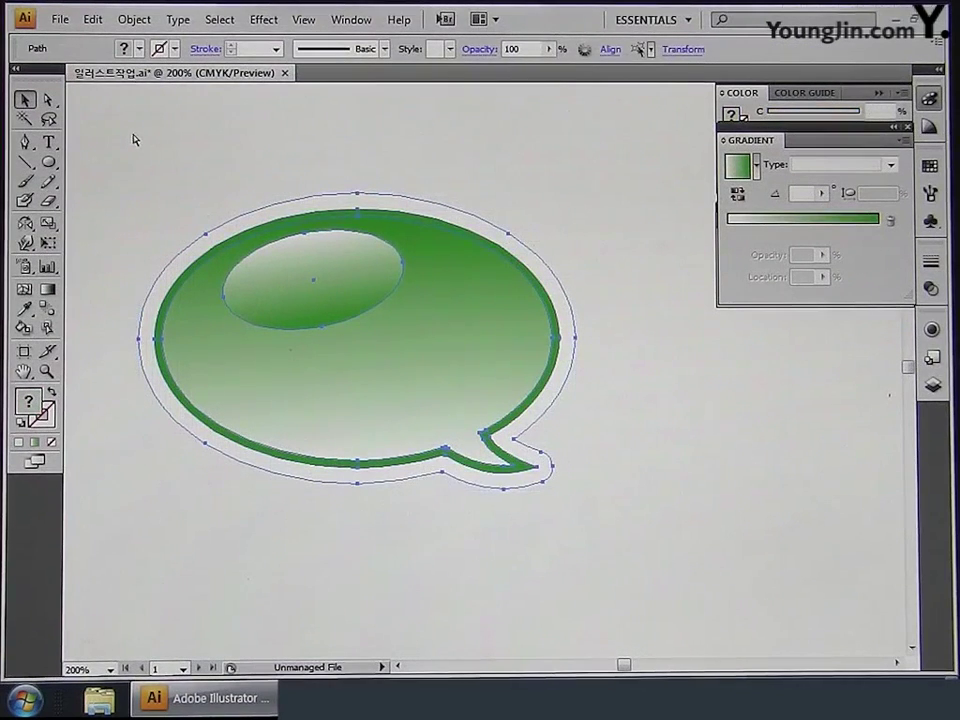
key(ctrl+g)
key(ctrl+shift+b)
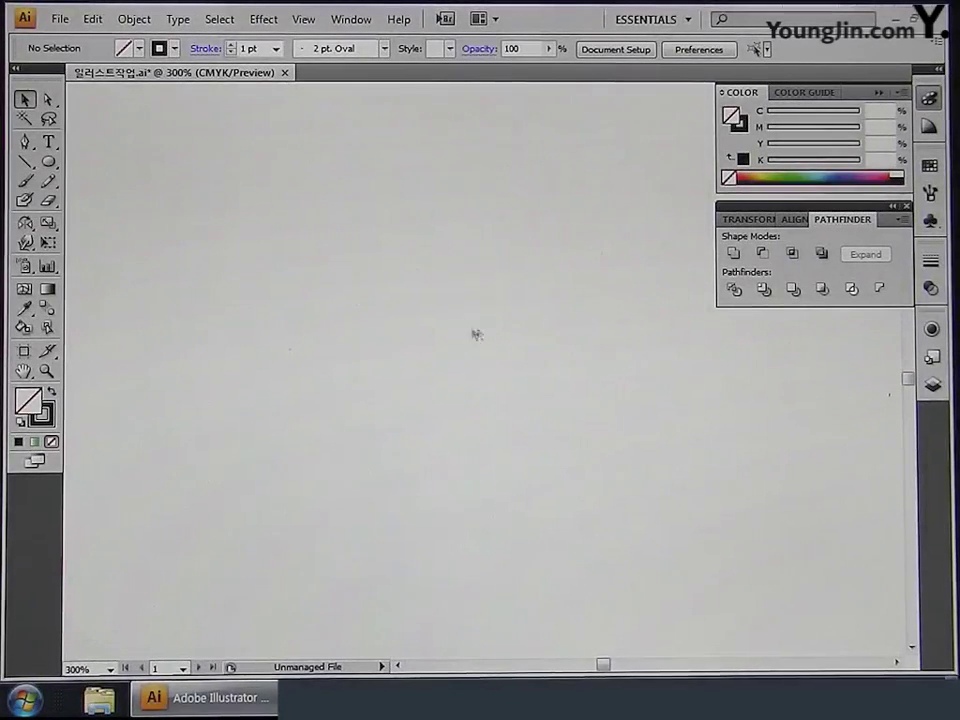
Draw a circle 100 pt wide and 100 pt high on the empty canvas.
click(49, 163)
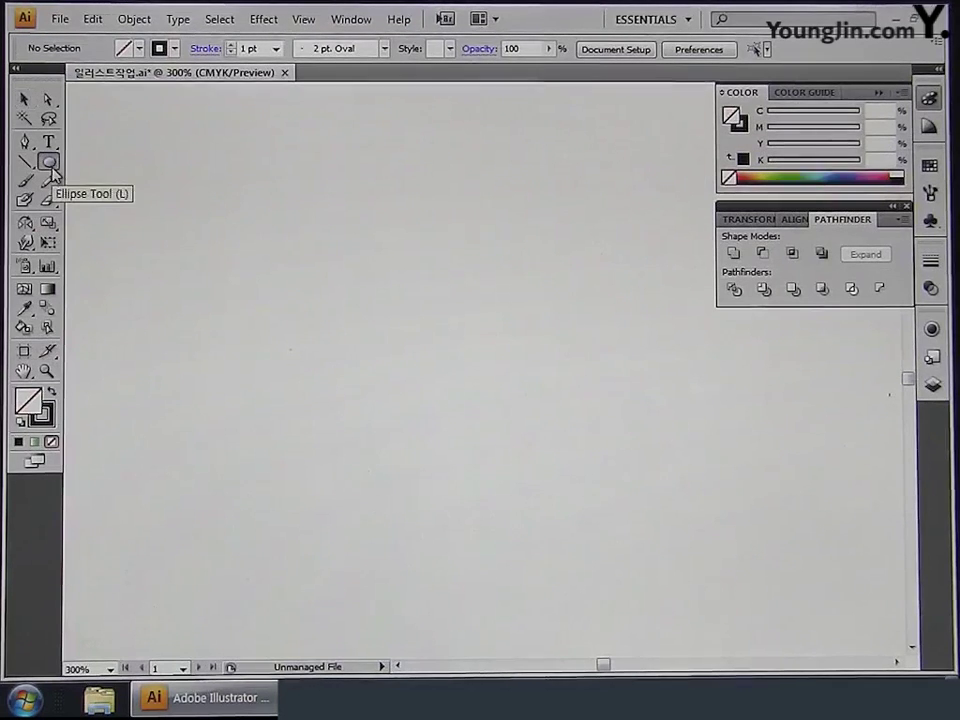
click(254, 218)
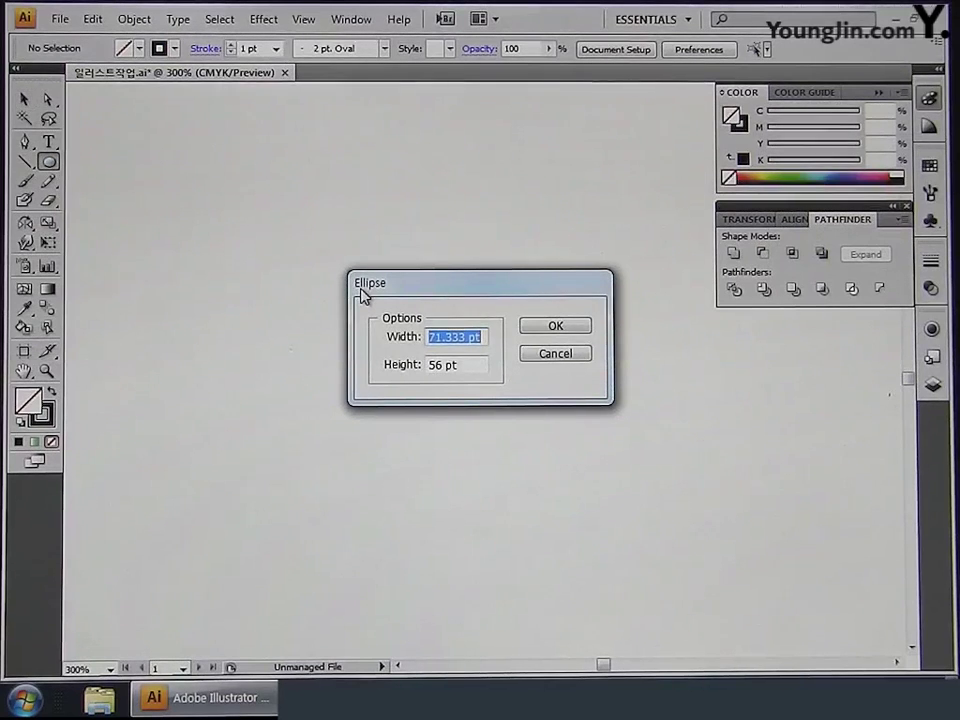
text(100)
key(Tab)
text(1)
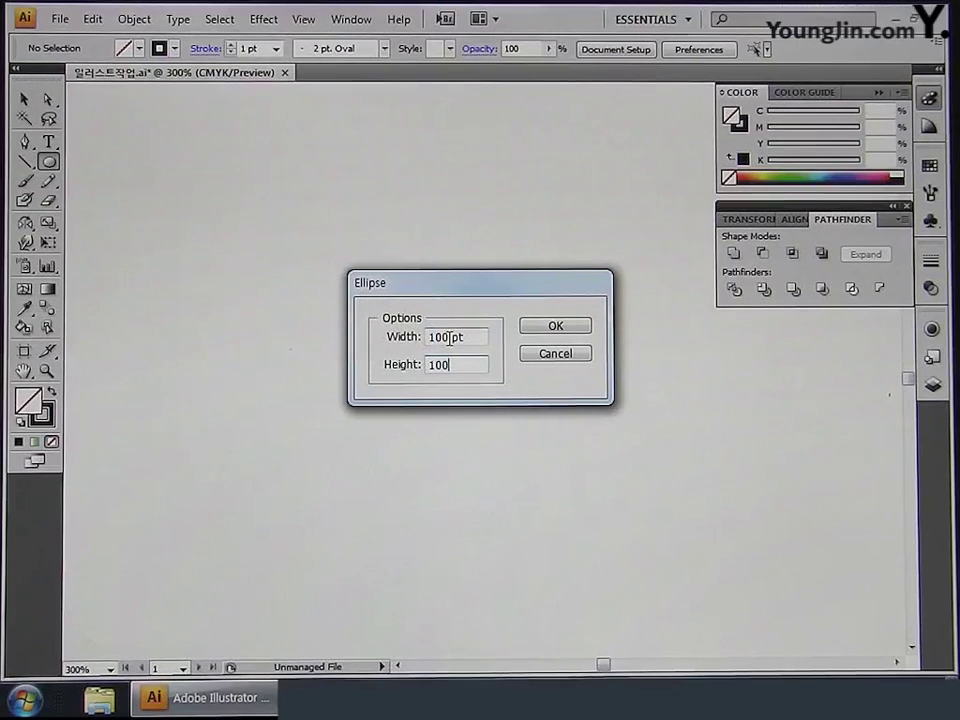
click(539, 328)
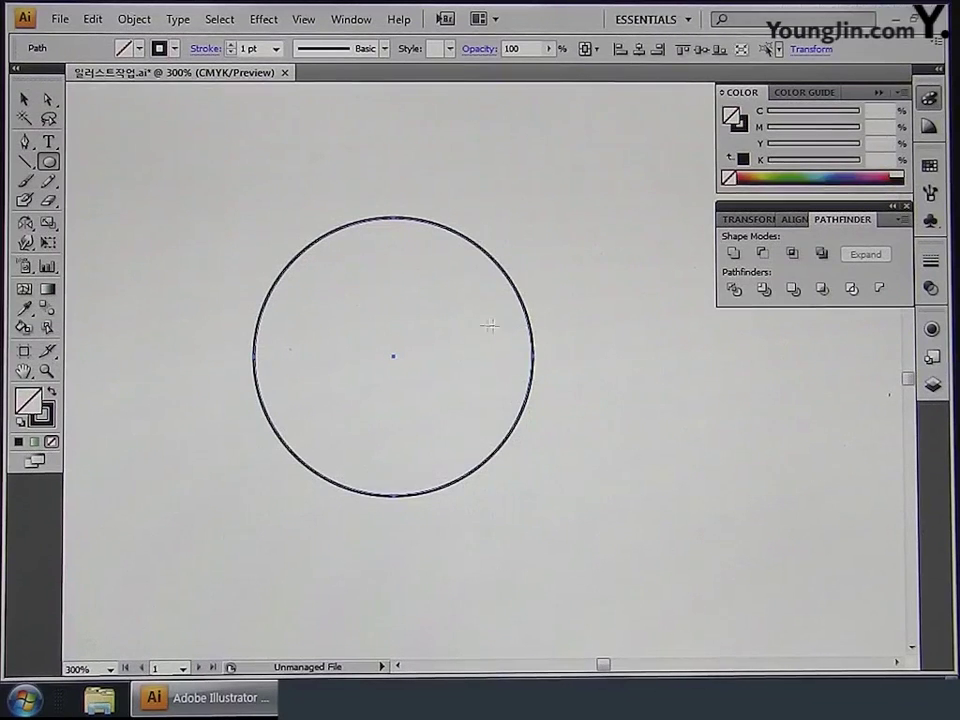
Set the general units to Points in the Units & Display Performance preferences.
click(92, 19)
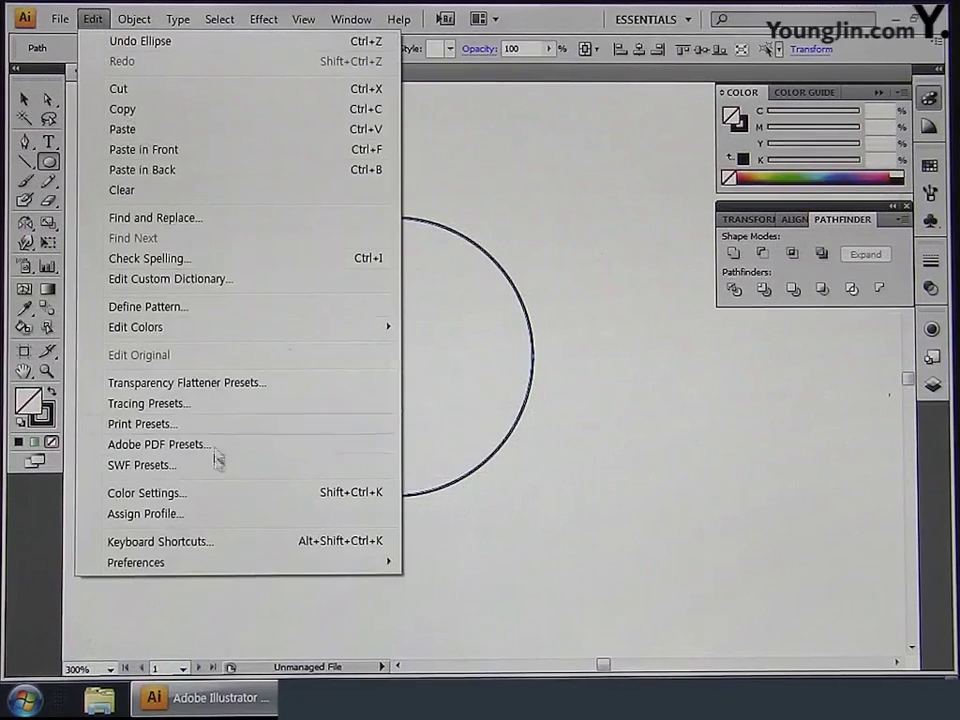
mouse_move(214, 566)
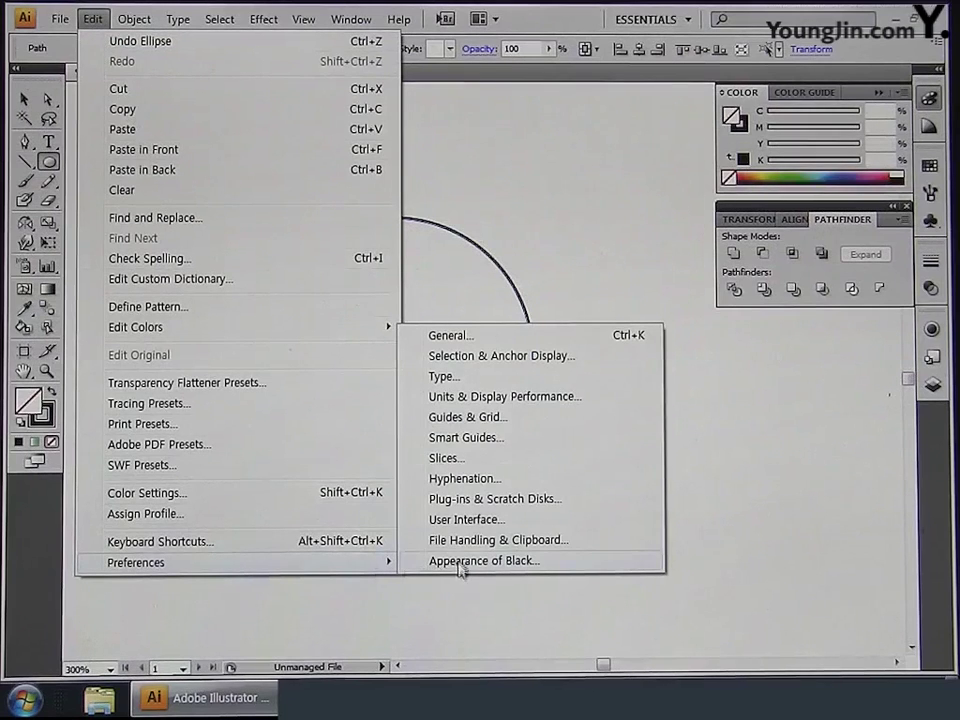
click(455, 398)
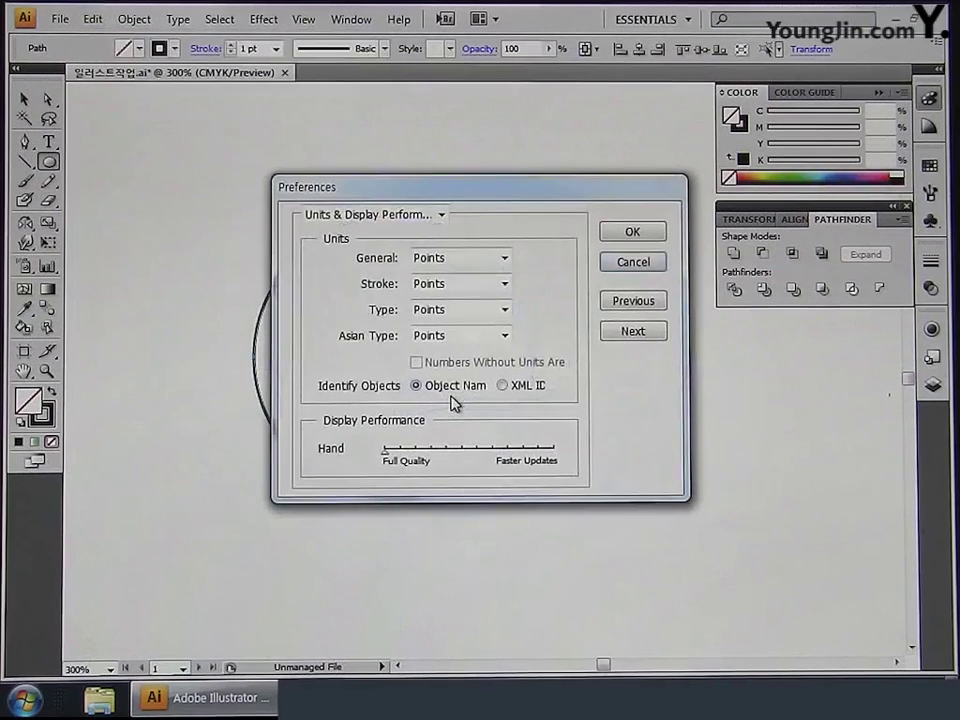
click(430, 263)
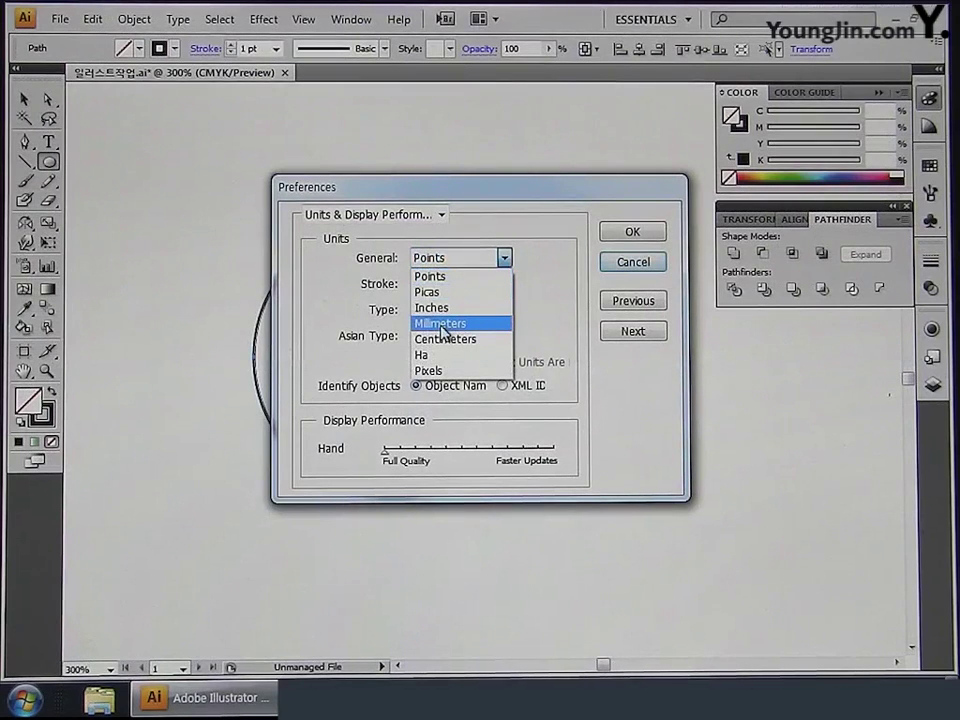
click(444, 281)
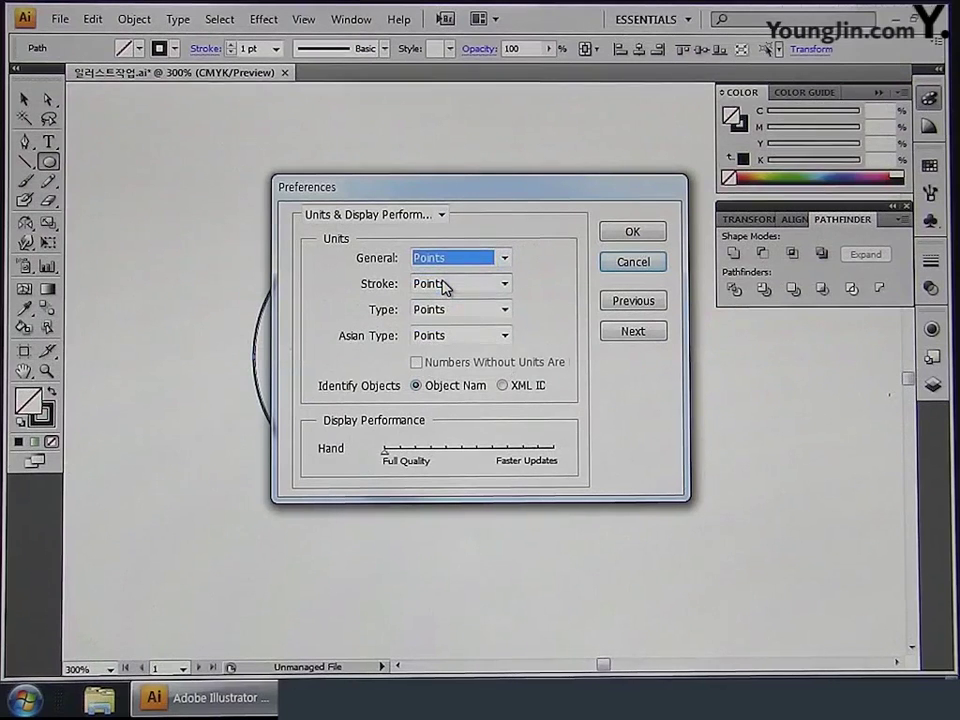
click(617, 233)
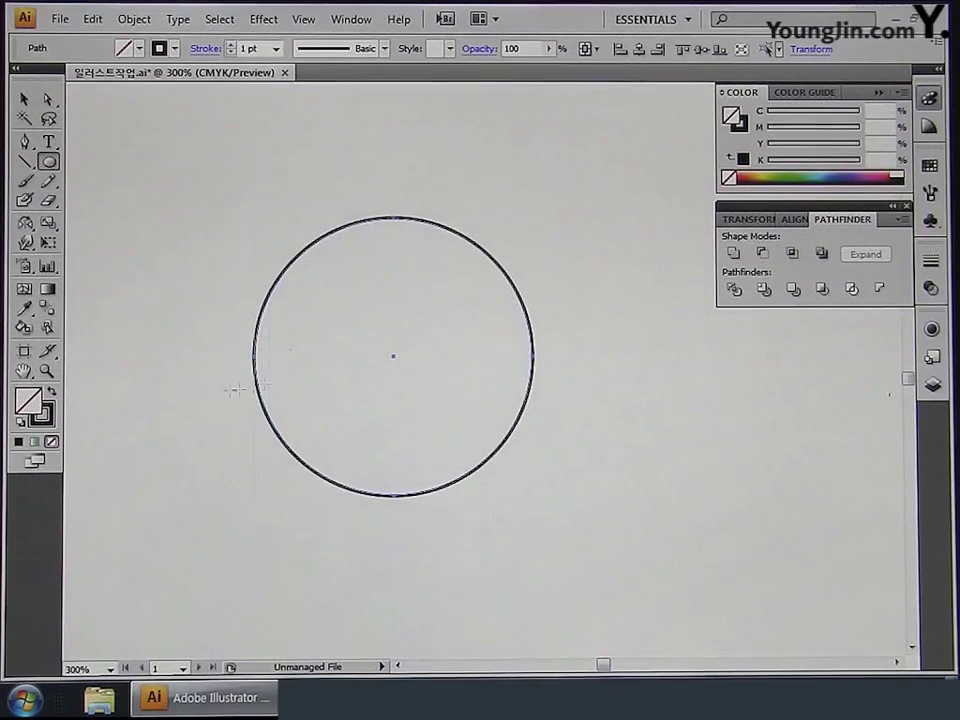
Give the circle a black stroke with a weight of 1.4 pt.
double_click(52, 420)
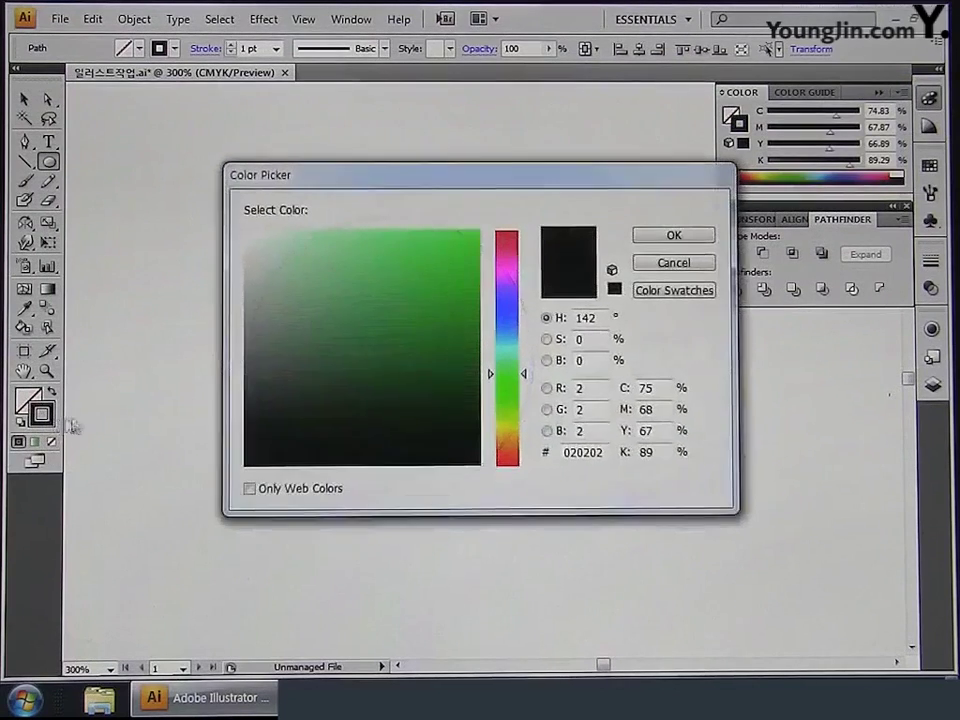
click(661, 241)
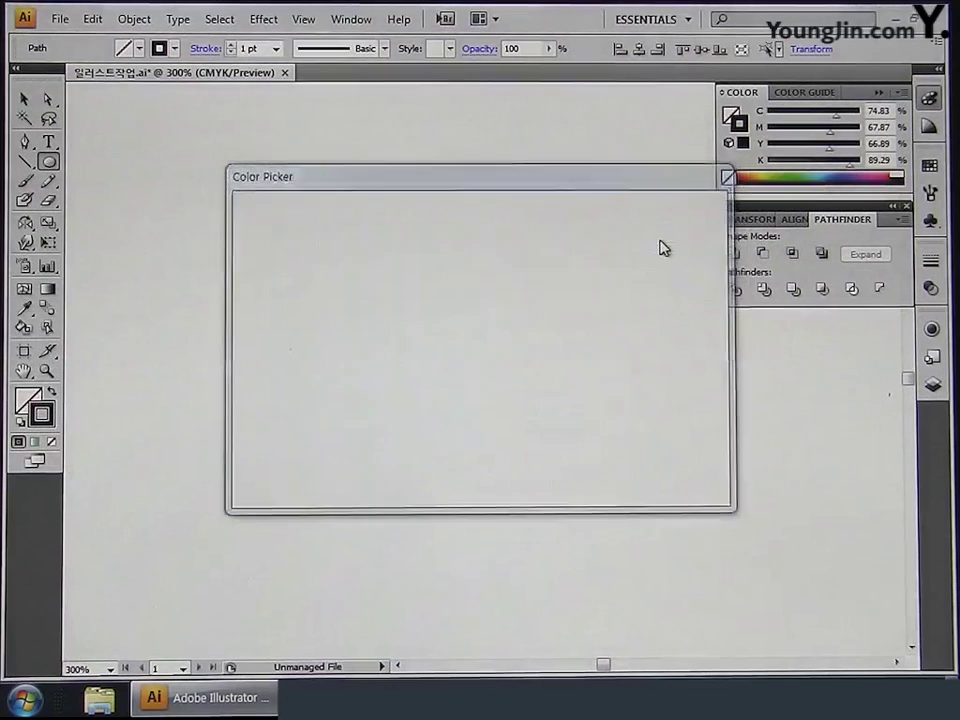
click(258, 49)
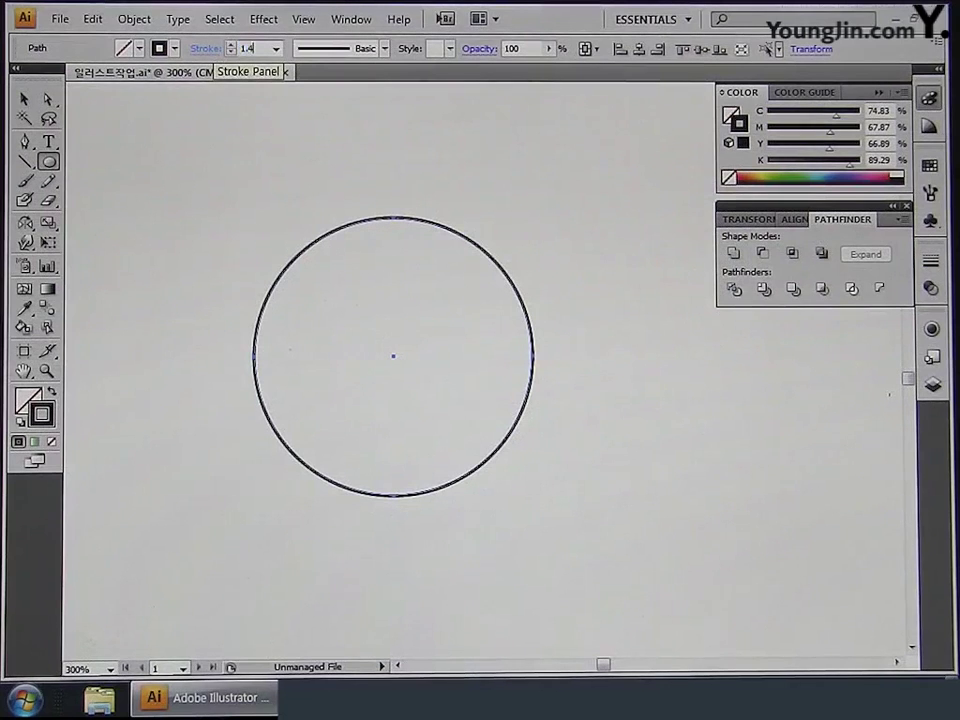
text(1.4)
key(Return)
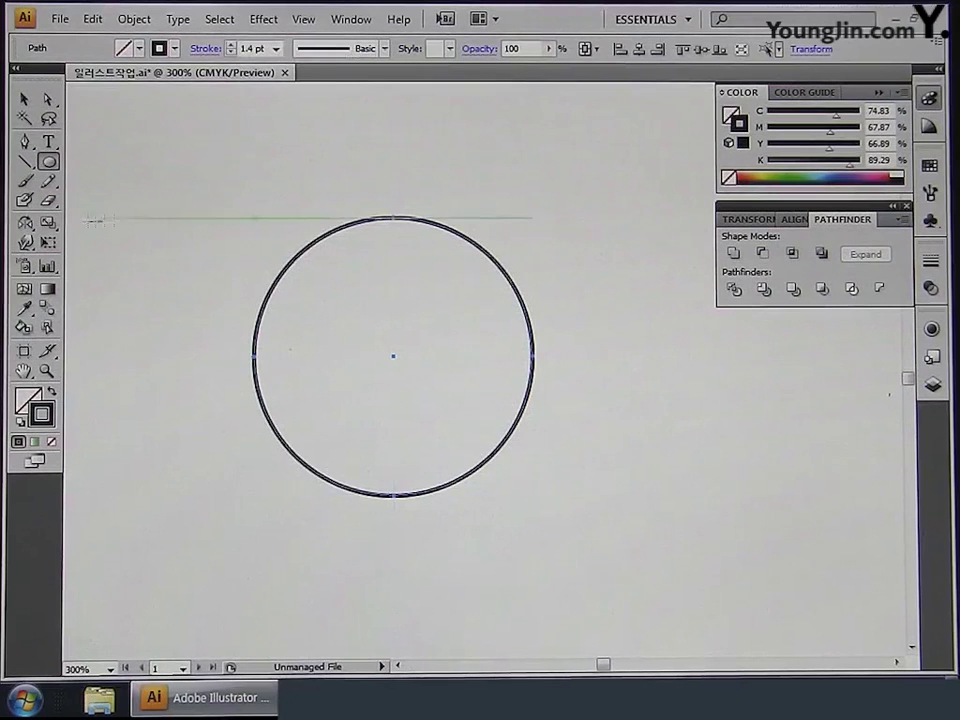
Create a copy of the circle scaled uniformly to 0.5% about its center point.
click(50, 225)
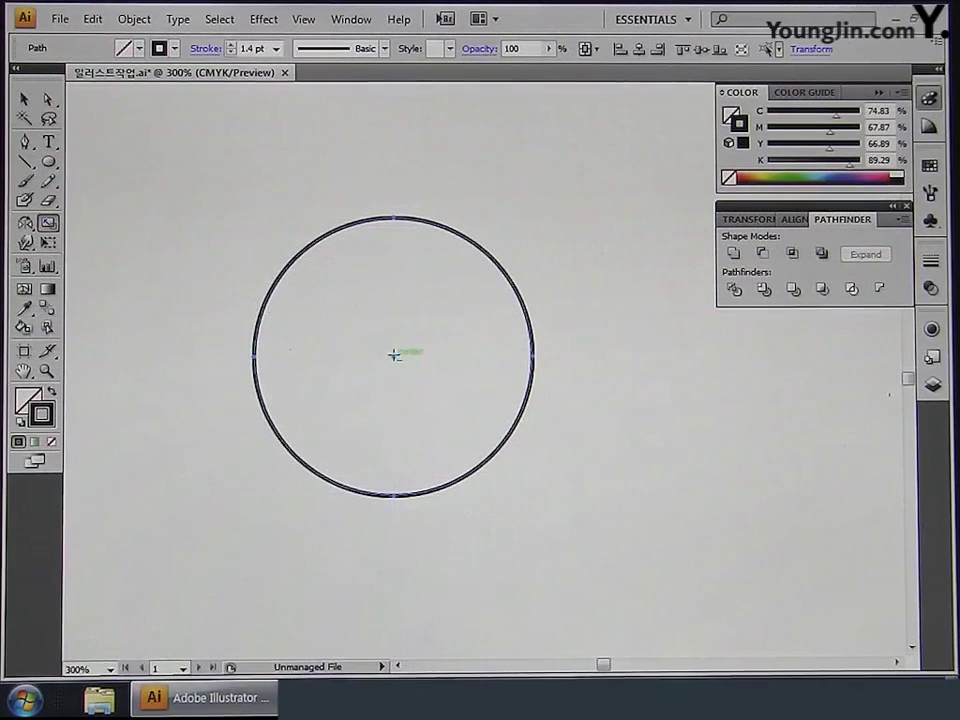
alt+click(394, 358)
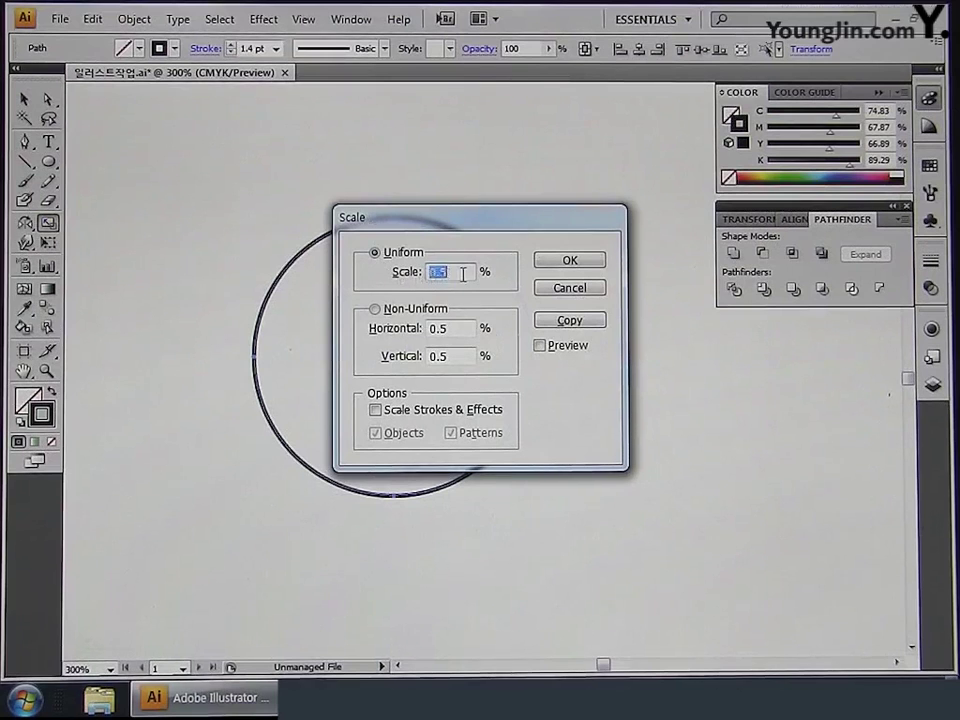
key(BackSpace)
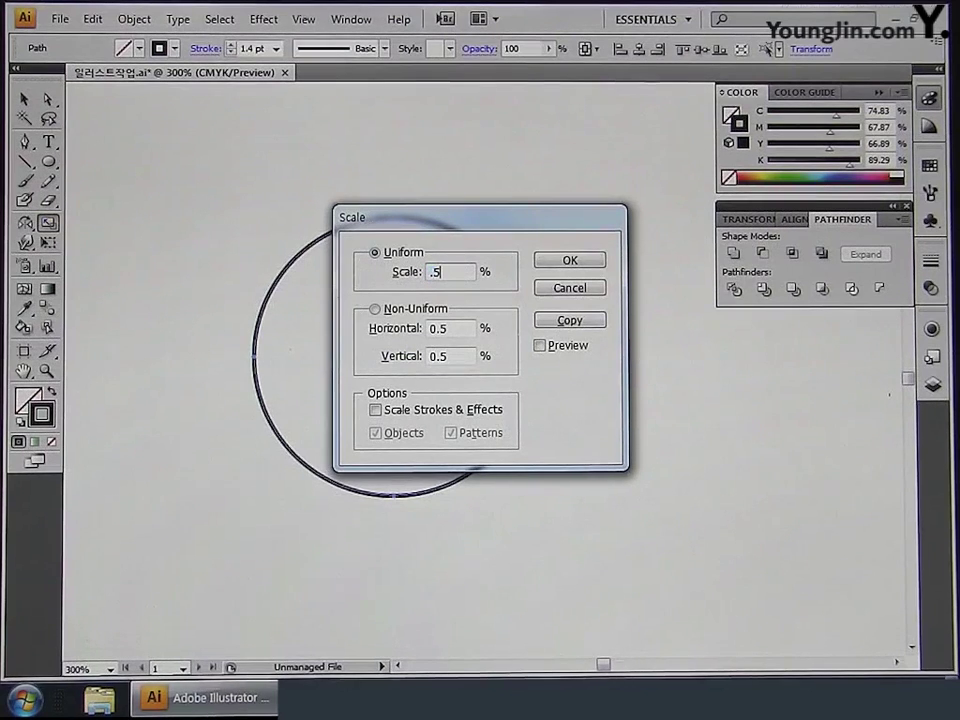
click(561, 321)
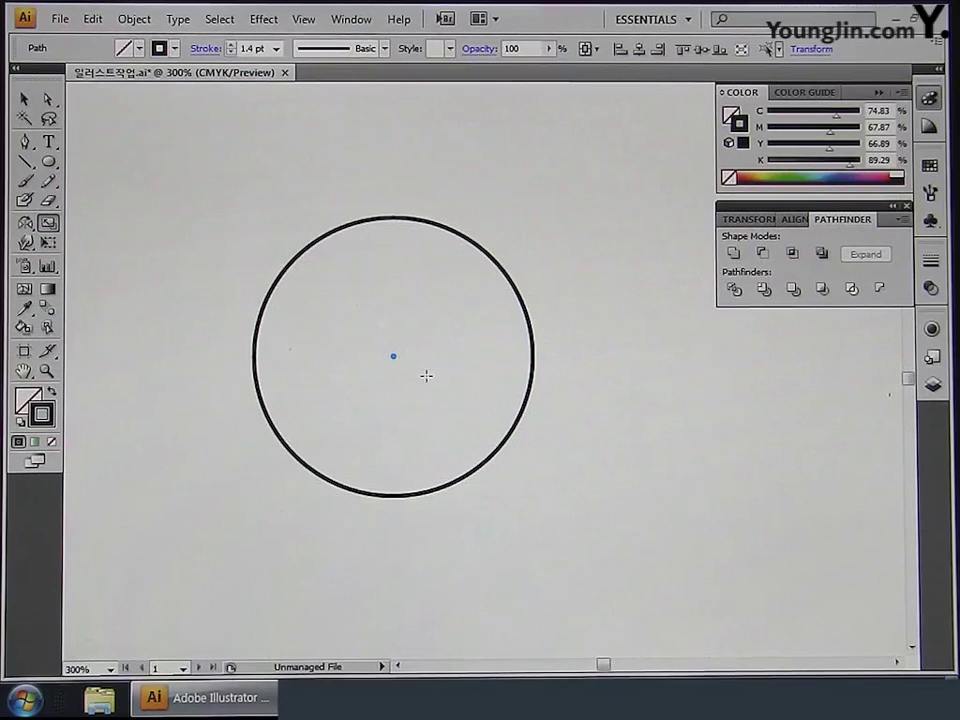
Set the blend options to Specified Distance spacing of 3.2 pt.
click(134, 19)
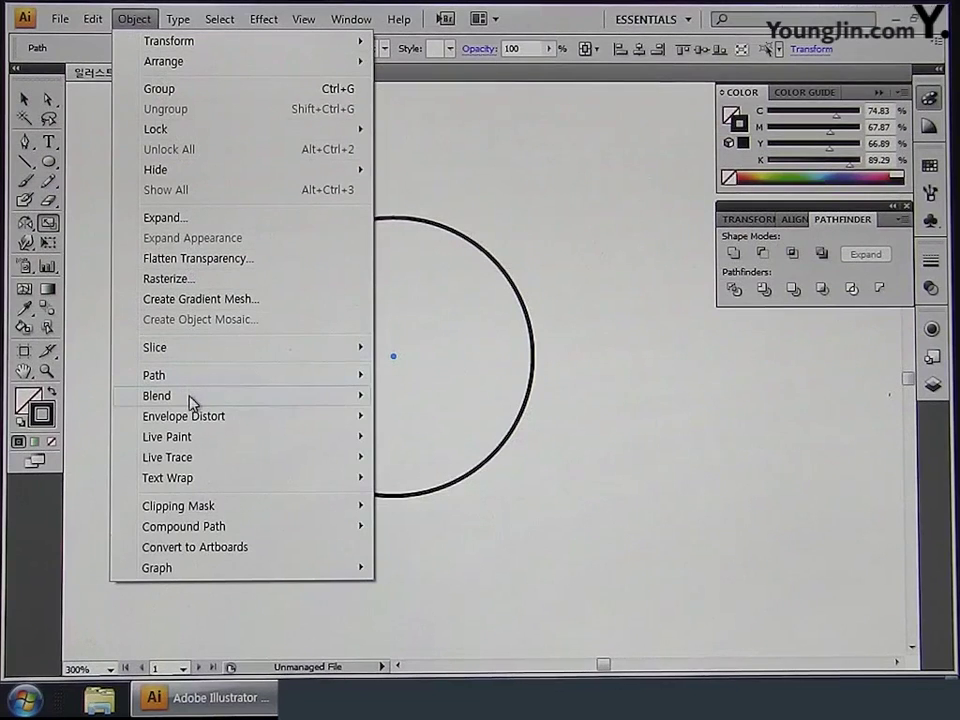
mouse_move(214, 400)
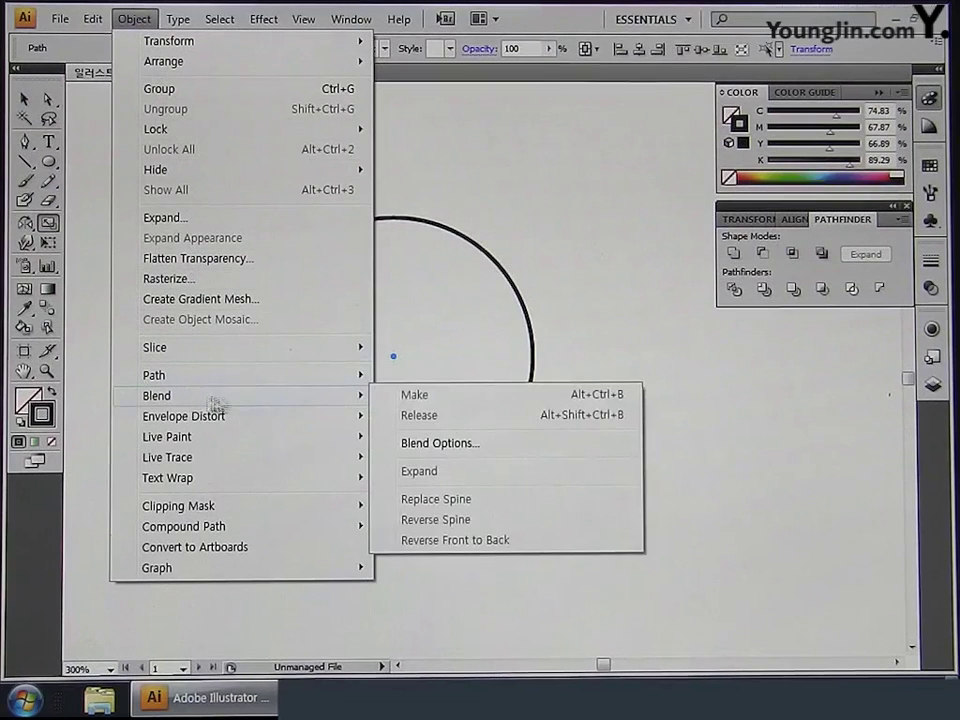
click(436, 448)
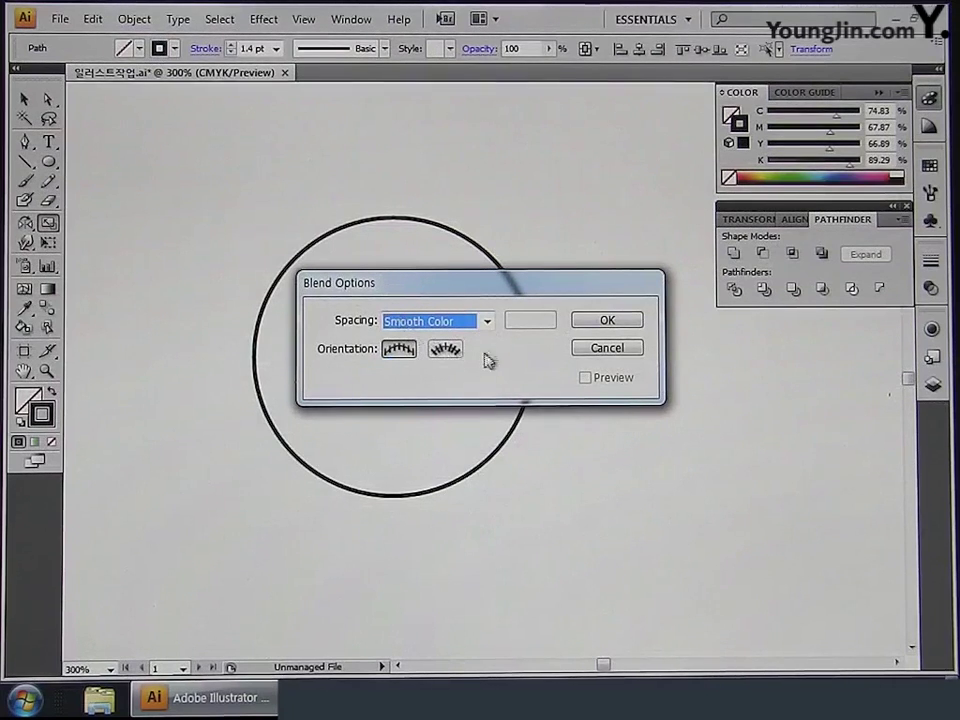
click(486, 322)
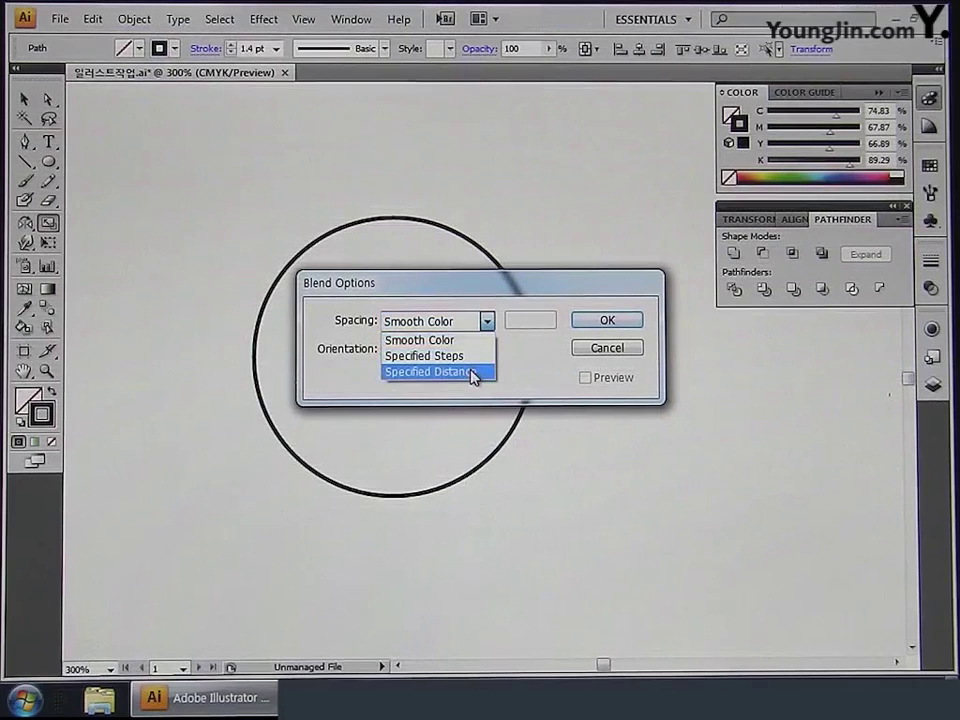
click(474, 372)
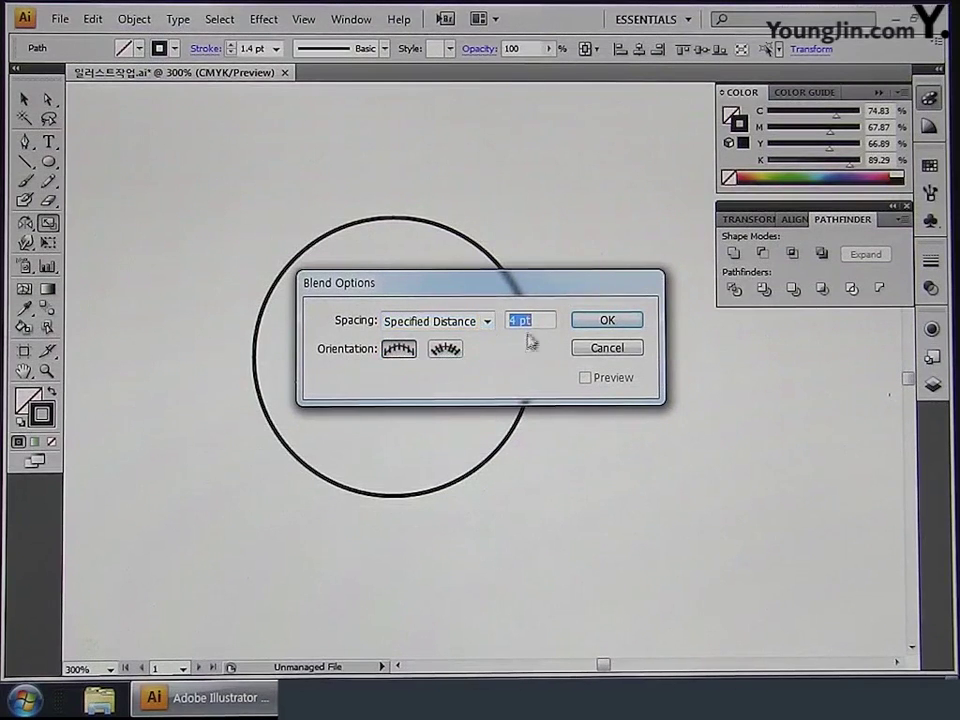
drag(546, 320, 492, 328)
text(3.2)
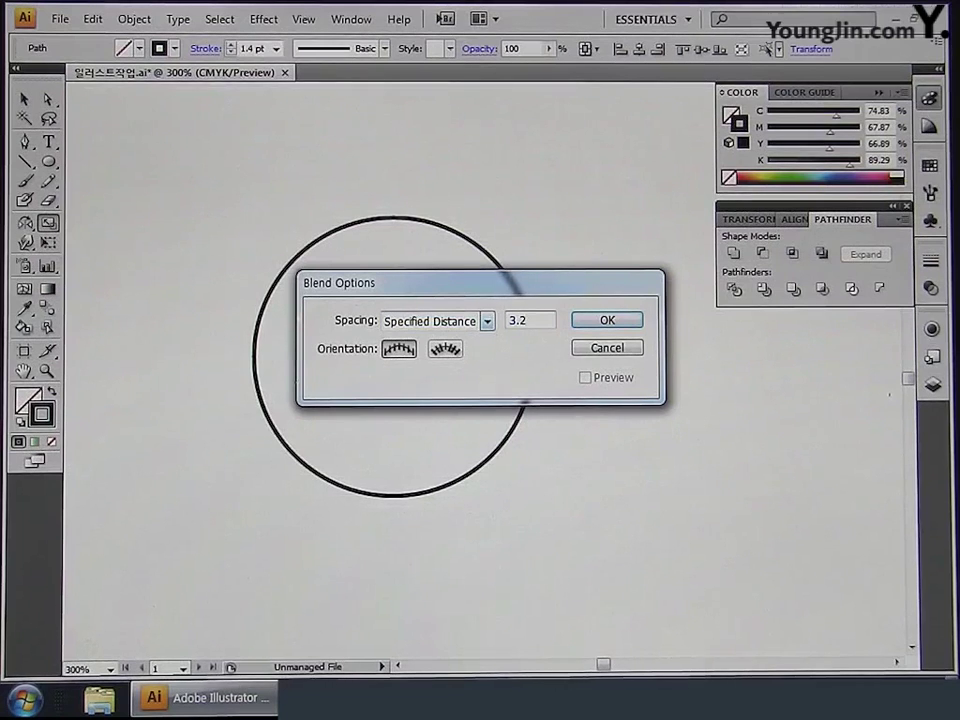
click(601, 319)
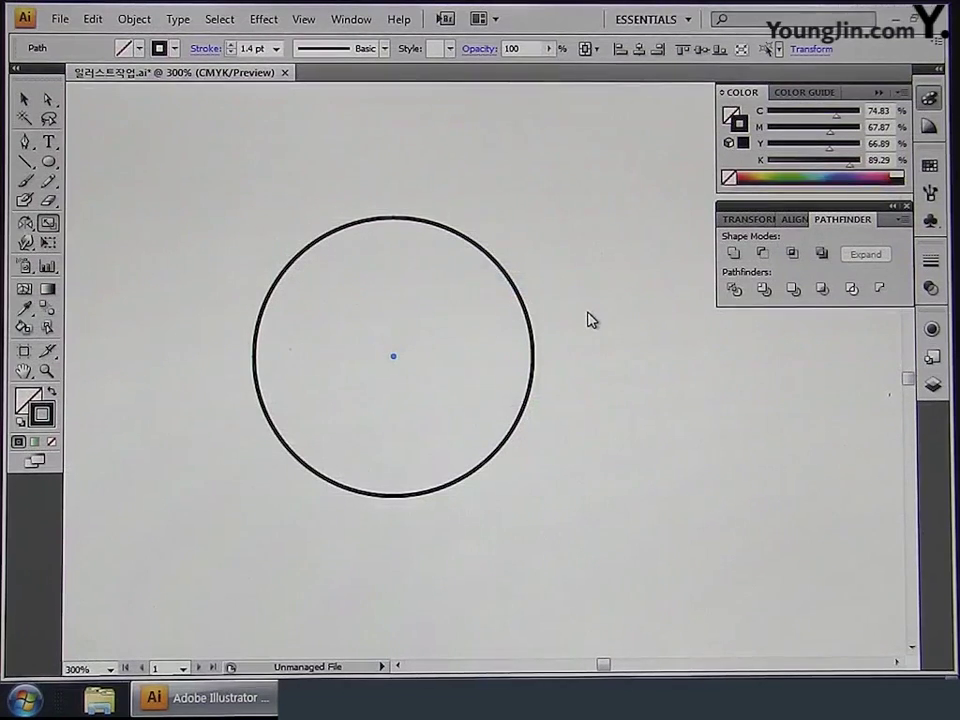
Select the large circle and its tiny center copy and blend them into concentric rings.
key(v)
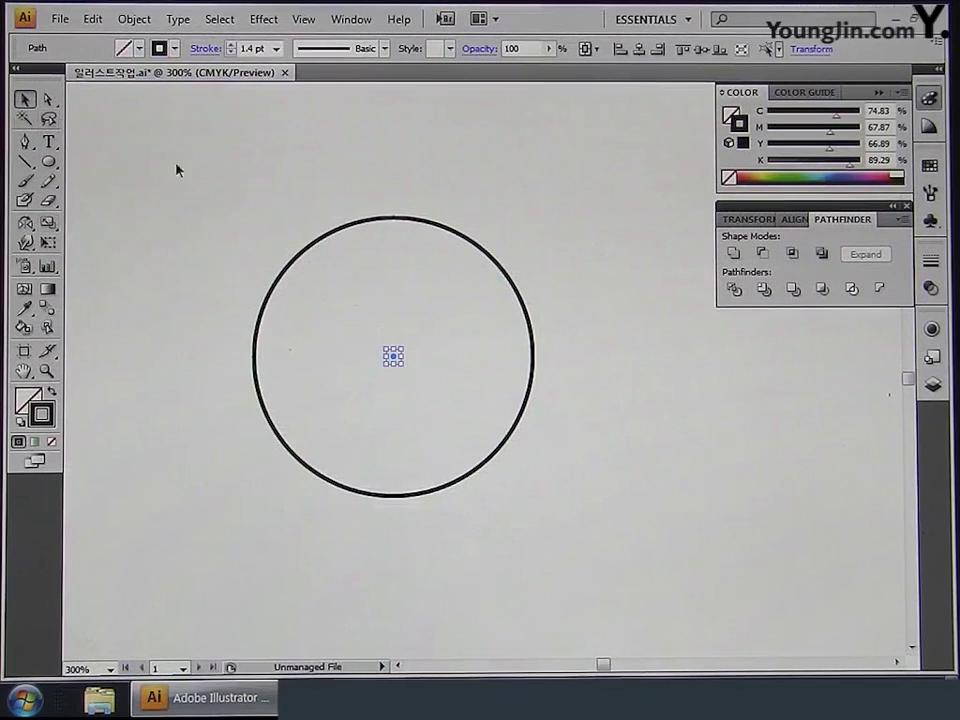
drag(180, 167, 583, 565)
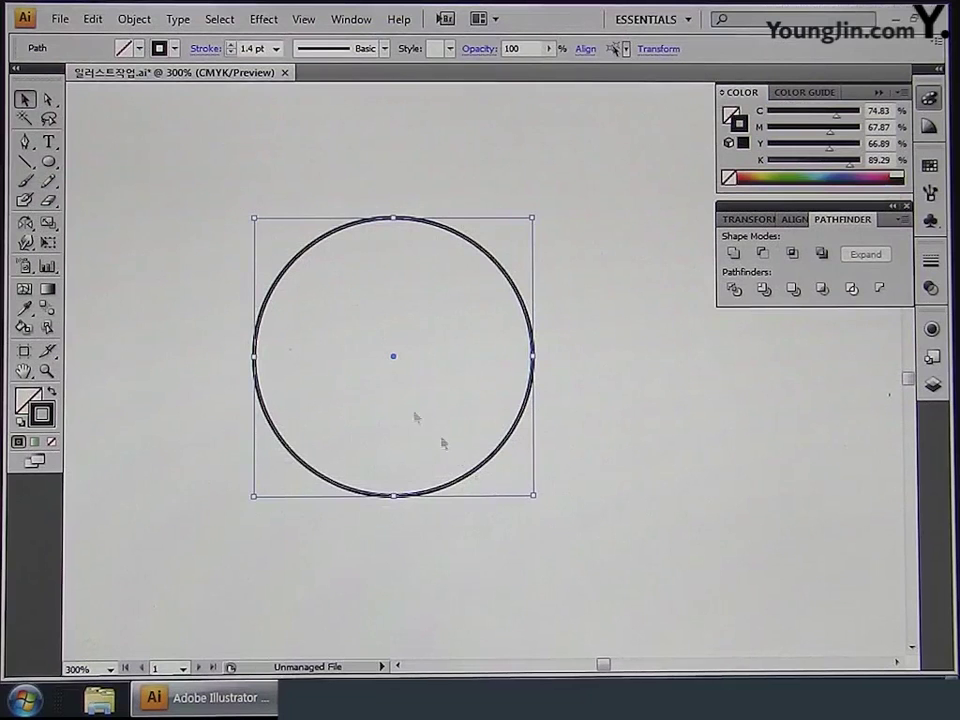
click(134, 19)
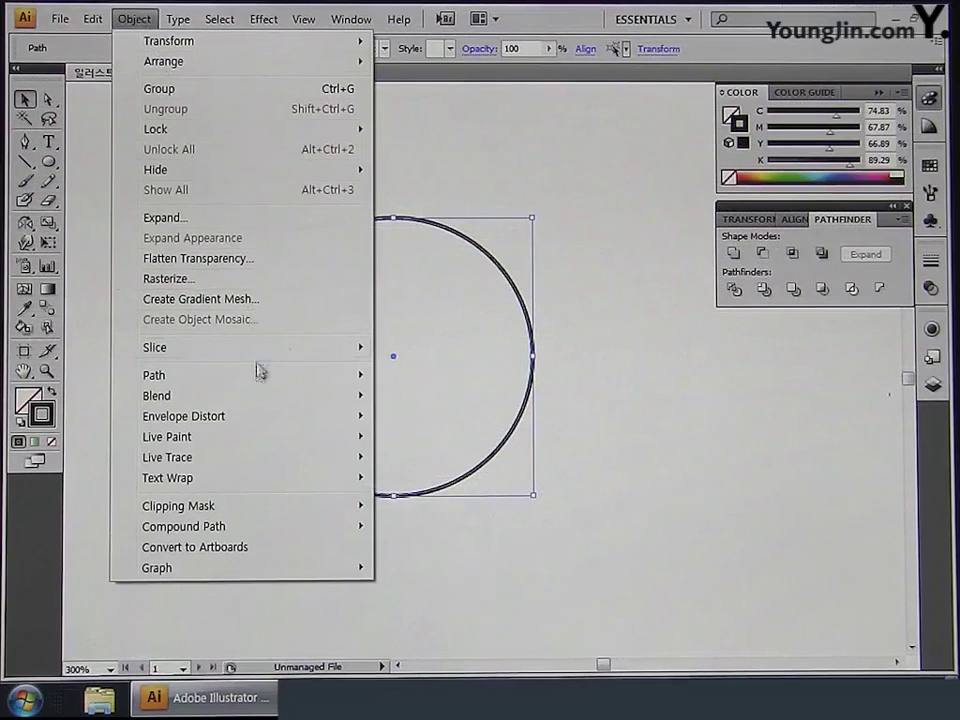
mouse_move(377, 399)
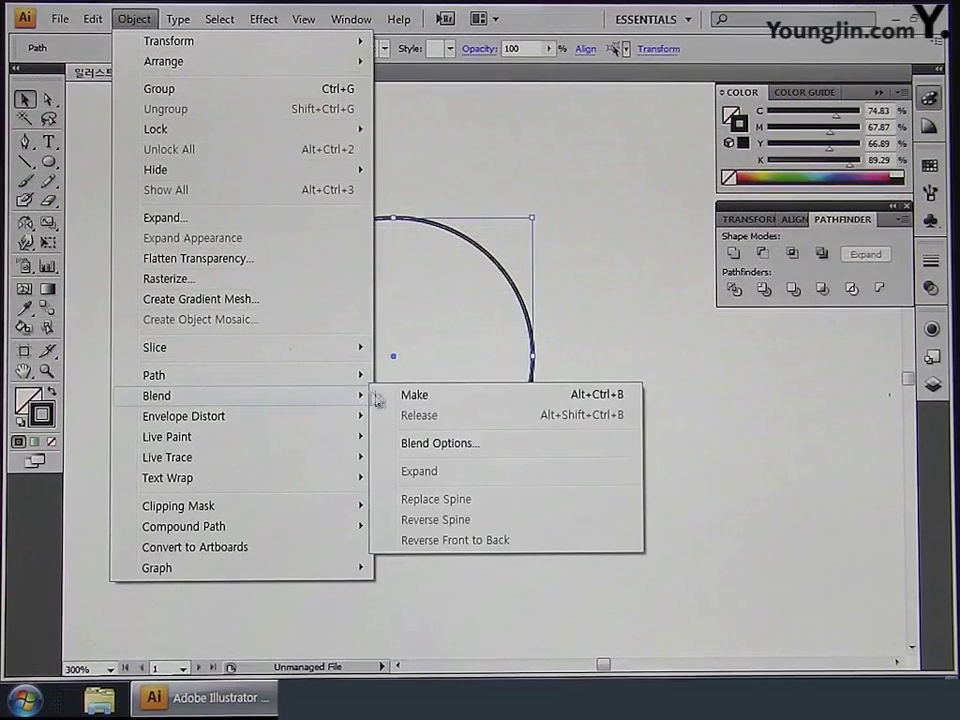
click(455, 398)
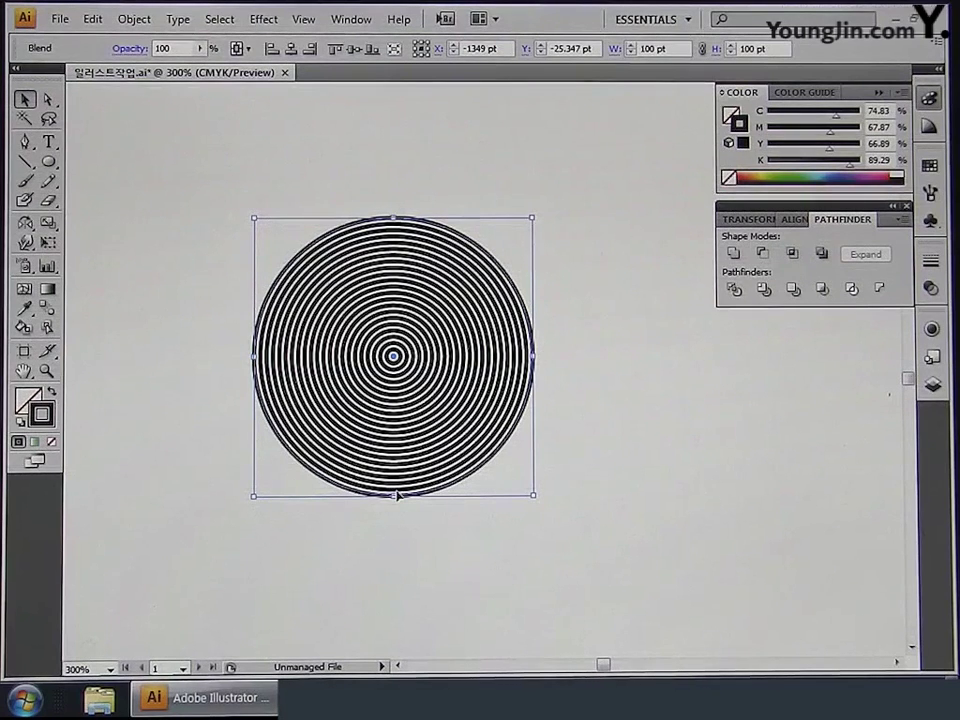
Expand the concentric ring blend with Object, Fill and Stroke included.
click(124, 21)
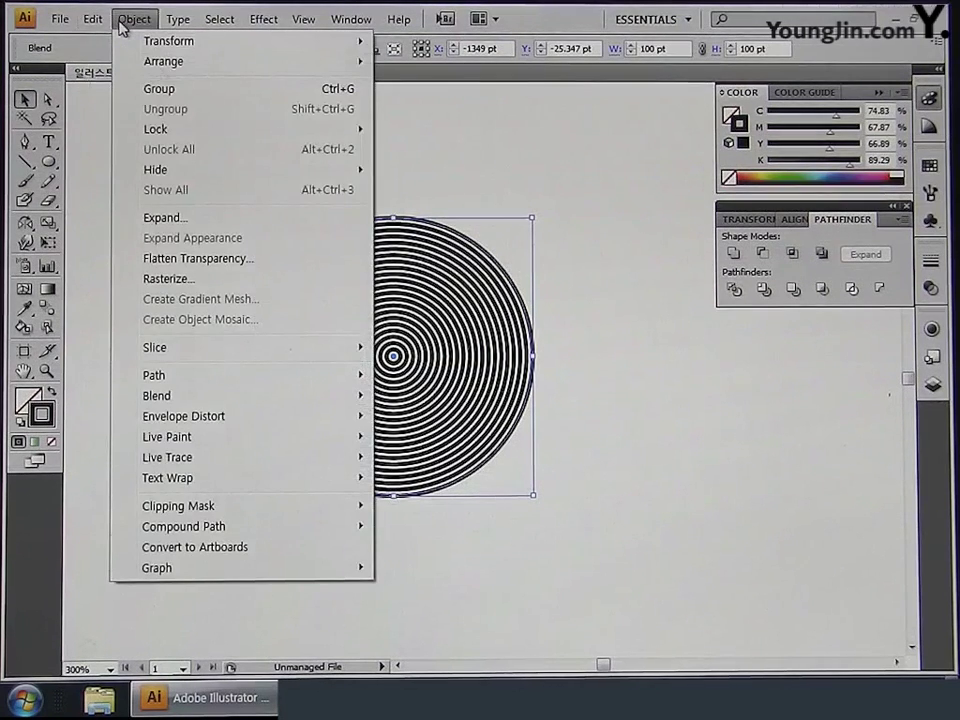
click(188, 217)
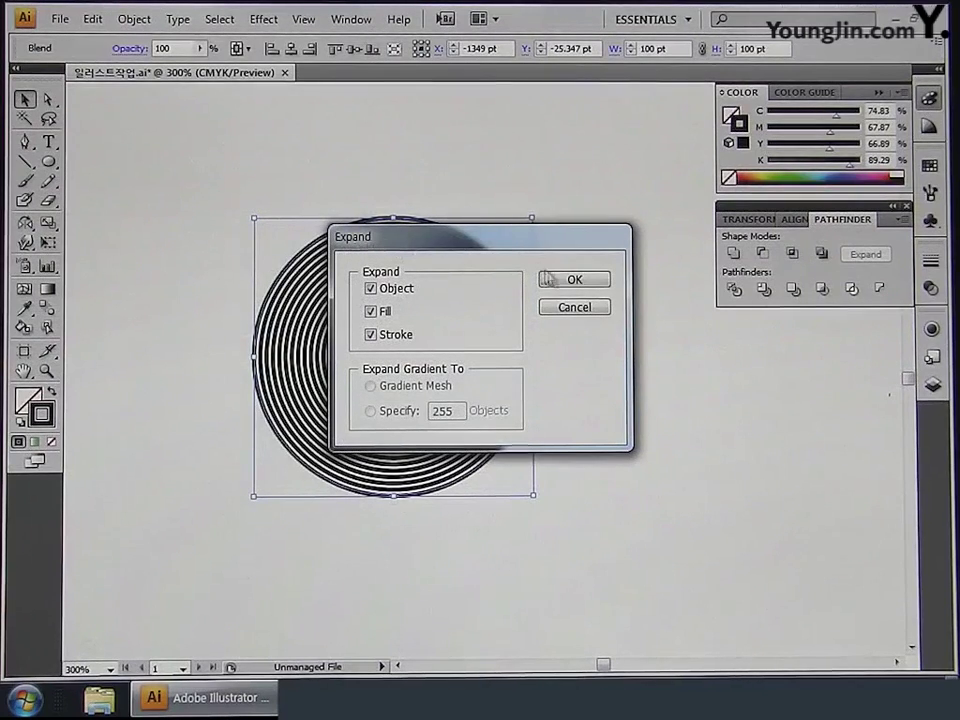
click(574, 285)
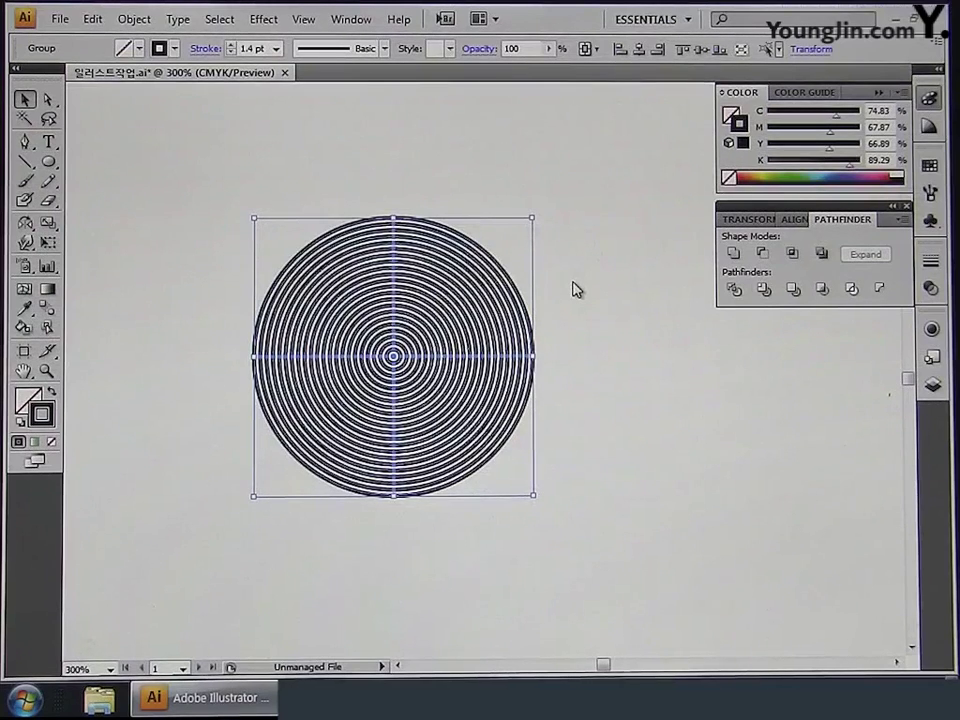
Convert the strokes of all the expanded rings to filled outlines with Outline Stroke.
click(606, 429)
drag(621, 536, 224, 178)
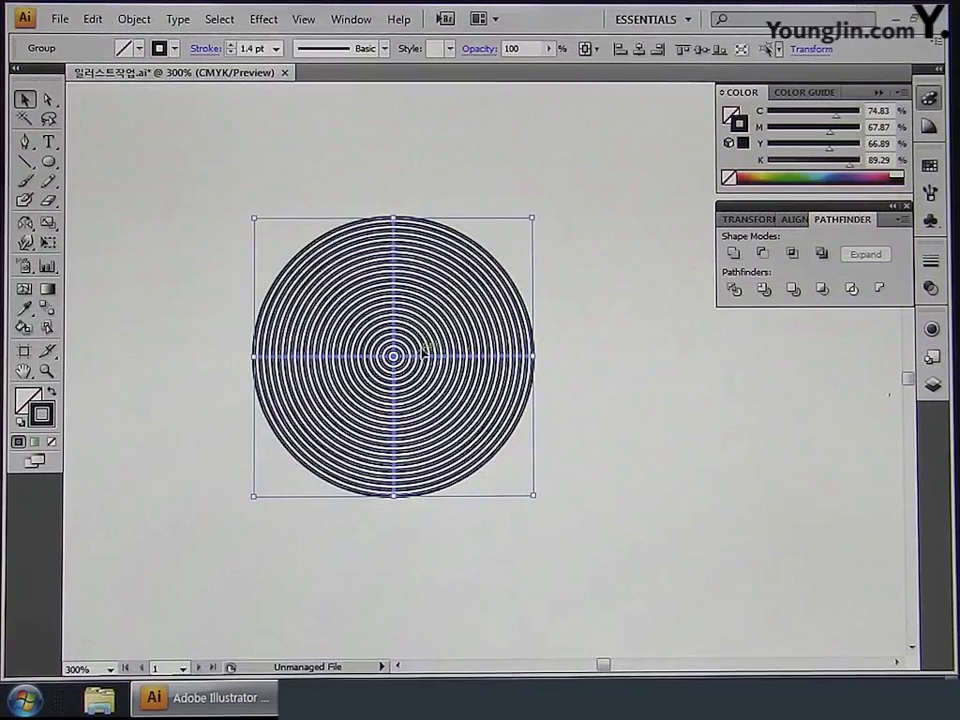
click(136, 20)
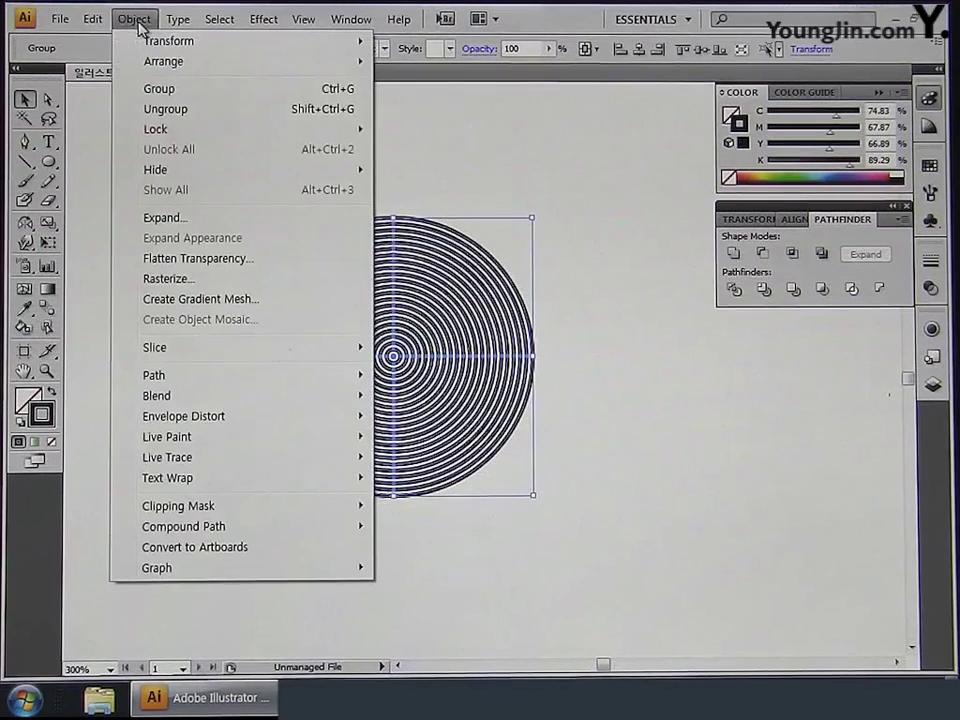
mouse_move(220, 381)
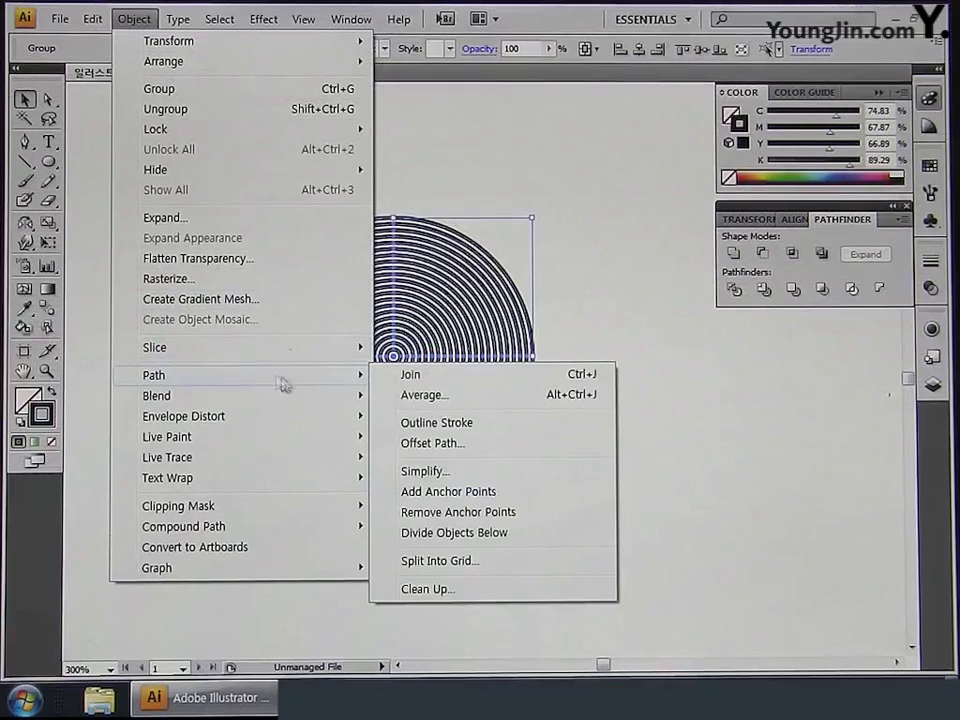
click(463, 424)
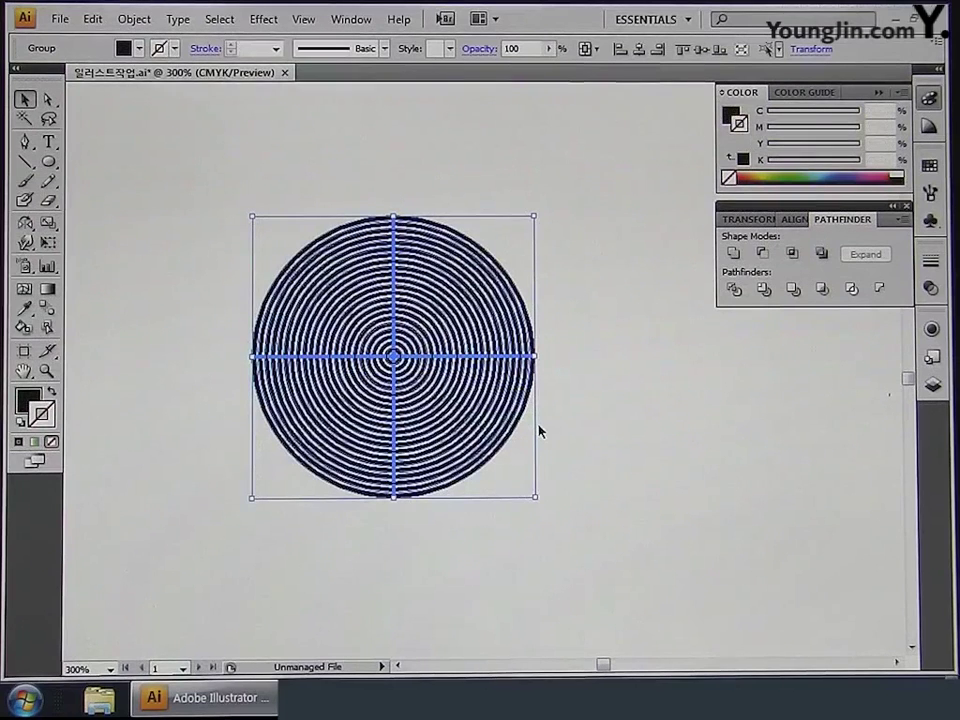
Ungroup the outlined rings and clear the selection.
right_click(487, 372)
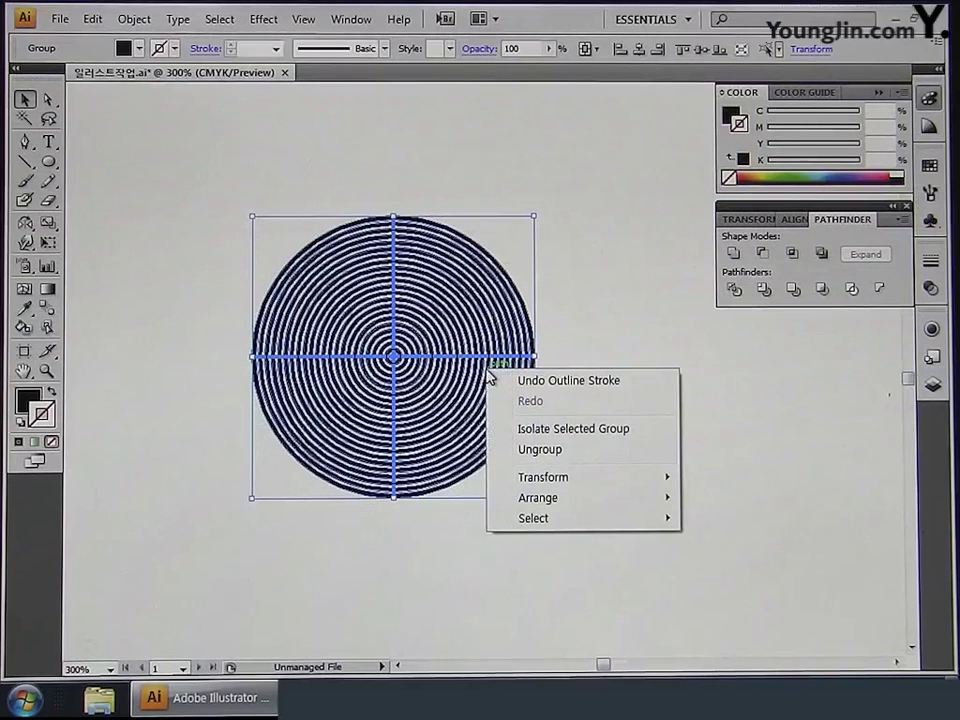
click(540, 452)
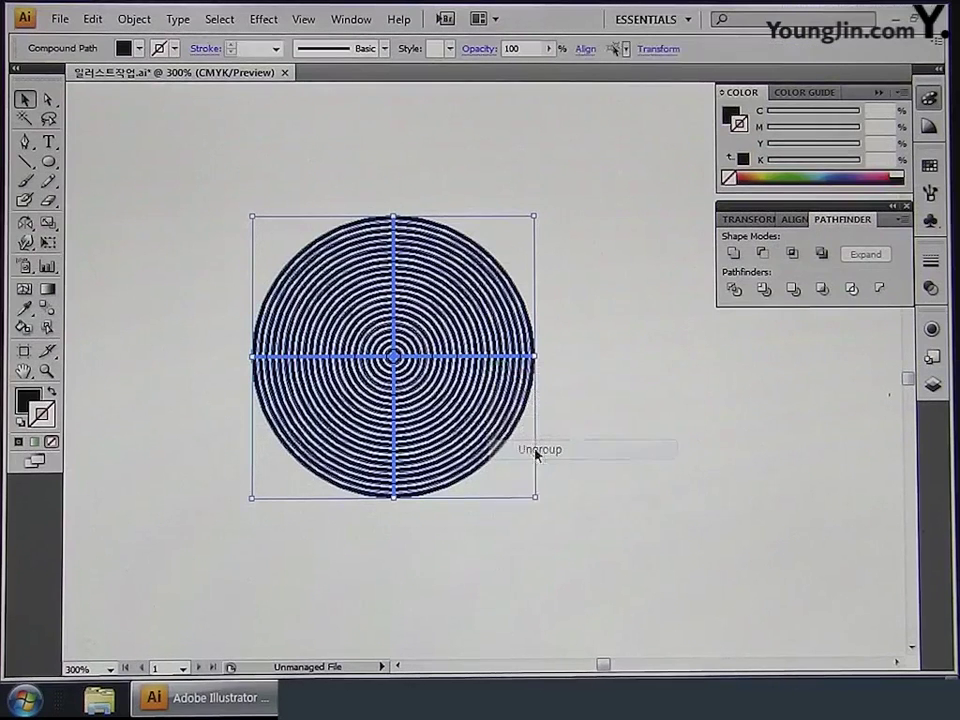
click(561, 452)
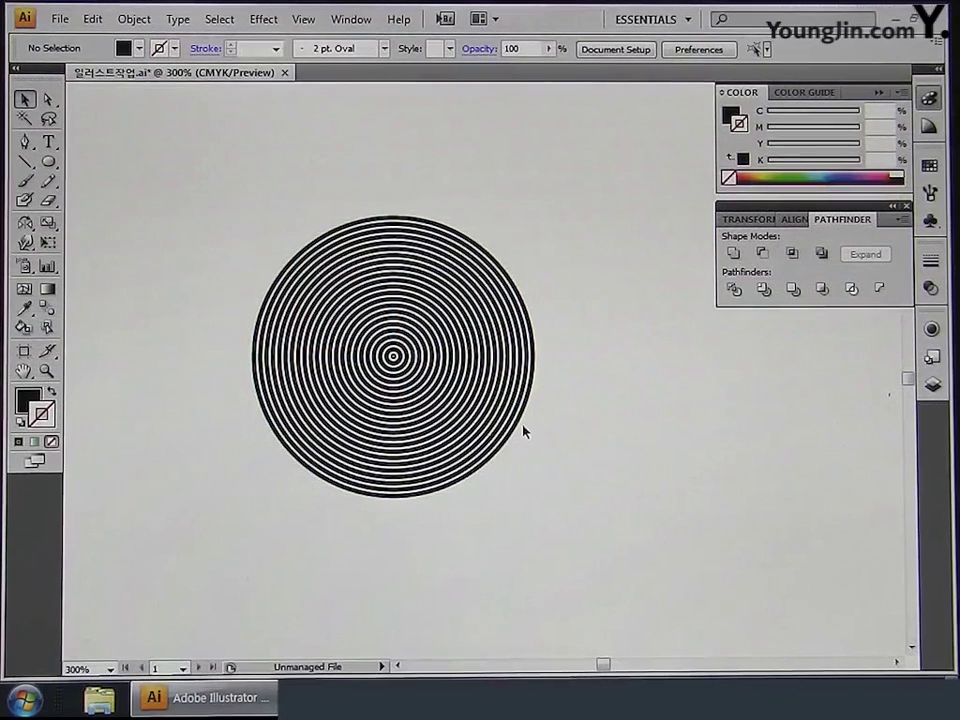
Select all the outlined rings and combine them into a single compound path.
drag(587, 540, 186, 191)
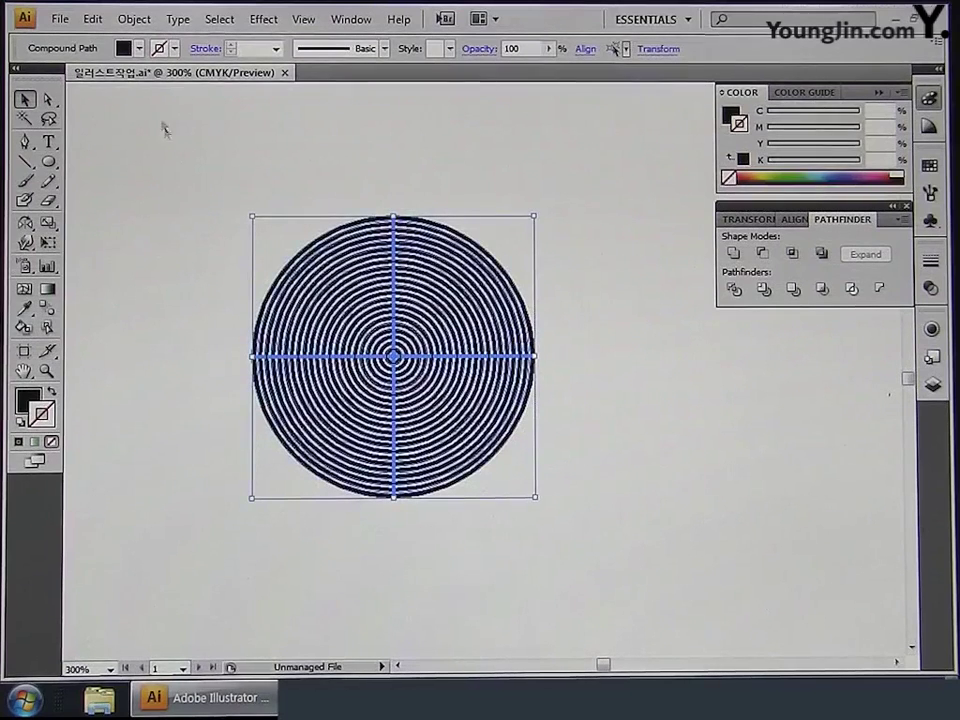
click(135, 19)
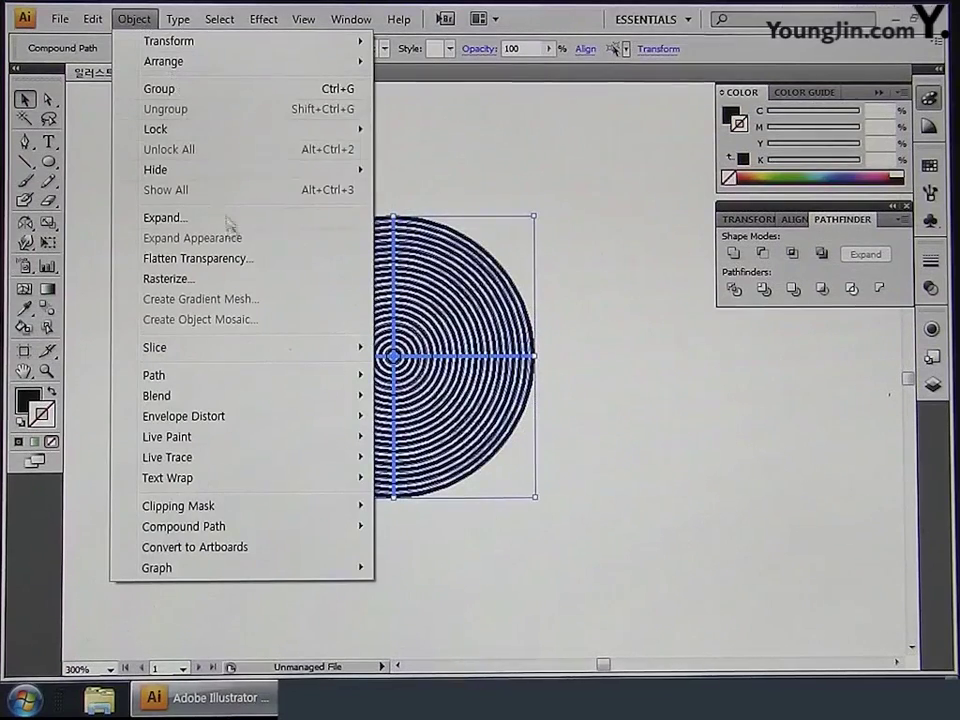
mouse_move(283, 539)
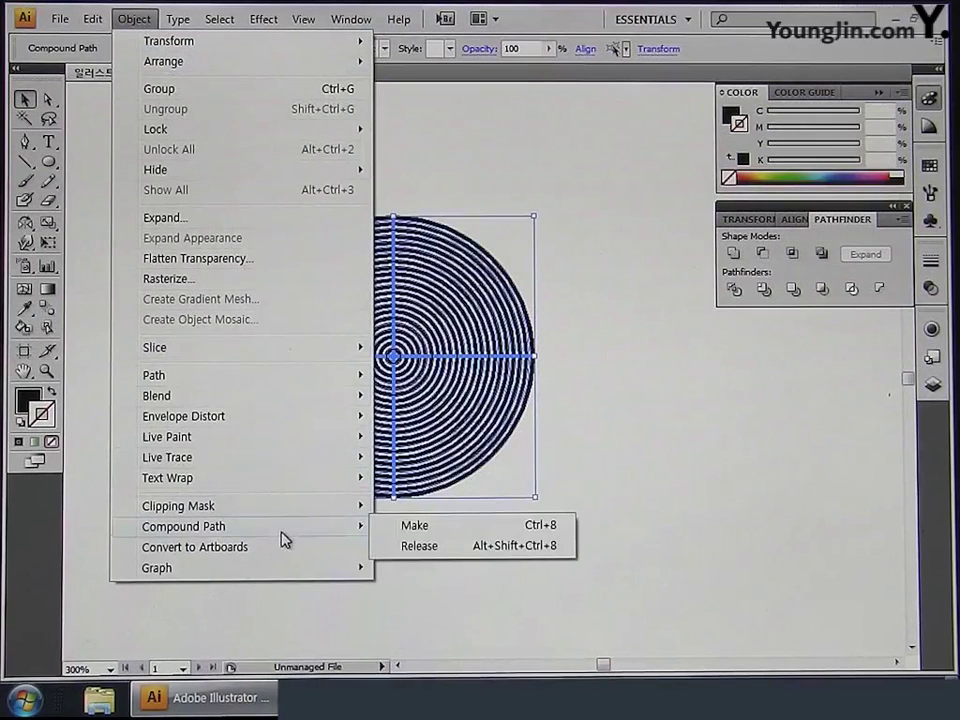
click(419, 531)
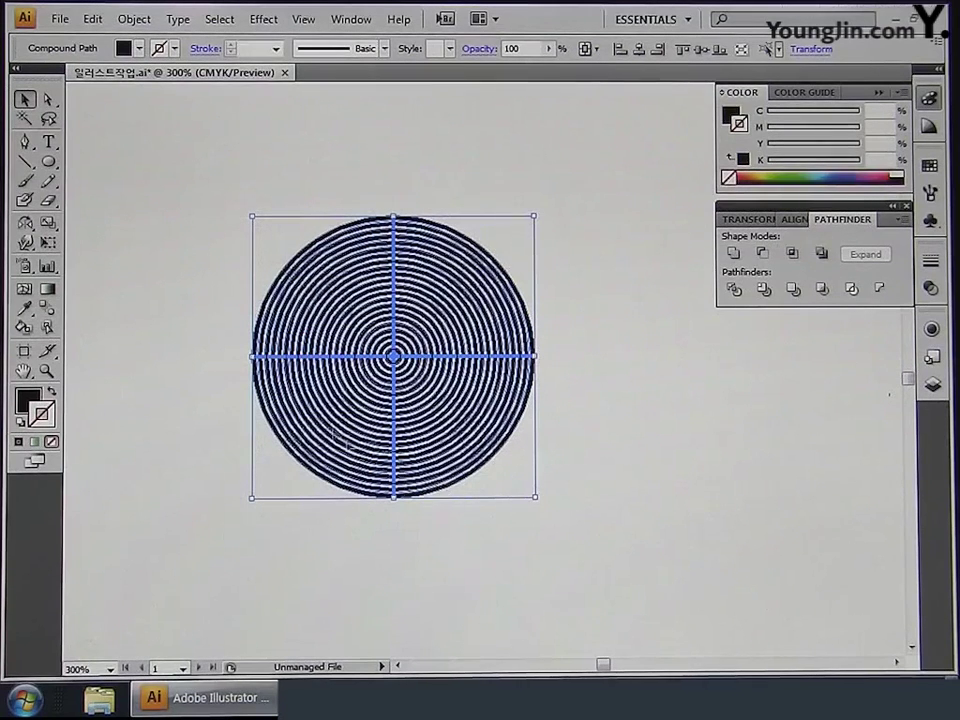
Draw a 101.4 × 101.4 pt circle with black fill and no stroke in the empty area beside the rings.
click(48, 161)
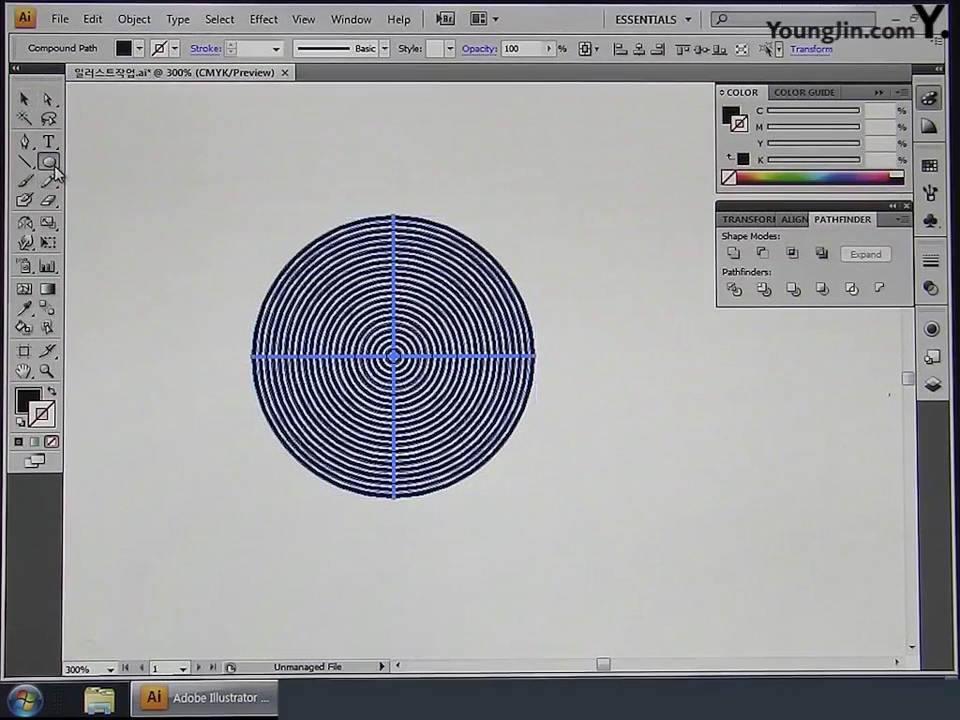
drag(236, 488, 410, 505)
click(150, 240)
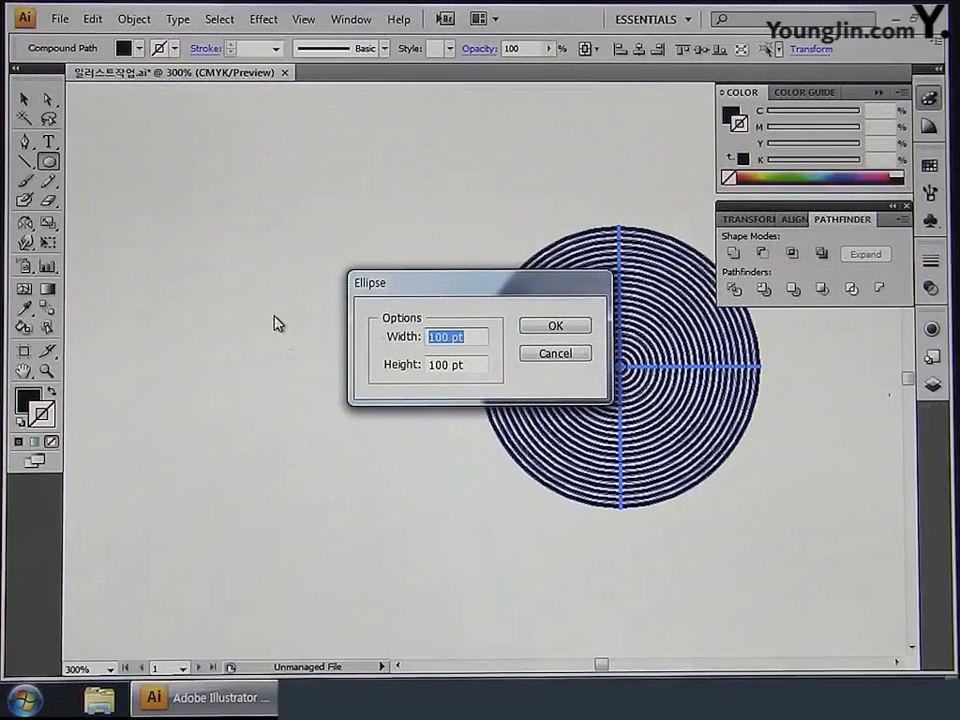
text(101.4)
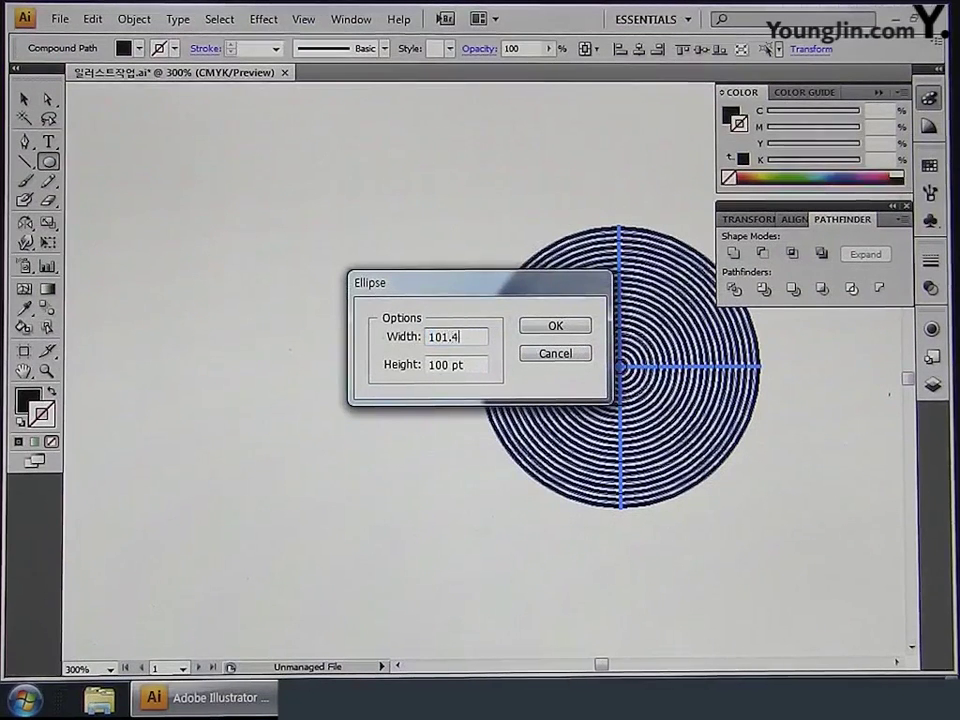
key(Tab)
text(101)
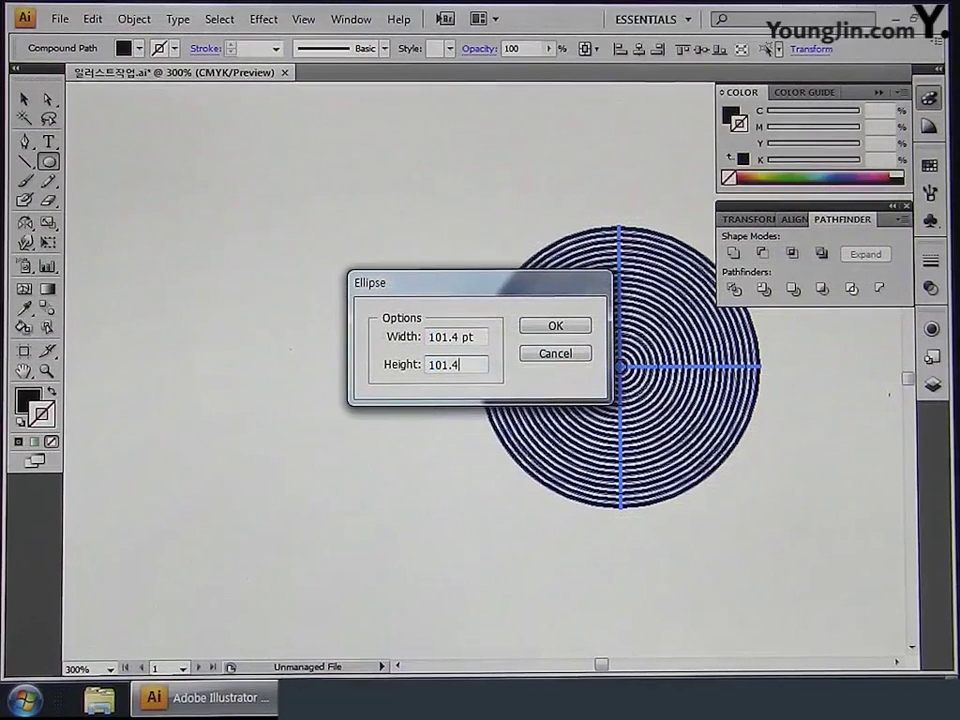
click(477, 362)
click(554, 327)
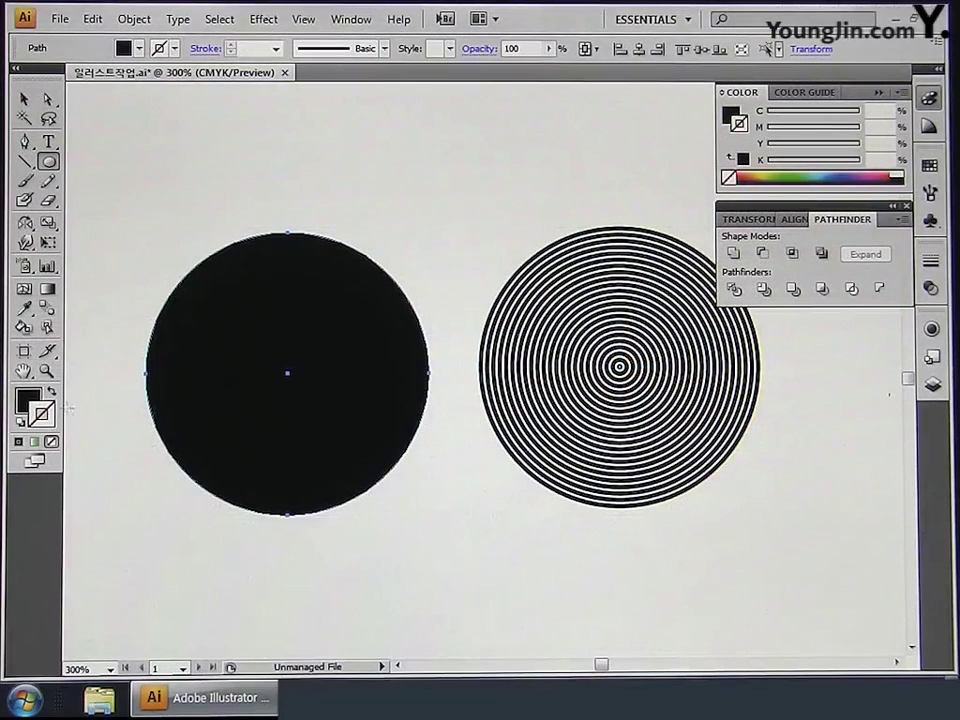
click(27, 399)
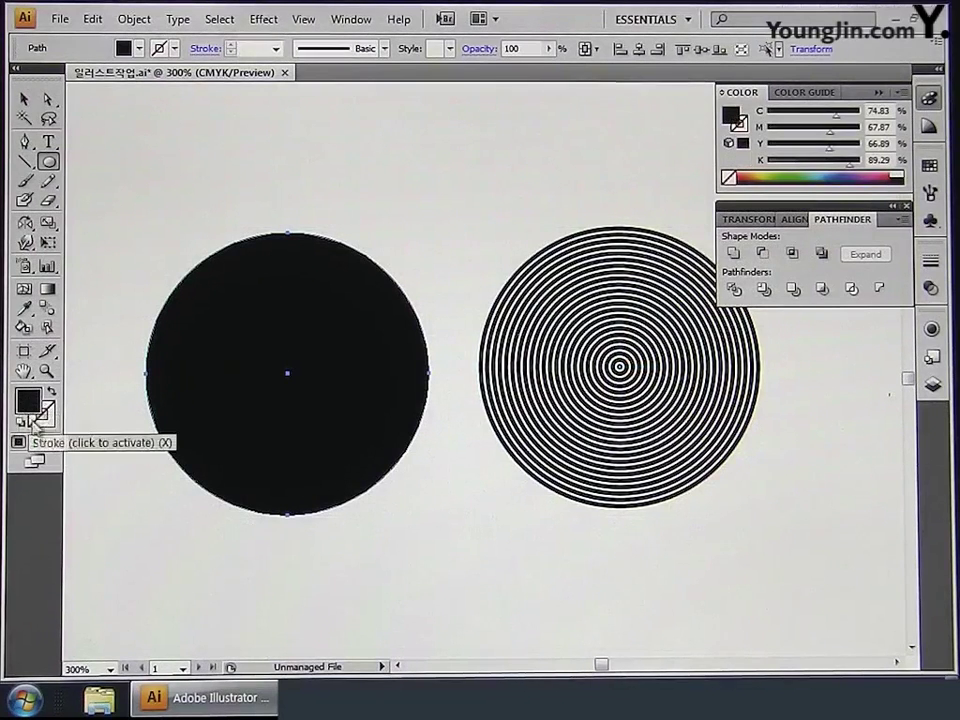
click(37, 420)
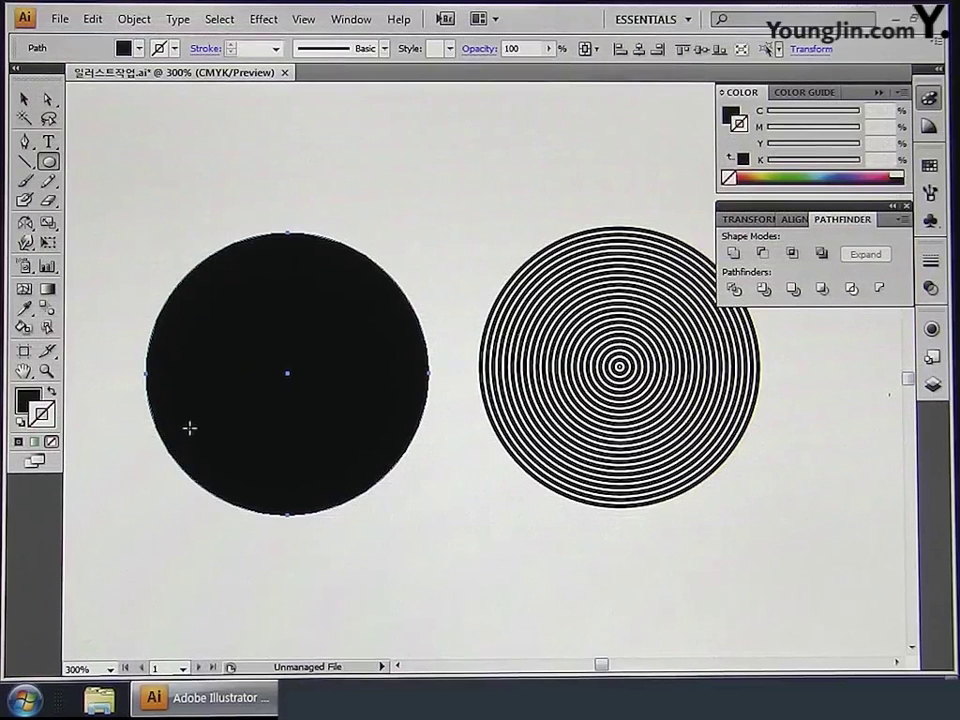
Center the solid circle and the rings on each other horizontally and vertically, using Align to Selection.
click(24, 99)
drag(133, 133, 716, 567)
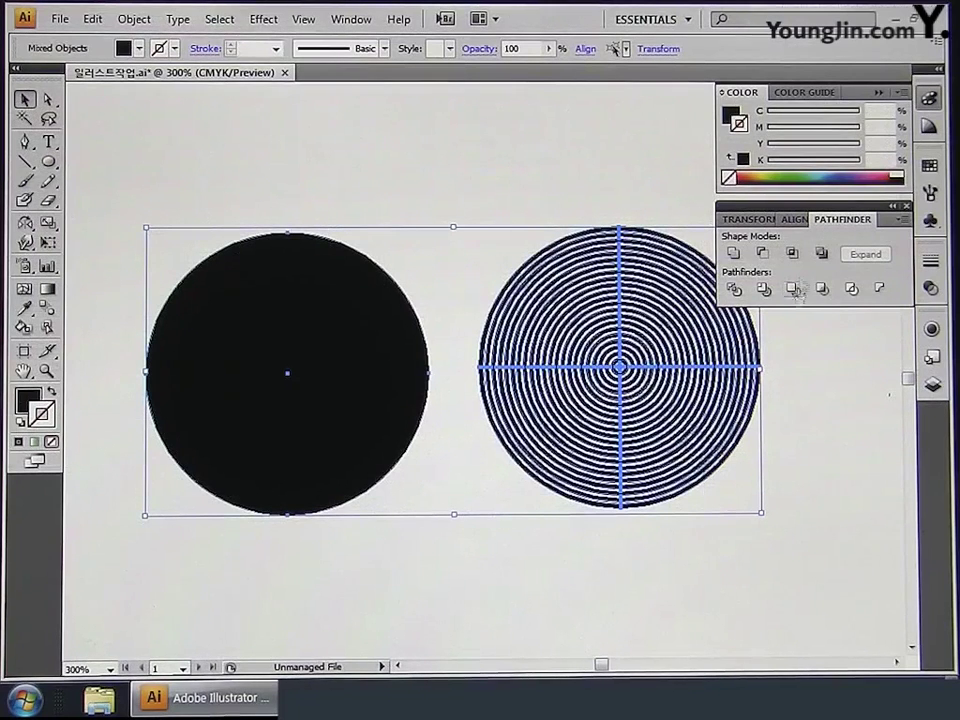
click(796, 220)
click(883, 325)
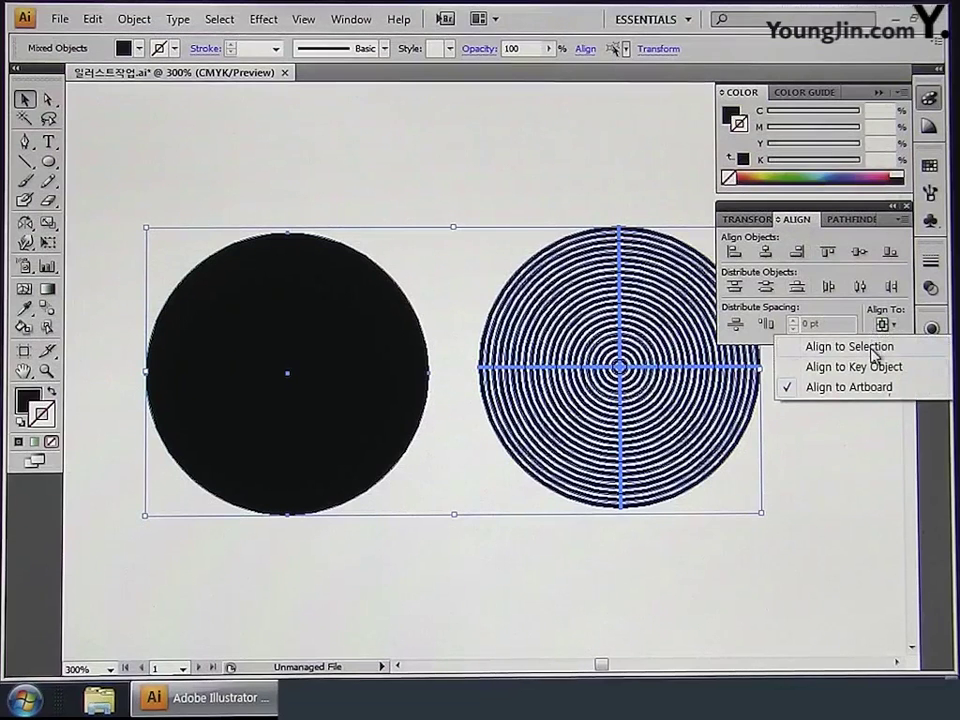
click(872, 349)
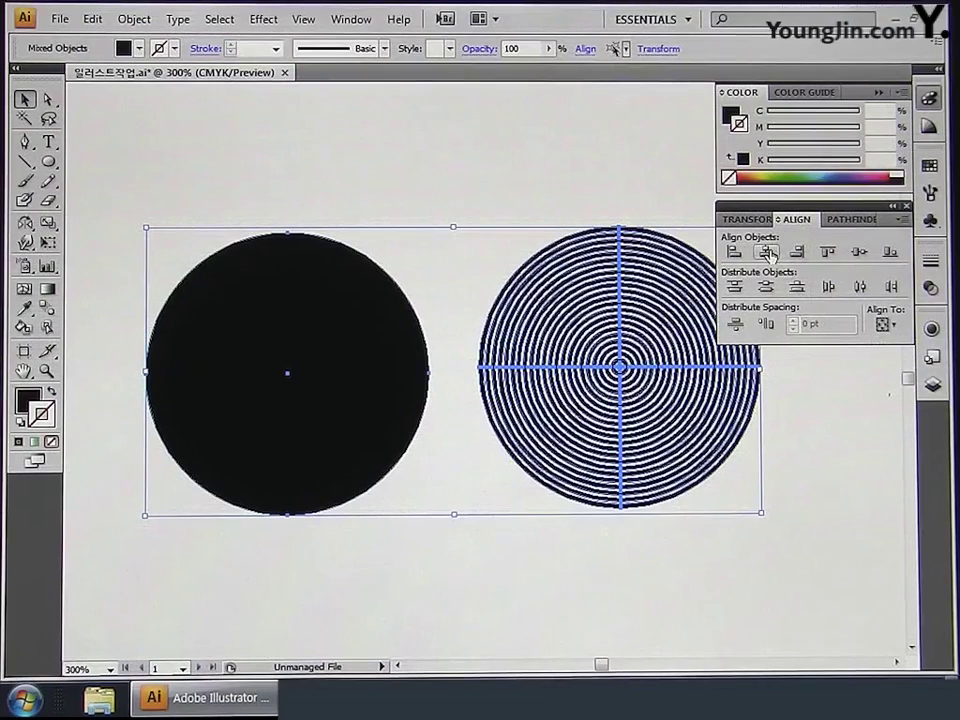
click(767, 253)
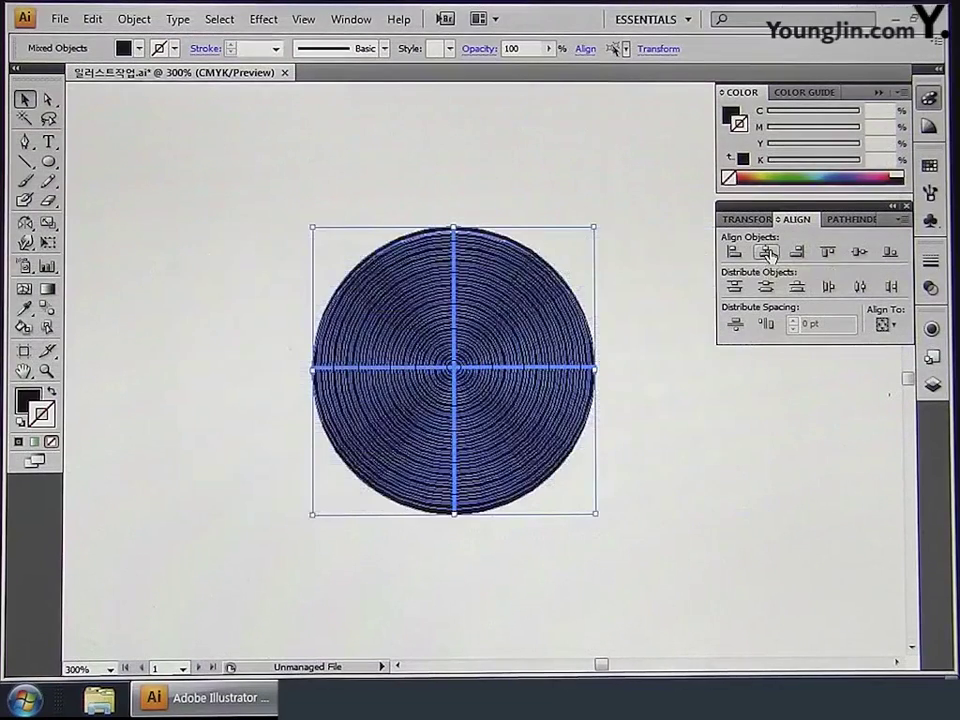
click(861, 254)
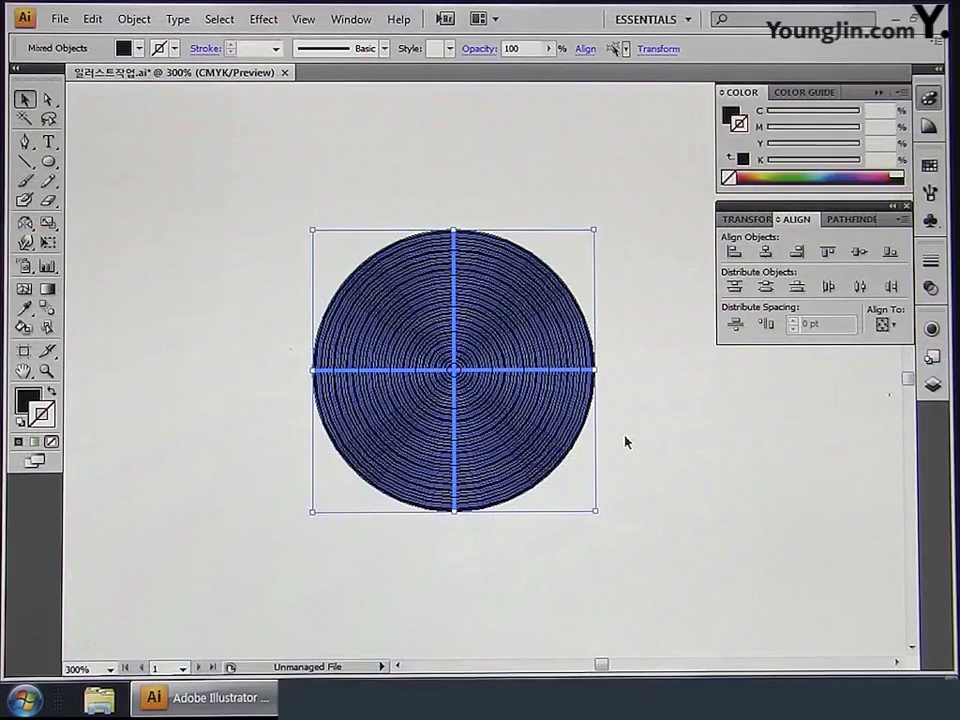
Place a copy of the aligned circle and rings horizontally beside the original pair.
drag(489, 437, 793, 435)
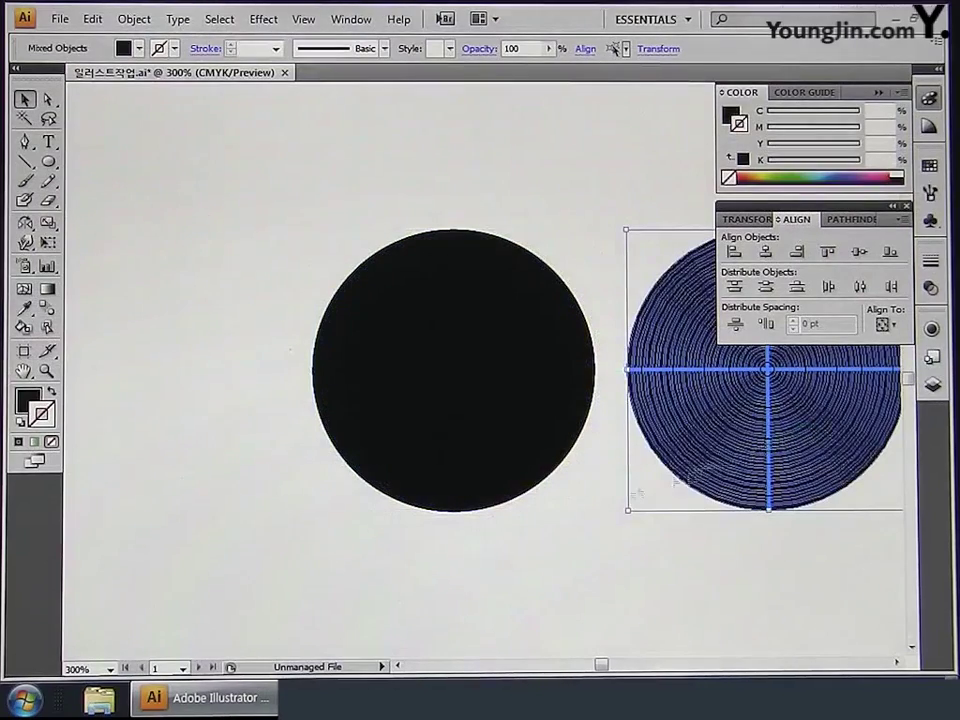
drag(598, 525, 392, 527)
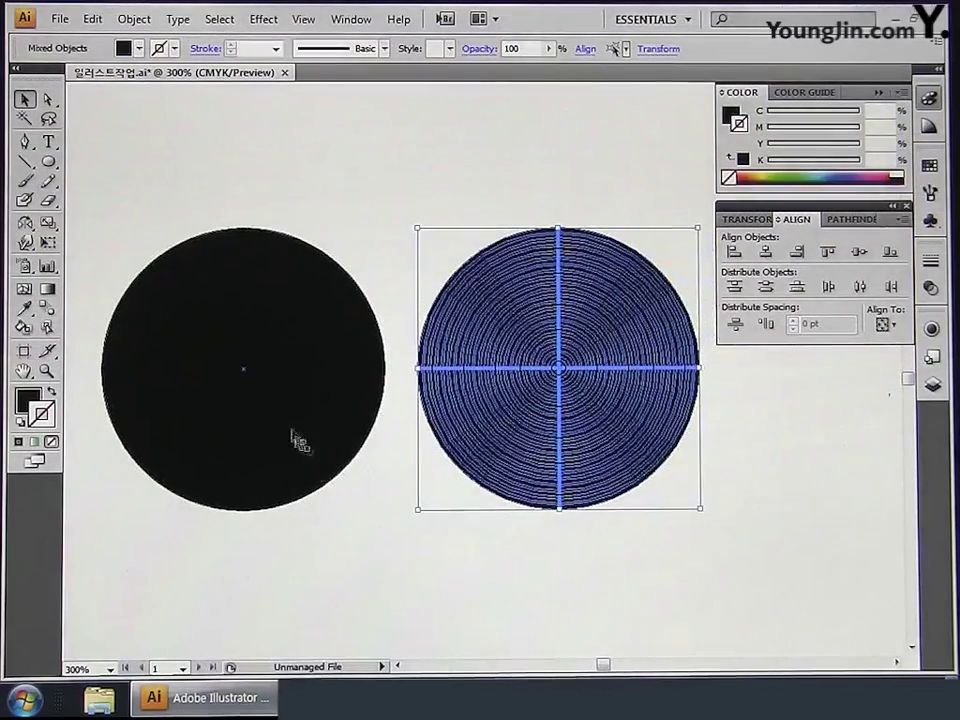
Rotate the original pair's solid circle 90° about its right anchor point.
click(279, 418)
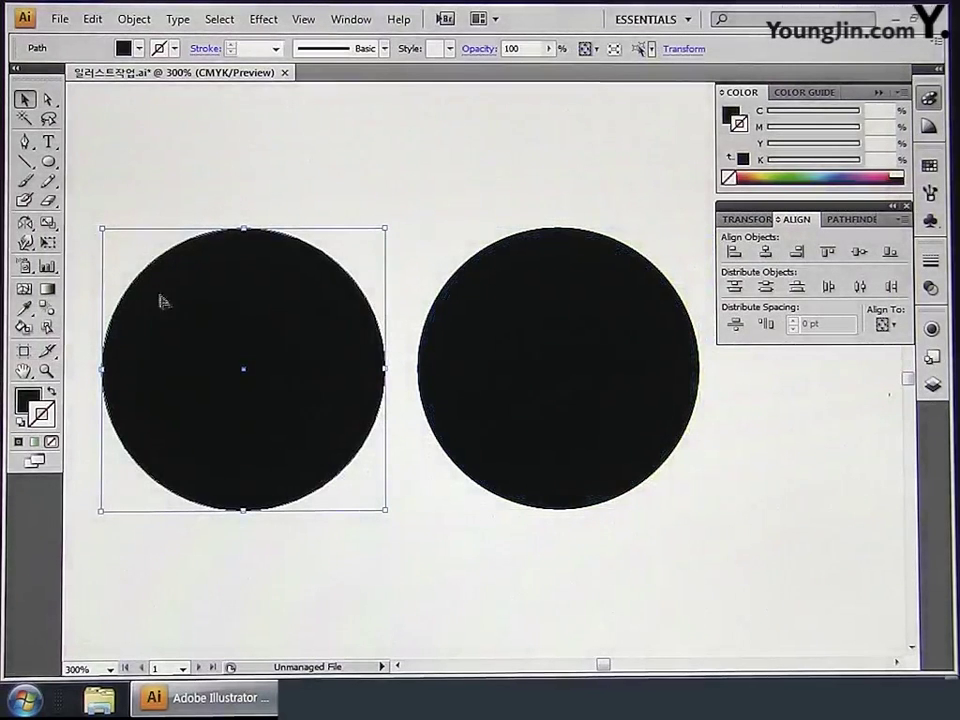
drag(24, 222, 60, 227)
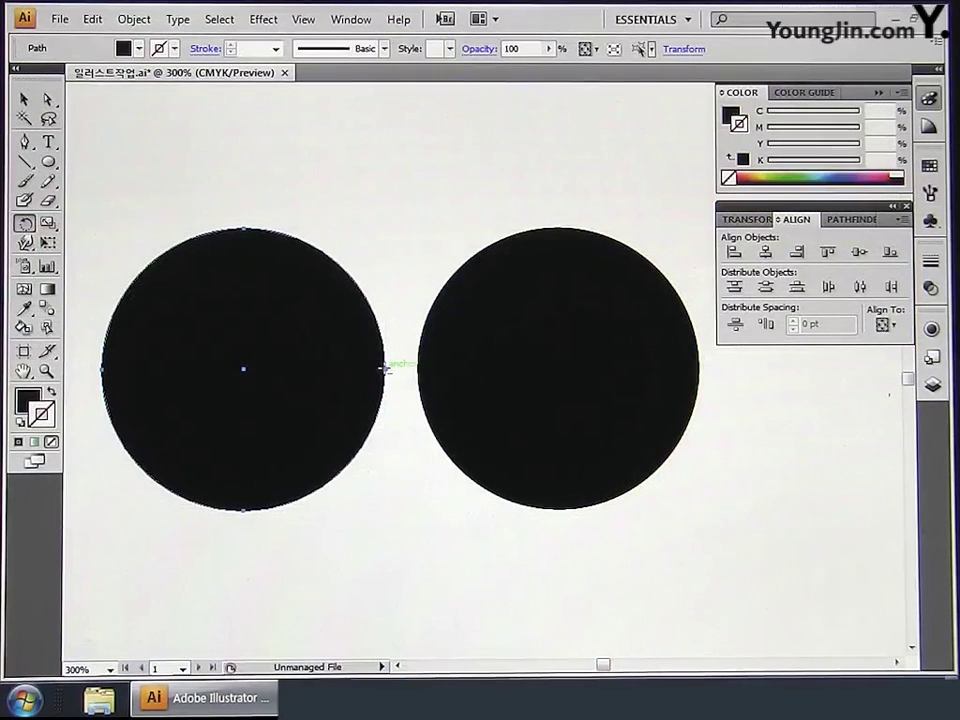
alt+click(384, 369)
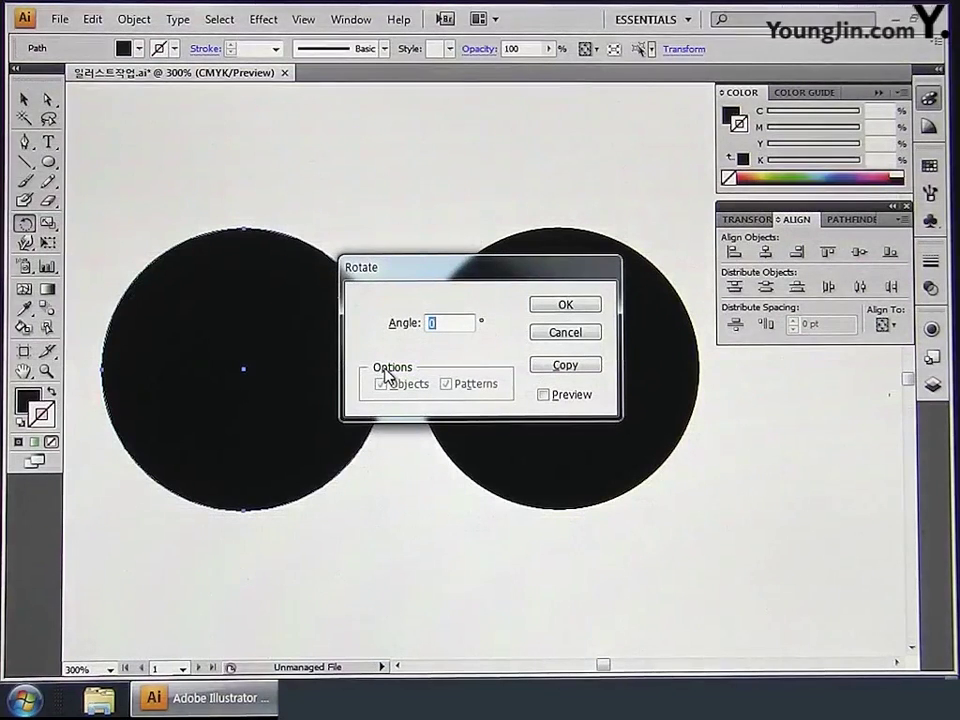
text(90)
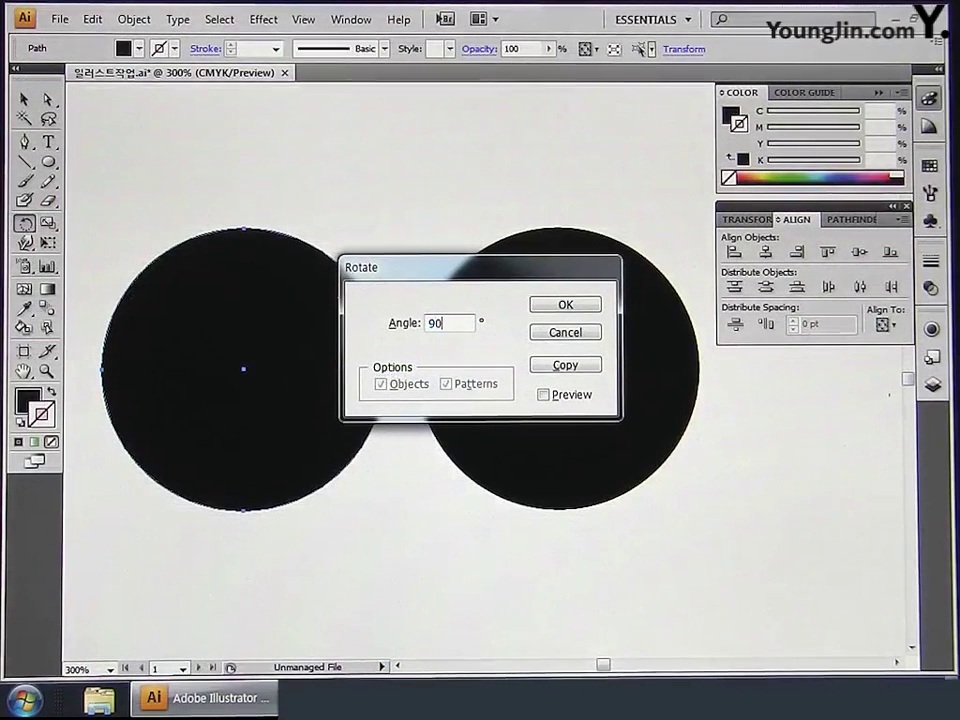
click(546, 307)
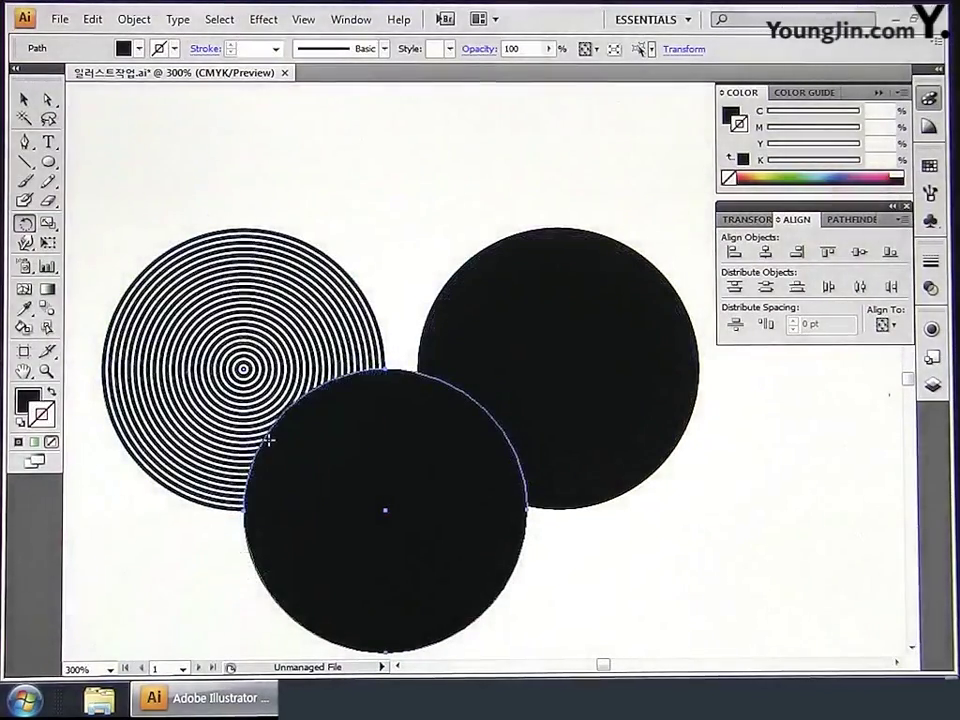
Move the copied circle-and-rings pair horizontally away so it clears the rotated circle.
click(24, 99)
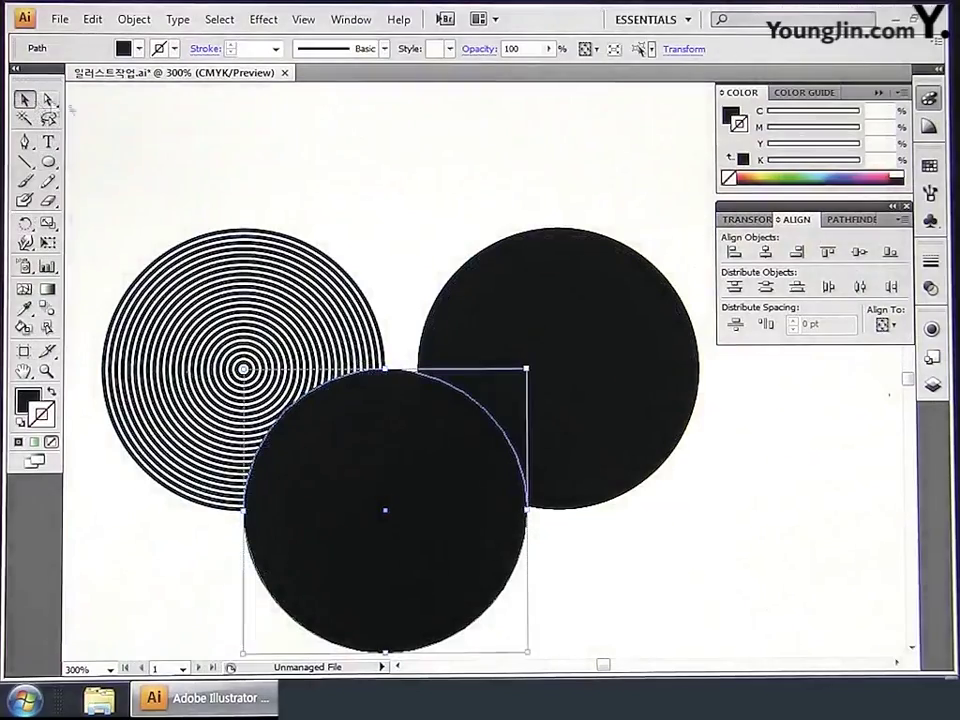
drag(493, 167, 604, 330)
drag(490, 326, 603, 326)
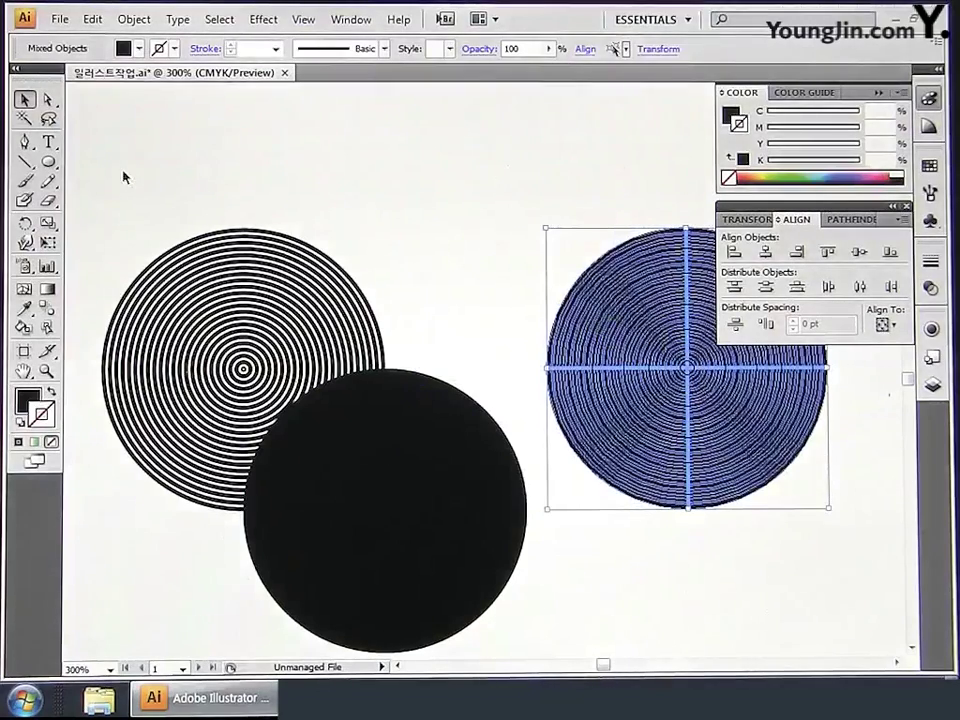
Cut the rotated solid circle out of the original rings with the Pathfinder's Minus Front.
drag(176, 178, 435, 578)
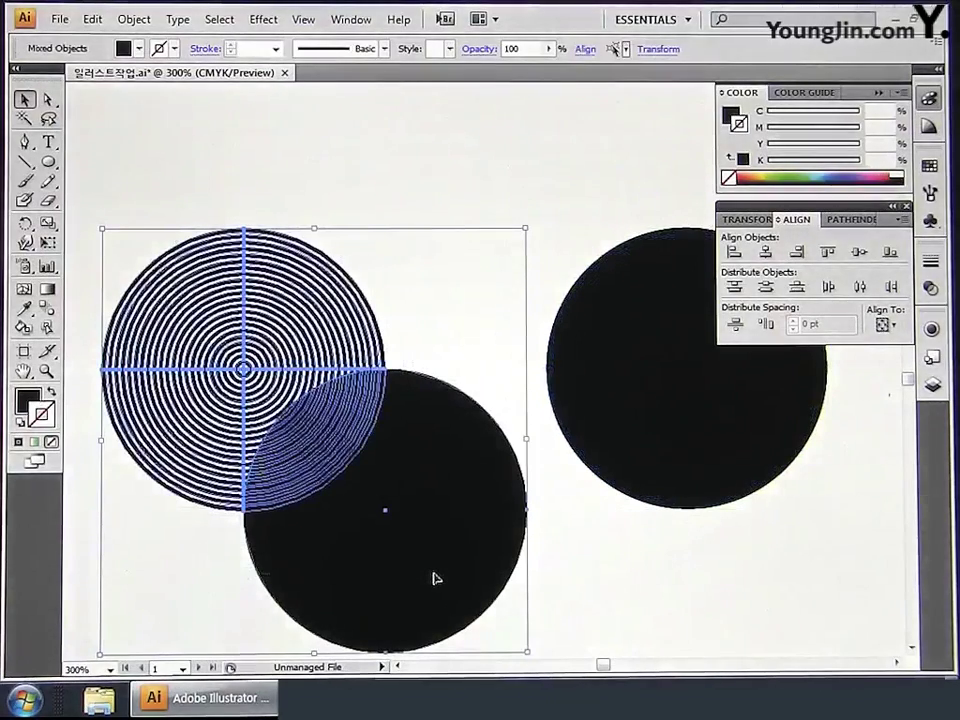
click(848, 220)
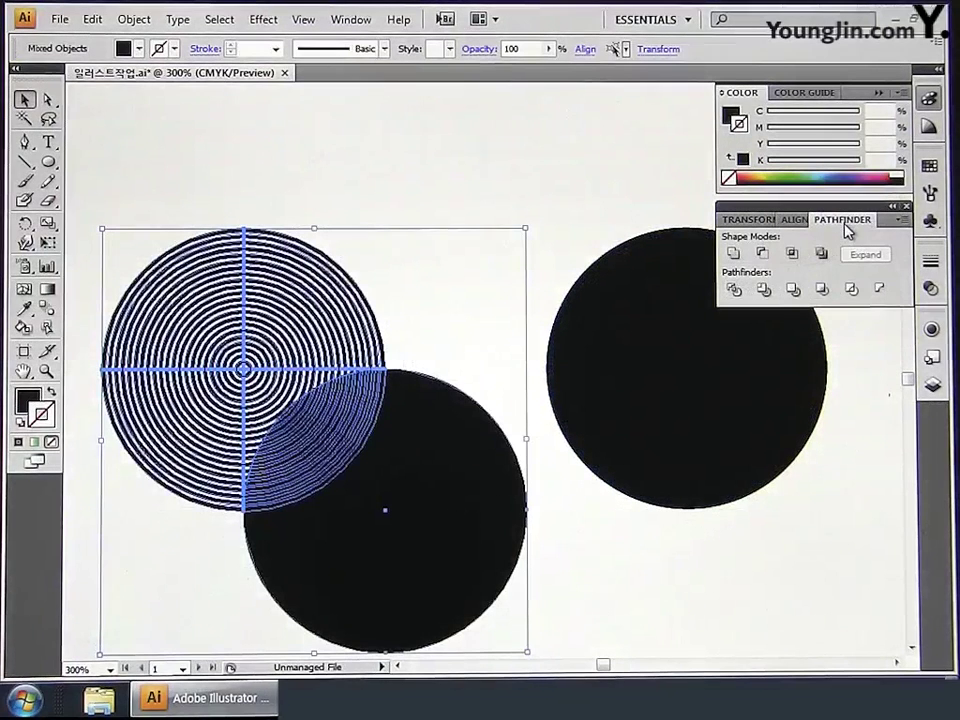
click(765, 257)
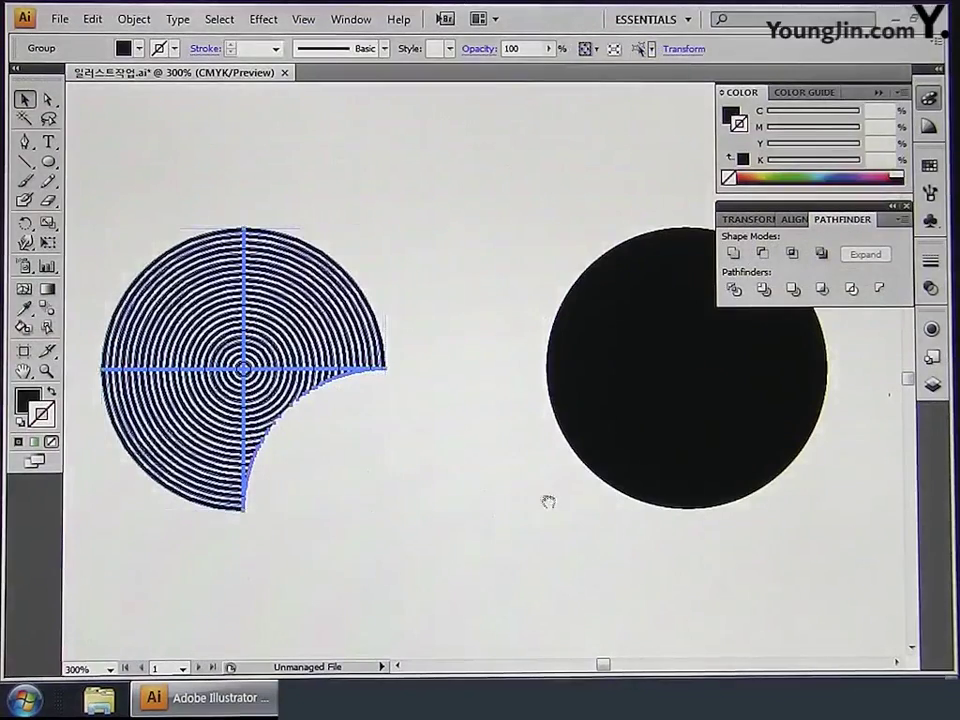
Copy the solid circle of the second pair and paste the duplicate in front.
mouse_move(549, 501)
mouse_down()
mouse_move(345, 511)
mouse_move(266, 504)
mouse_up()
click(421, 411)
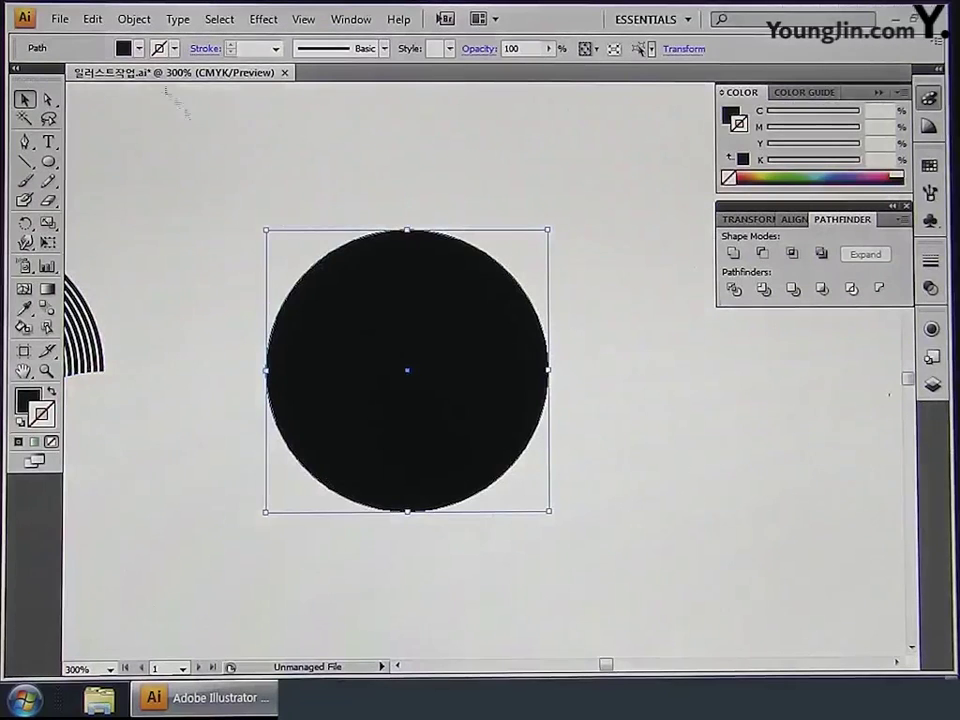
click(94, 21)
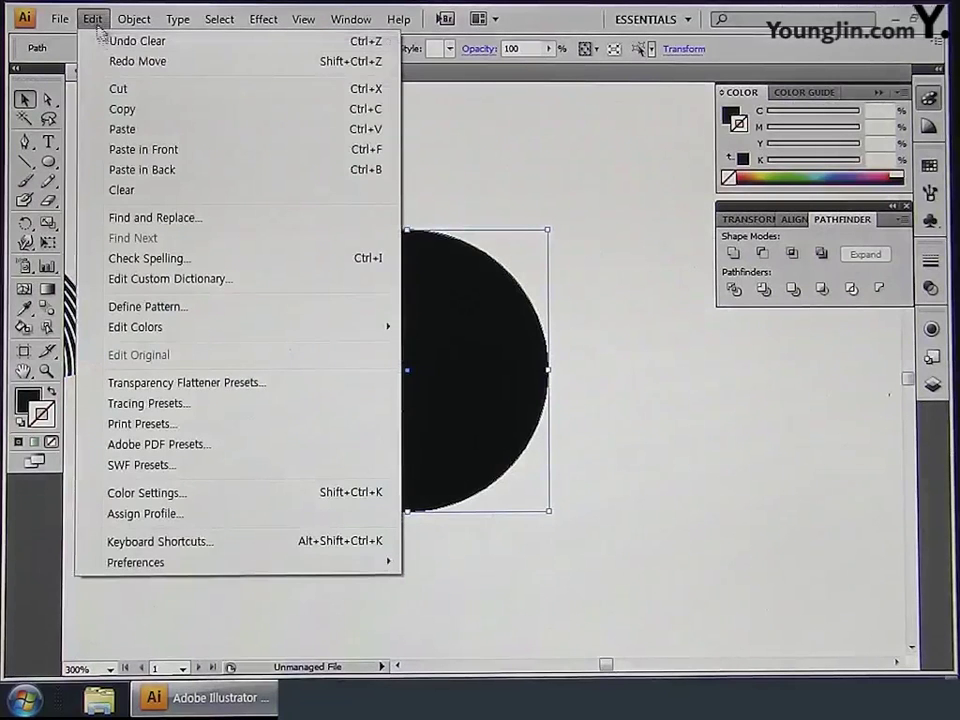
click(122, 109)
click(94, 20)
click(120, 154)
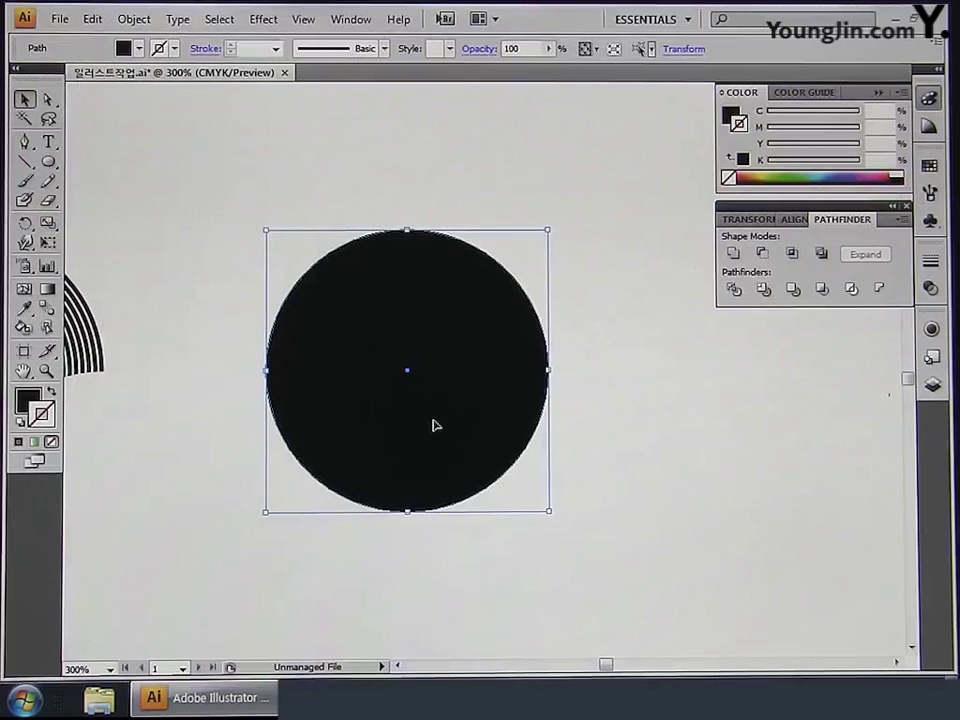
Rotate the pasted duplicate circle 90° about its right anchor point.
click(24, 223)
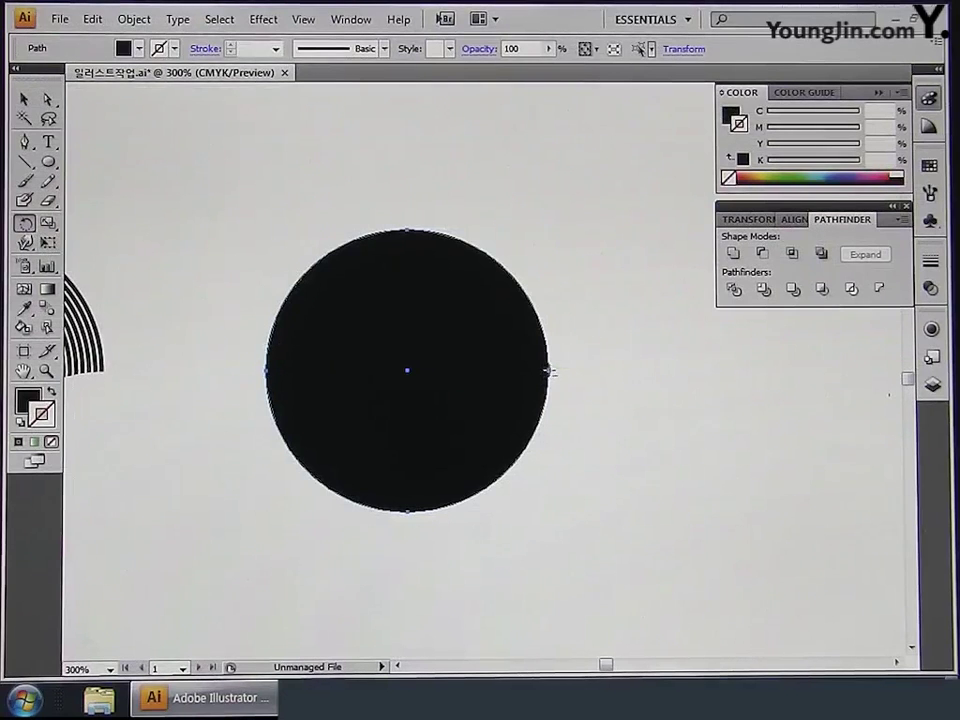
alt+click(551, 376)
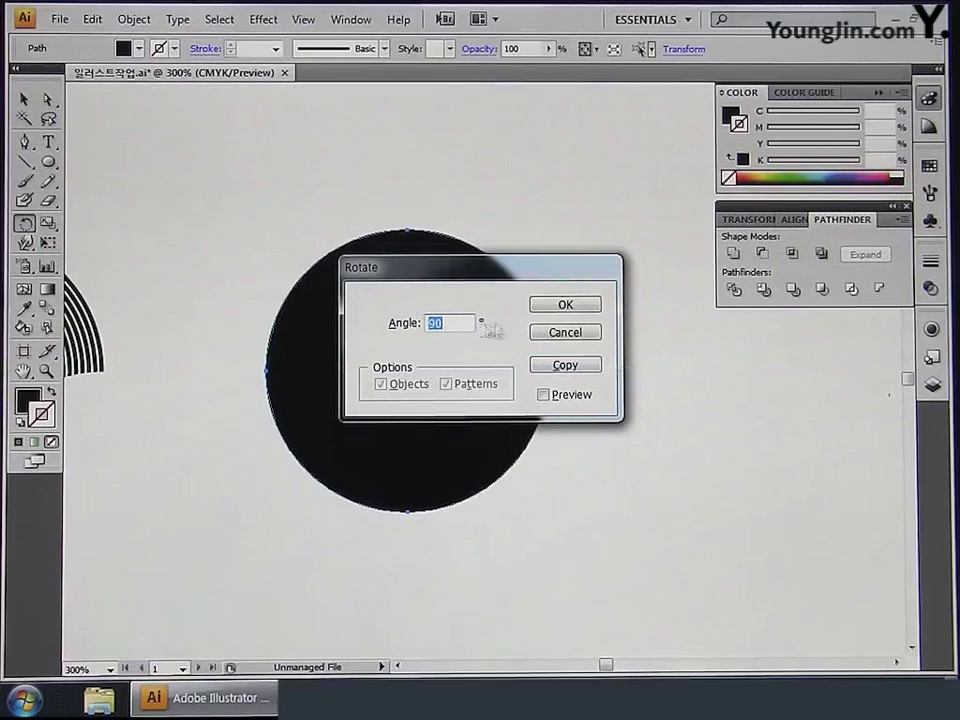
alt+click(548, 312)
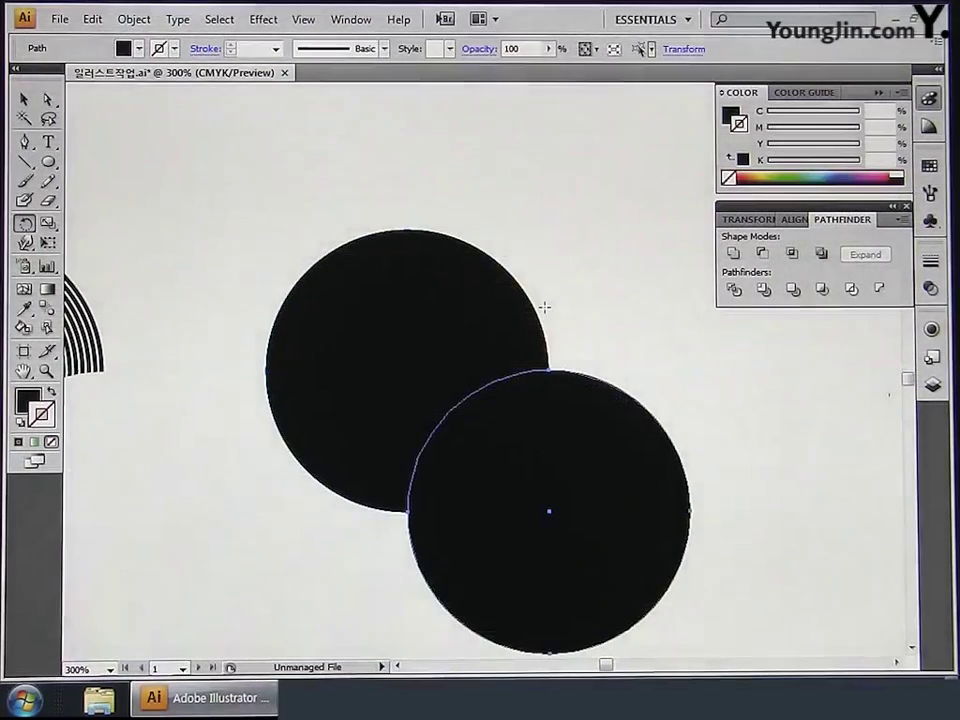
Rotate the solid circle still covering the second set of rings 90° about its left anchor point.
click(24, 99)
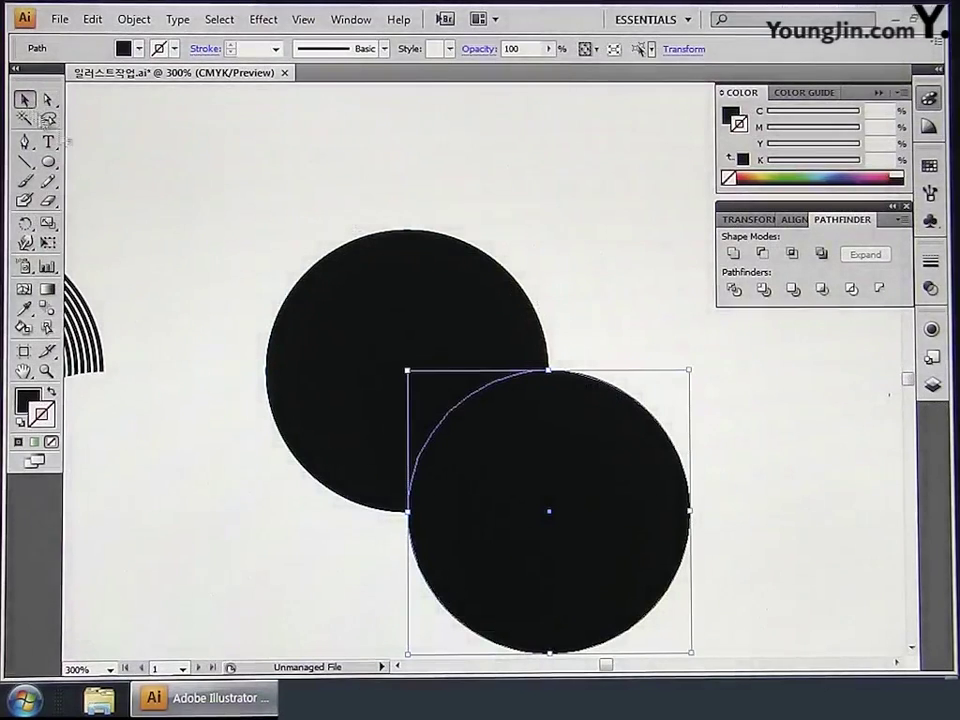
click(378, 316)
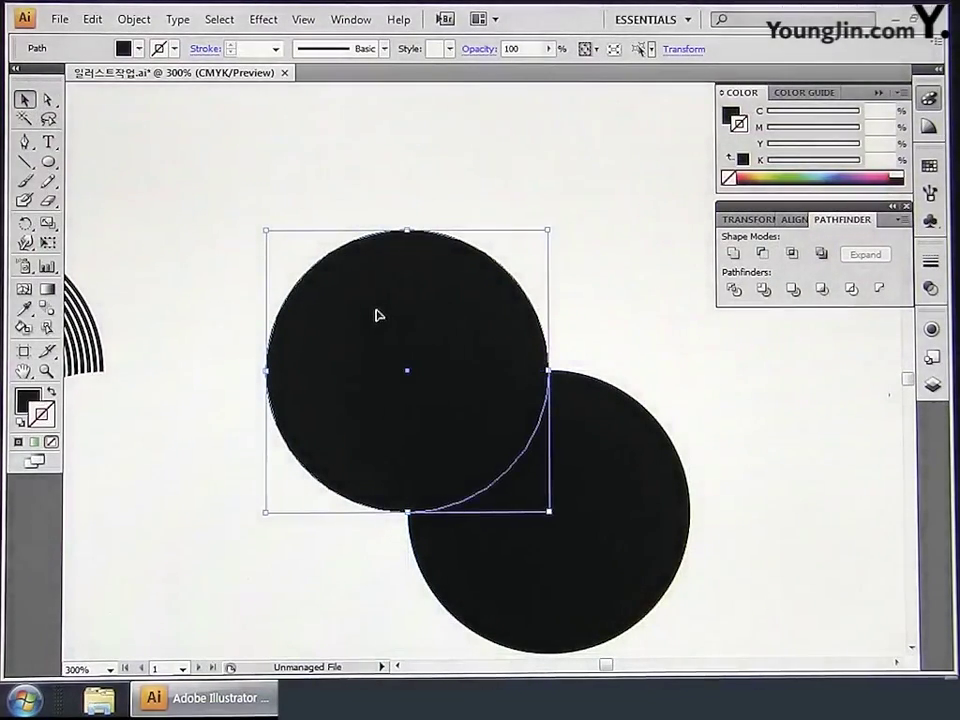
click(25, 223)
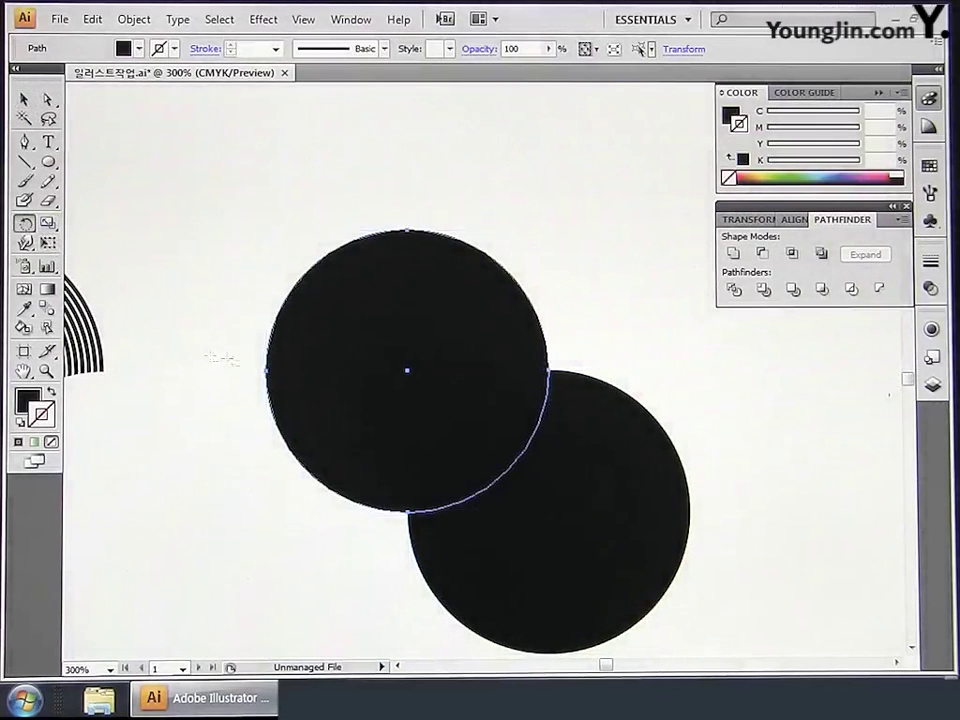
alt+click(267, 370)
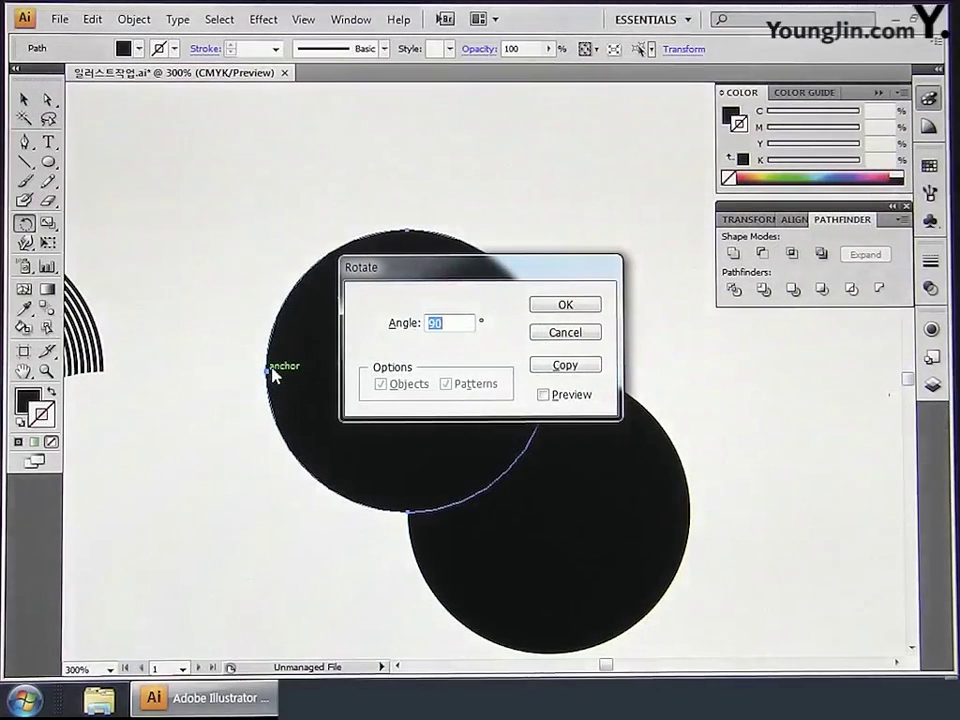
click(551, 310)
shift+click(525, 325)
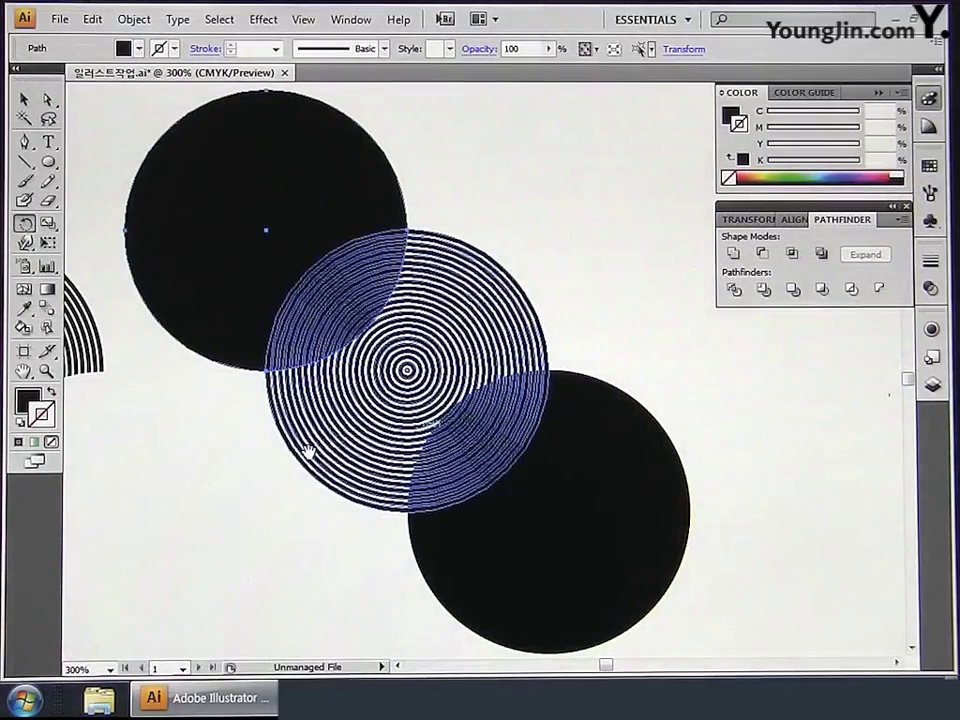
Cut both rotated solid circles out of the second set of rings with Minus Front.
click(175, 313)
click(24, 99)
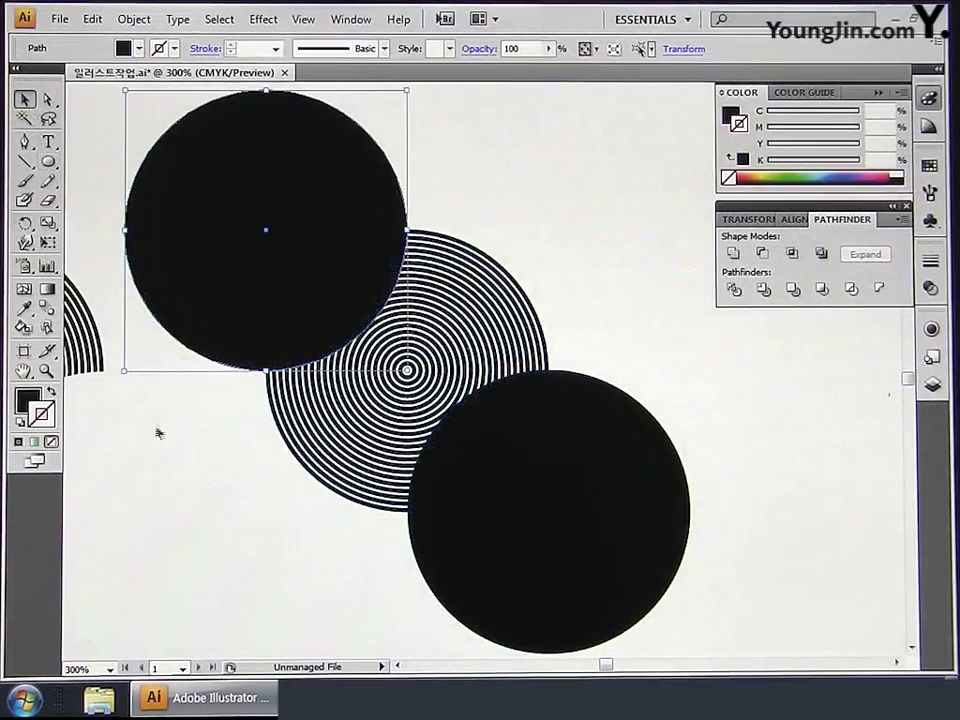
drag(148, 399, 667, 223)
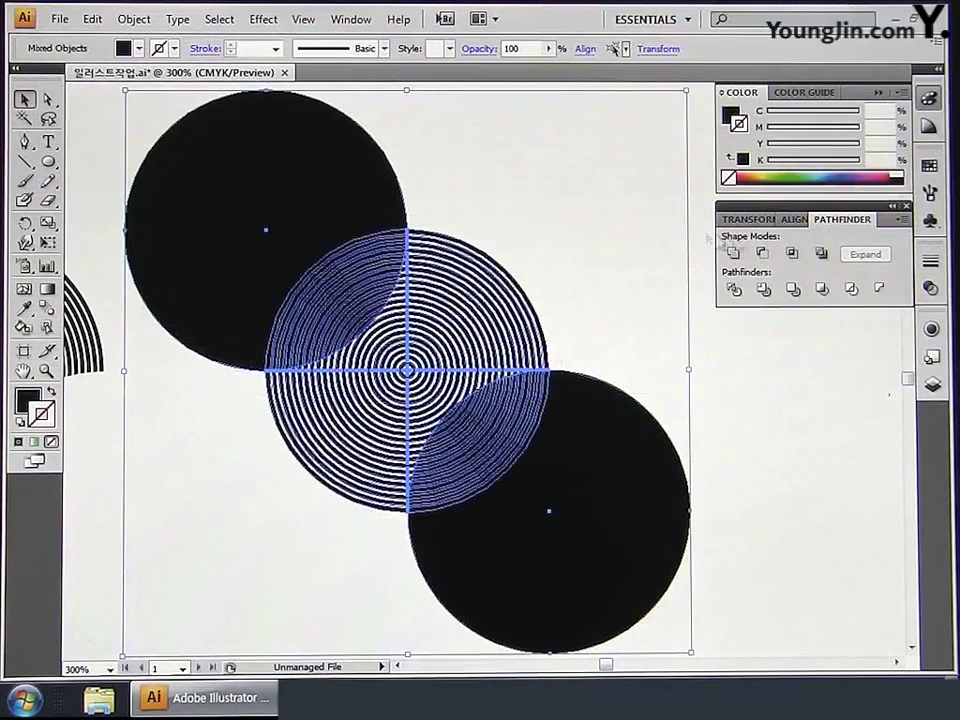
click(763, 255)
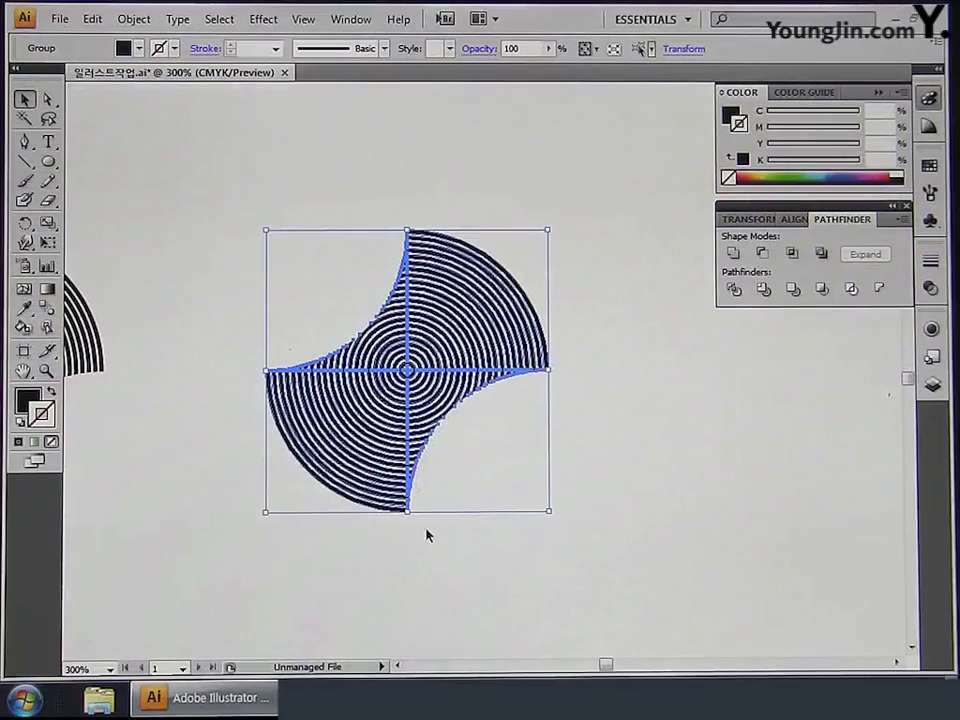
Rotate the single-notched ring shape 45° clockwise so its notch faces straight down.
drag(190, 507, 456, 527)
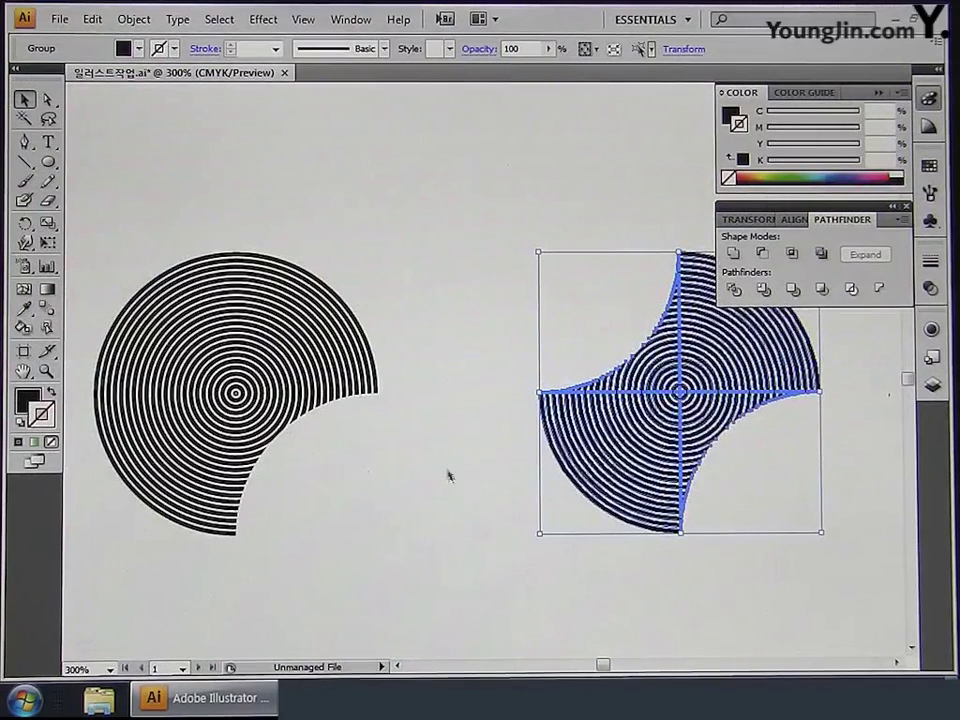
click(323, 326)
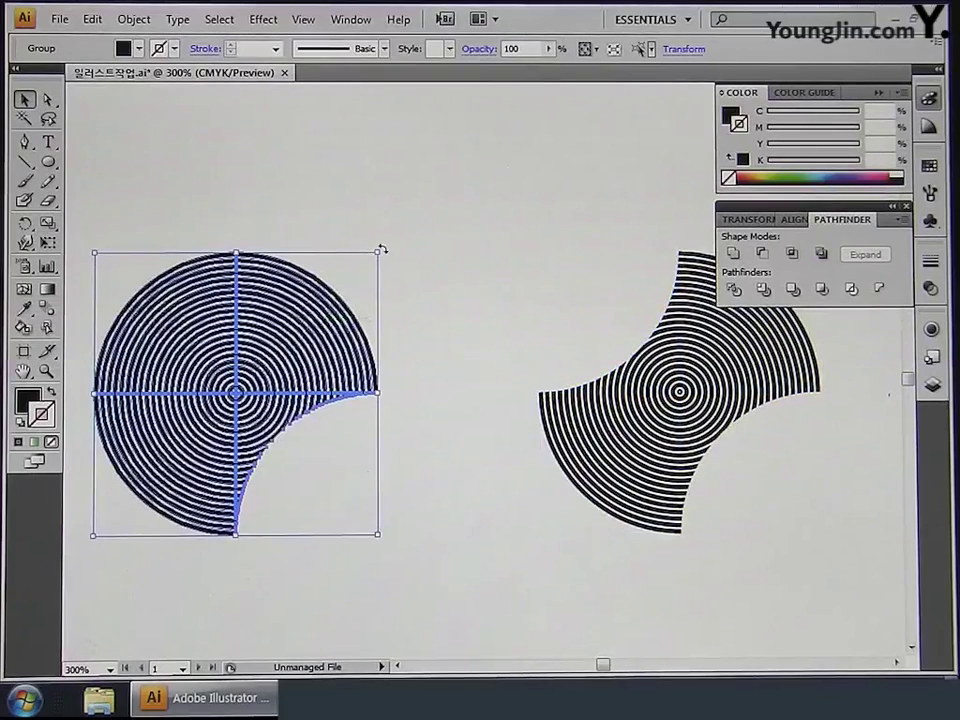
drag(381, 249, 445, 353)
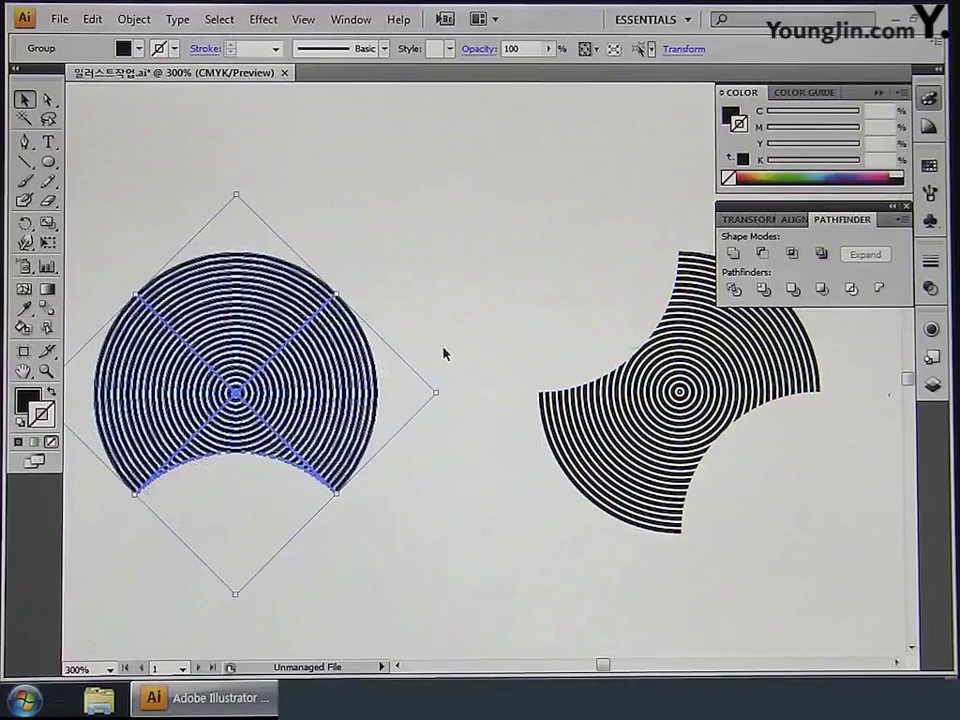
click(445, 465)
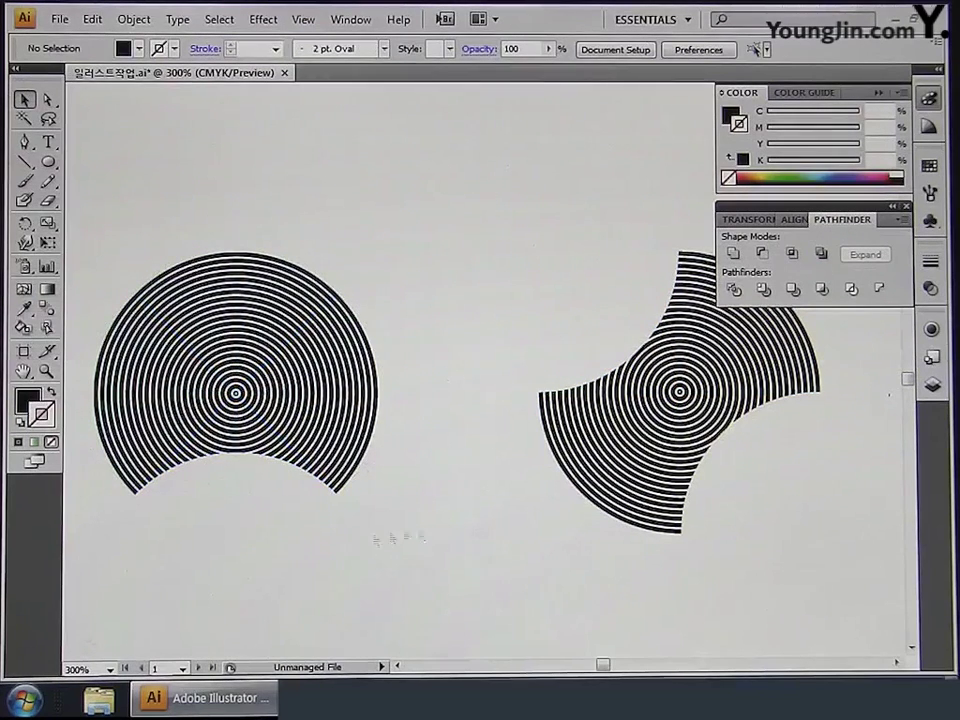
Rotate the double-notched ring shape 45° counterclockwise so its notches face the two sides.
click(650, 433)
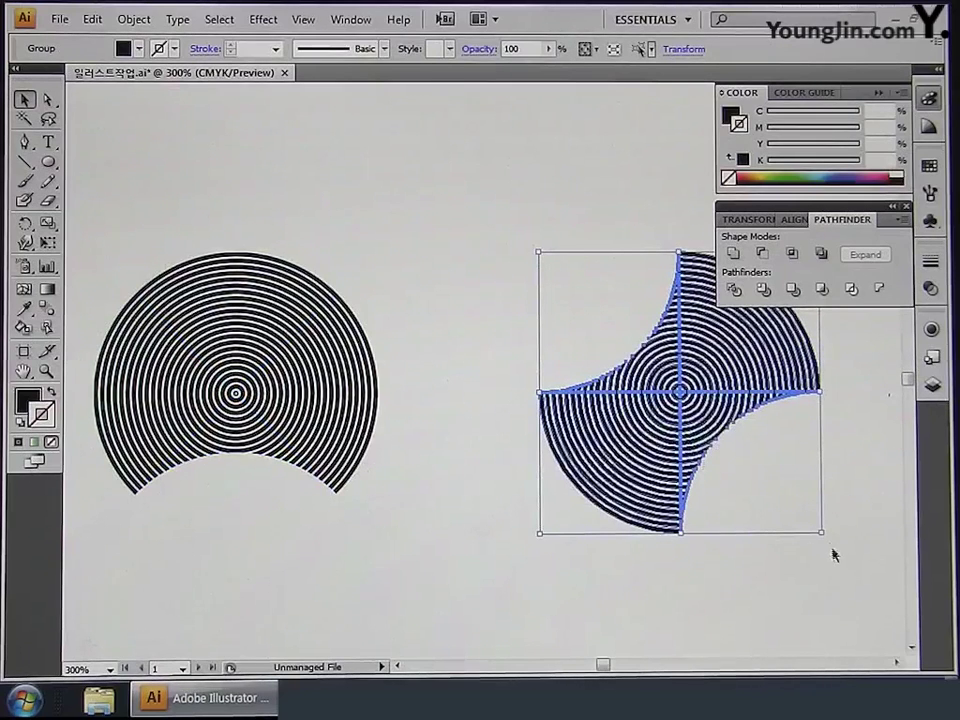
drag(826, 538, 898, 471)
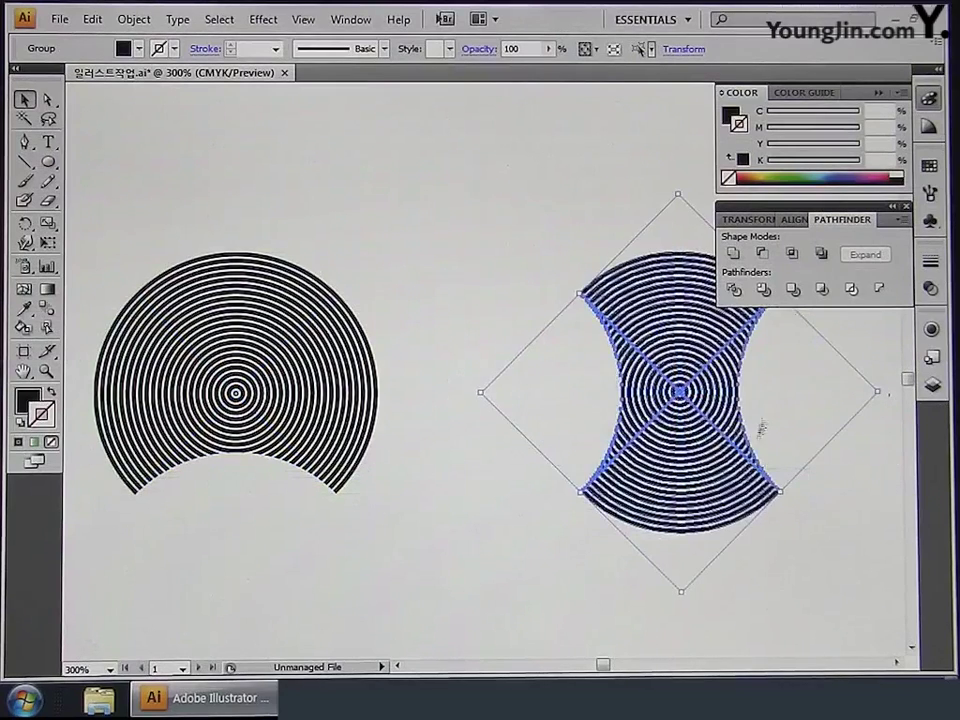
click(572, 318)
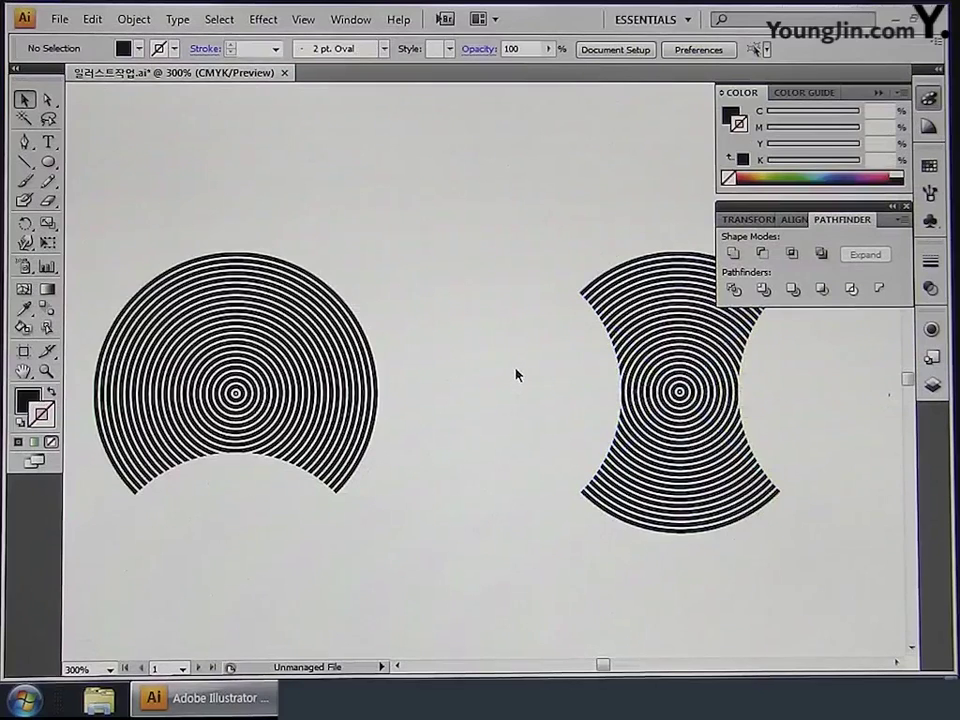
Move the single-notched ring shape onto the top of the double-notched one so their arcs fit together, and deselect.
click(255, 415)
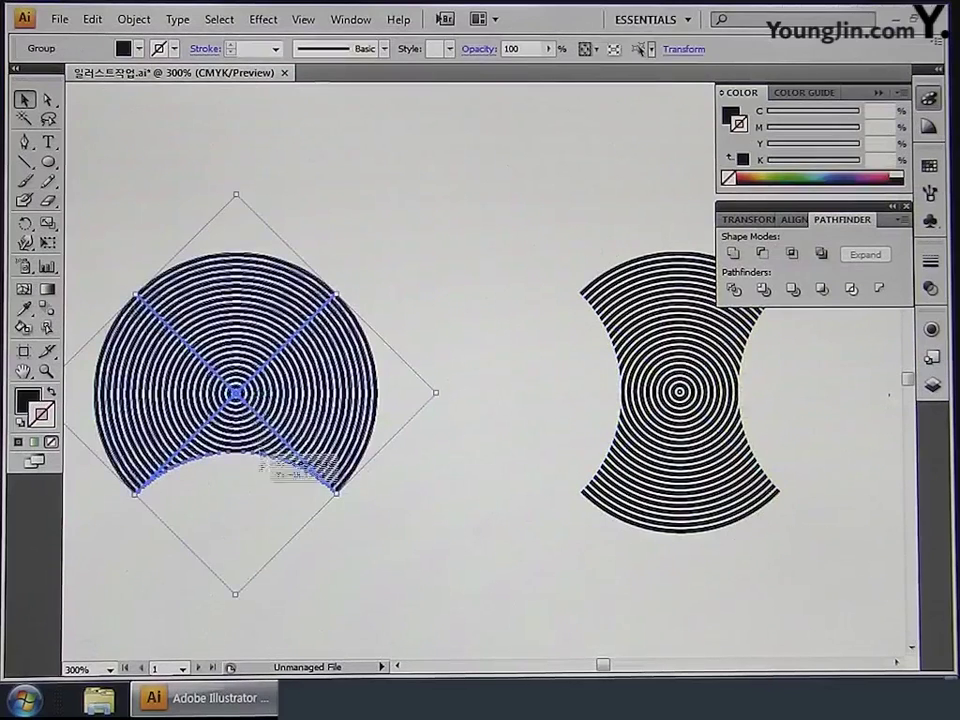
drag(235, 458, 660, 236)
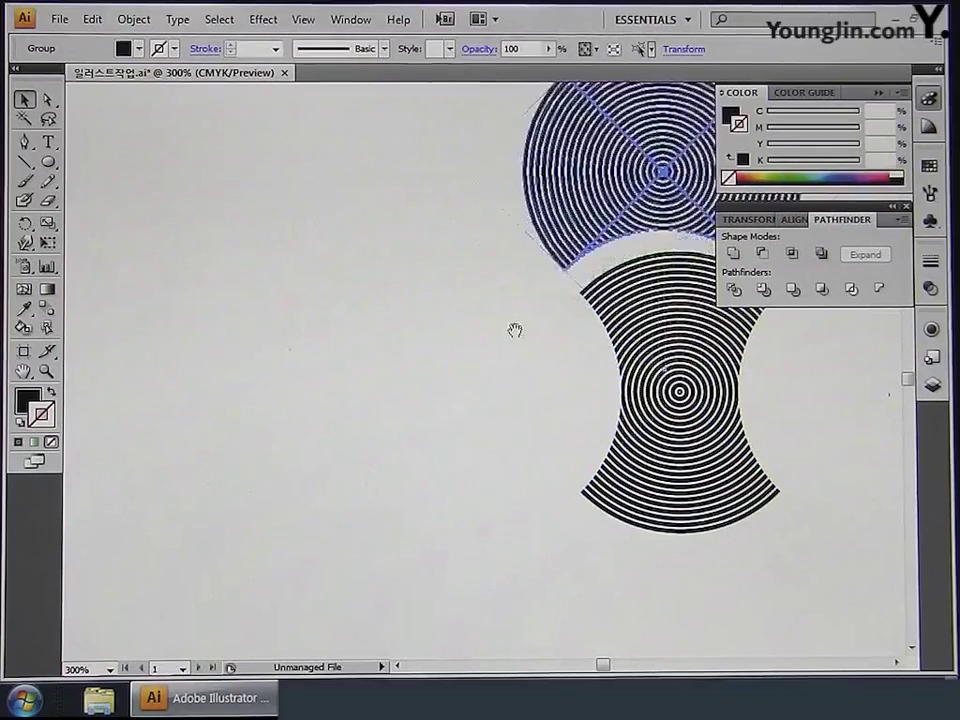
drag(514, 328, 401, 388)
click(381, 373)
click(390, 400)
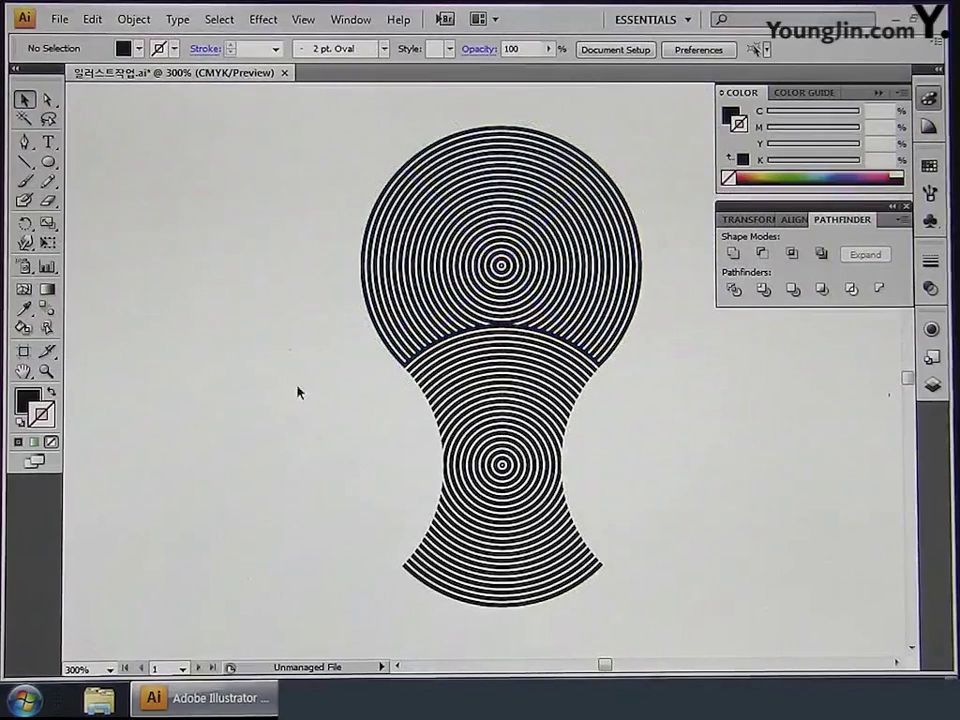
click(46, 370)
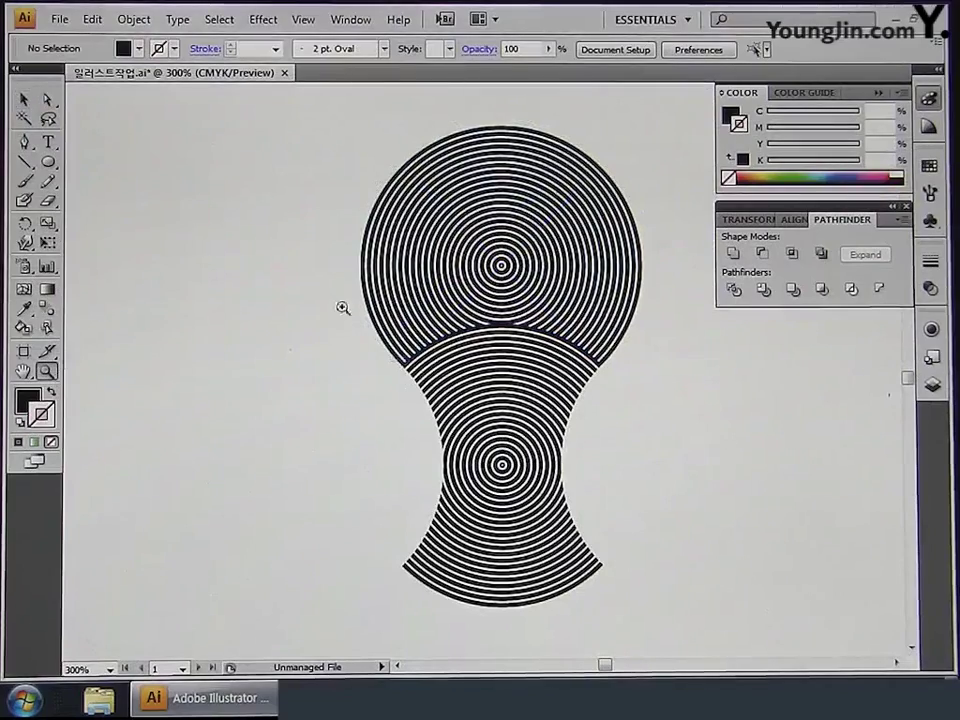
Copy both interlocked ring shapes rotated 180° about the outer corner where their arcs meet on the right, and deselect.
drag(630, 390, 654, 407)
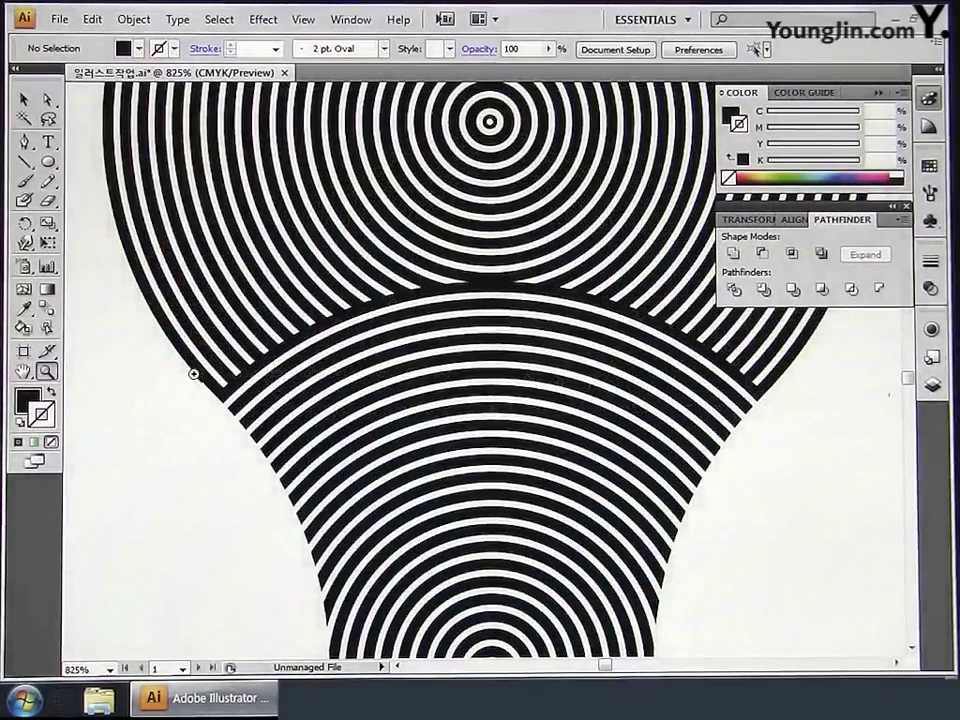
key(ctrl+minus)
key(ctrl+minus)
key(ctrl+minus)
key(ctrl+minus)
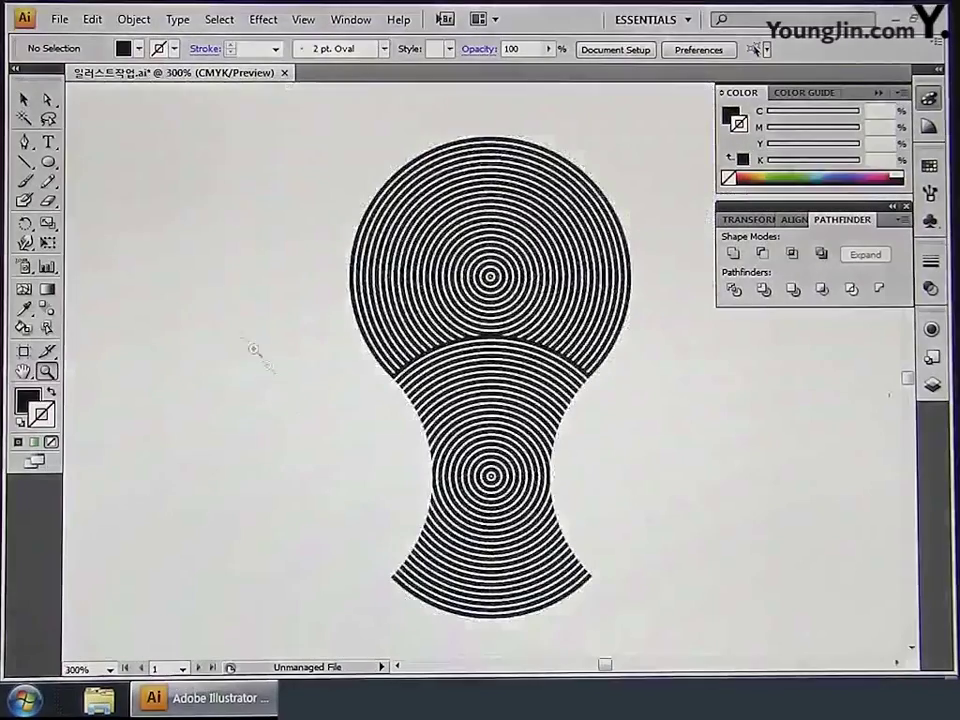
click(24, 99)
drag(221, 242, 651, 467)
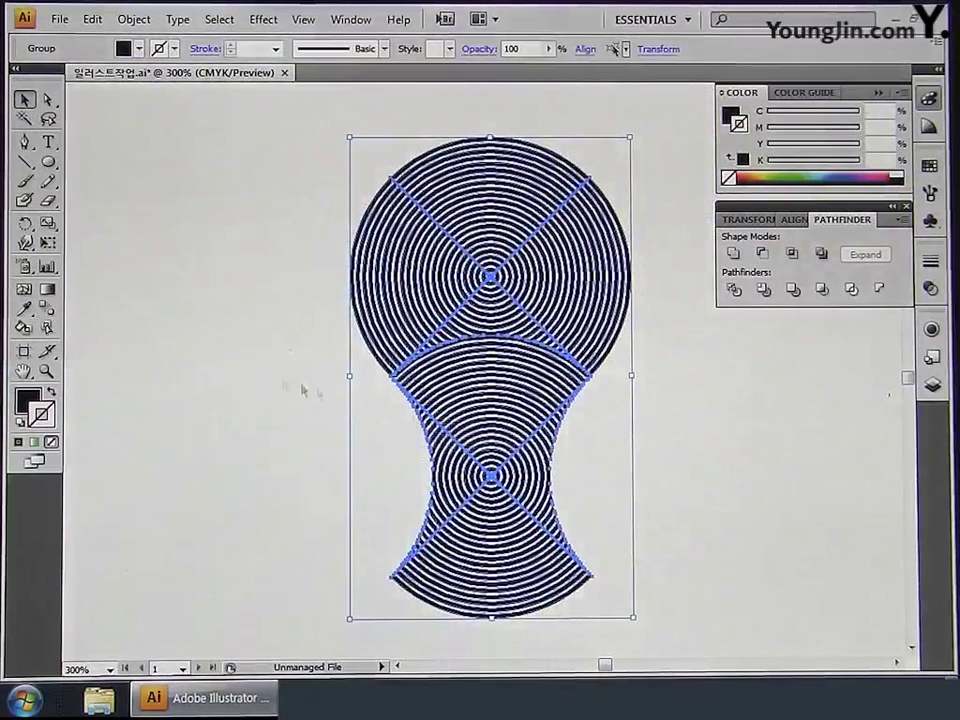
click(25, 224)
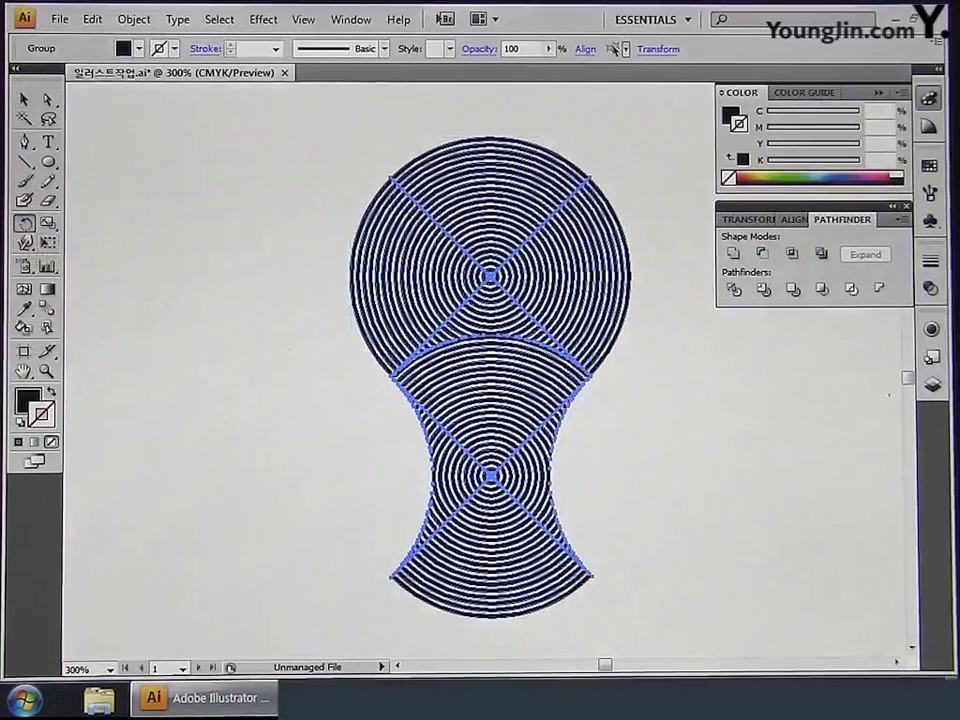
alt+click(592, 378)
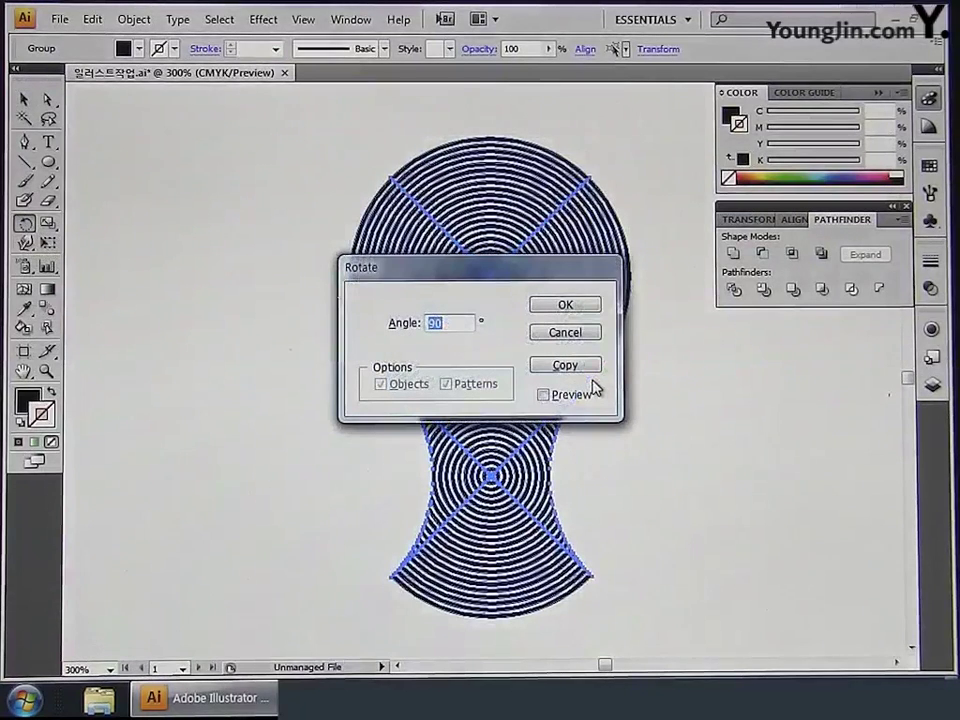
text(18)
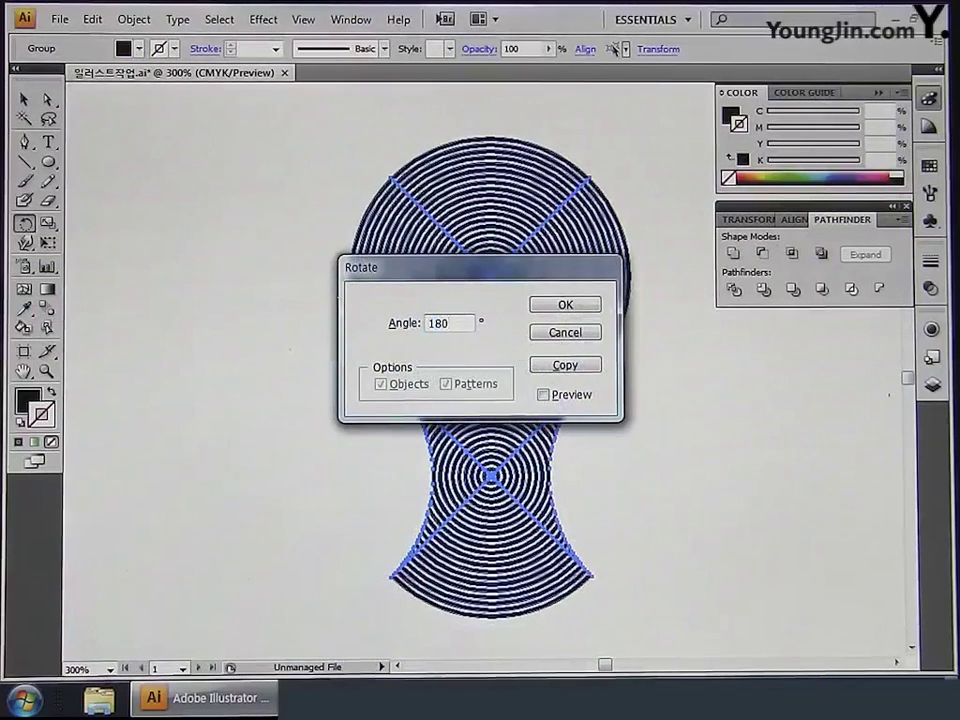
click(562, 370)
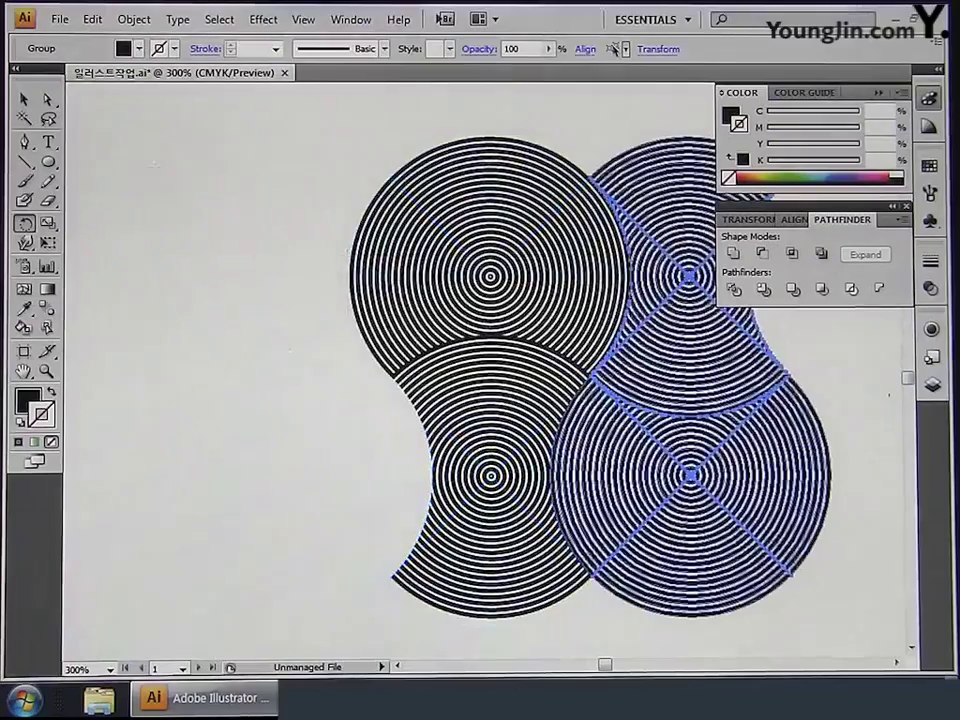
key(v)
click(343, 336)
Duplicate the block of four interlocking ring shapes horizontally to the right of the original.
scroll(325, 340, right, 1)
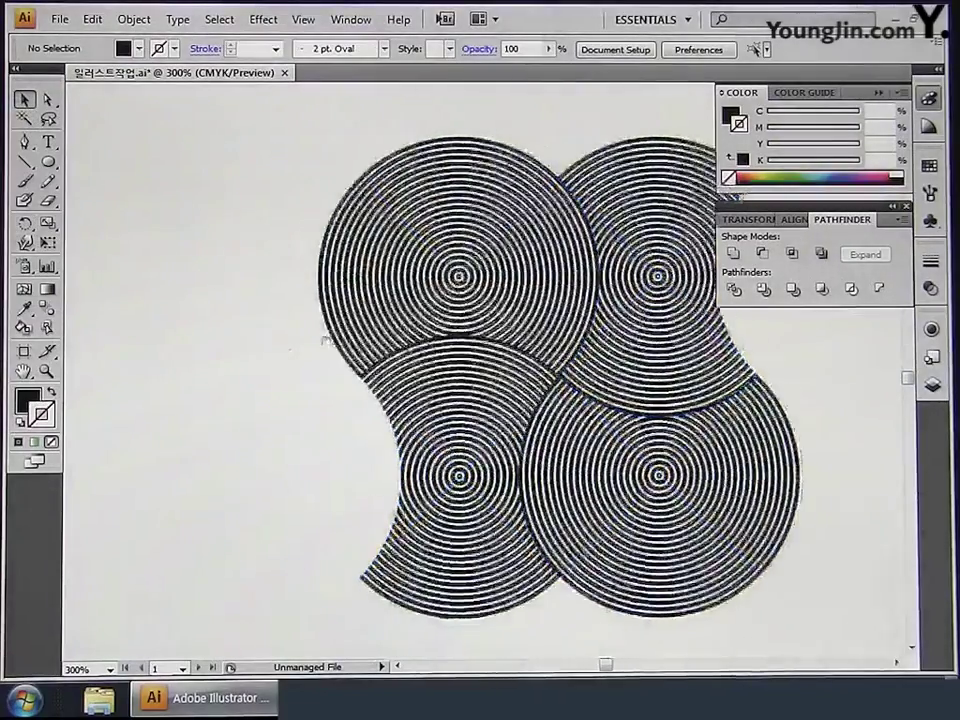
scroll(323, 340, right, 4)
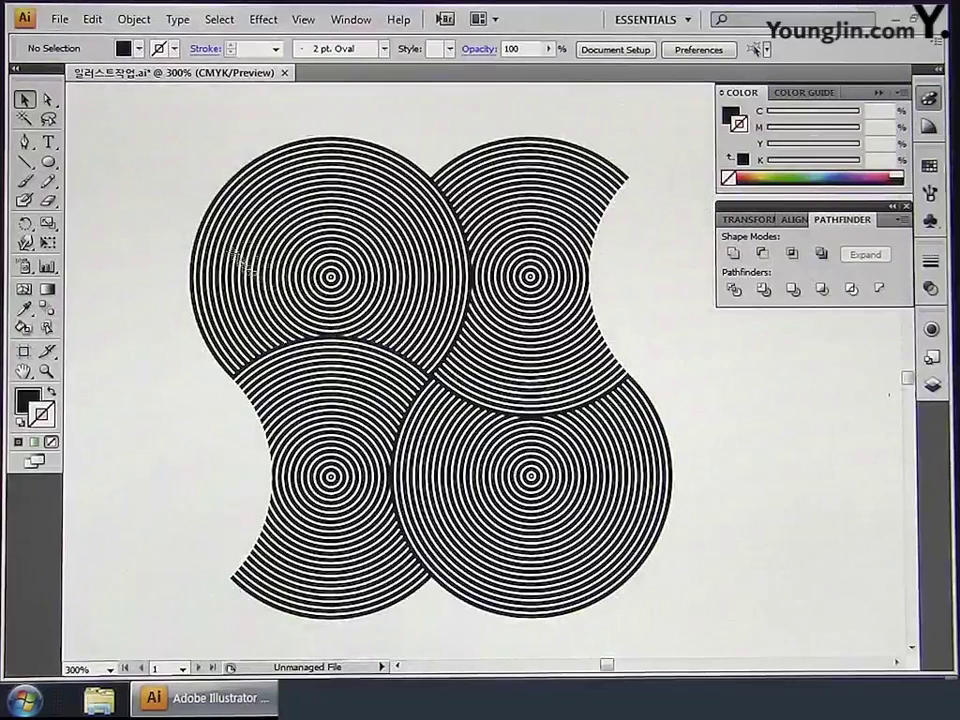
drag(110, 126, 742, 641)
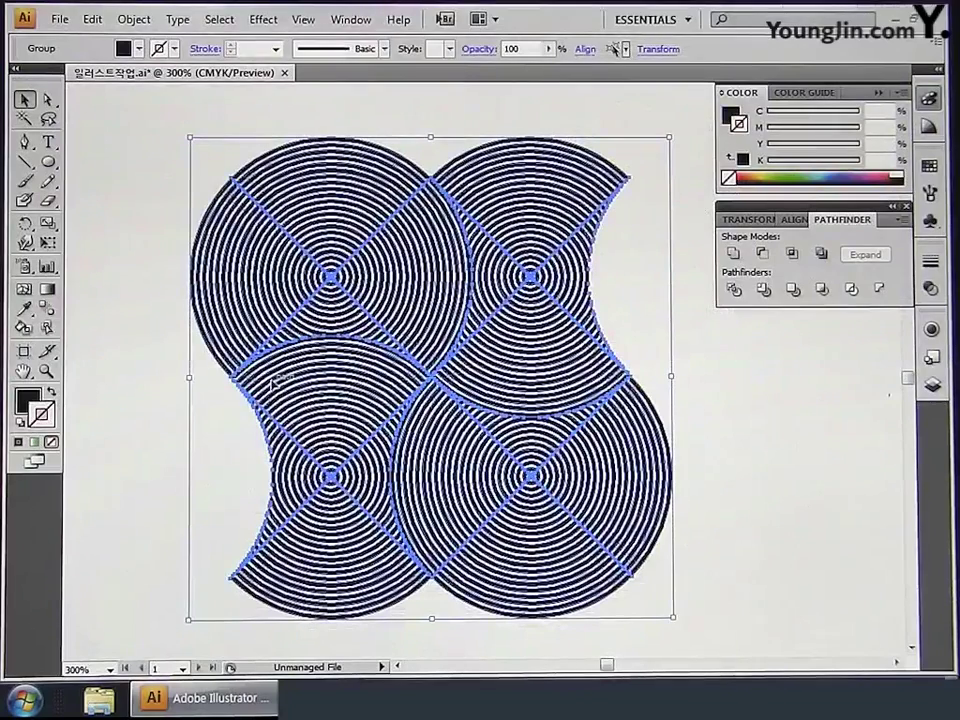
drag(242, 381, 677, 378)
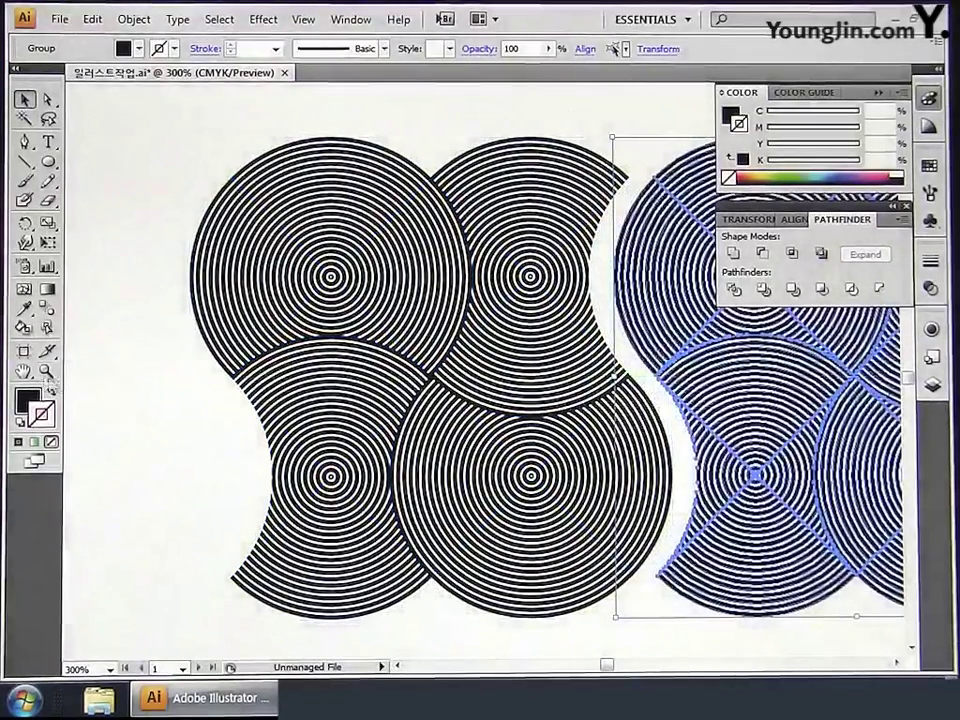
Move the duplicated block left so its curved edge fits exactly against the original block, and deselect.
key(z)
drag(715, 419, 714, 420)
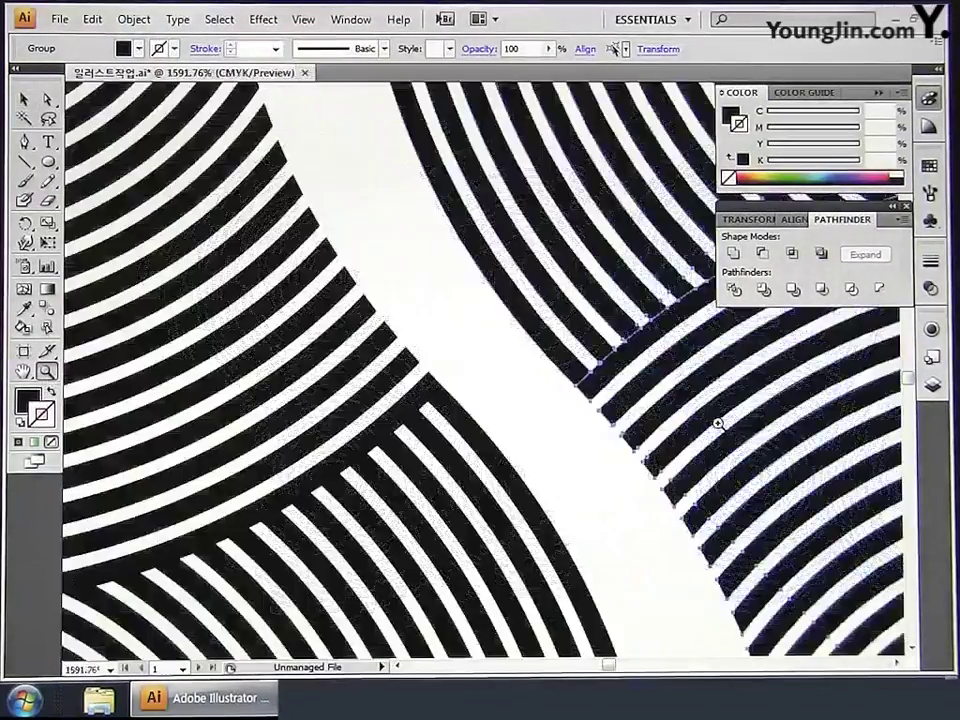
click(24, 99)
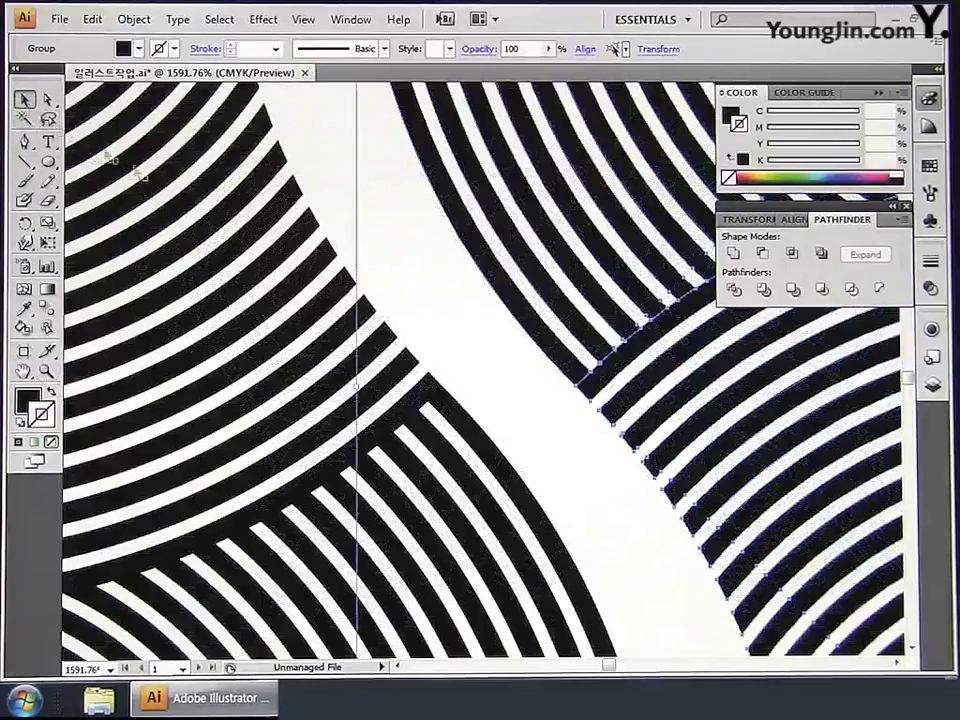
drag(546, 392, 447, 394)
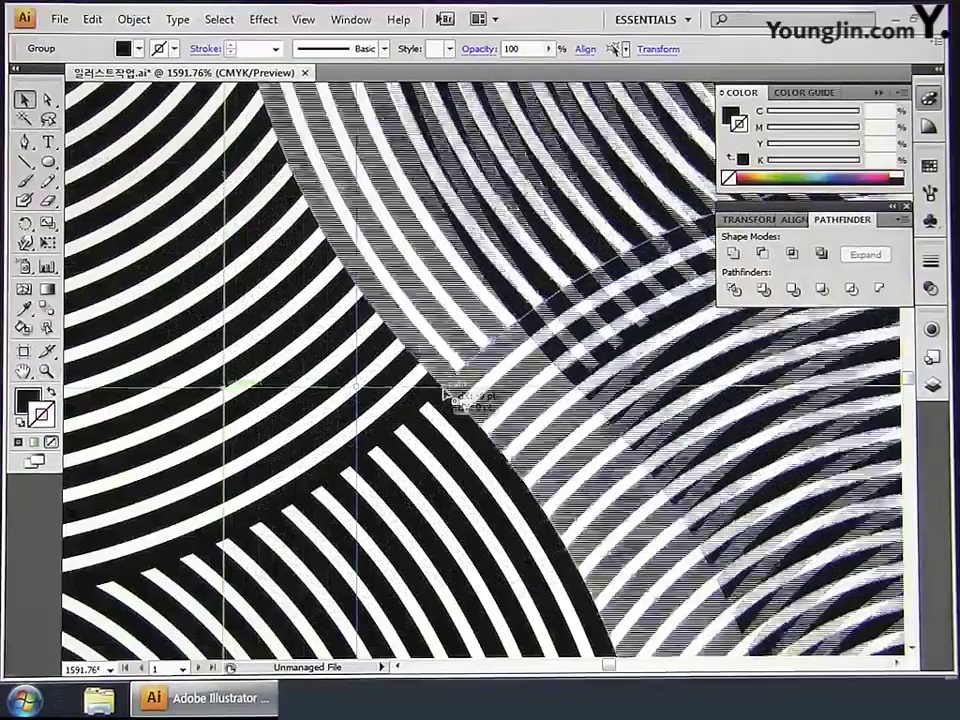
key(ctrl+minus)
key(ctrl+minus)
key(ctrl+minus)
key(ctrl+minus)
key(ctrl+minus)
key(ctrl+minus)
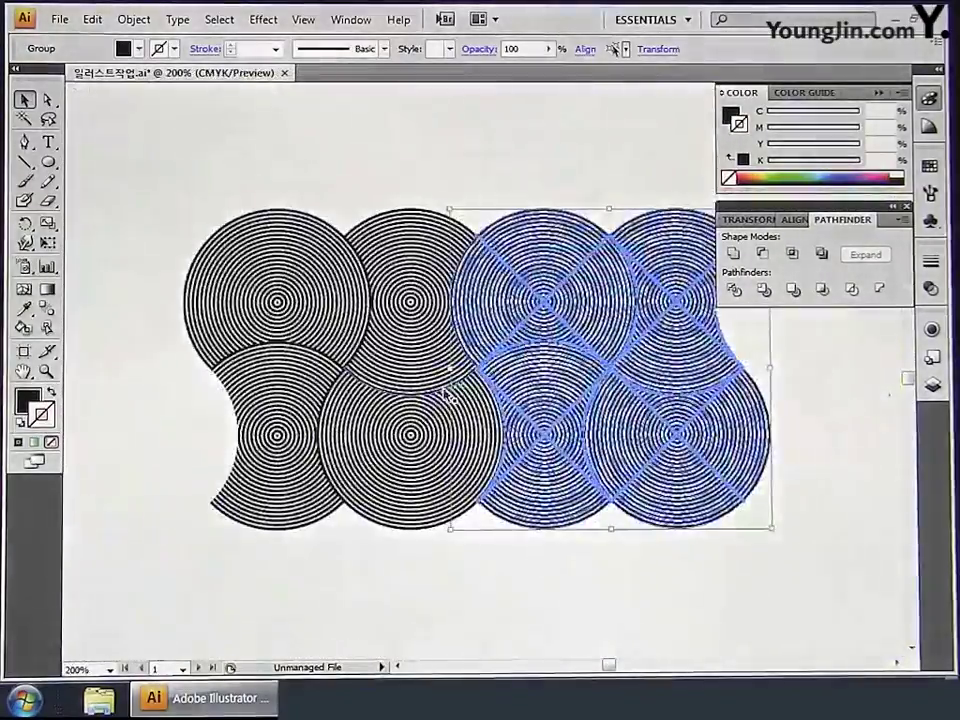
drag(525, 594, 484, 634)
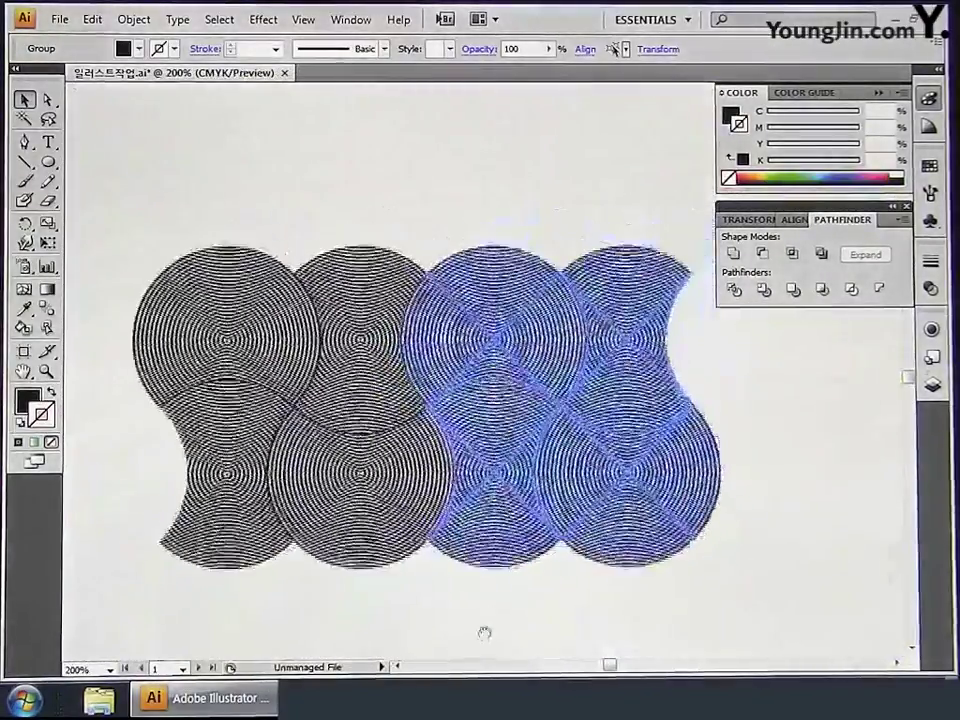
click(819, 422)
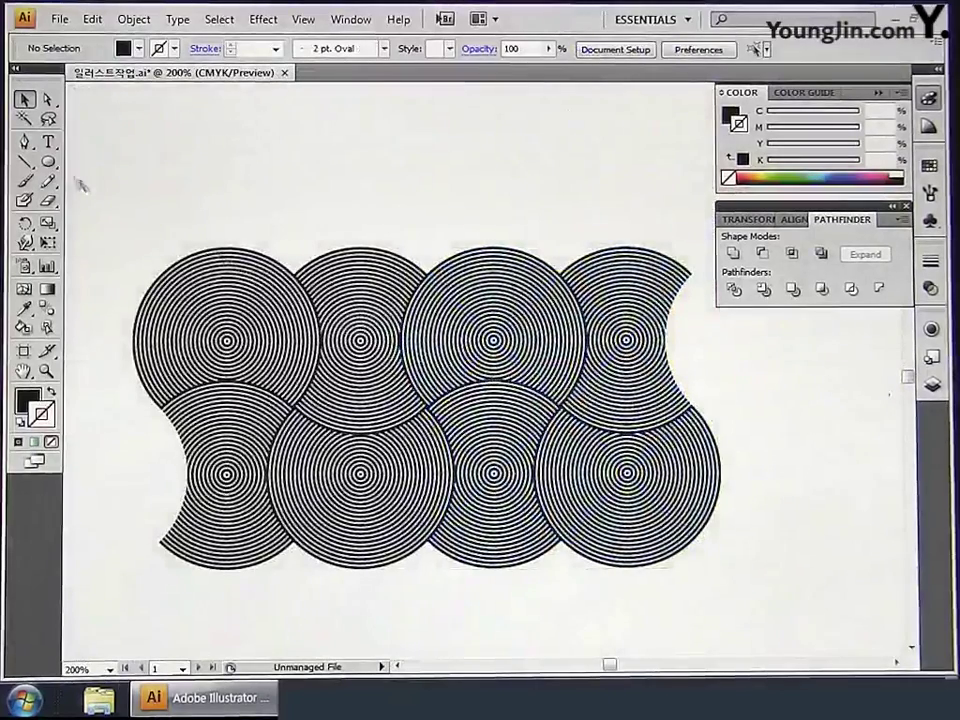
Draw a rectangle over the ring pattern and stretch its upper and lower edges to the points where neighbouring circles meet.
click(46, 164)
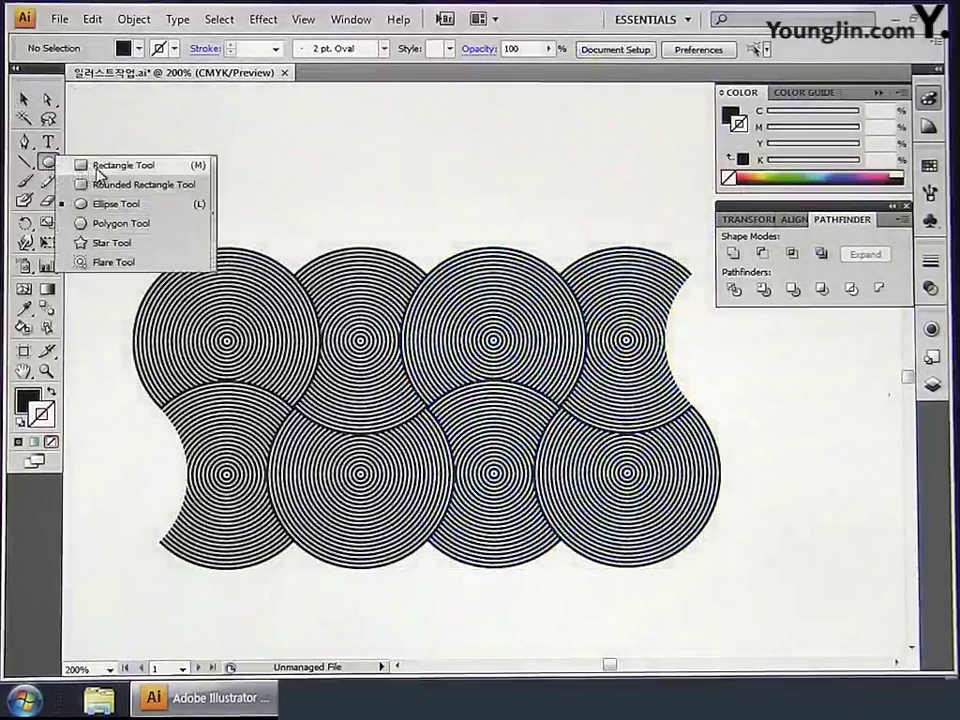
click(90, 166)
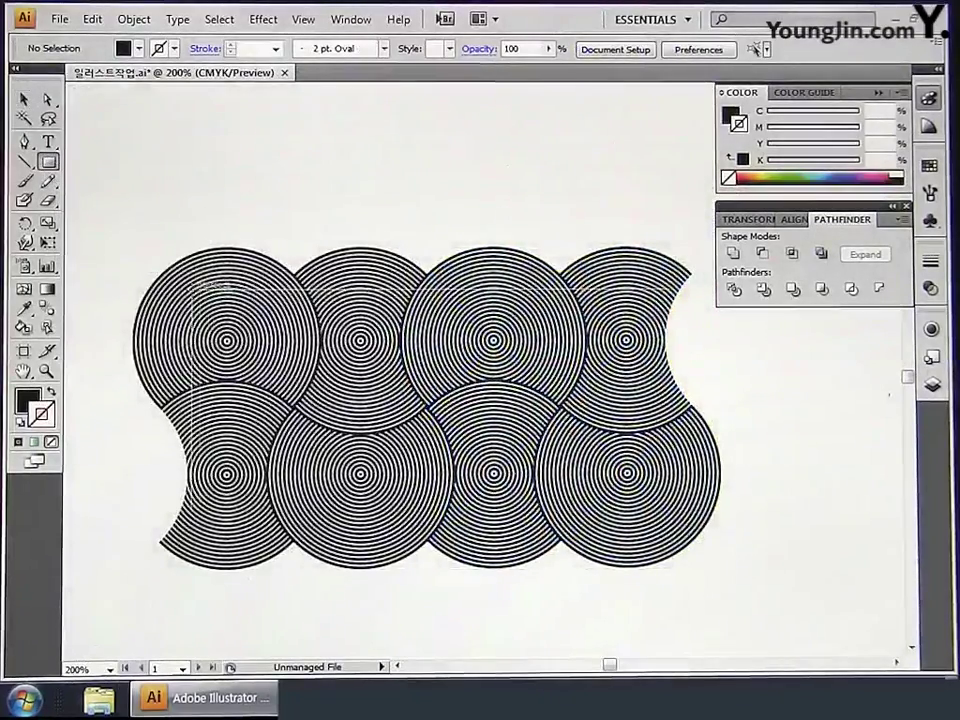
drag(196, 286, 660, 527)
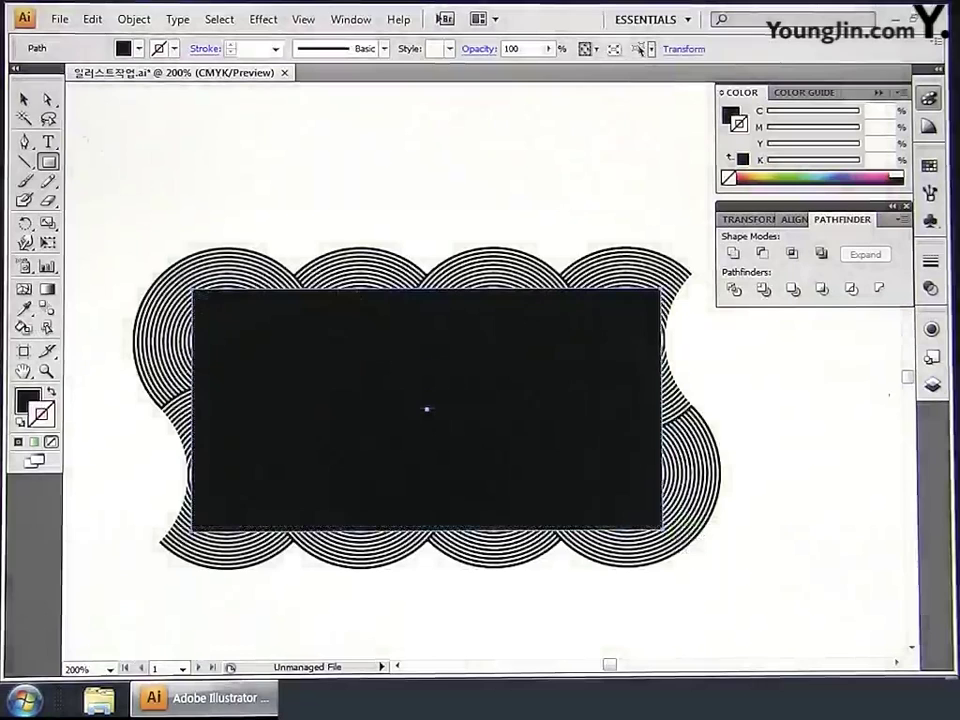
click(24, 99)
drag(428, 289, 428, 278)
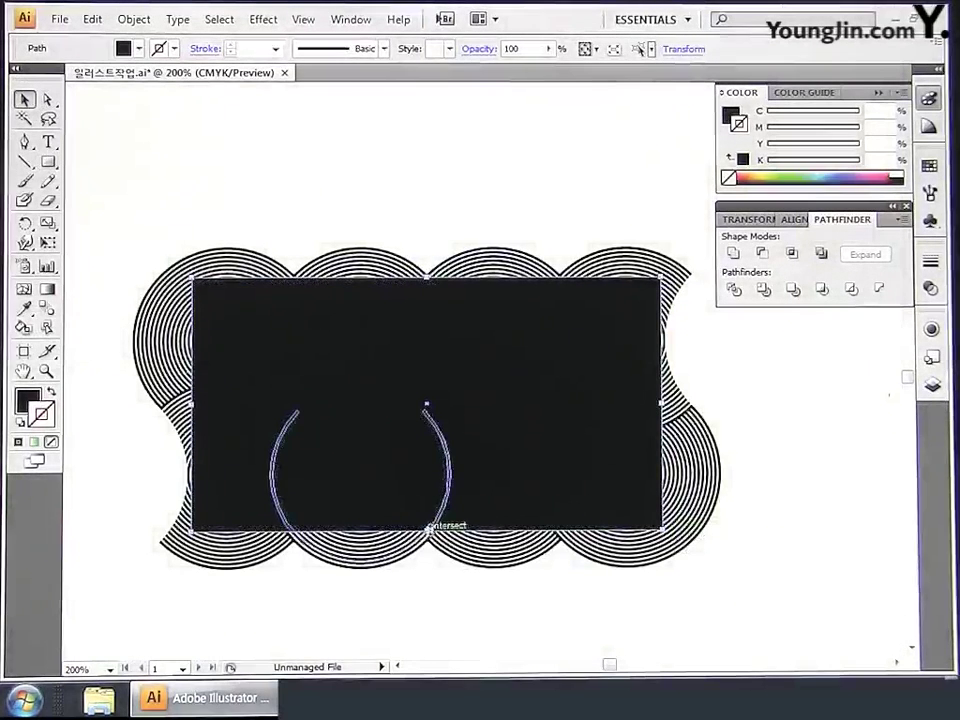
drag(429, 527, 432, 533)
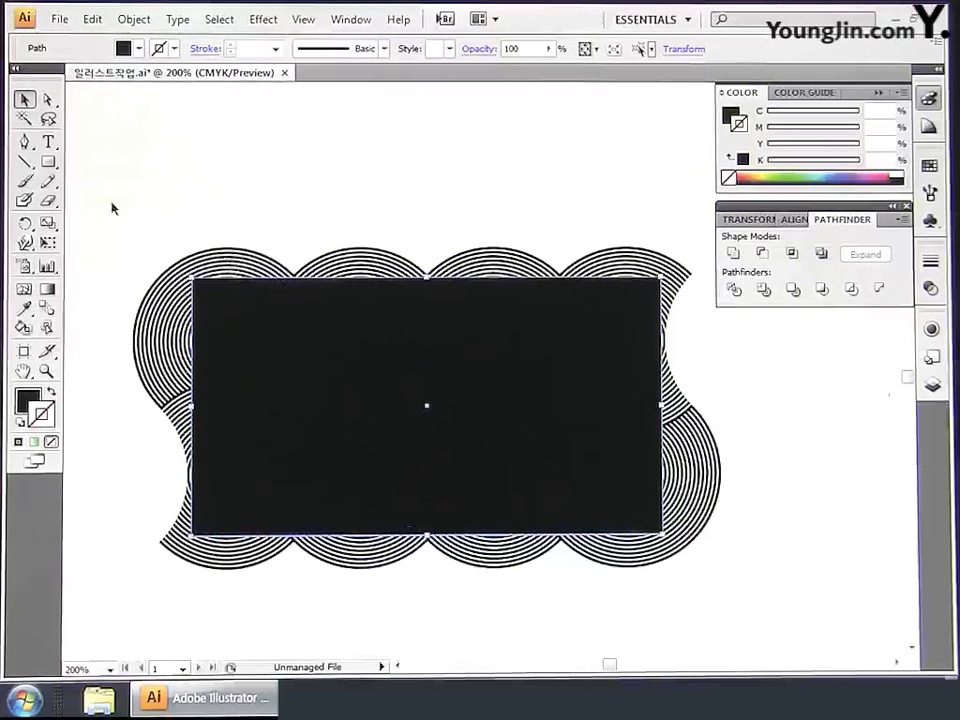
Clip all the ring shapes to the rectangle with a clipping mask.
drag(111, 204, 752, 615)
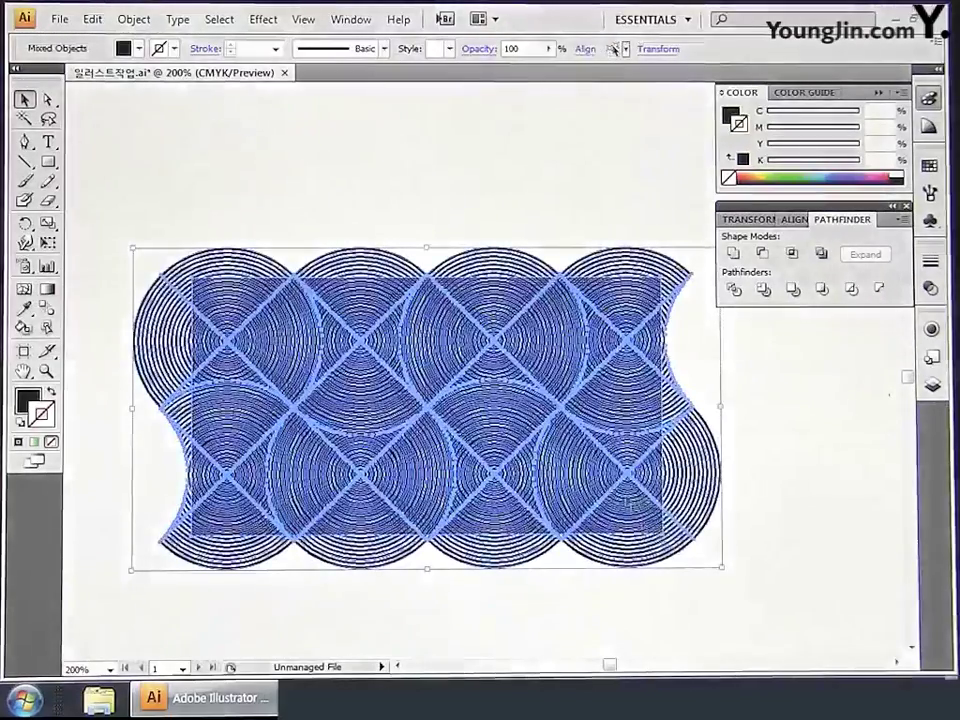
right_click(591, 437)
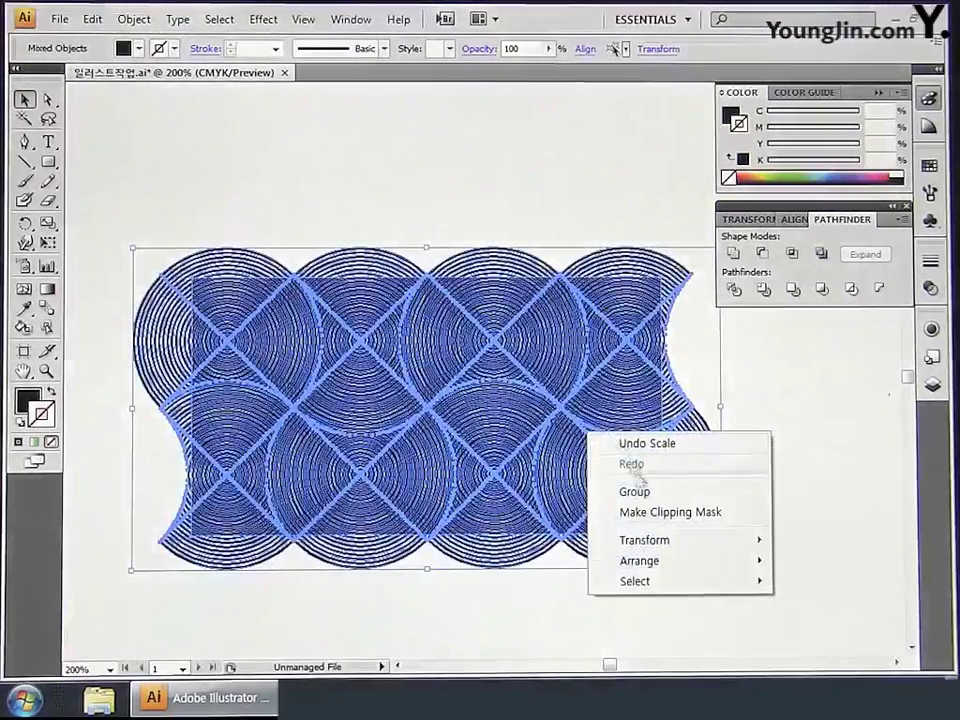
click(647, 513)
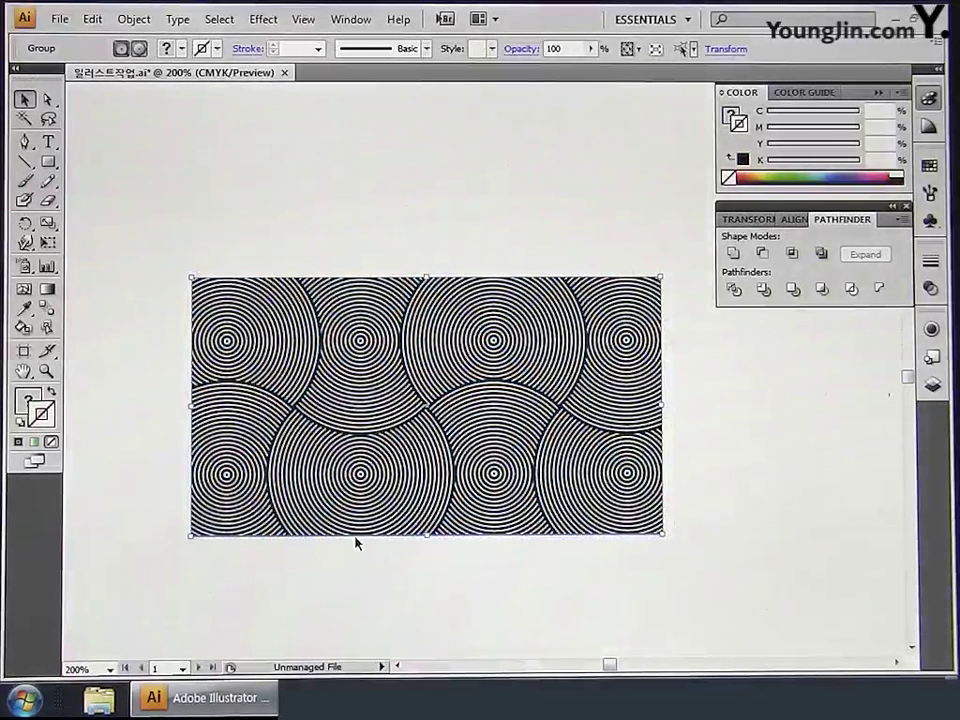
Isolate the clipped group, set all its ring shapes' fill to white (FFFFFF), and leave isolation mode.
double_click(292, 440)
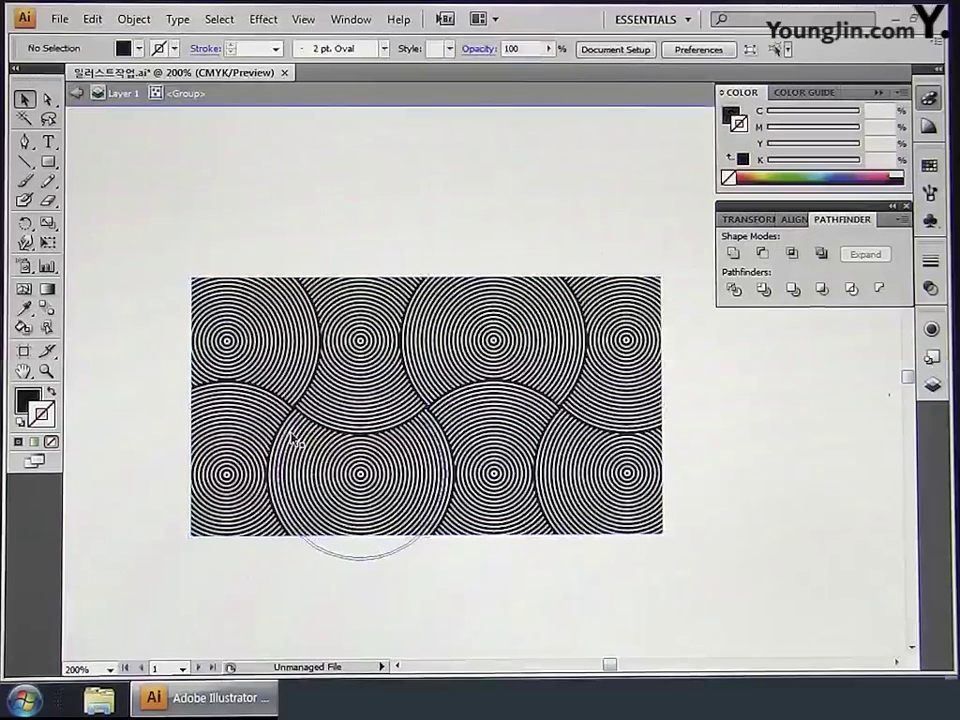
click(288, 376)
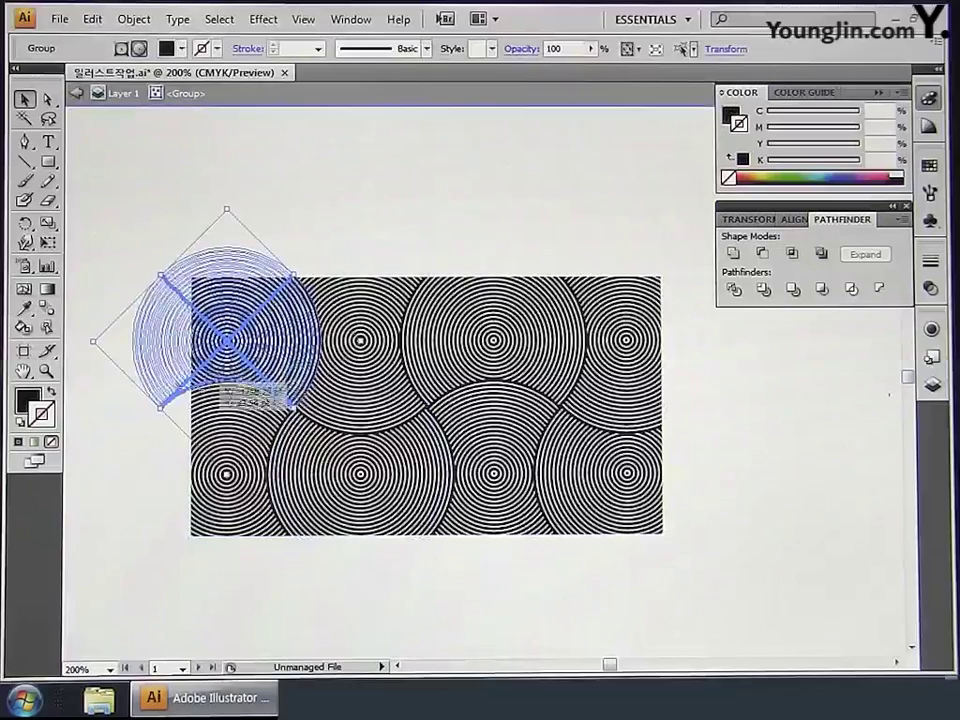
double_click(28, 400)
drag(279, 349, 248, 228)
click(688, 241)
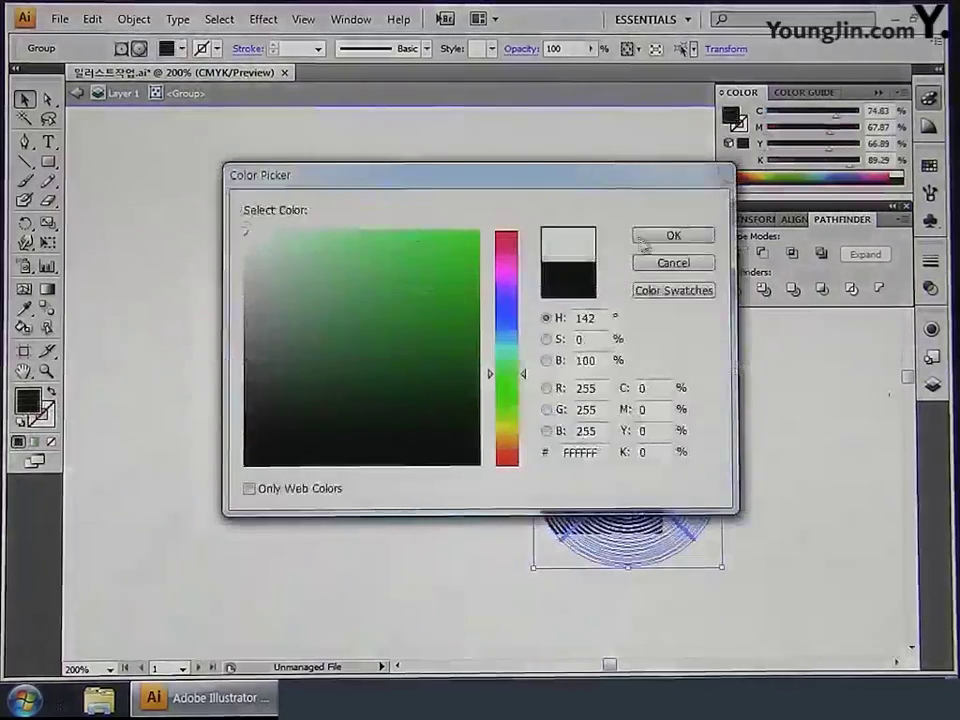
click(649, 242)
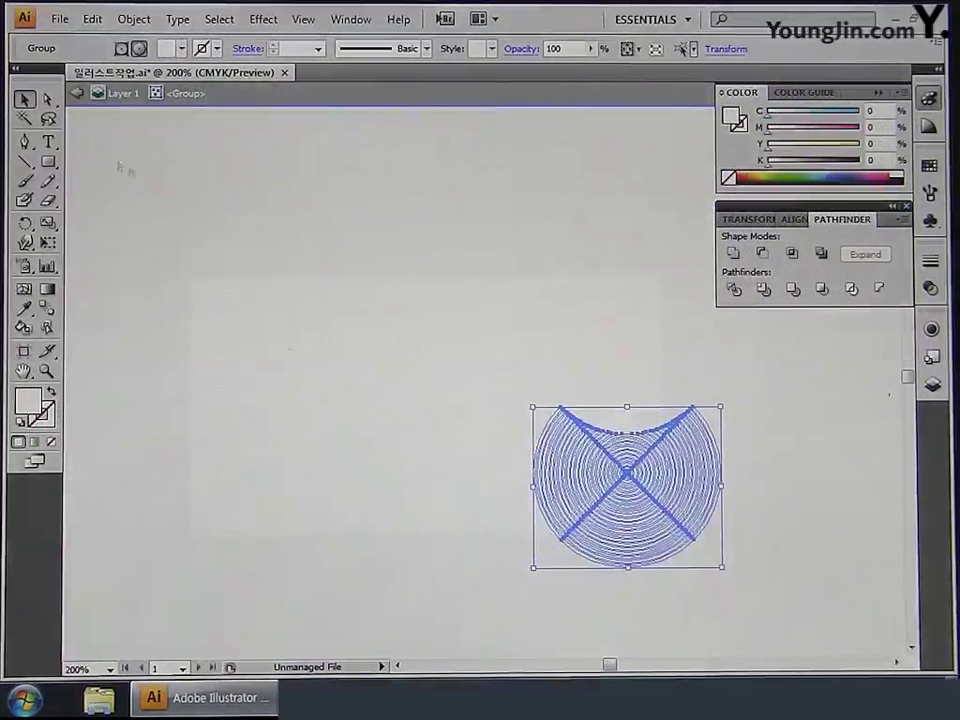
click(77, 93)
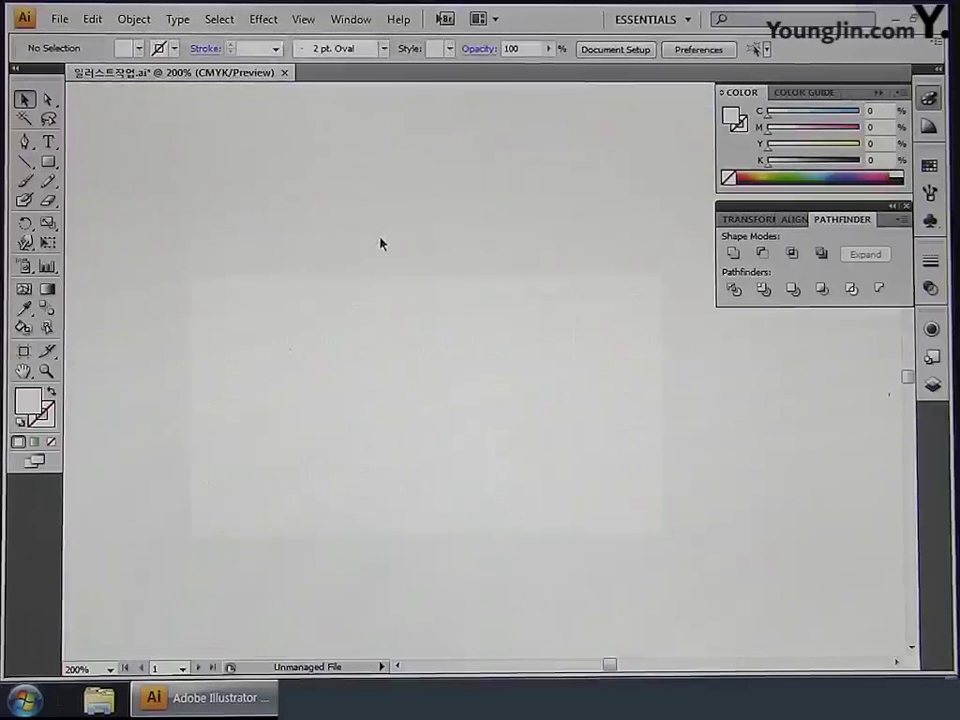
drag(146, 236, 700, 597)
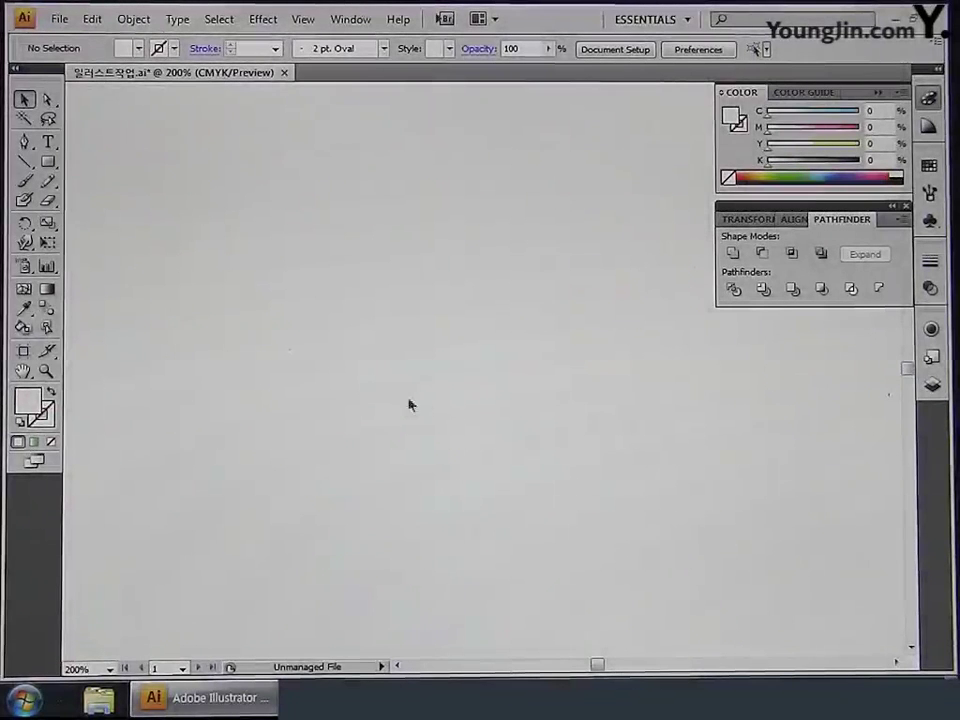
Draw a closed swirl outline with the Pen tool, a tapering stem curling into a spiral head.
click(23, 143)
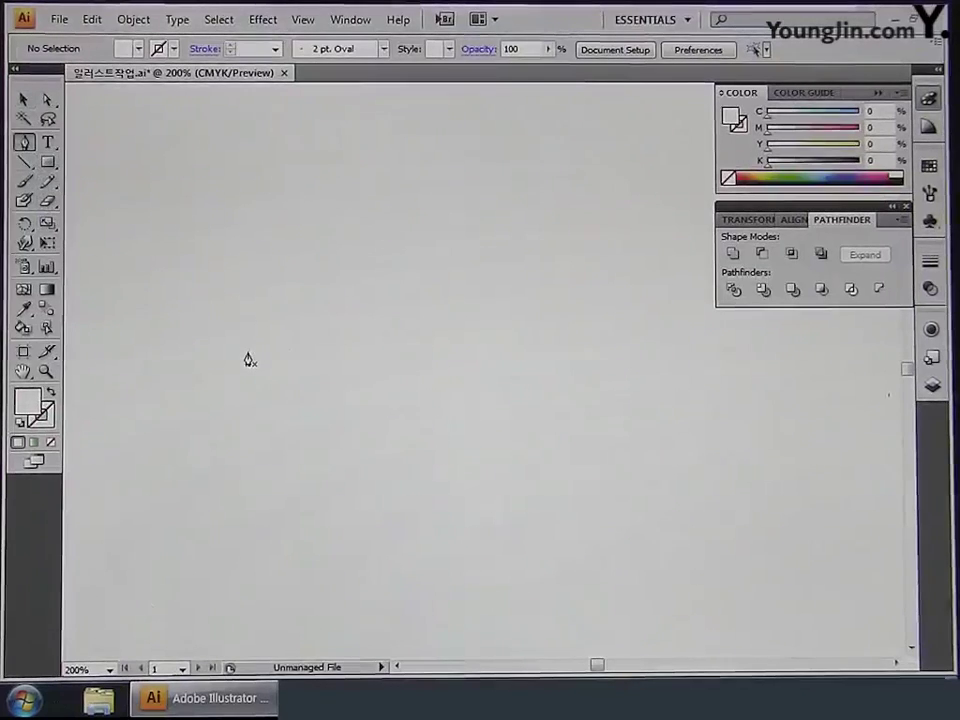
click(189, 357)
drag(332, 320, 375, 300)
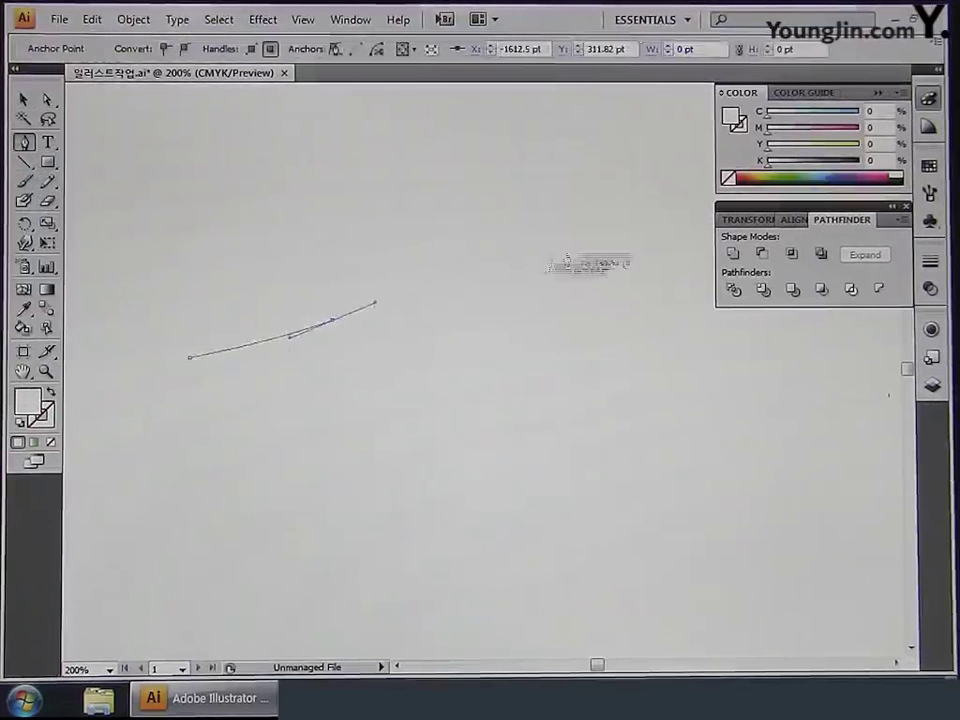
drag(579, 249, 624, 268)
drag(653, 430, 568, 467)
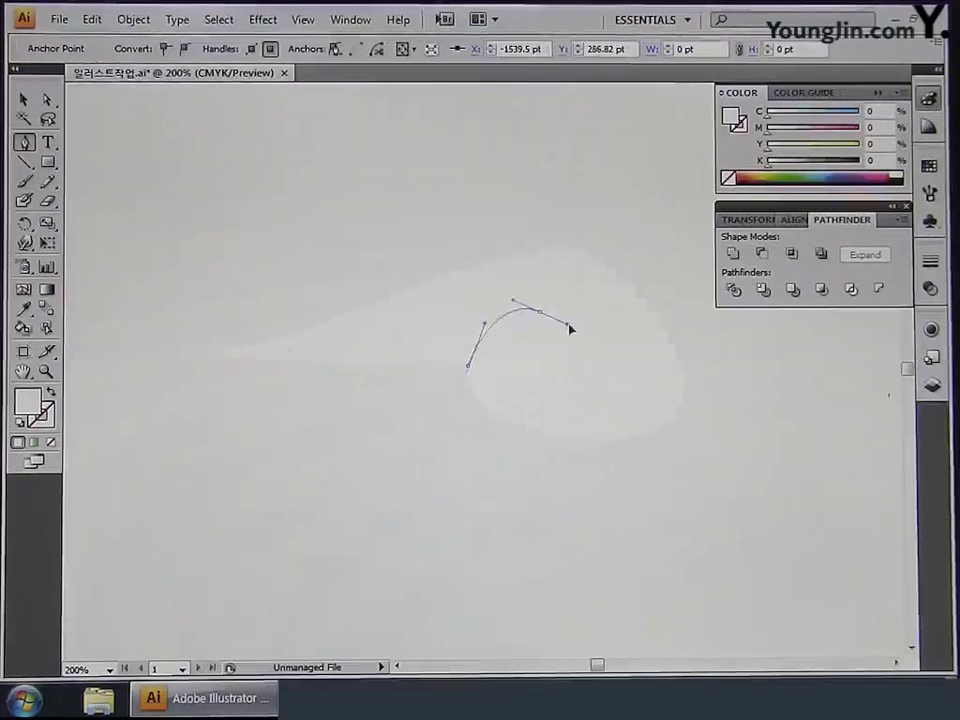
drag(525, 378, 555, 365)
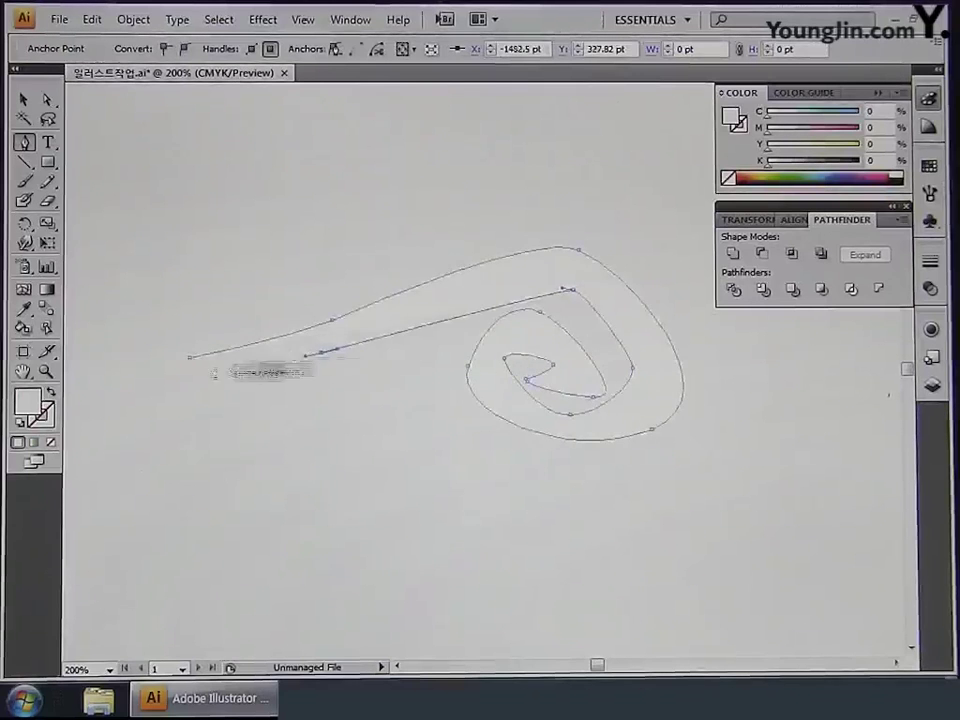
click(189, 358)
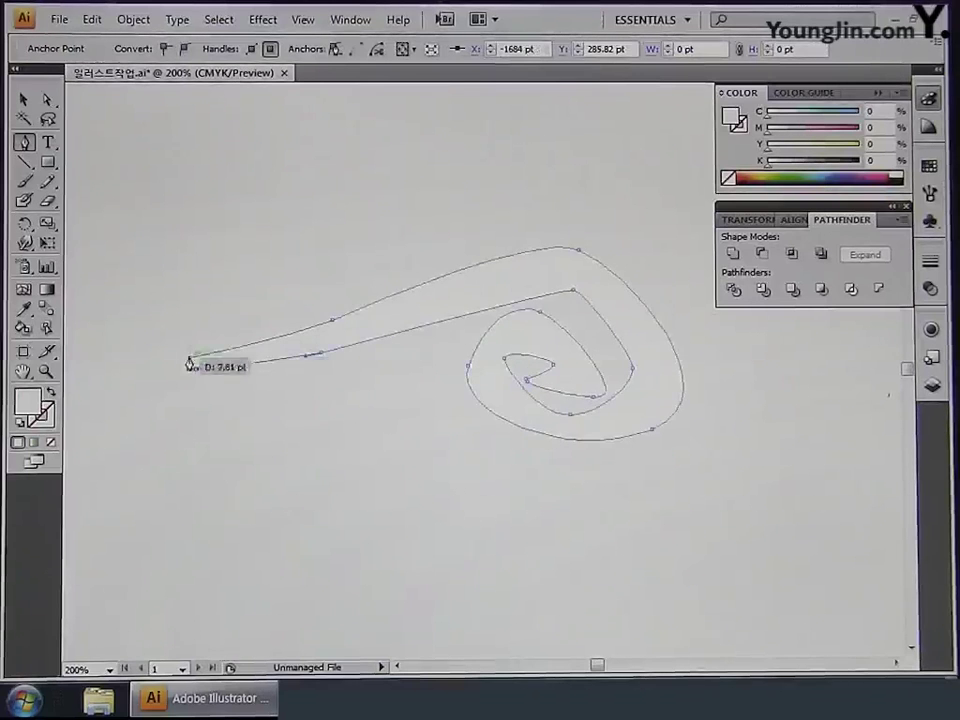
Set the swirl's fill to black (000000).
double_click(36, 407)
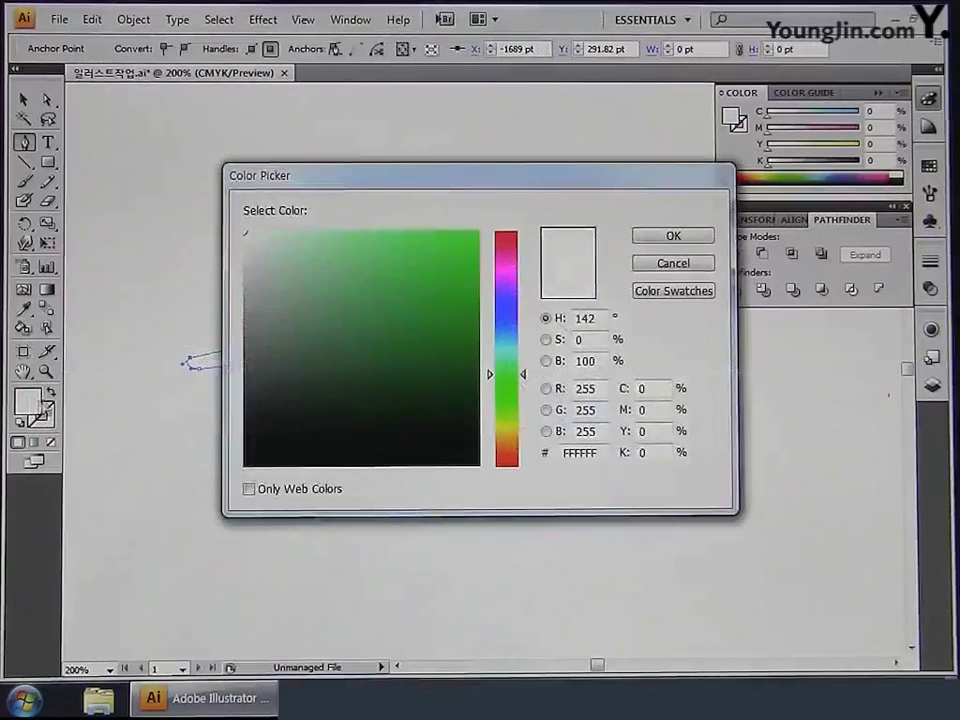
drag(311, 422, 229, 472)
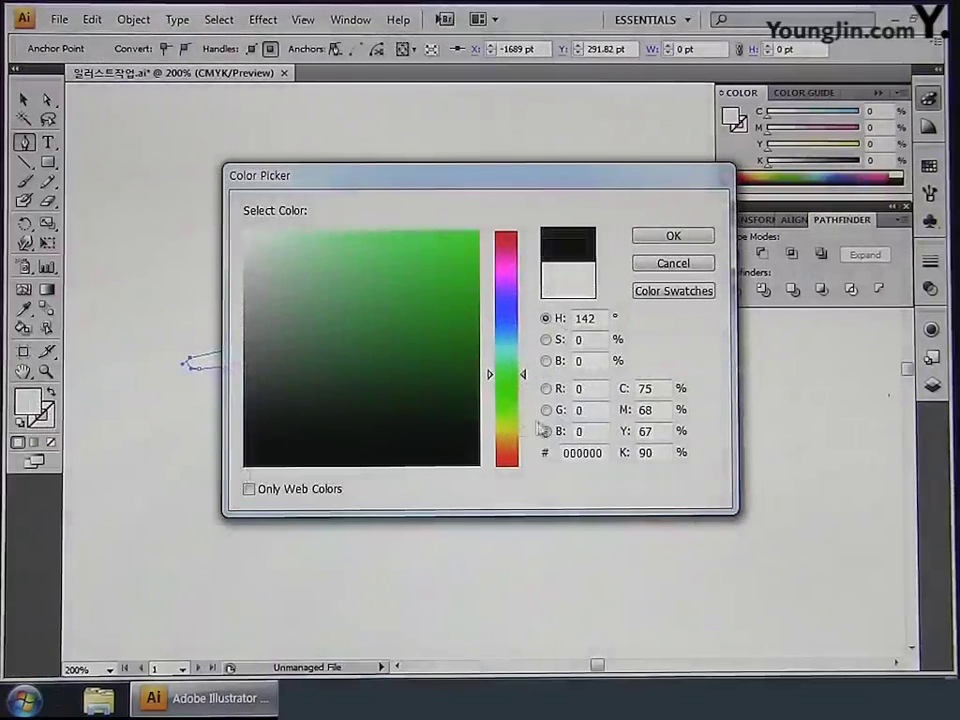
click(665, 238)
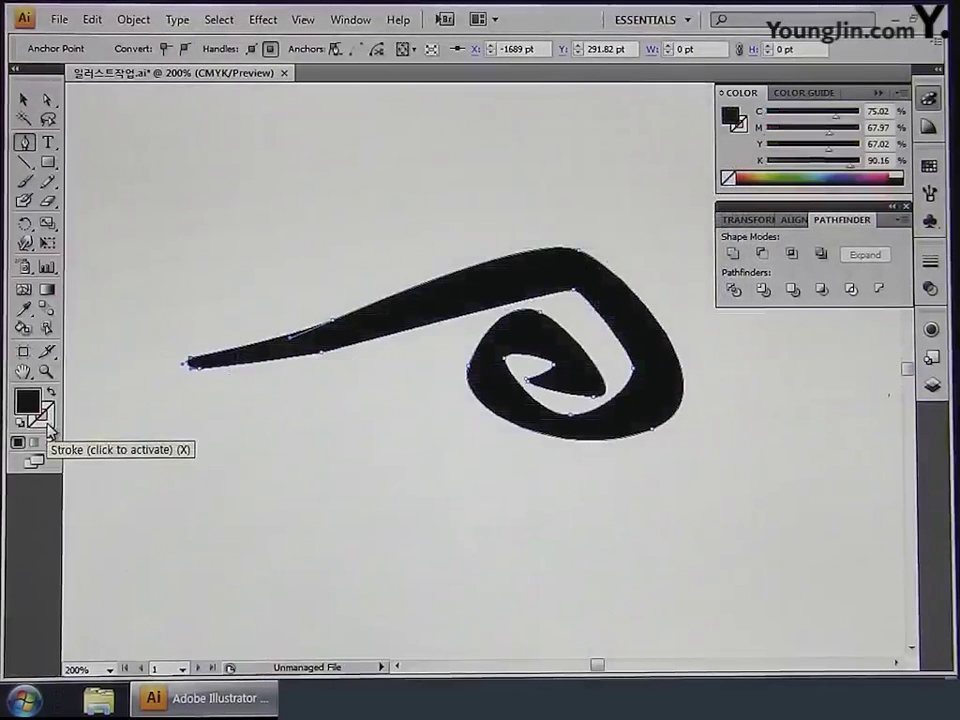
Smooth the swirl's upper outer edge by adjusting the anchor points and direction handles along the stem and the crest.
click(50, 101)
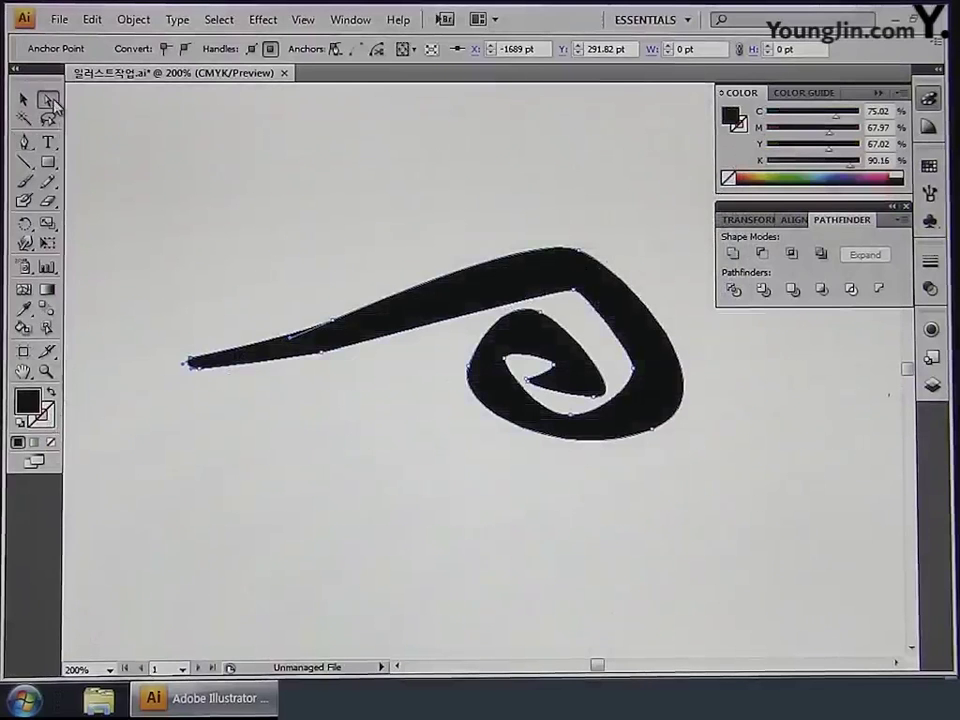
click(375, 306)
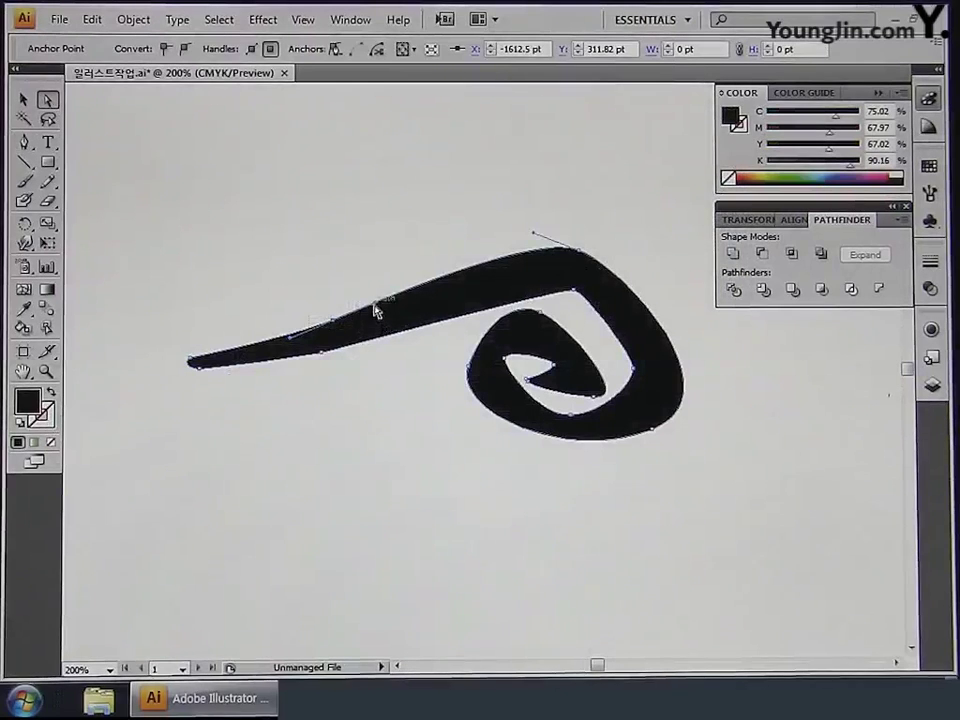
drag(390, 318, 362, 328)
key(p)
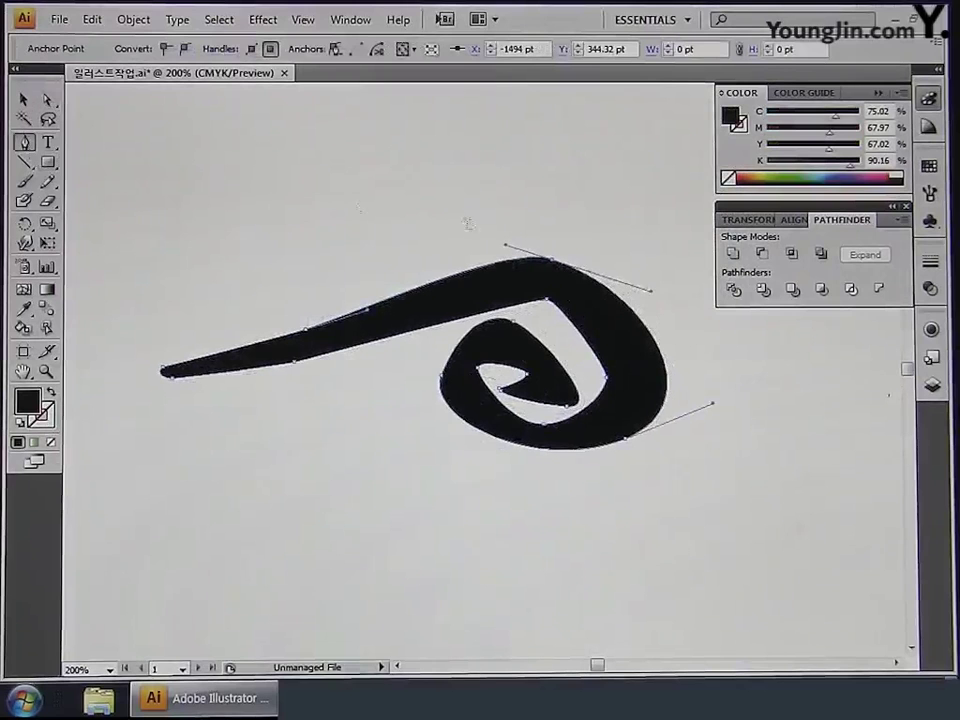
drag(494, 234, 471, 240)
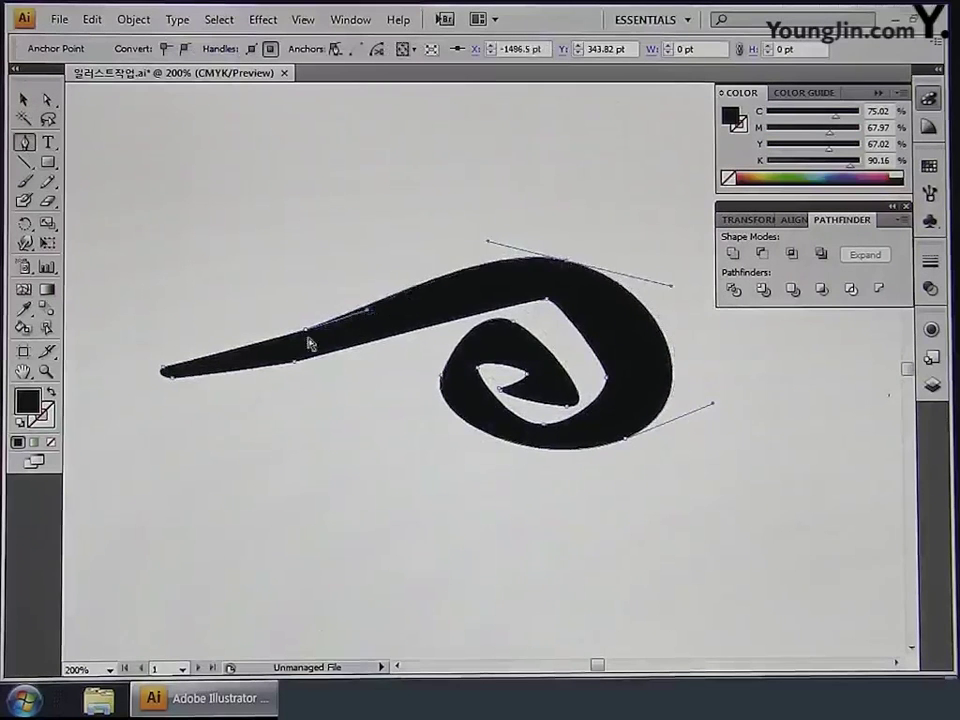
drag(307, 342, 240, 366)
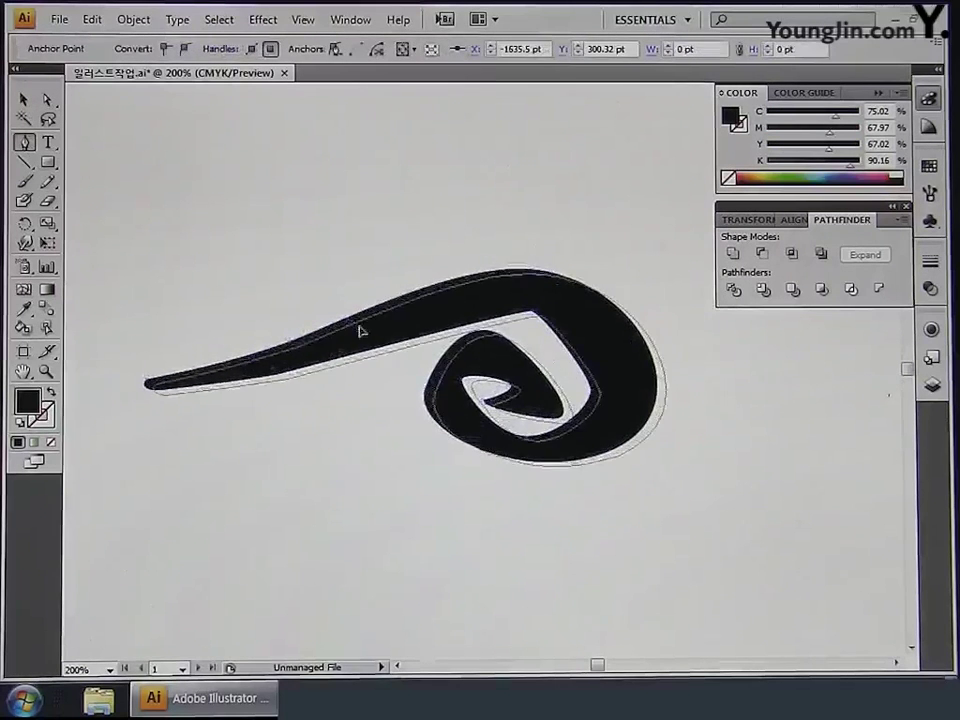
drag(360, 328, 372, 318)
drag(455, 253, 479, 257)
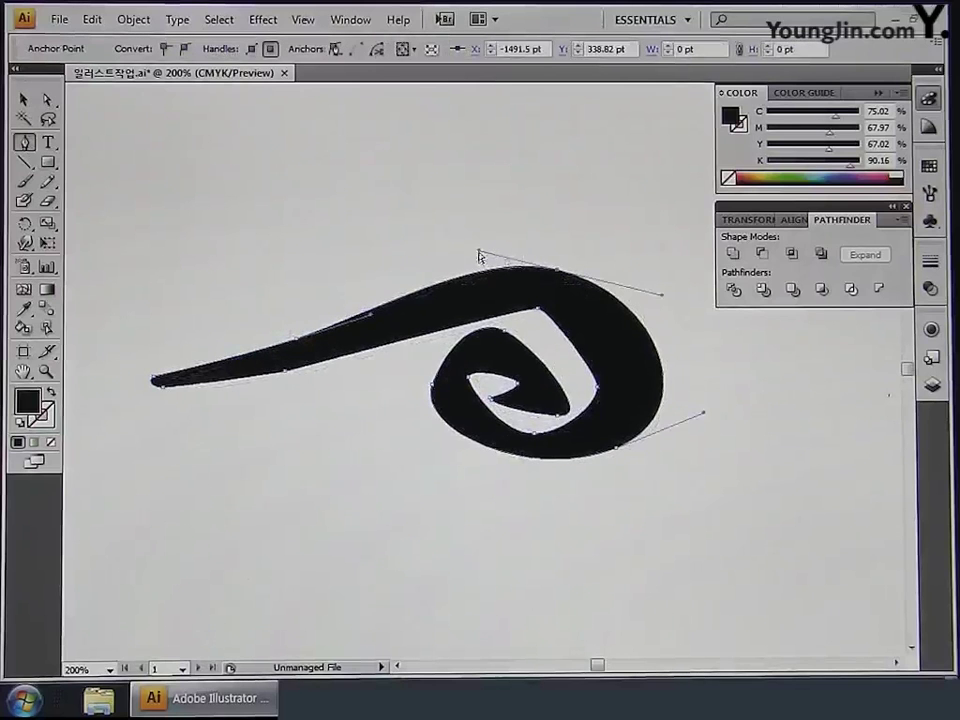
Reshape the stem's lower edge and the sharp inner corner beneath the crest into one smooth curve.
click(296, 370)
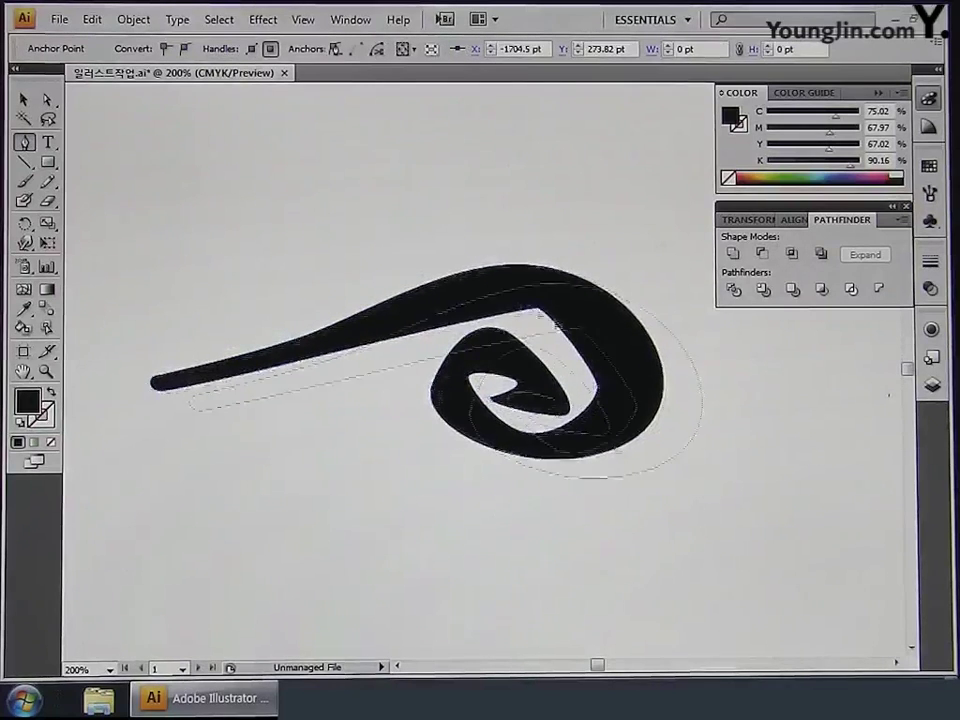
drag(538, 310, 620, 342)
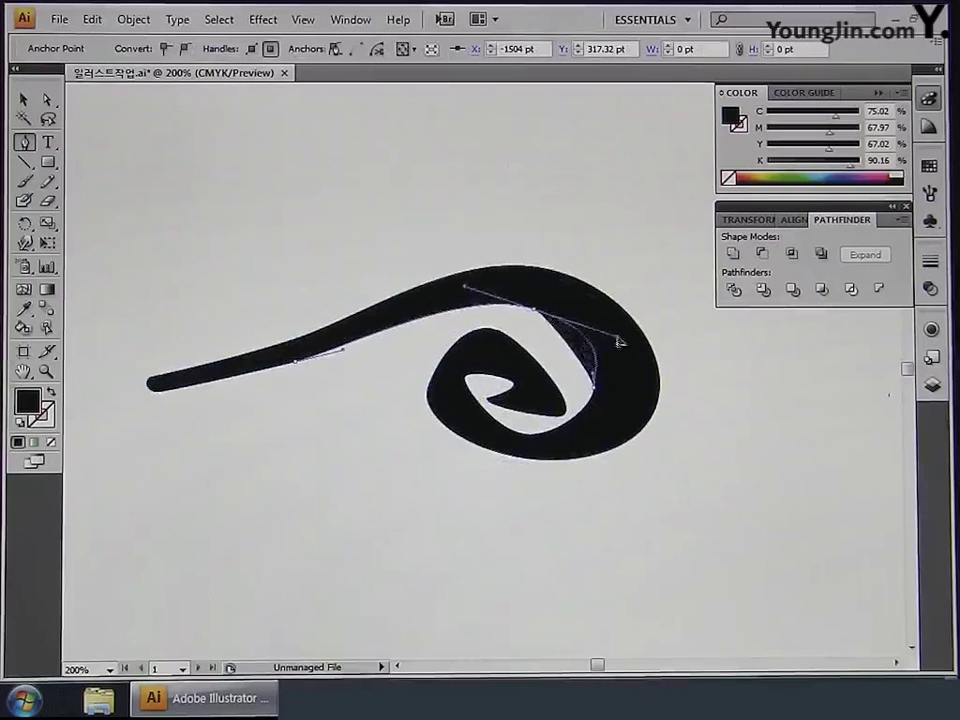
drag(547, 257, 541, 309)
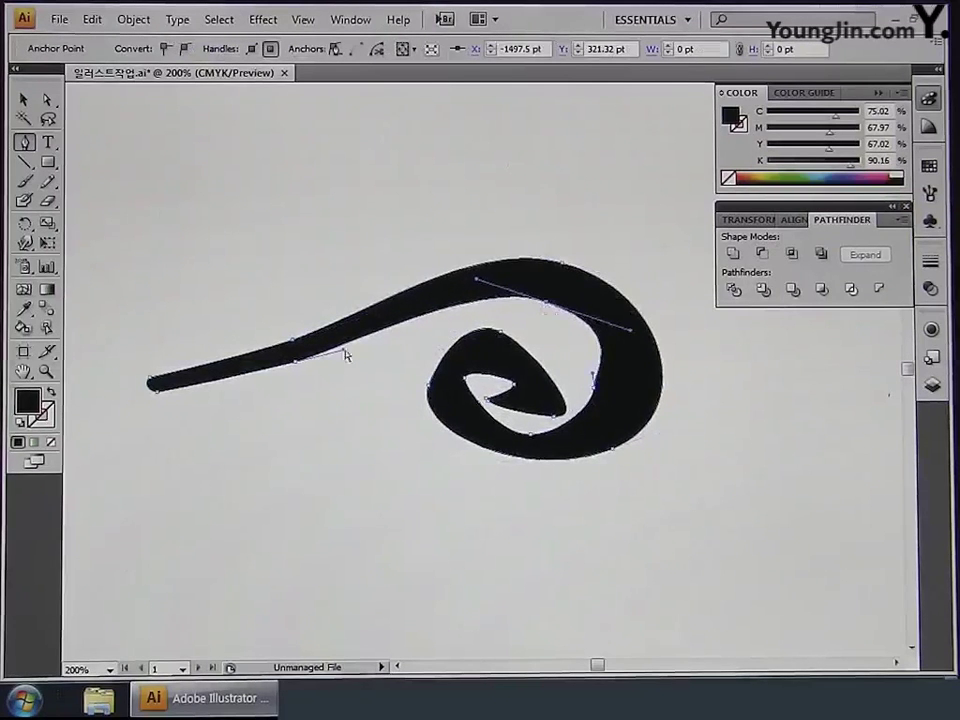
drag(345, 355, 397, 340)
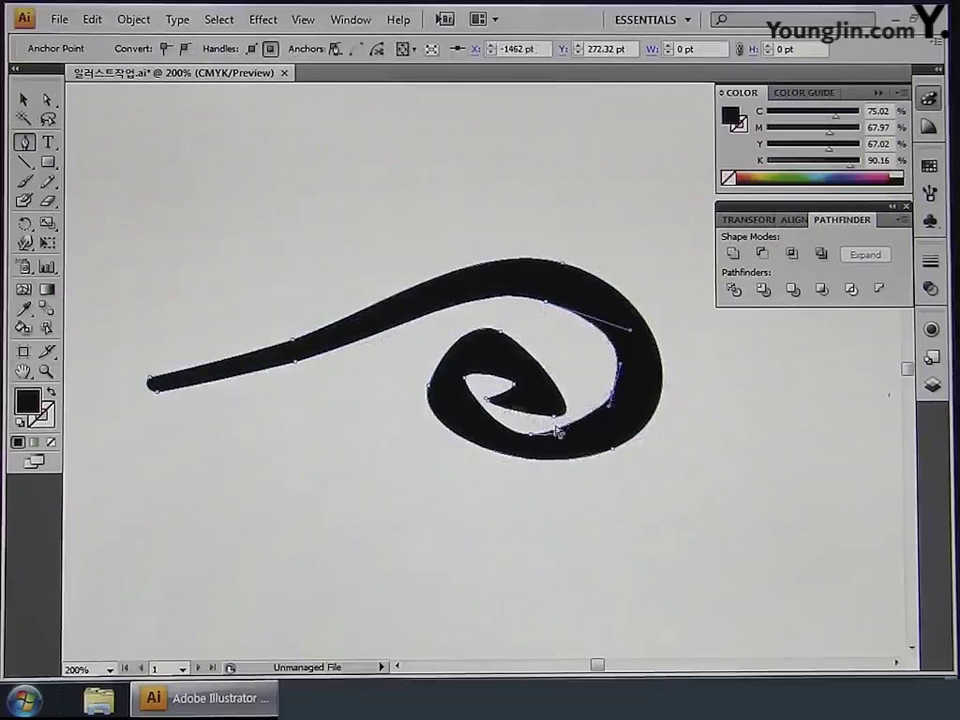
Refine the anchor points and handles of the spiral head into a round, evenly thick coil that ends in a pointed tip.
drag(412, 434, 428, 440)
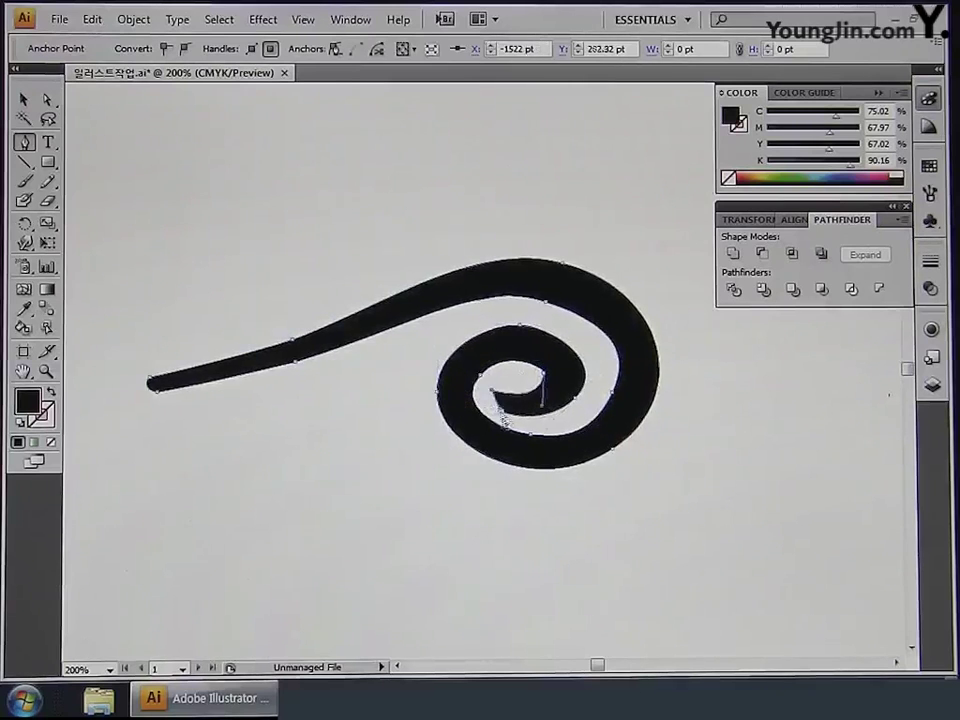
click(631, 334)
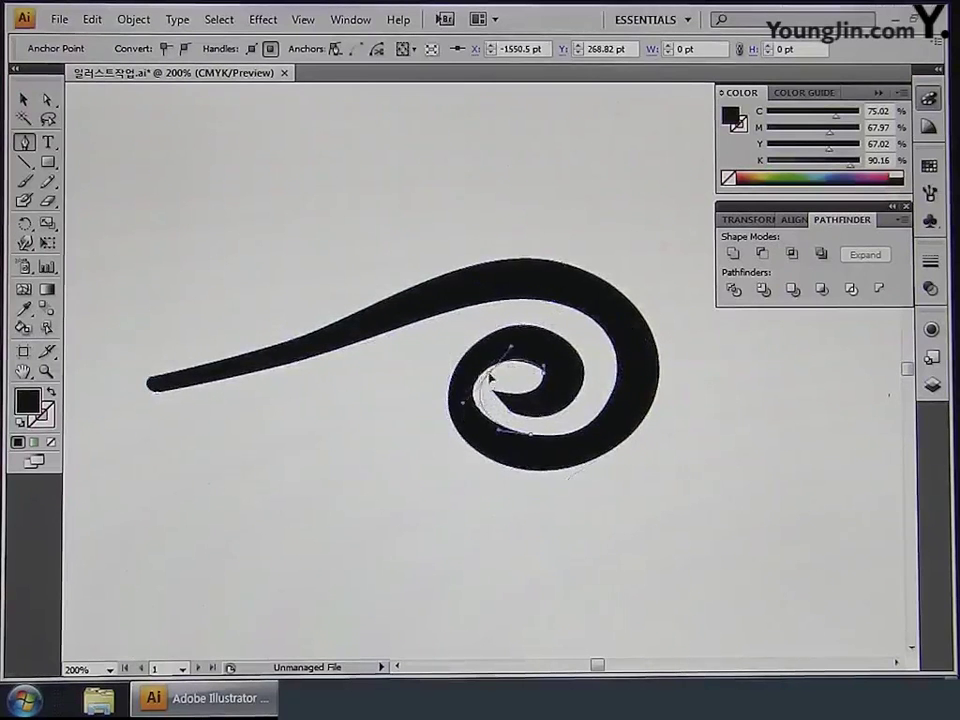
mouse_move(517, 378)
mouse_down()
mouse_move(514, 388)
mouse_move(500, 372)
mouse_up()
click(524, 343)
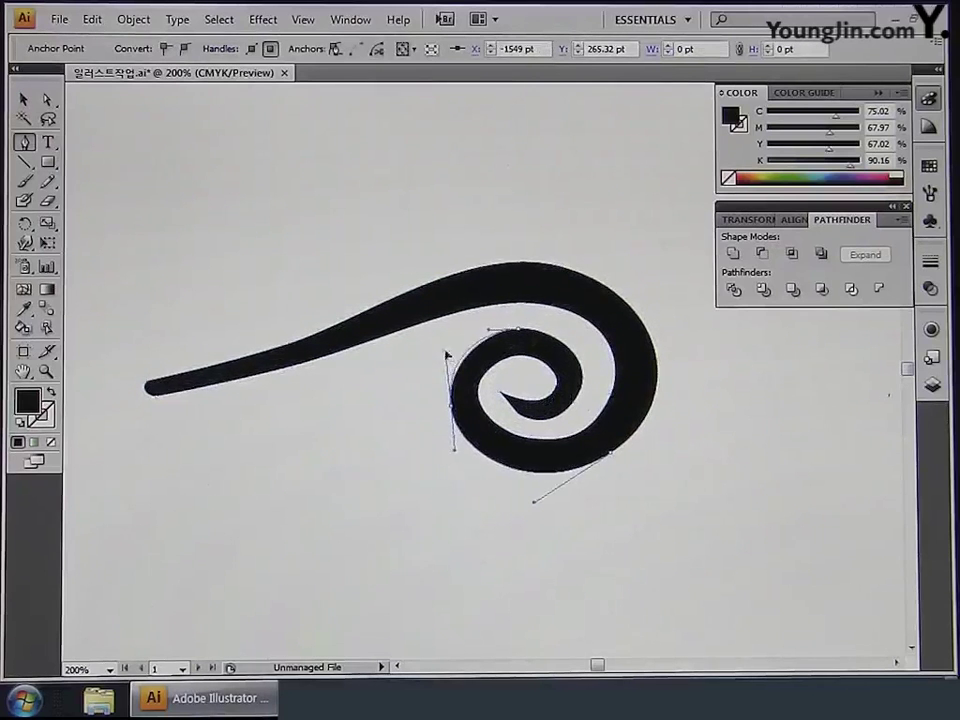
drag(368, 323, 409, 314)
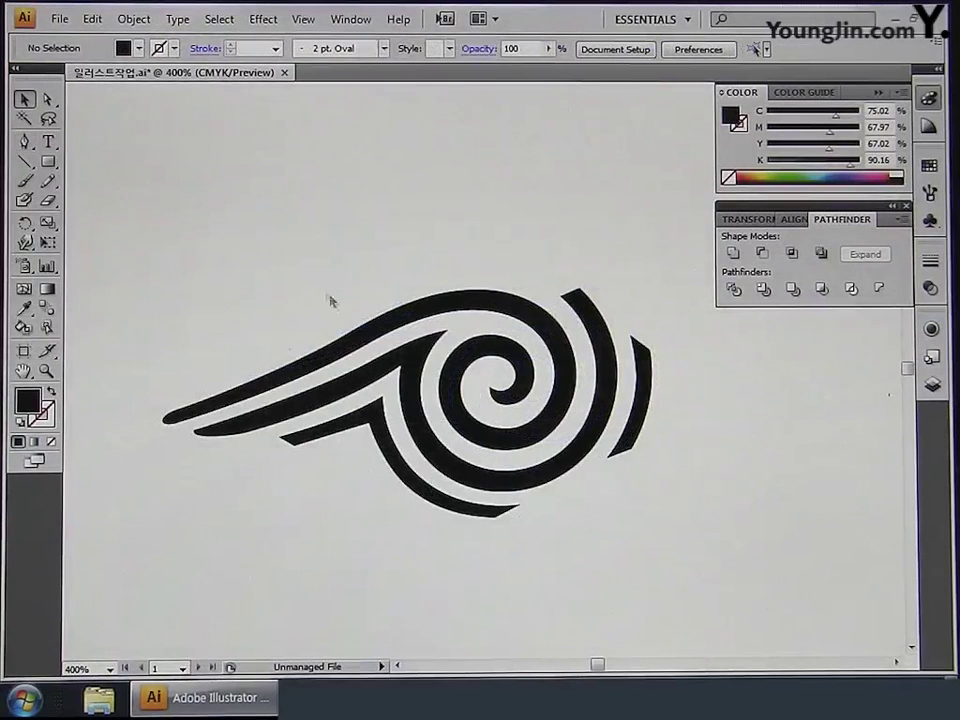
Select all the separate swirl pieces and combine them into one compound path.
click(364, 336)
click(386, 375)
click(375, 422)
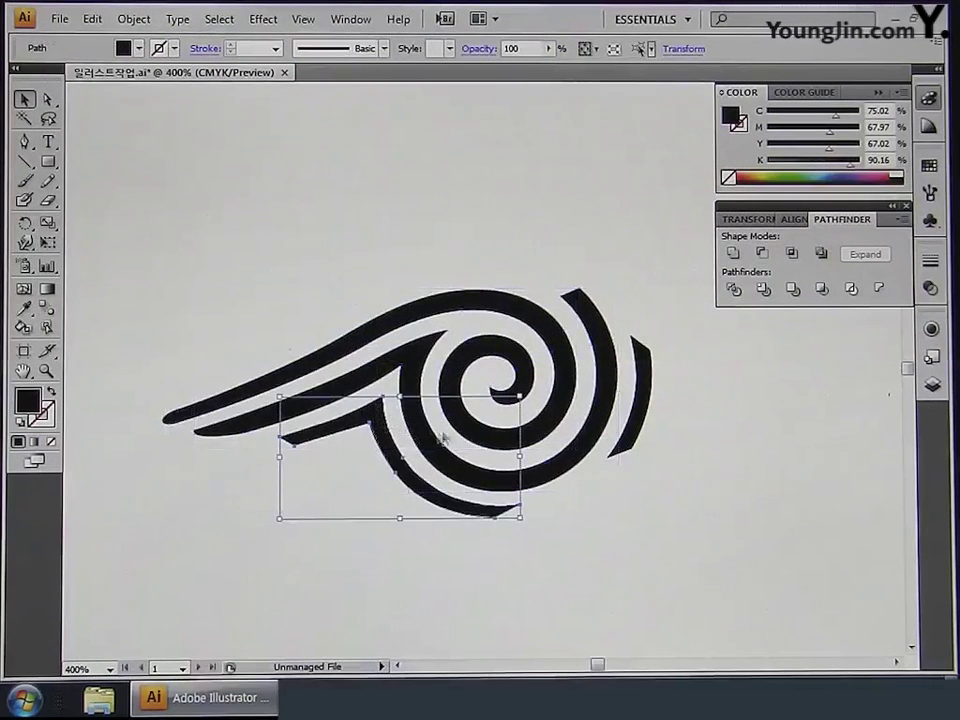
click(479, 440)
click(634, 428)
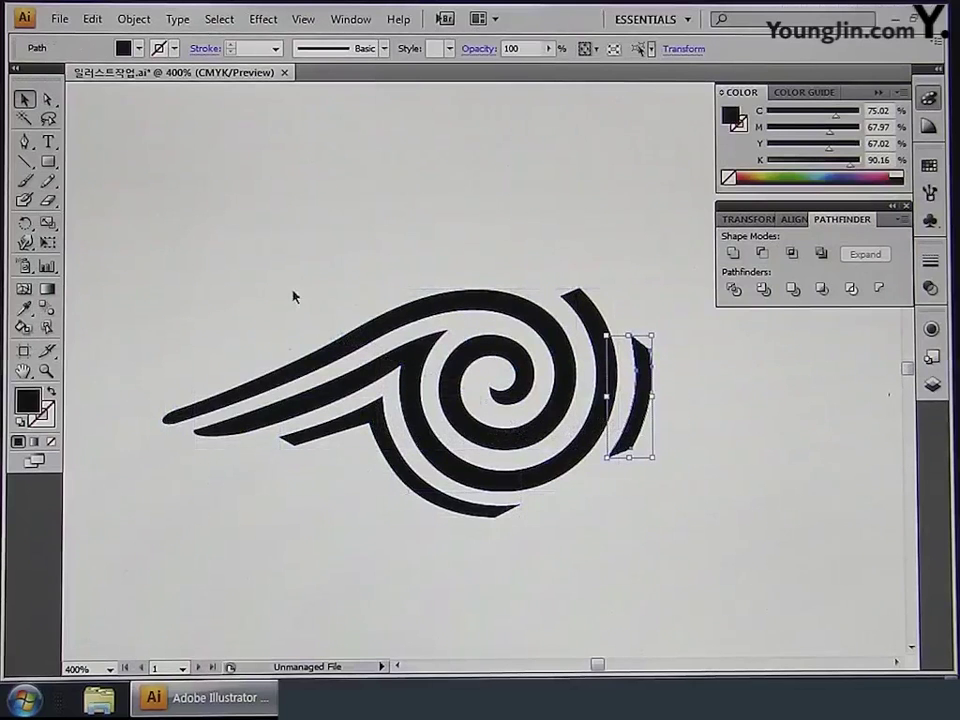
drag(264, 243, 690, 561)
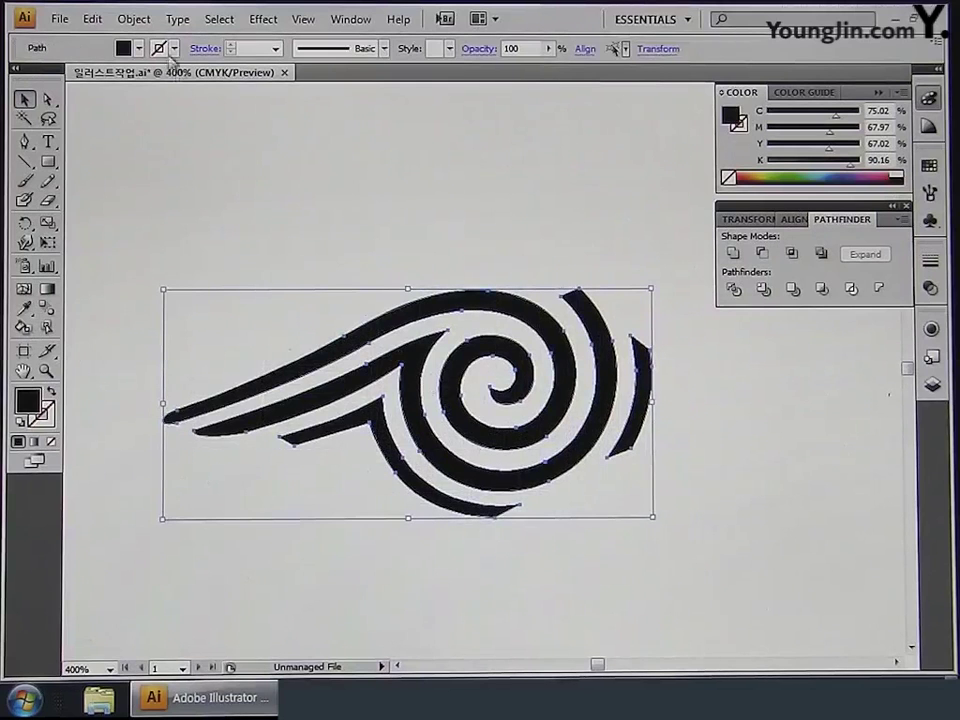
click(134, 19)
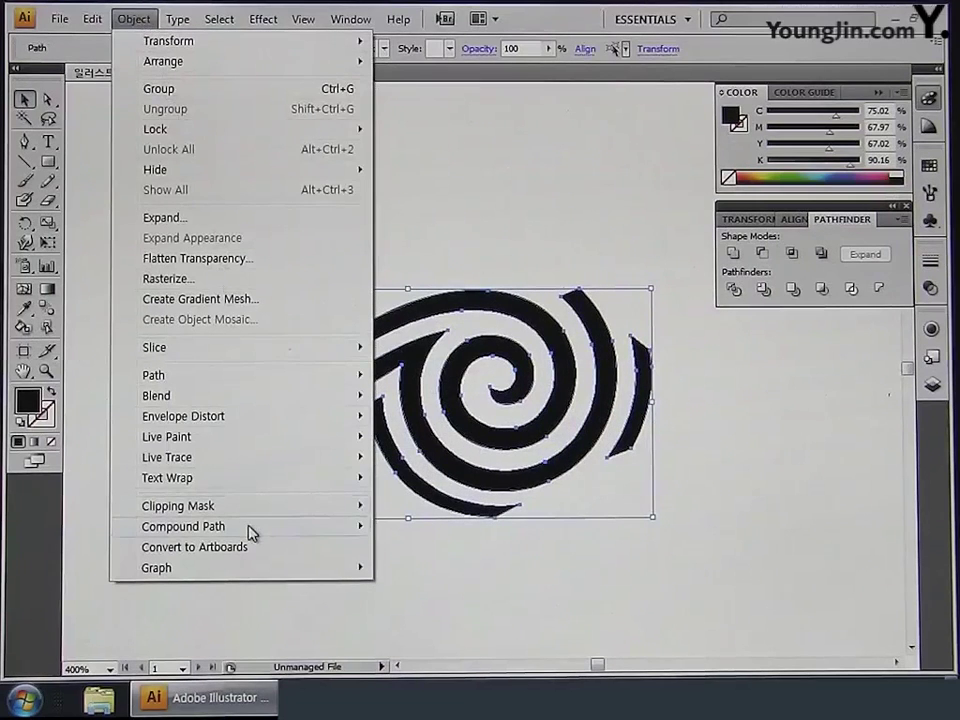
mouse_move(249, 528)
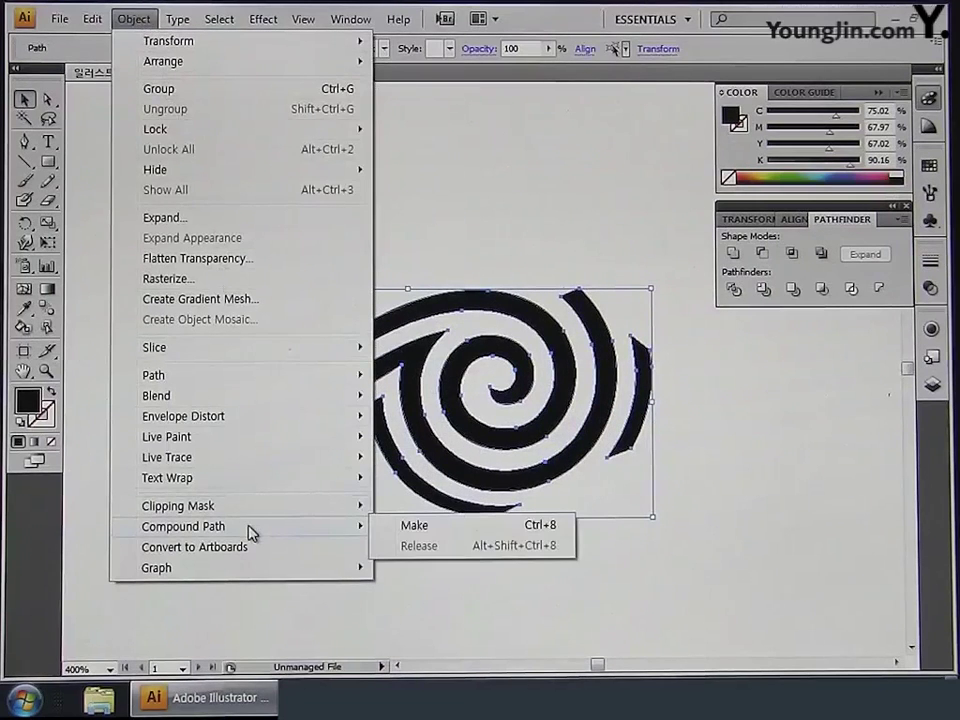
click(432, 538)
click(426, 538)
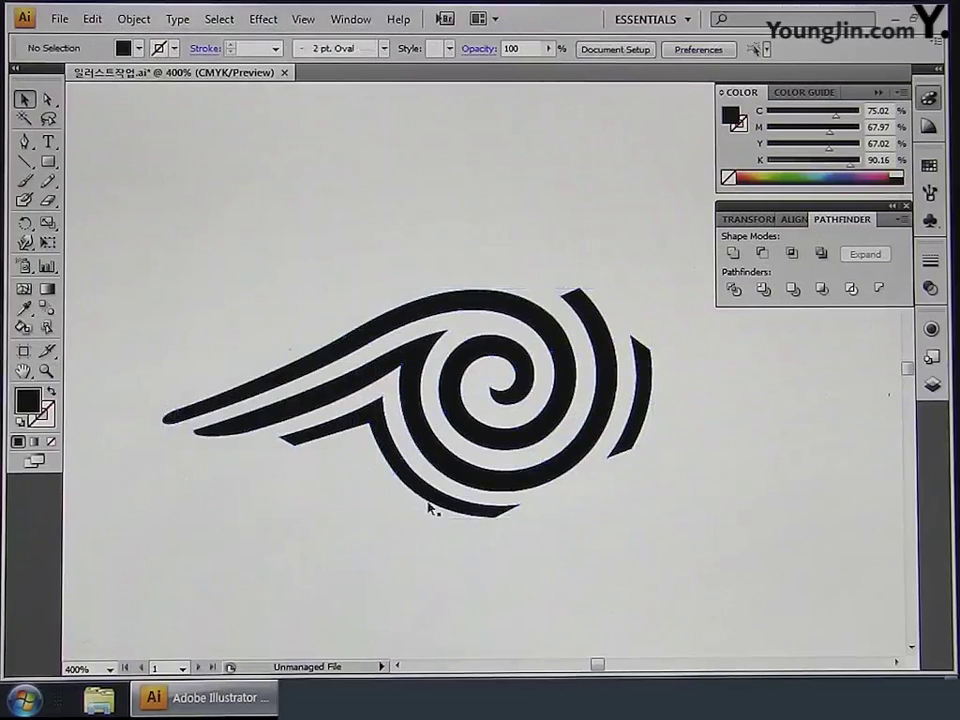
Duplicate the compound swirl diagonally up to the right so that the copy interlocks with the original.
click(428, 507)
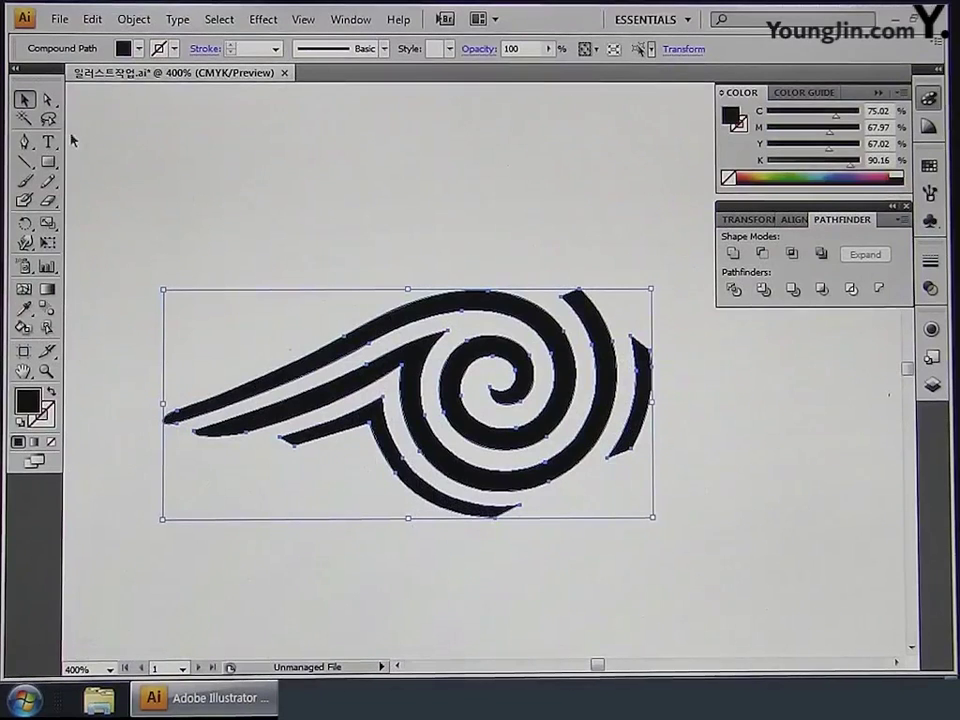
key(ctrl+minus)
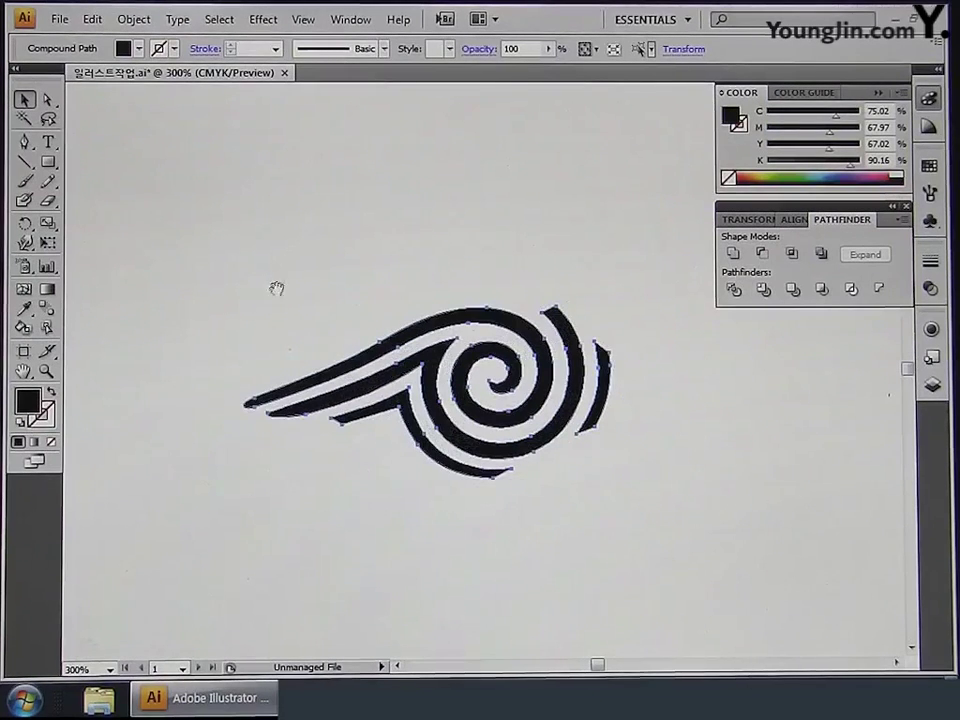
drag(276, 287, 180, 311)
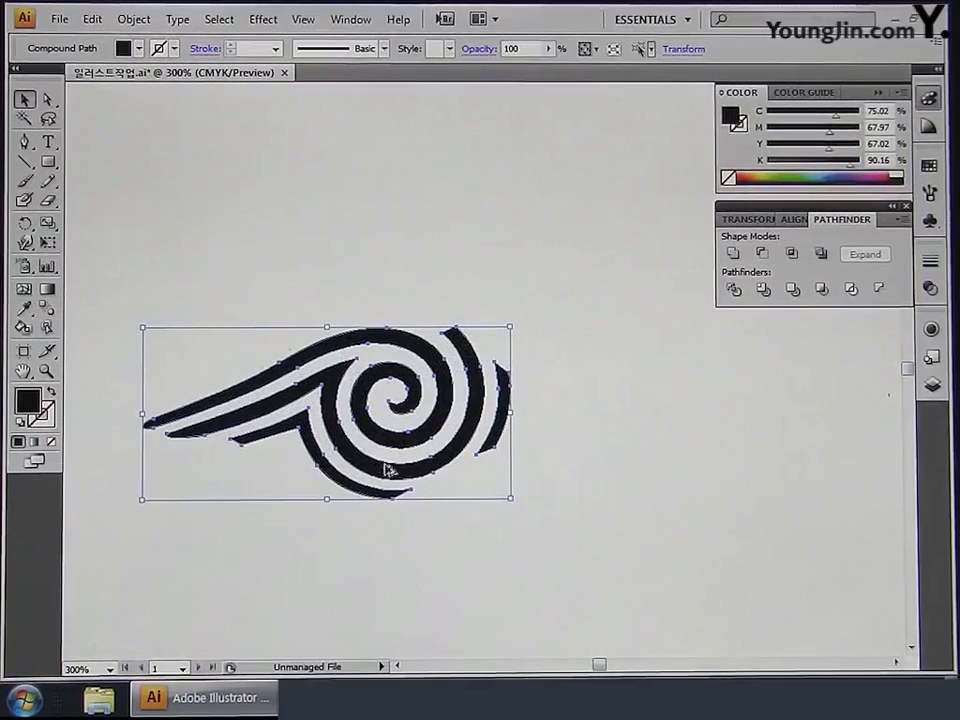
drag(381, 471, 548, 373)
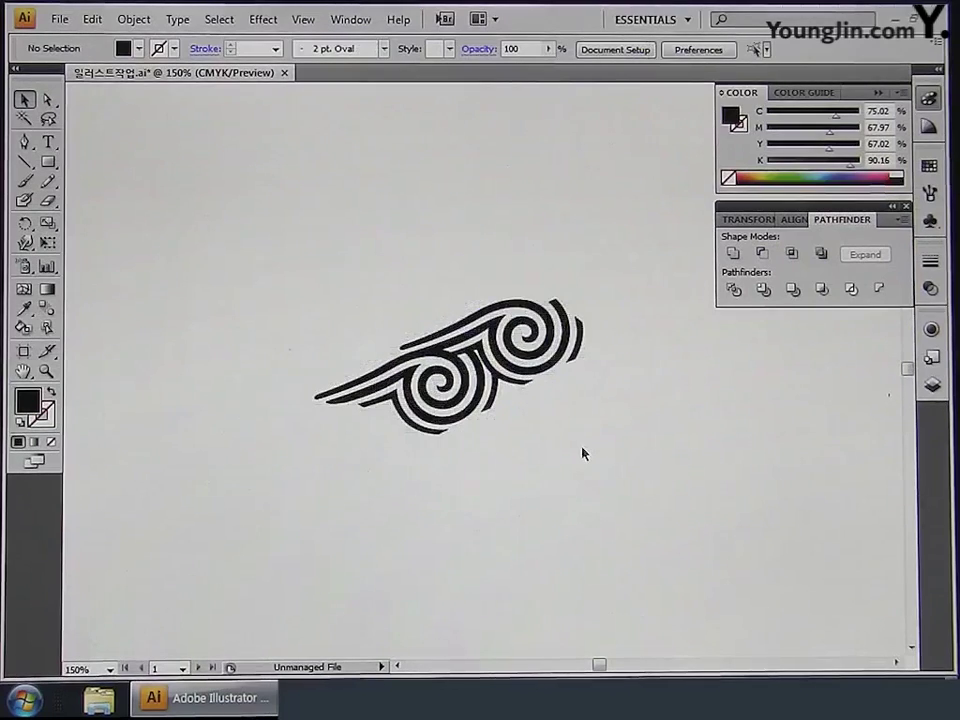
Repeat the duplication of the upper swirl three times to make a diagonal row of five, and show the bounding box.
click(556, 361)
drag(683, 394, 517, 498)
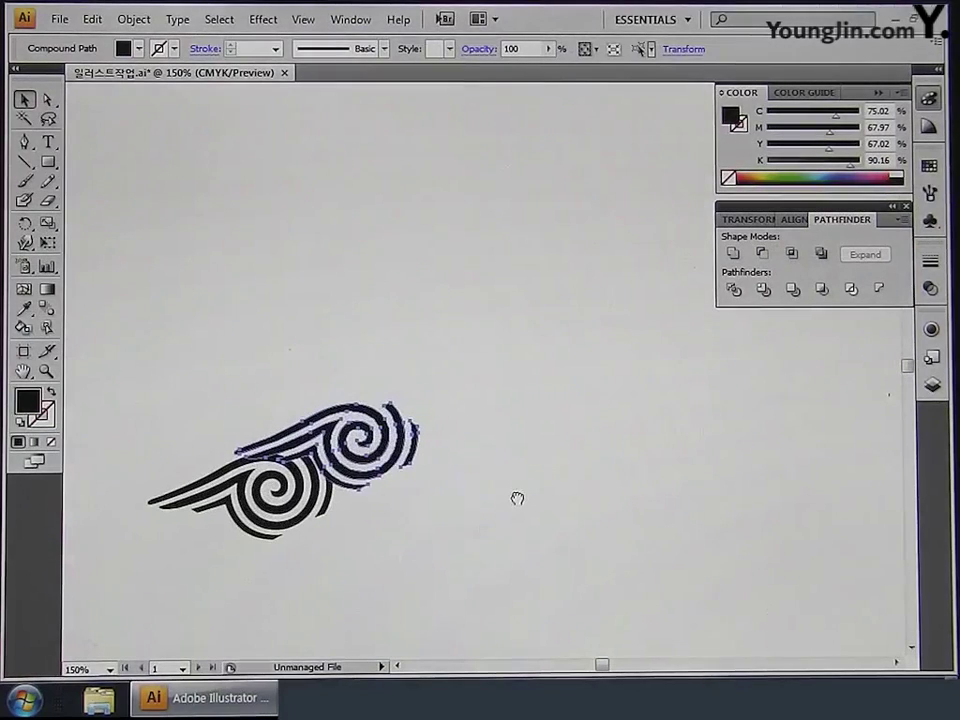
key(ctrl+d)
key(ctrl+d)
key(ctrl+d)
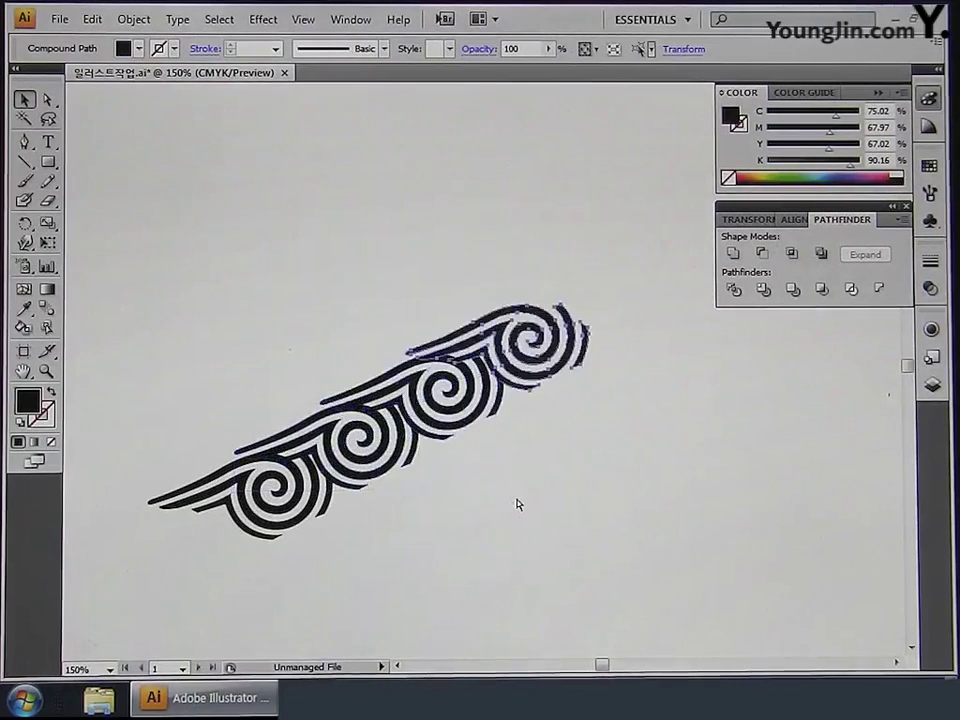
key(ctrl+shift+b)
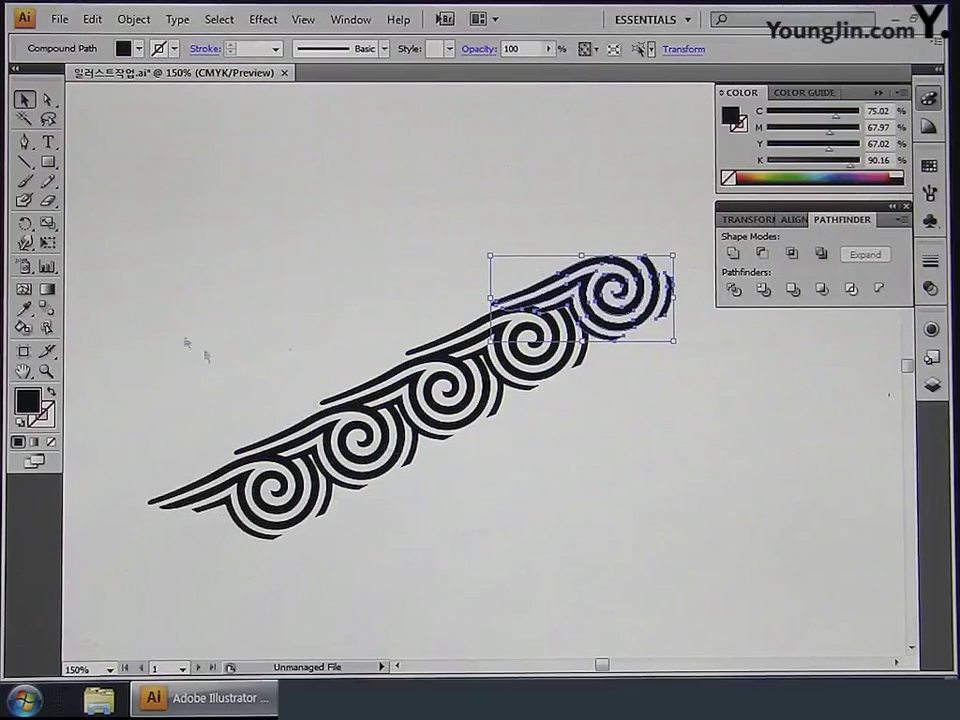
Duplicate the diagonal row of five swirls sideways so it interlocks with the original, repeating the copy to make seven adjoining rows.
drag(161, 221, 675, 580)
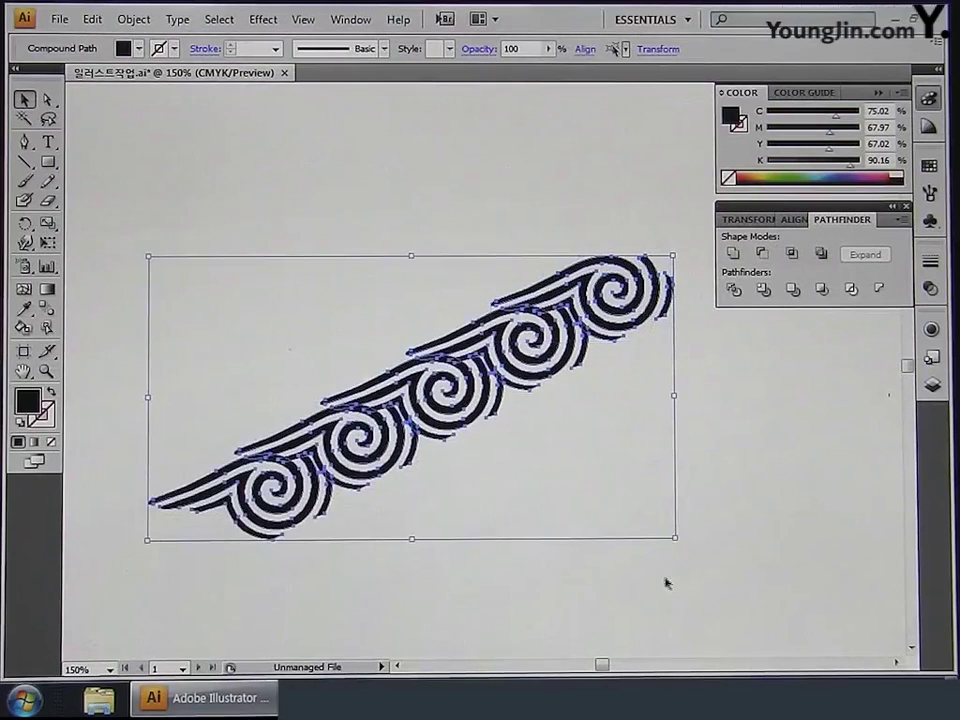
key(ctrl+minus)
drag(613, 579, 587, 521)
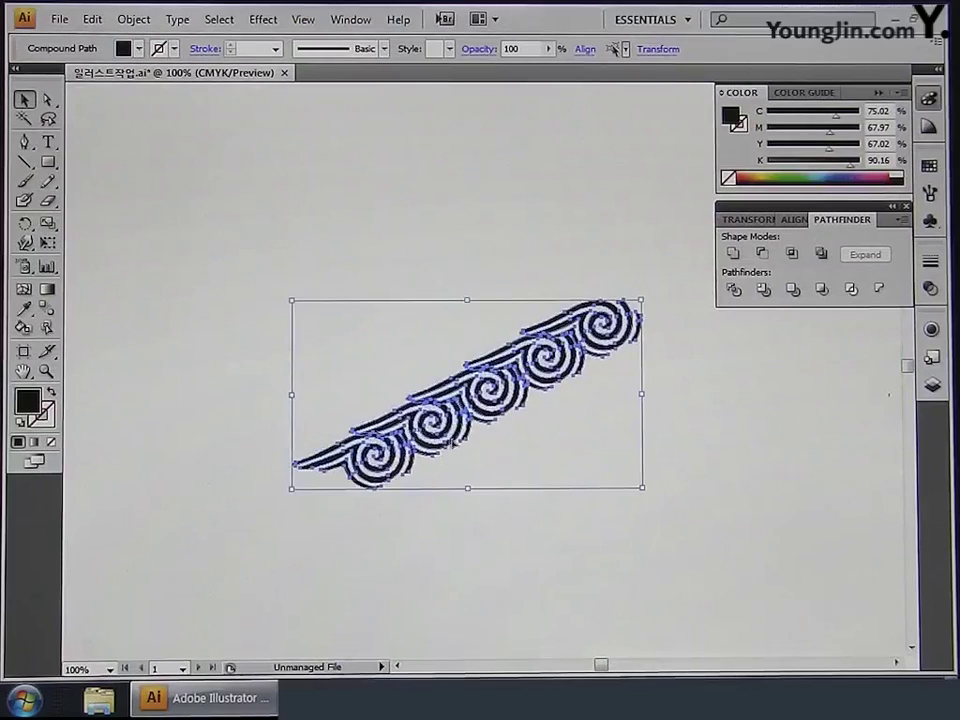
drag(442, 443, 337, 453)
key(ctrl+d)
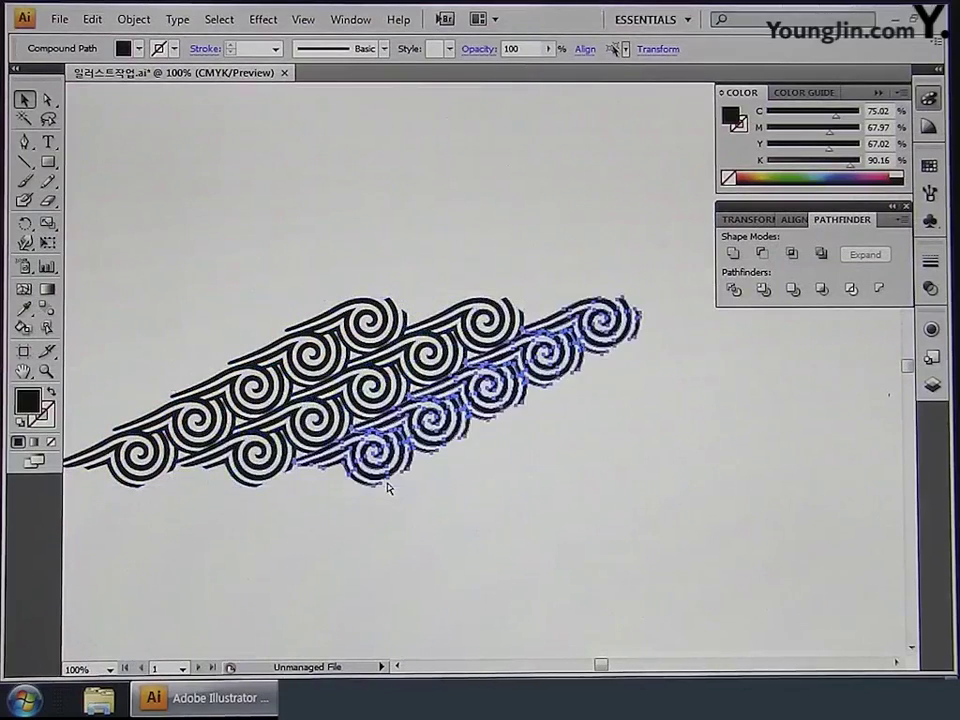
key(ctrl+d)
key(ctrl+d)
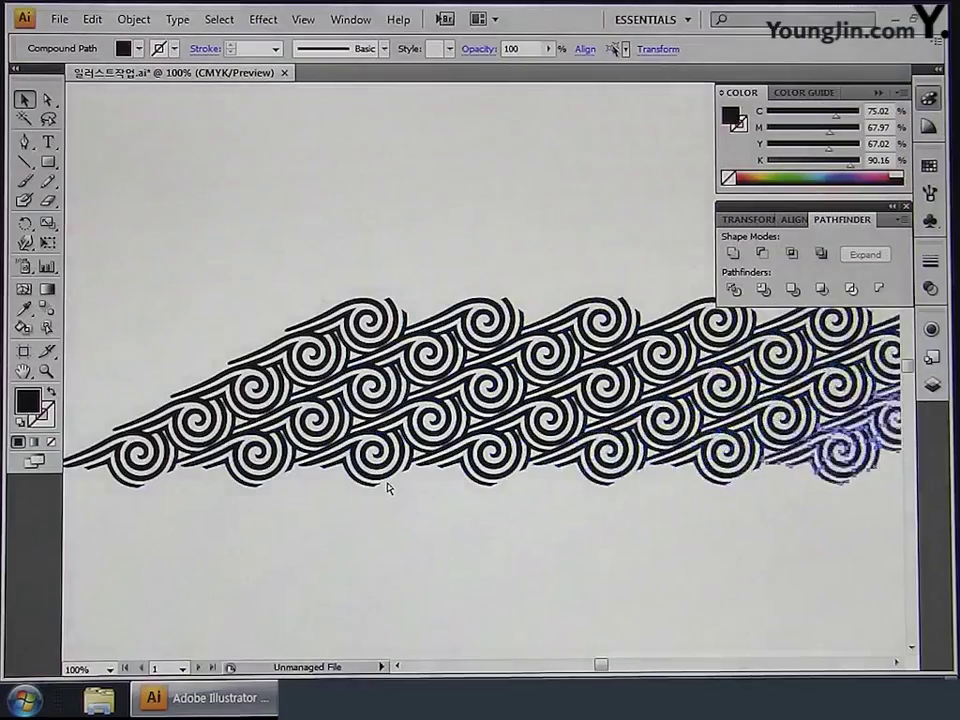
Select the whole swirl pattern, shift it clear of the green shape overlapping its end, and deselect it.
click(525, 568)
key(ctrl+minus)
key(ctrl+a)
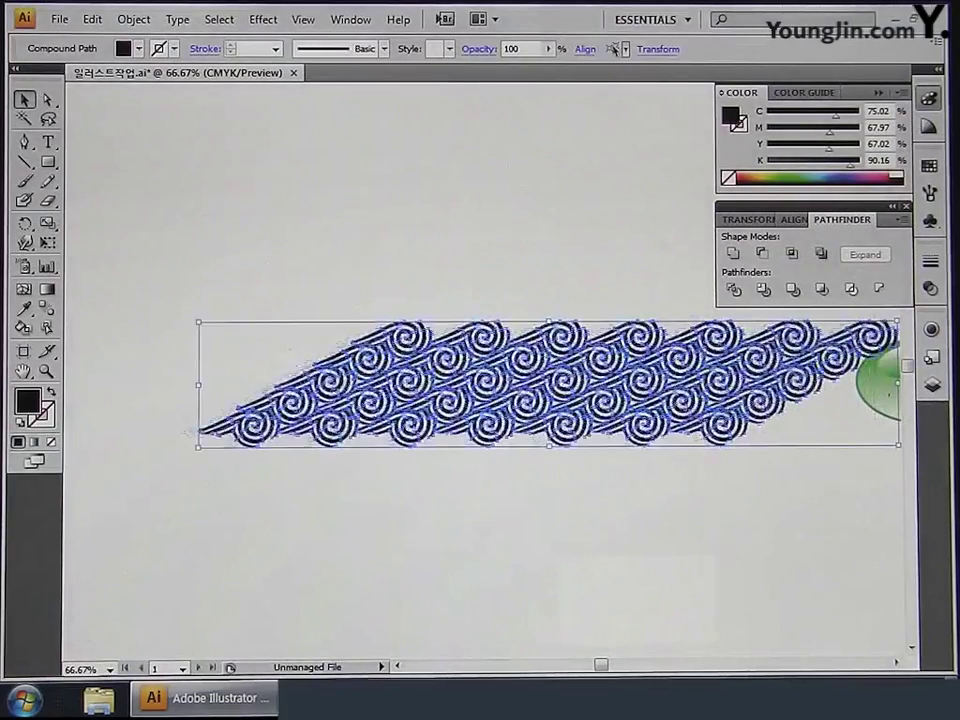
drag(654, 477, 582, 517)
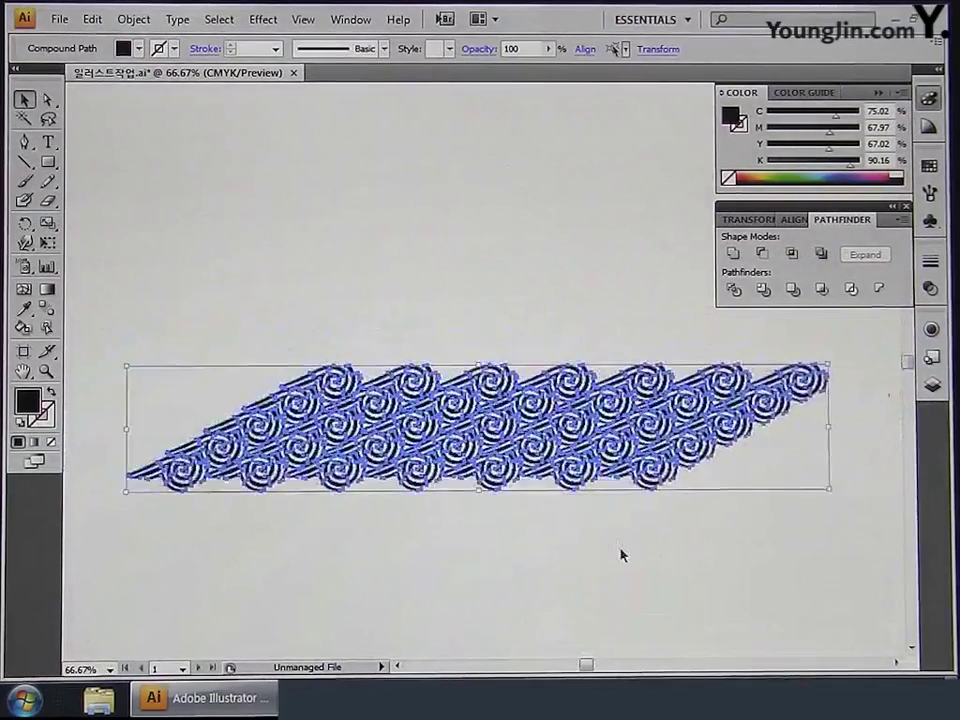
click(621, 557)
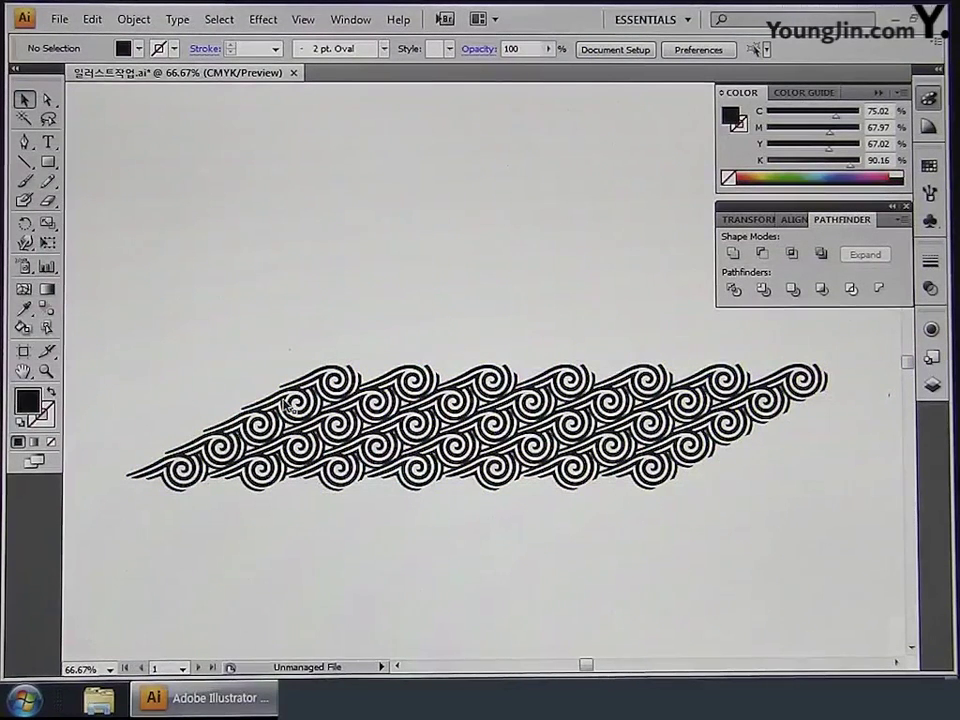
Fill all the swirls with white (FFFFFF) and leave them without a stroke.
drag(137, 322, 797, 561)
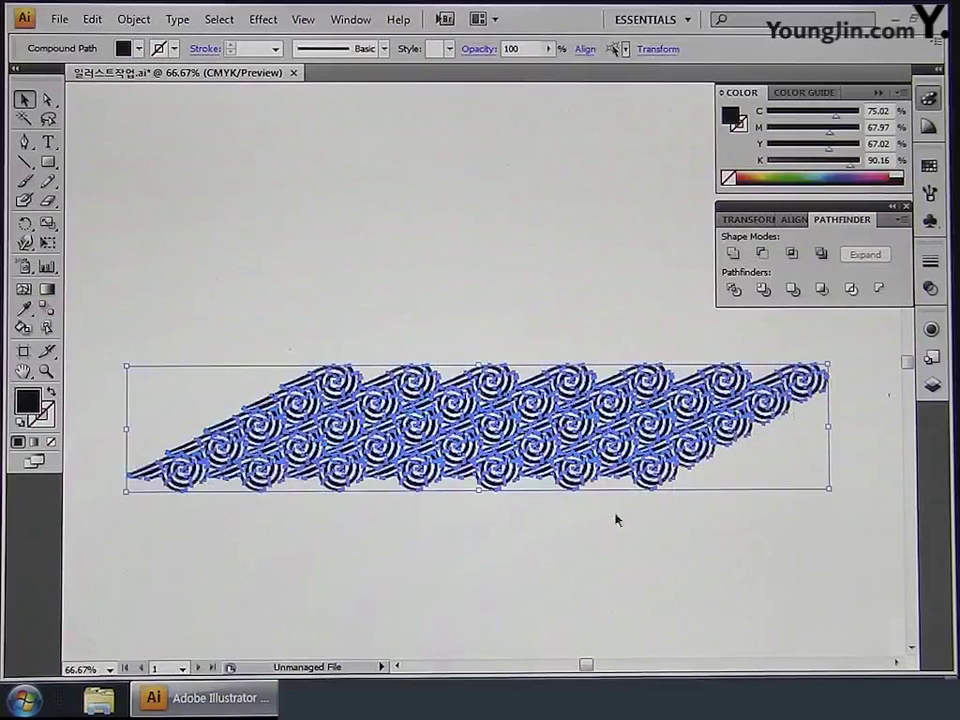
double_click(30, 403)
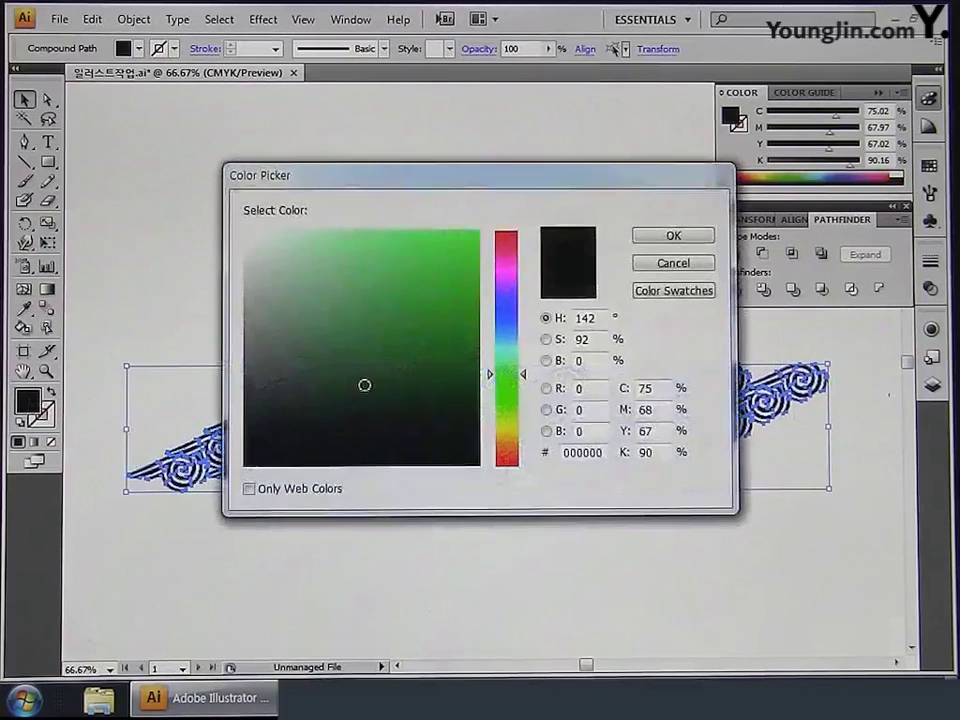
drag(362, 381, 236, 223)
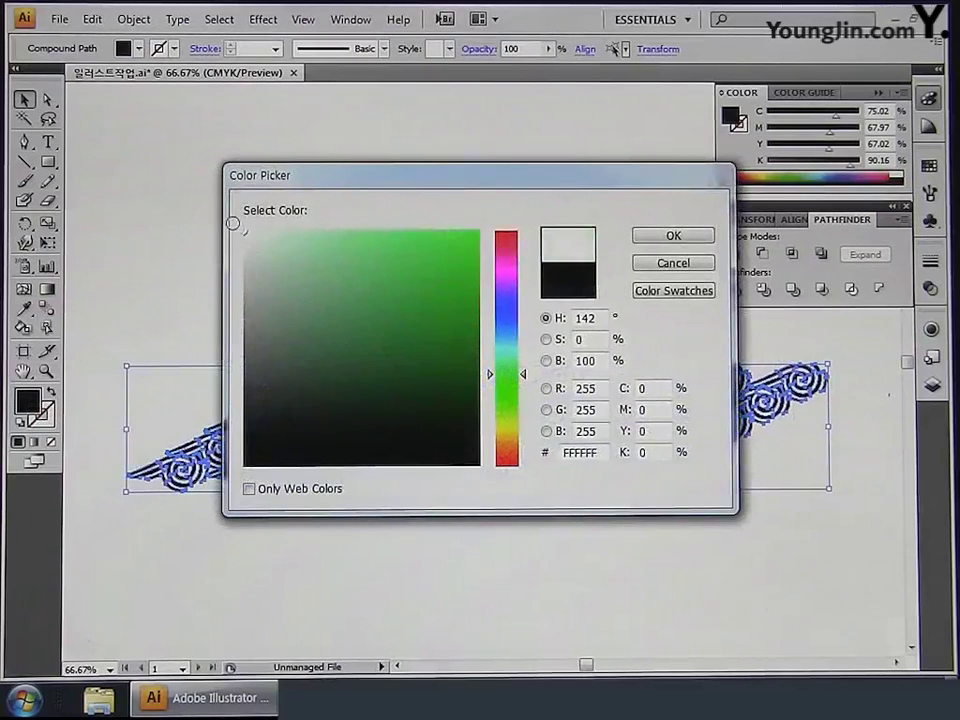
click(666, 238)
click(48, 418)
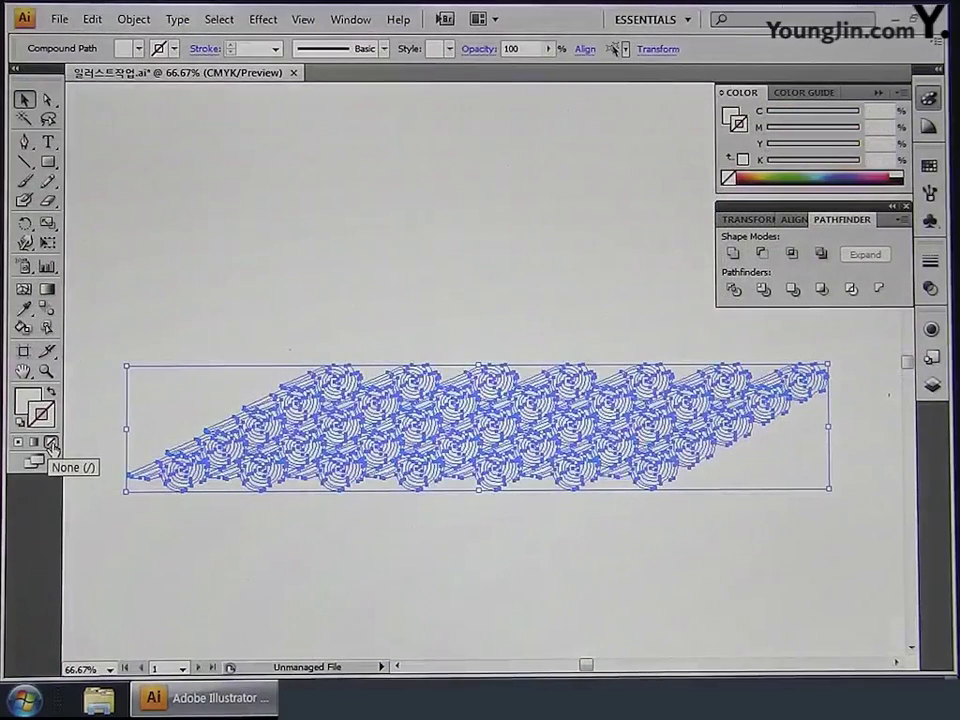
Draw a wide rectangle over the middle of the swirl pattern and fill it with C, M, Y and K all at 100%.
click(48, 161)
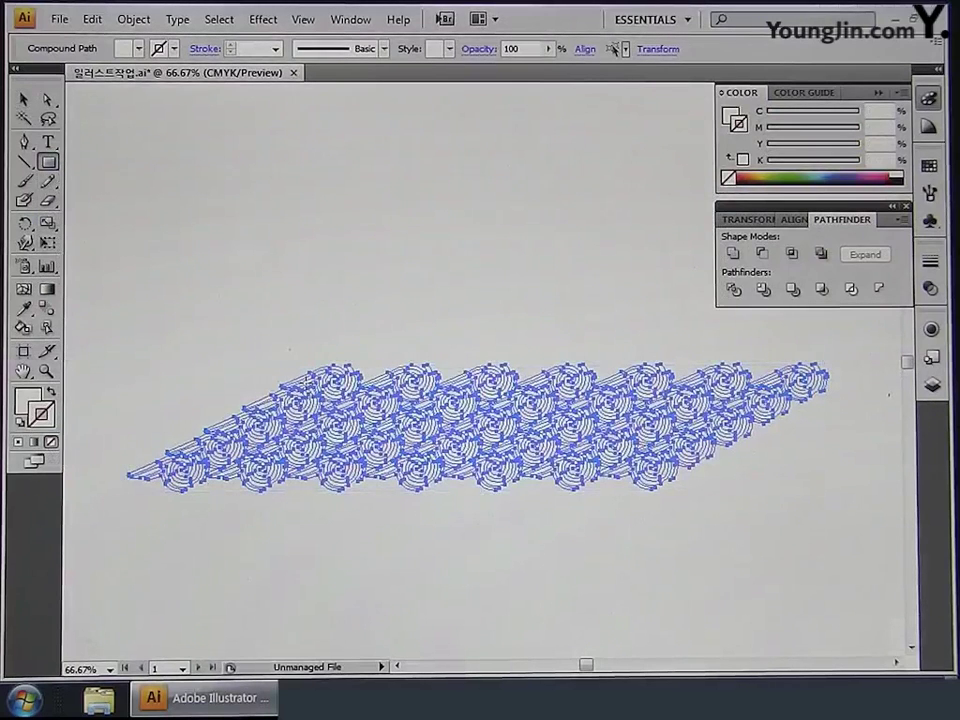
drag(305, 383, 664, 465)
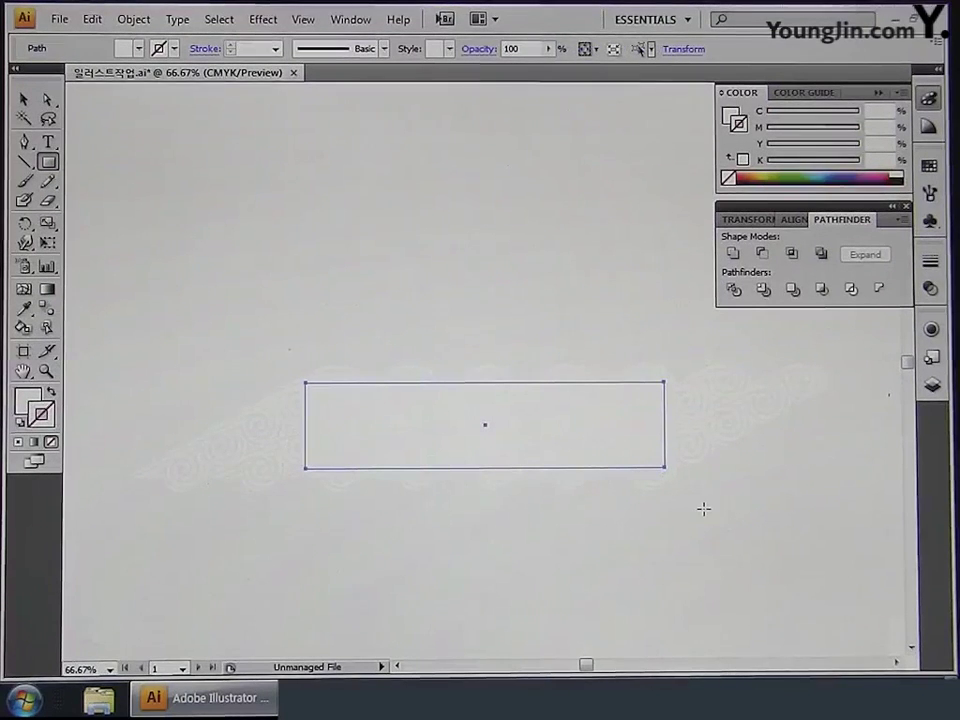
double_click(28, 401)
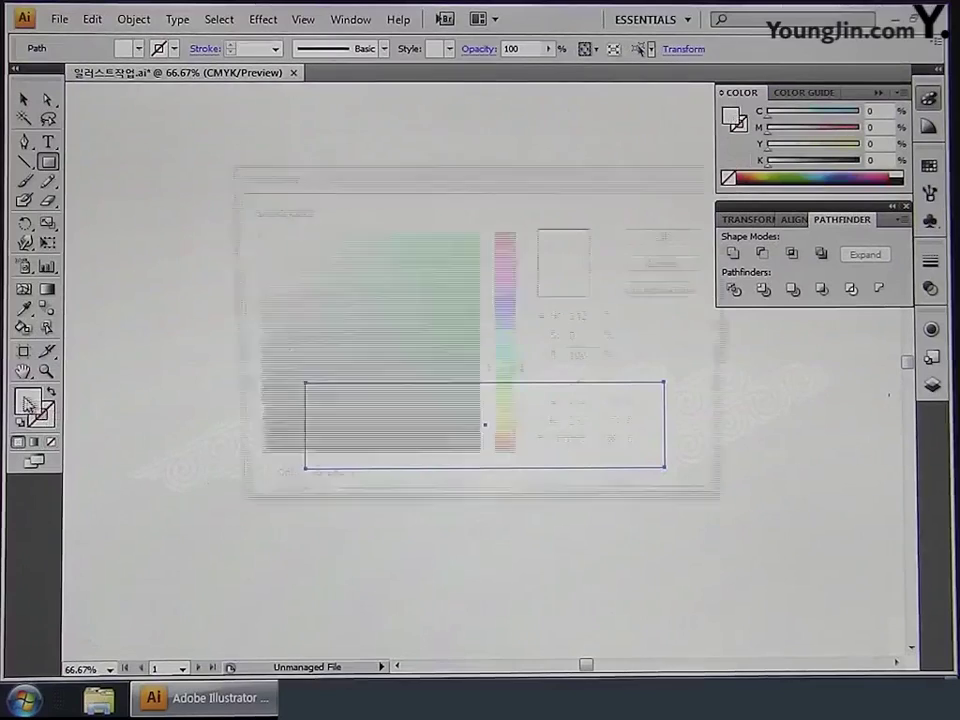
double_click(668, 388)
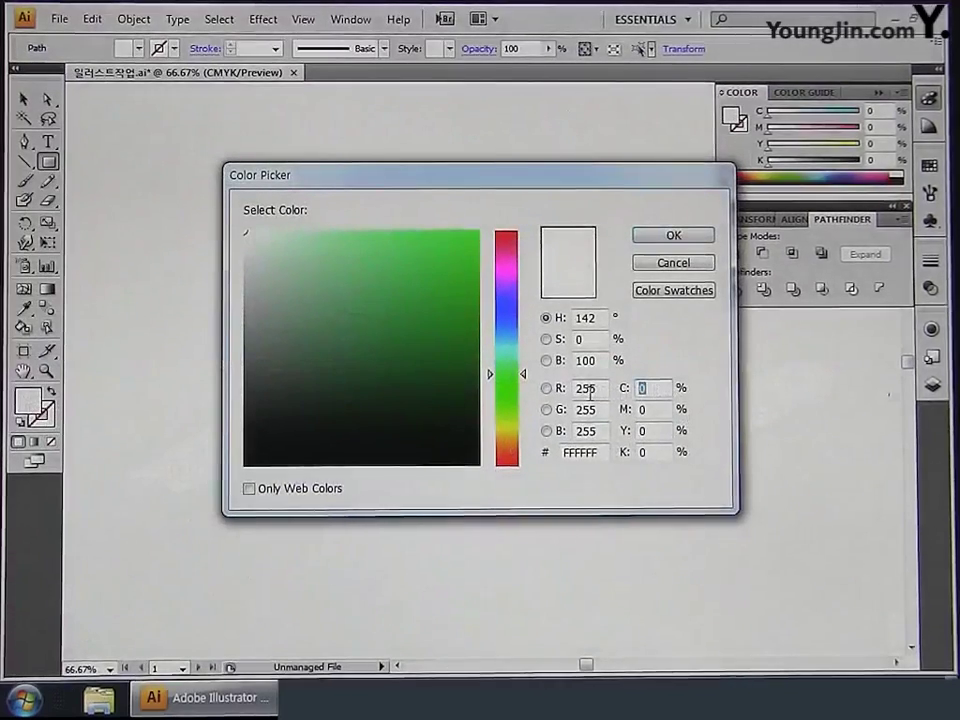
text(100)
key(Tab)
text(100)
key(Tab)
text(100)
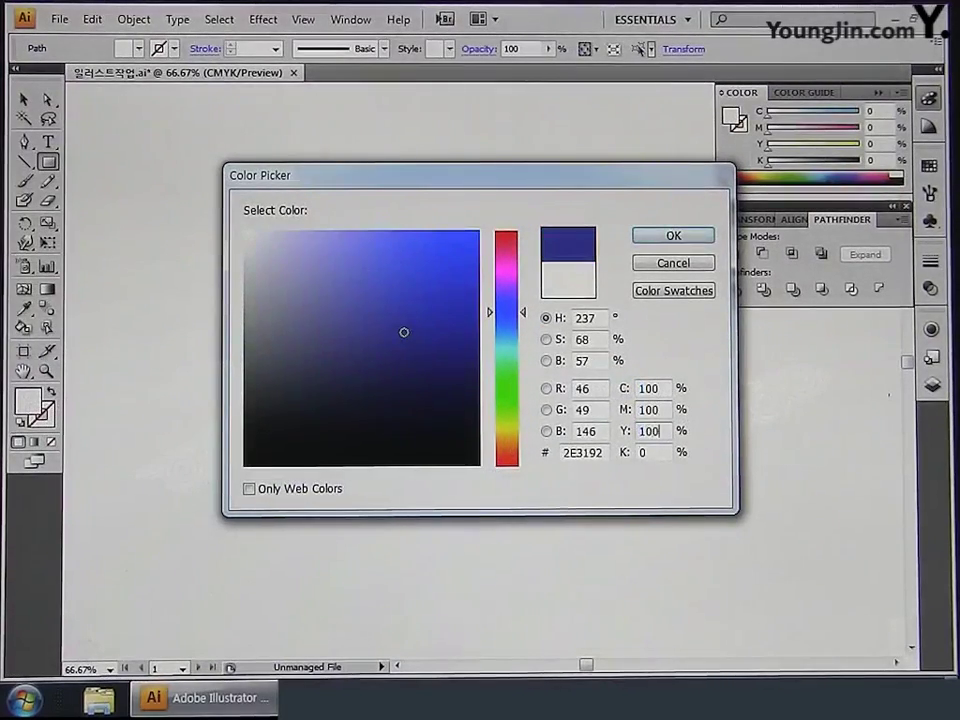
key(Tab)
text(100)
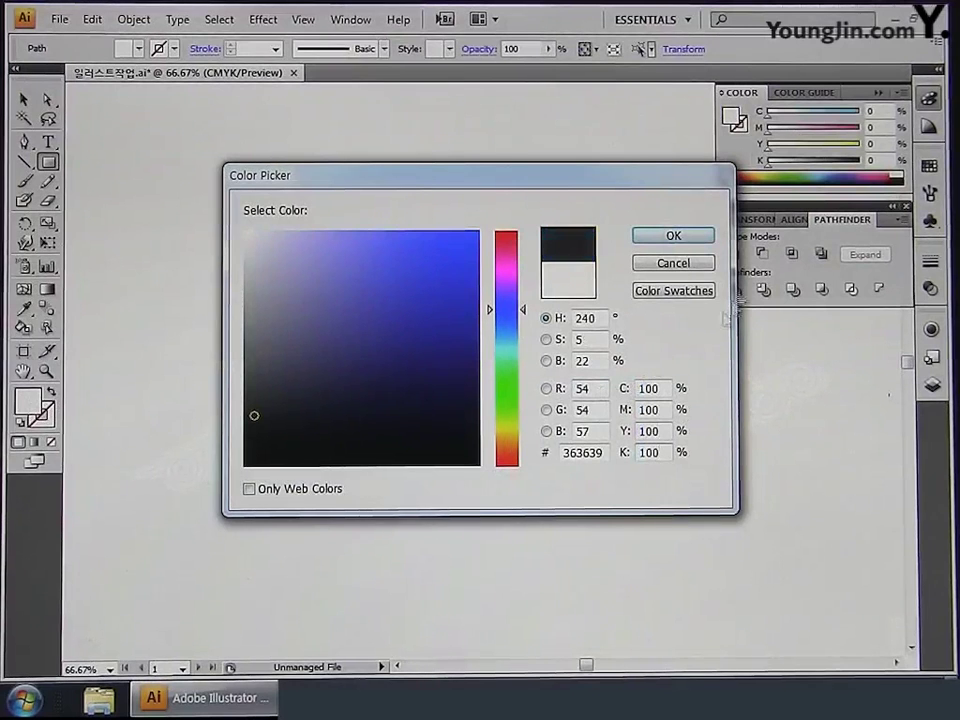
click(691, 240)
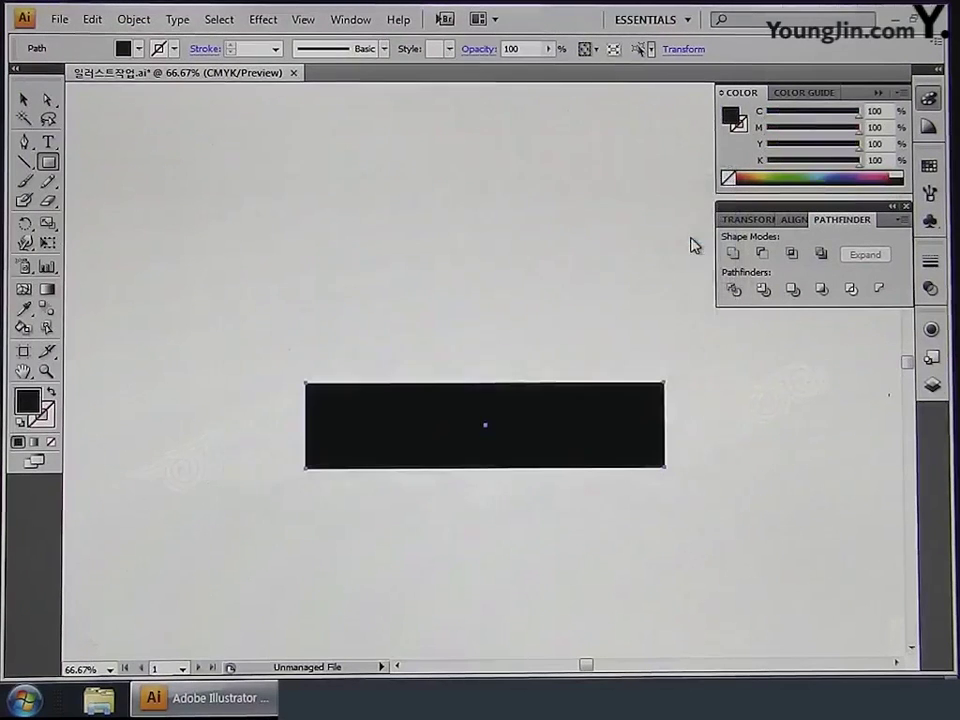
Send the black rectangle to the back, behind the white swirls.
right_click(592, 425)
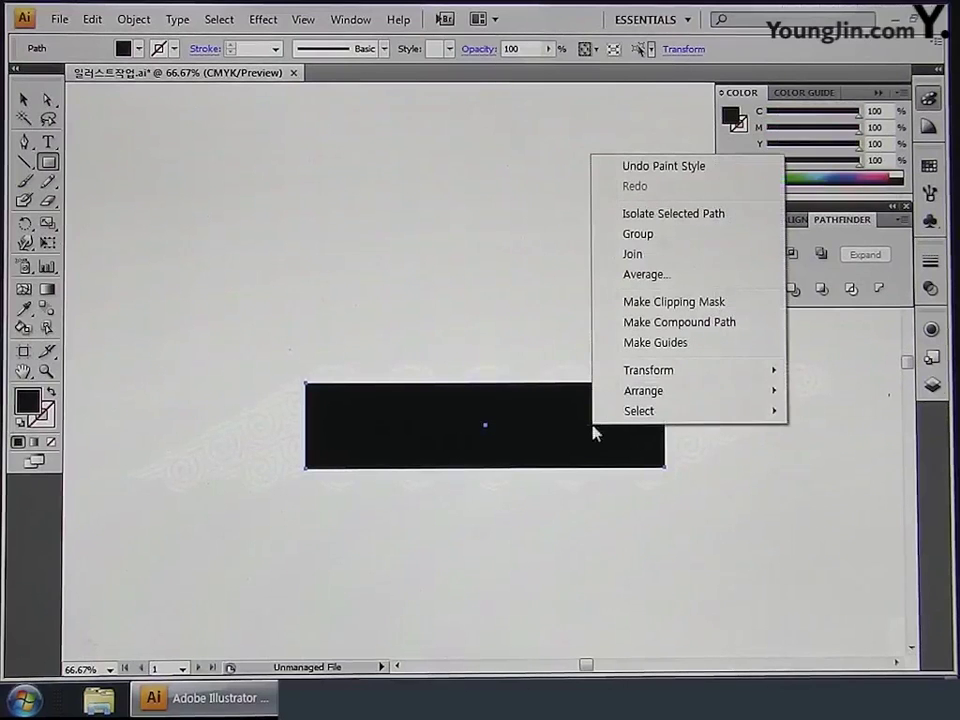
mouse_move(660, 392)
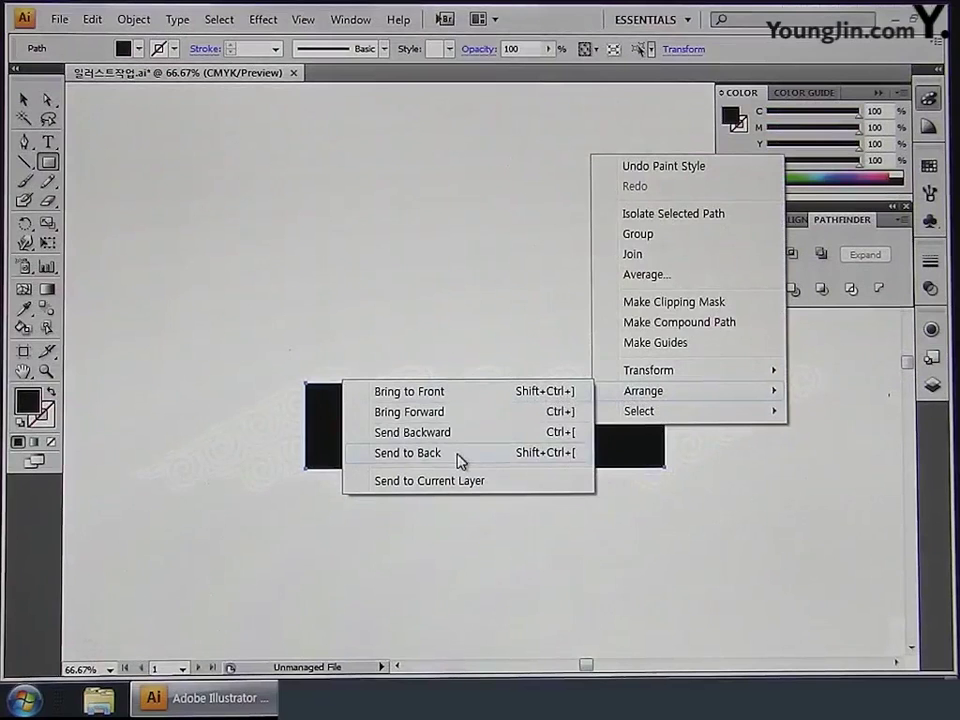
click(407, 453)
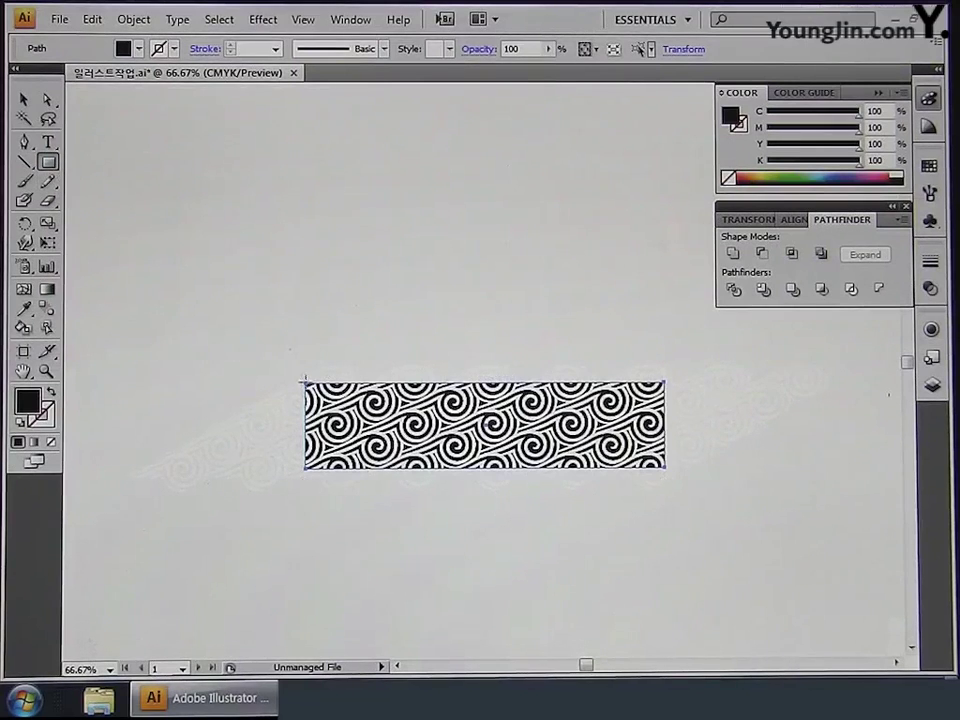
Draw a second black rectangle in front of the swirls, exactly matching the background rectangle's corners, and deselect it.
drag(304, 381, 663, 468)
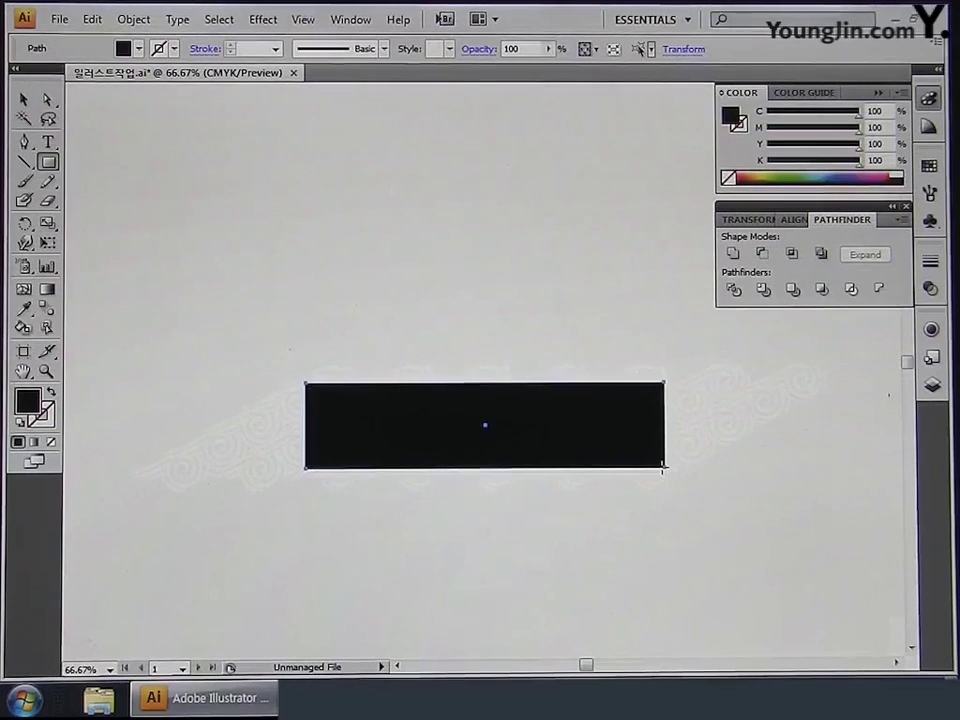
click(24, 99)
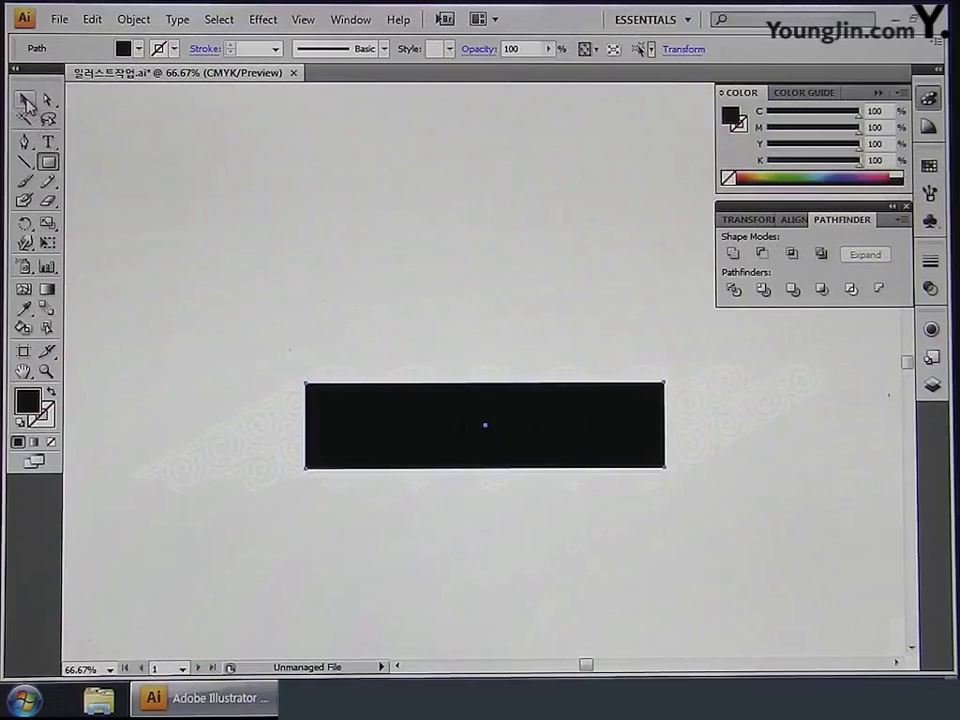
click(234, 259)
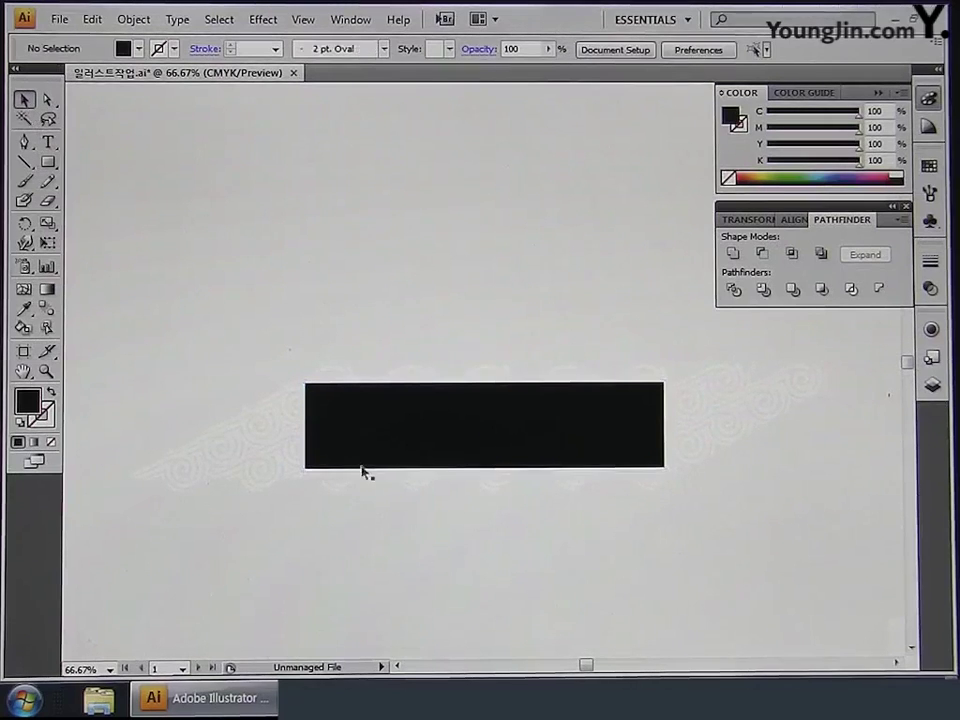
Select the swirls together with both rectangles and make a clipping mask from the front rectangle.
click(479, 462)
shift+click(258, 460)
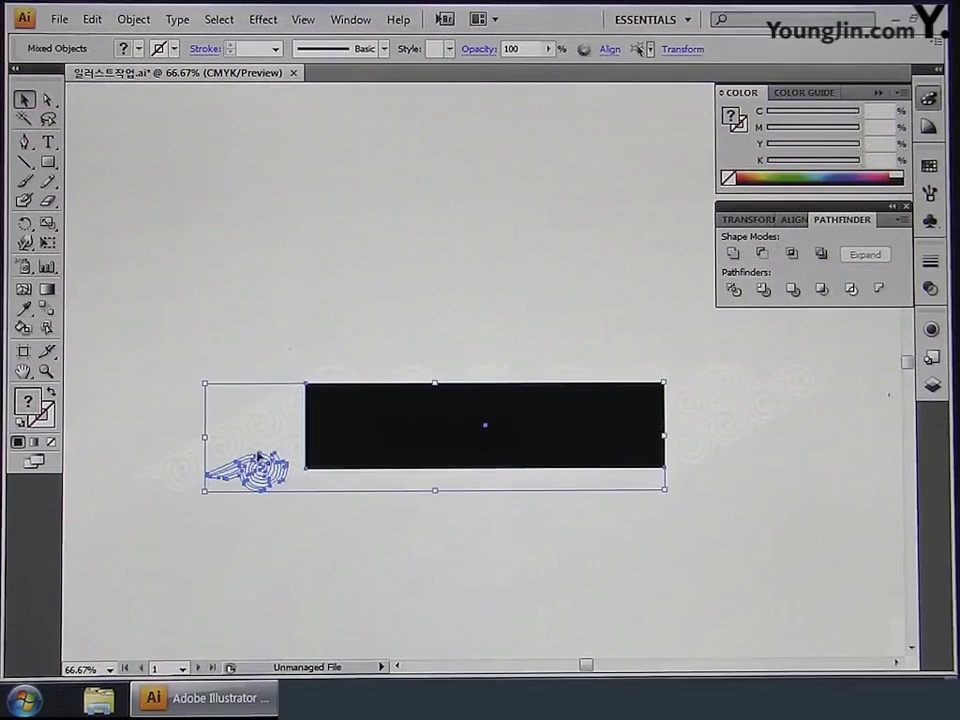
drag(124, 334, 855, 558)
right_click(617, 454)
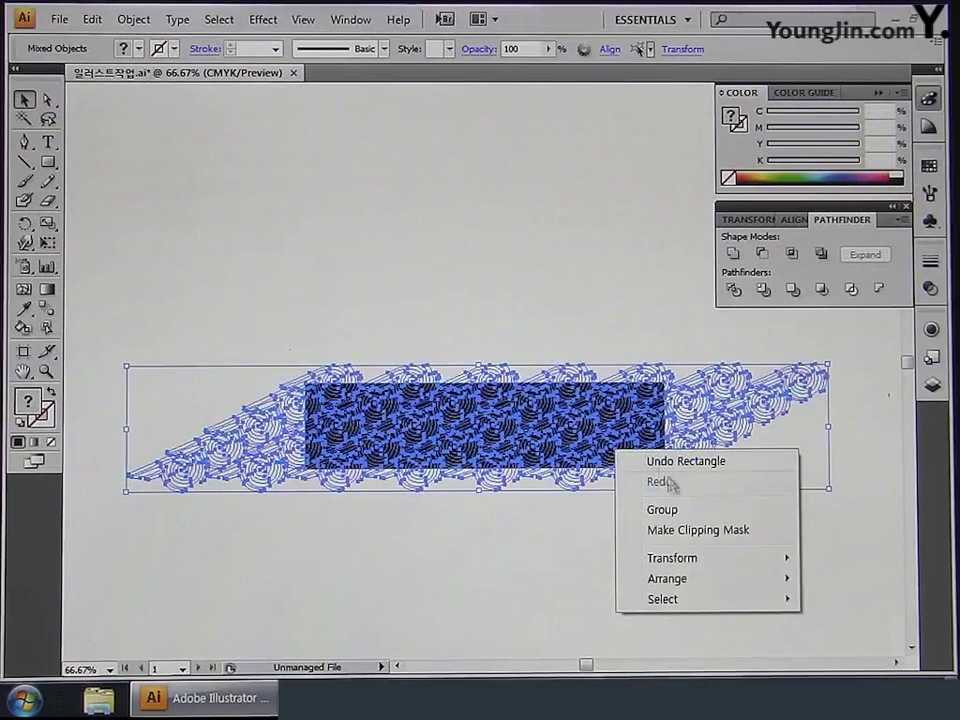
click(690, 530)
click(656, 540)
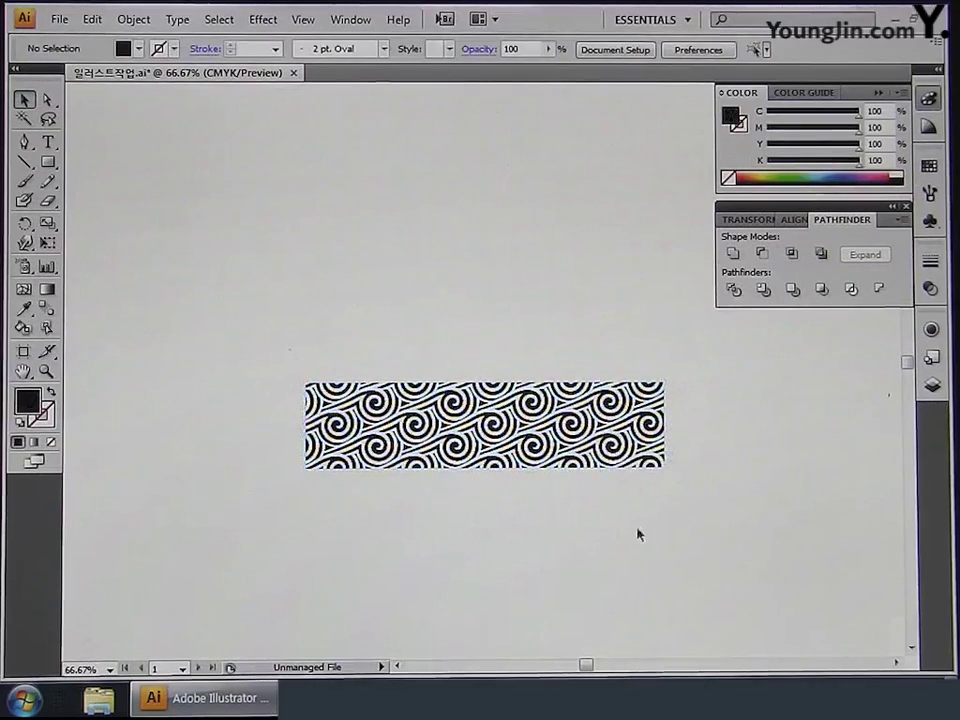
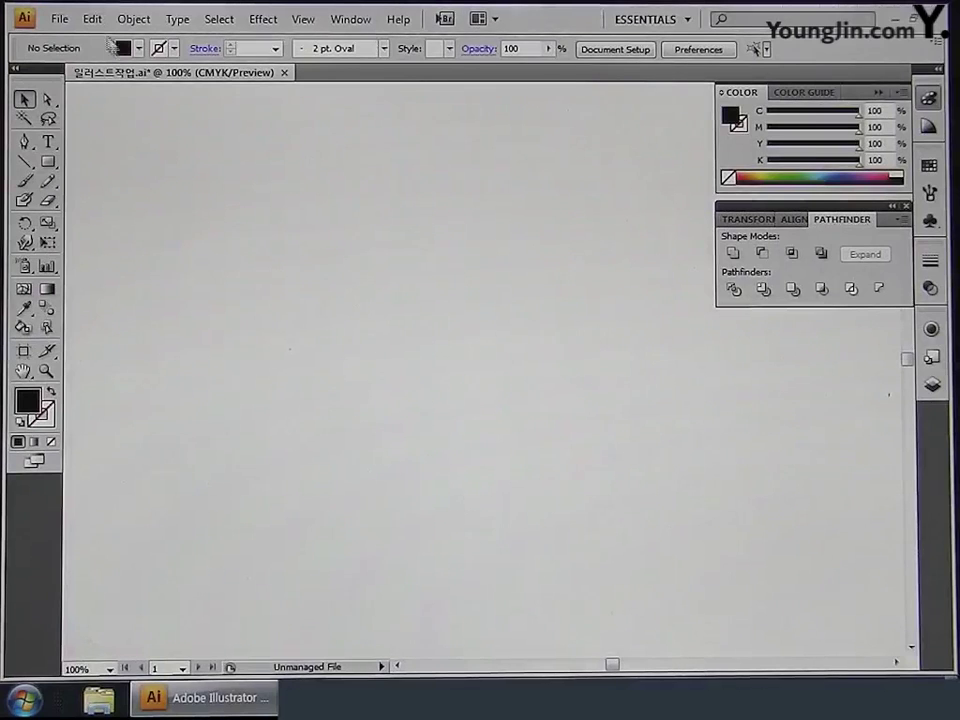
Place the noodle image 라면사리 from the 기출_소스 folder into an empty area as a linked file.
click(62, 20)
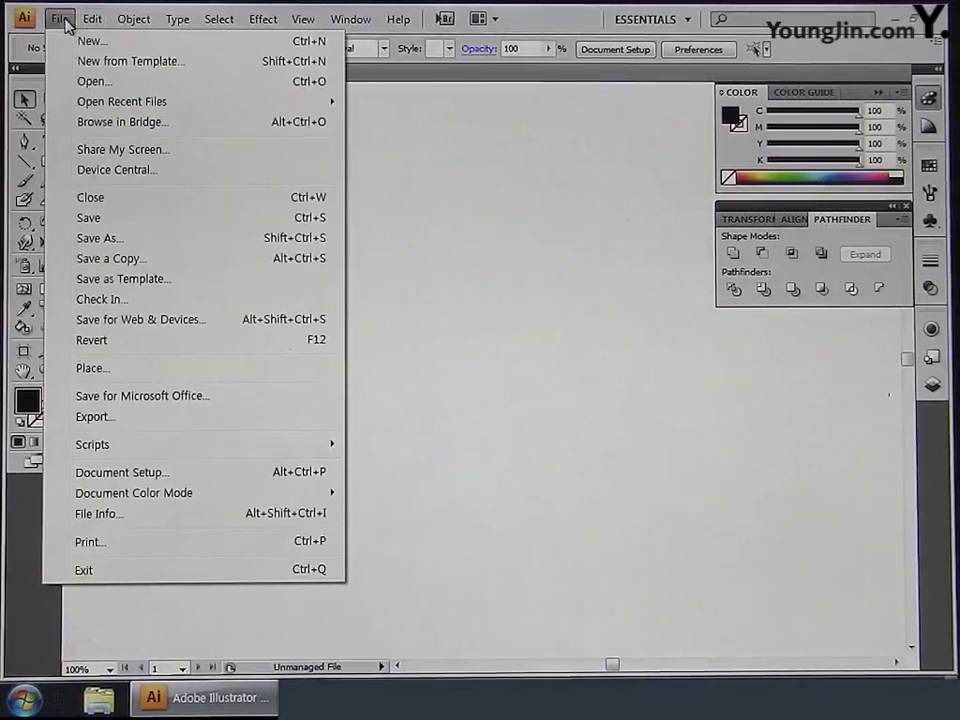
click(109, 369)
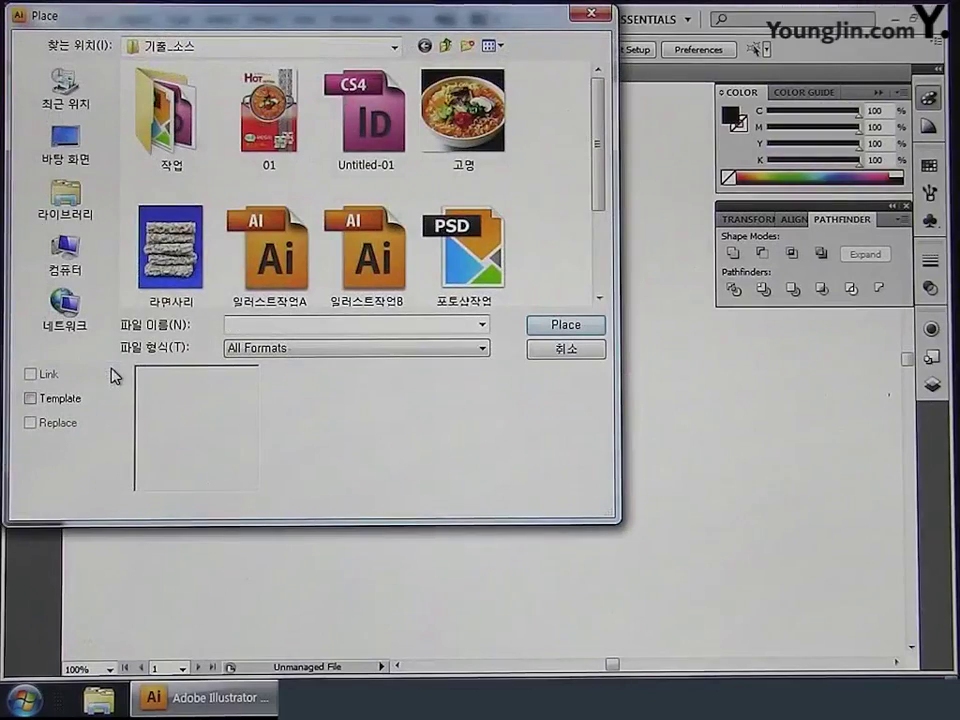
click(180, 268)
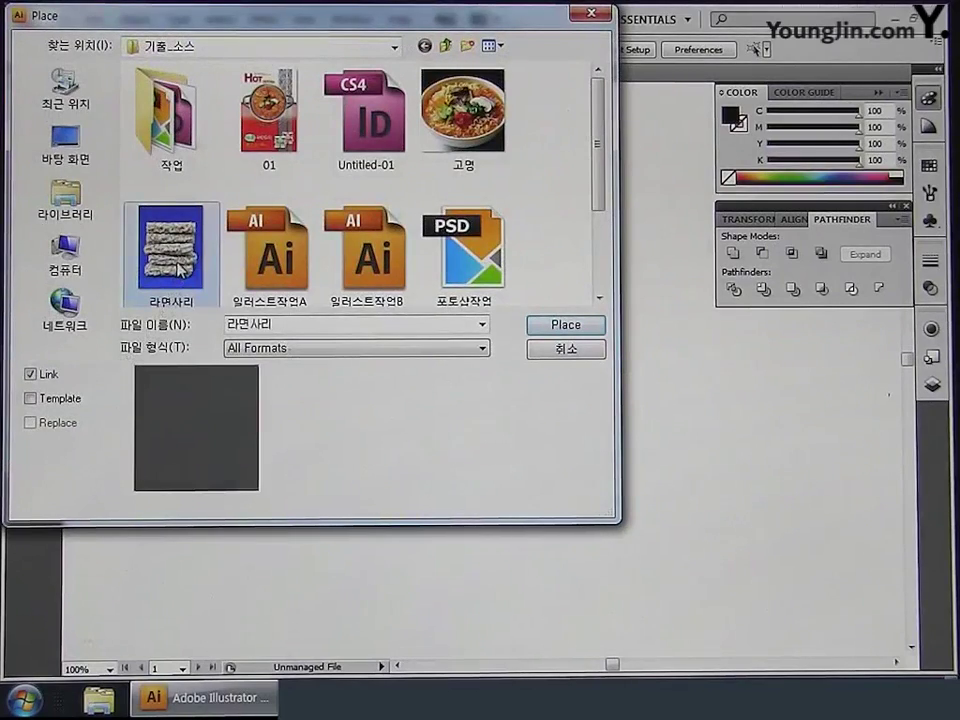
click(563, 325)
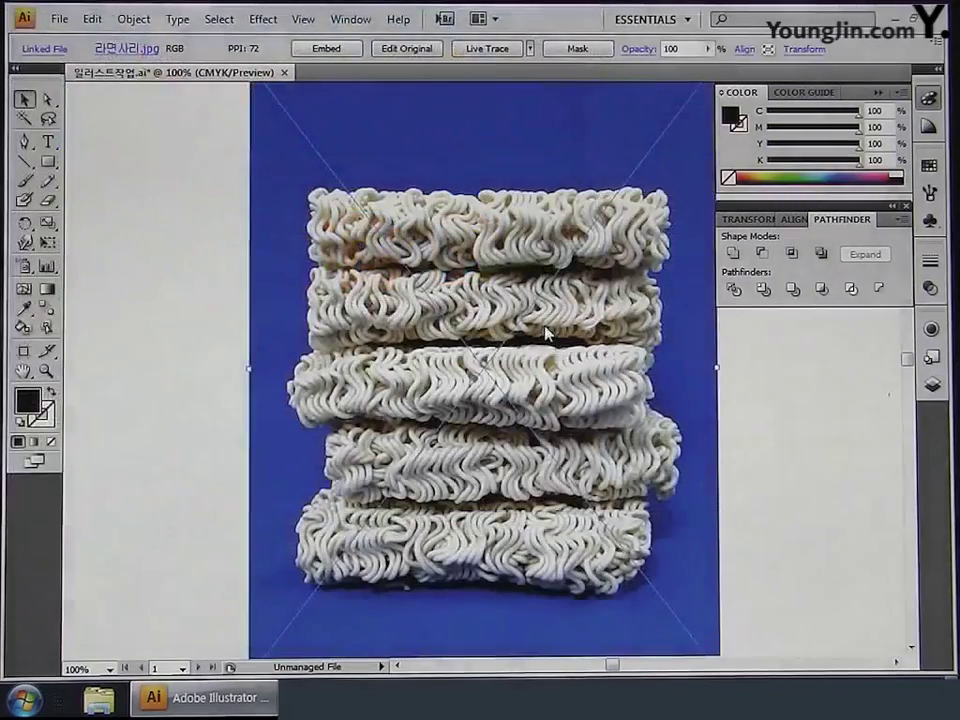
Scale the placed noodle image down to roughly two thirds, position it fully within the empty area, and deselect it.
drag(553, 248, 505, 289)
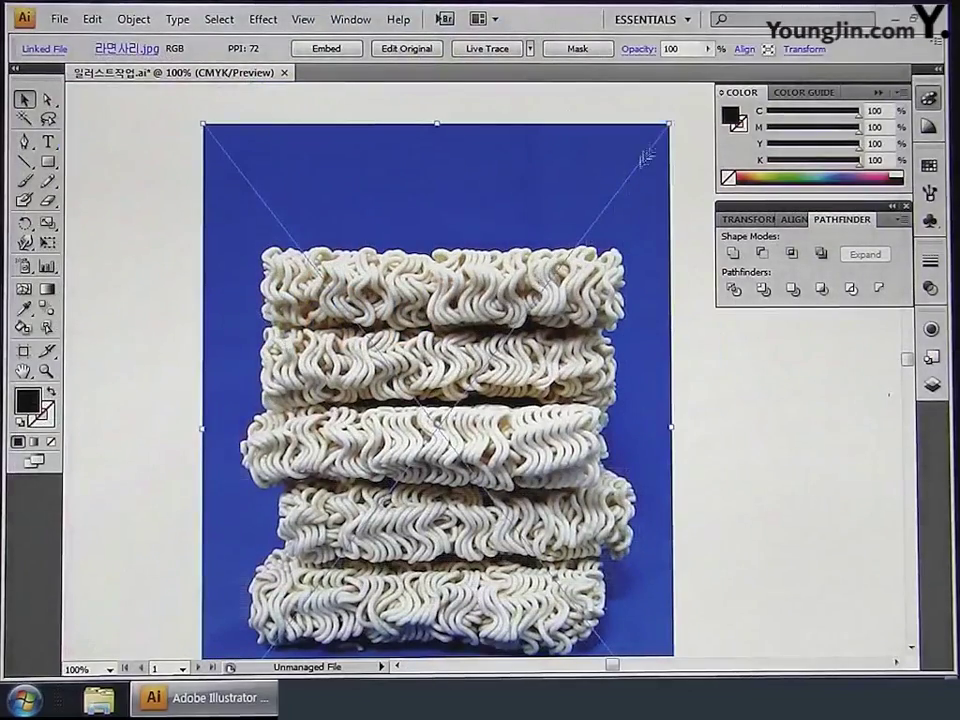
drag(668, 127, 512, 331)
drag(445, 468, 506, 328)
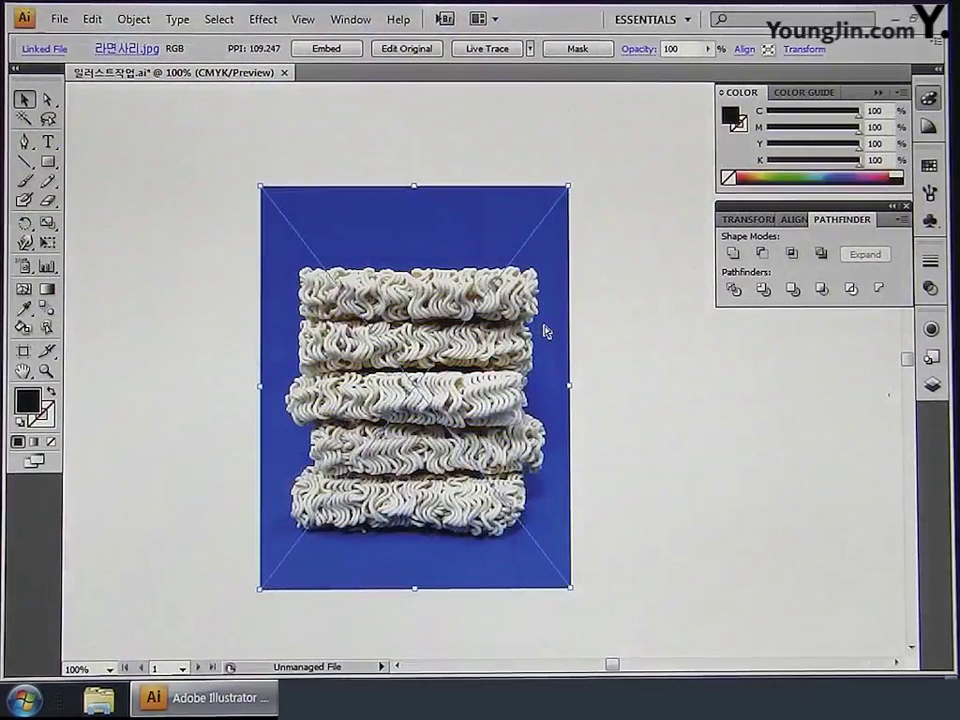
key(ctrl+shift+a)
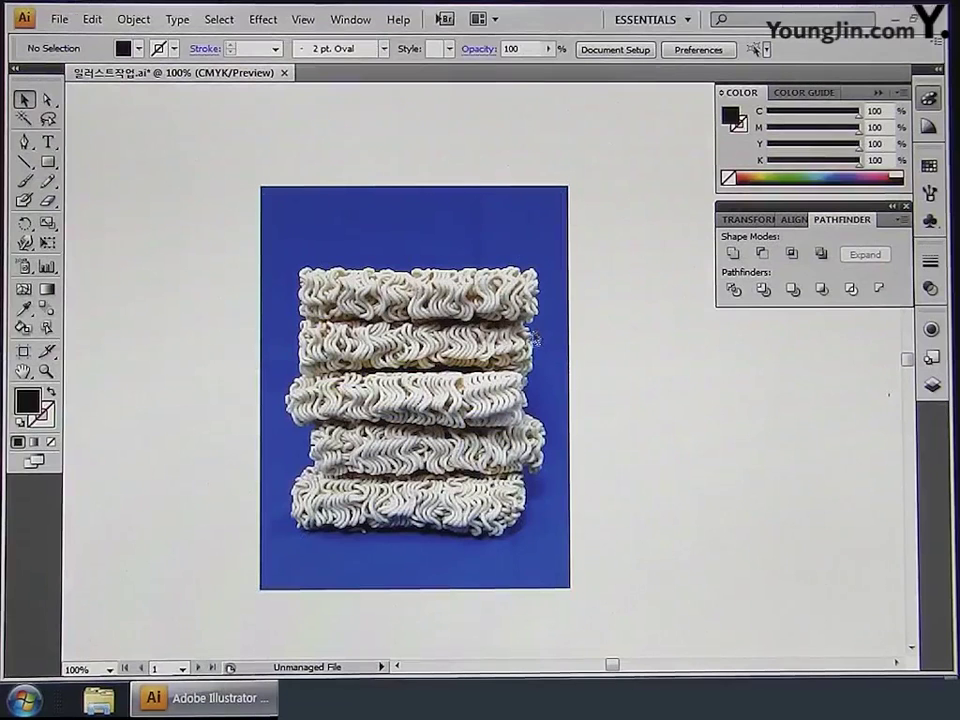
Draw a narrow vertical rectangle down the middle of the noodle stack and fill it with a linear gradient at -90°.
click(47, 161)
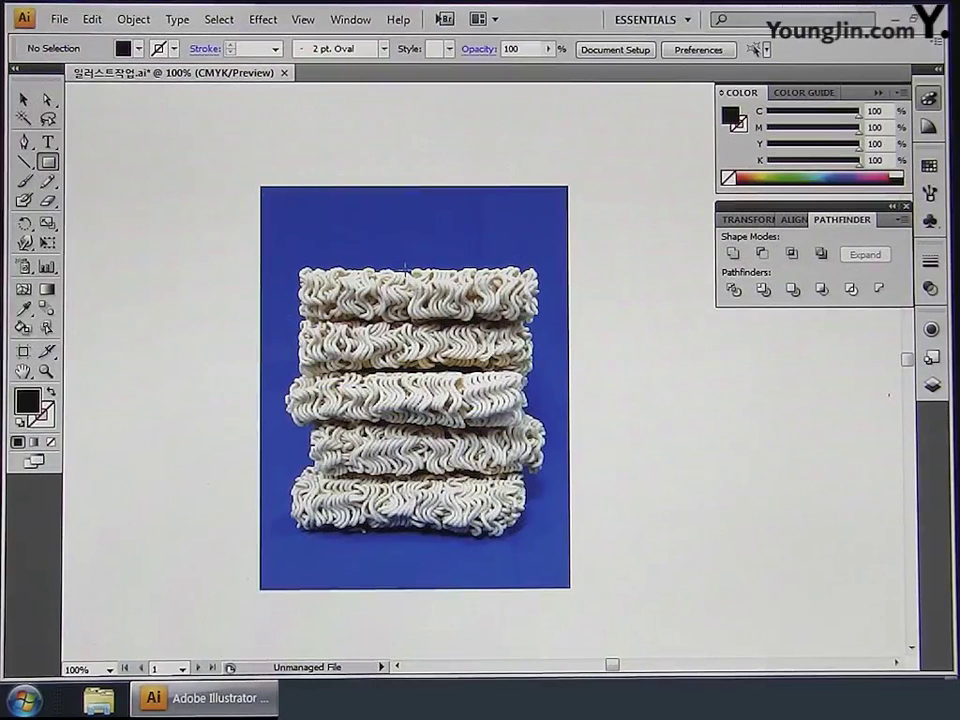
drag(405, 267, 428, 534)
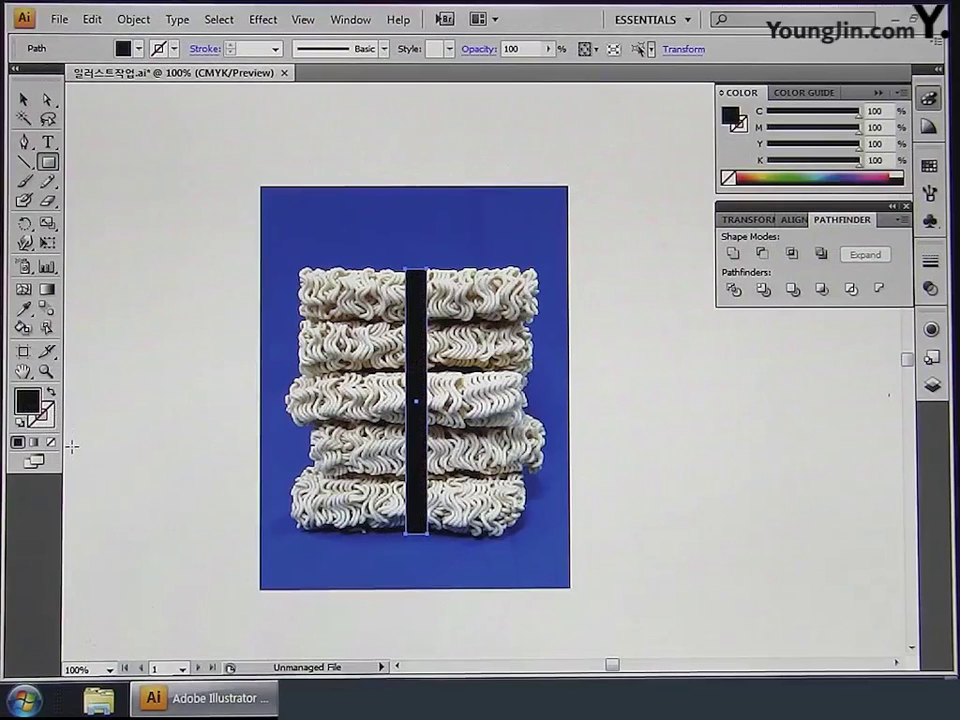
click(50, 290)
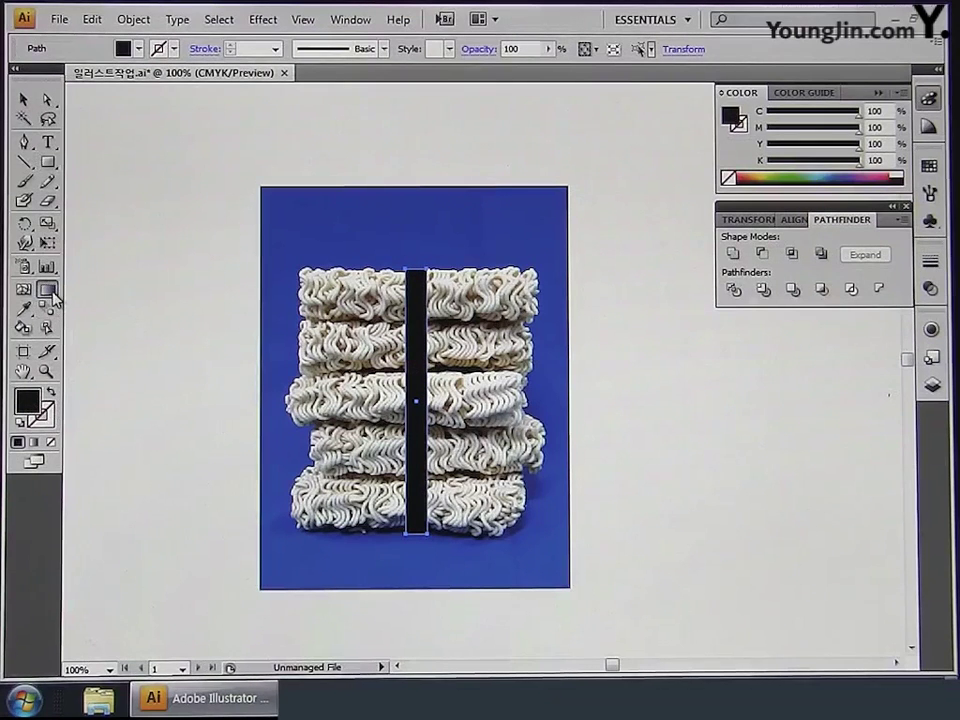
double_click(48, 291)
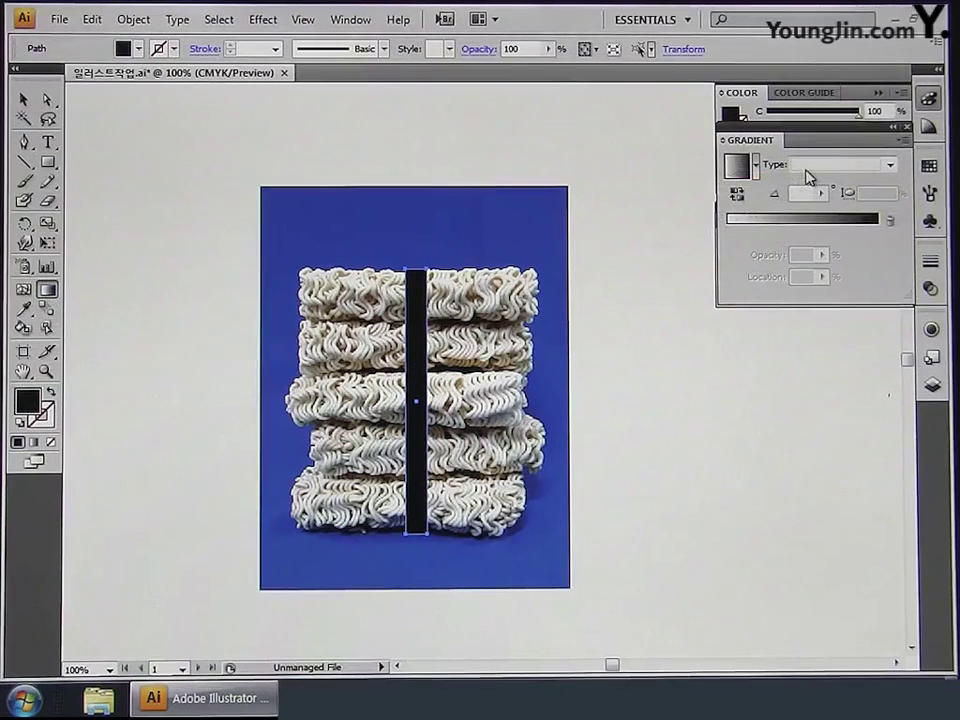
click(890, 165)
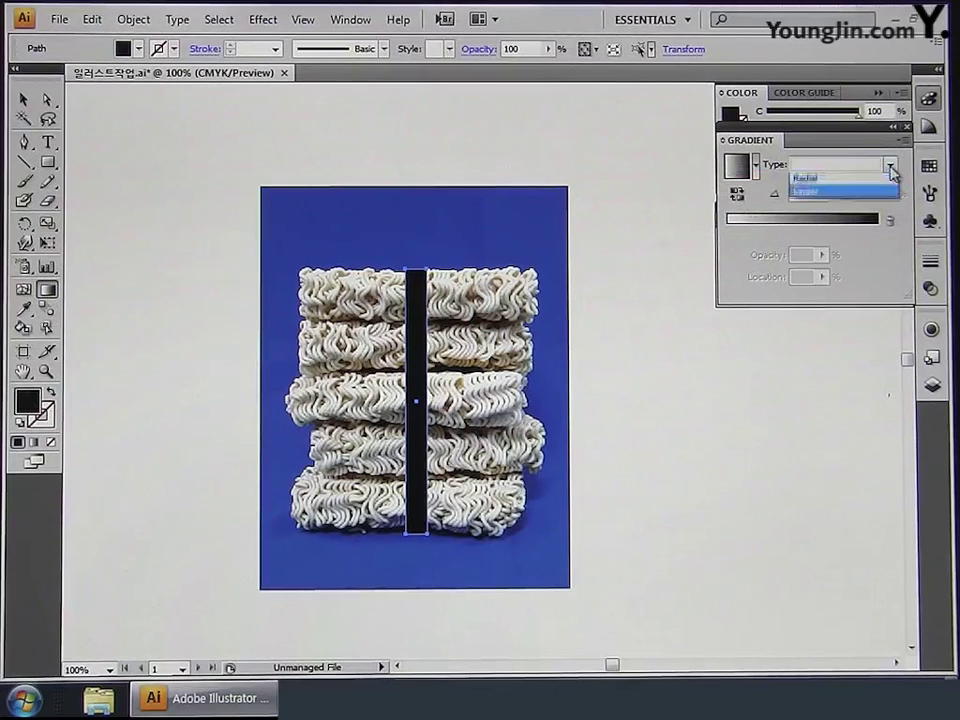
click(822, 195)
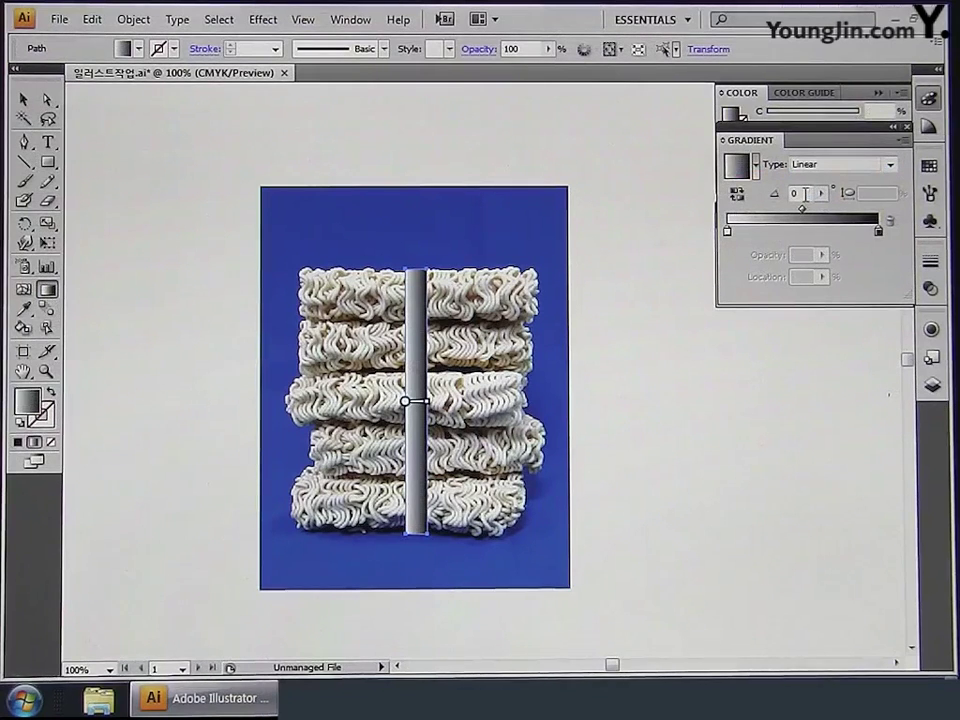
text(-90)
key(Return)
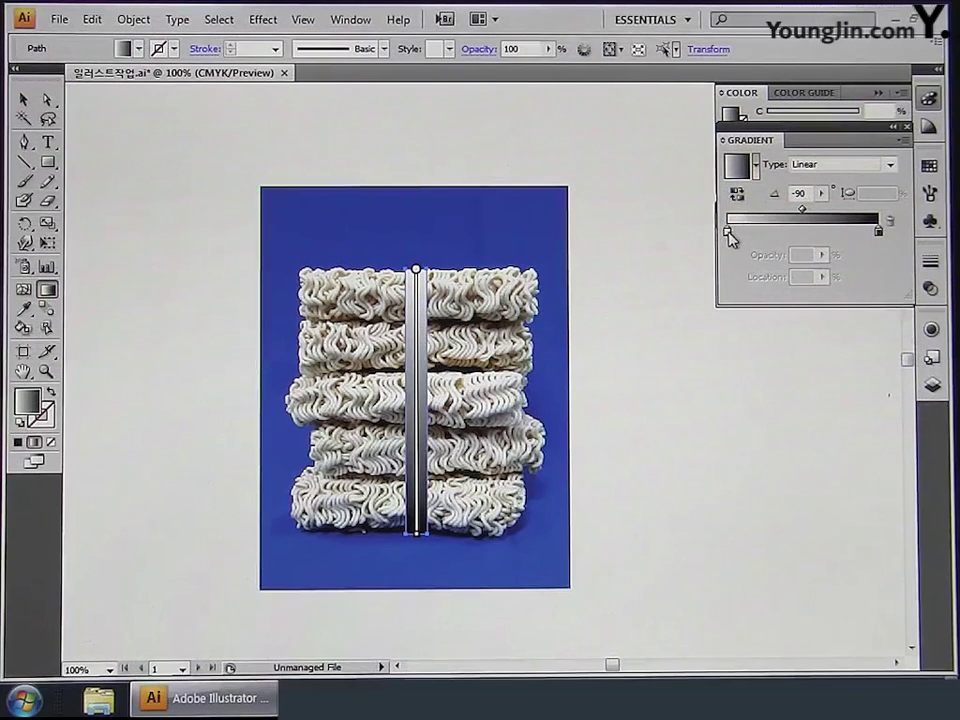
Switch the gradient's start stop to CMYK and colour it green with C 80, M 0, Y 100, K 0.
double_click(727, 233)
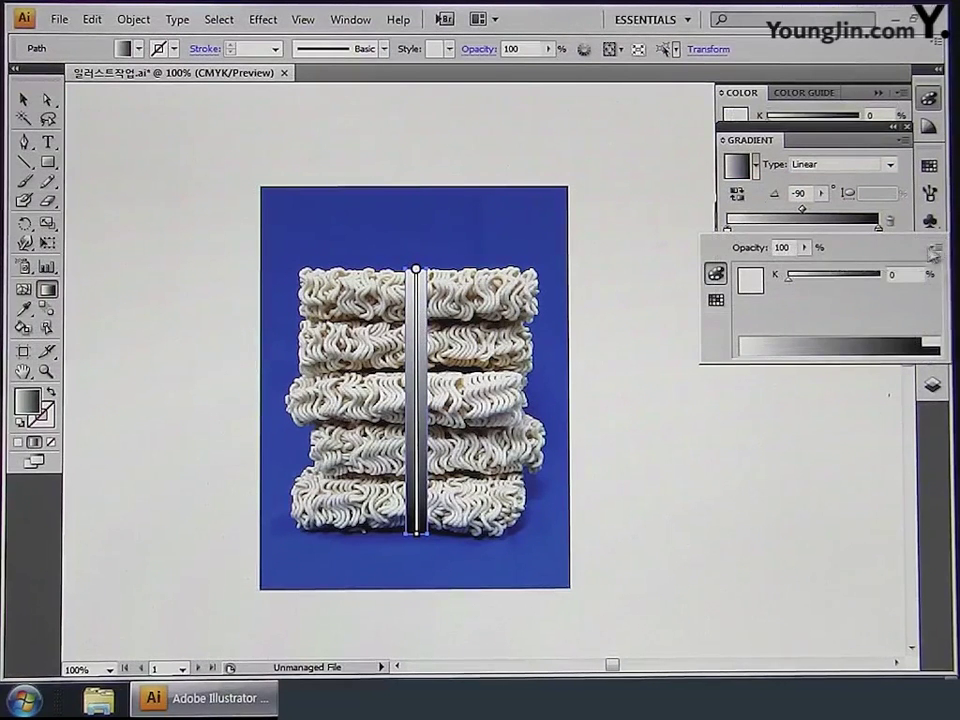
click(935, 247)
click(871, 328)
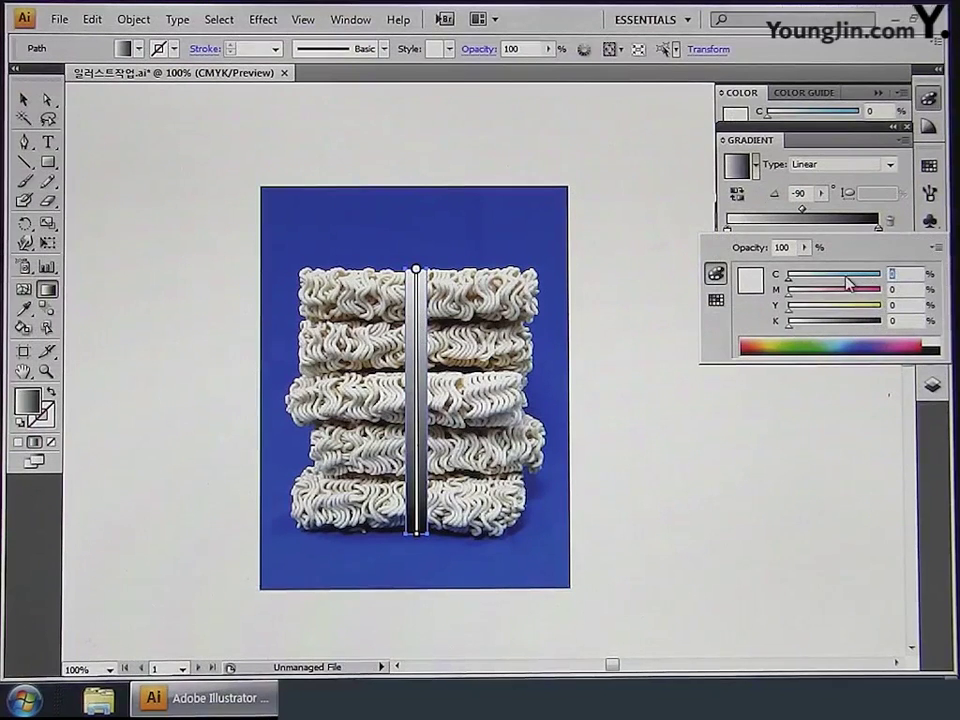
text(80)
key(Tab)
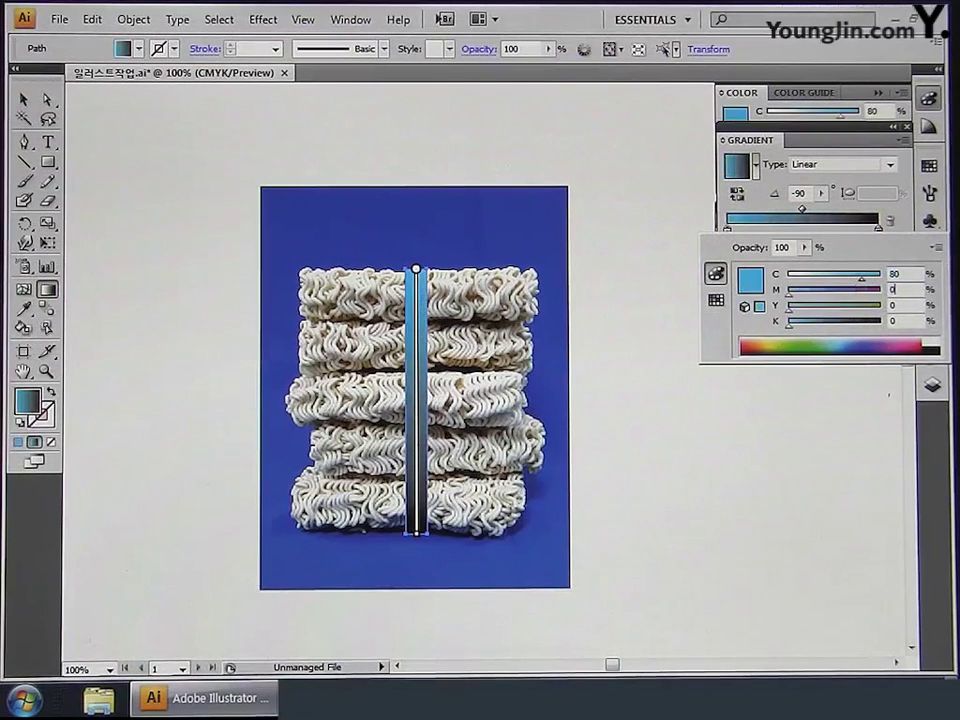
text(100)
key(Tab)
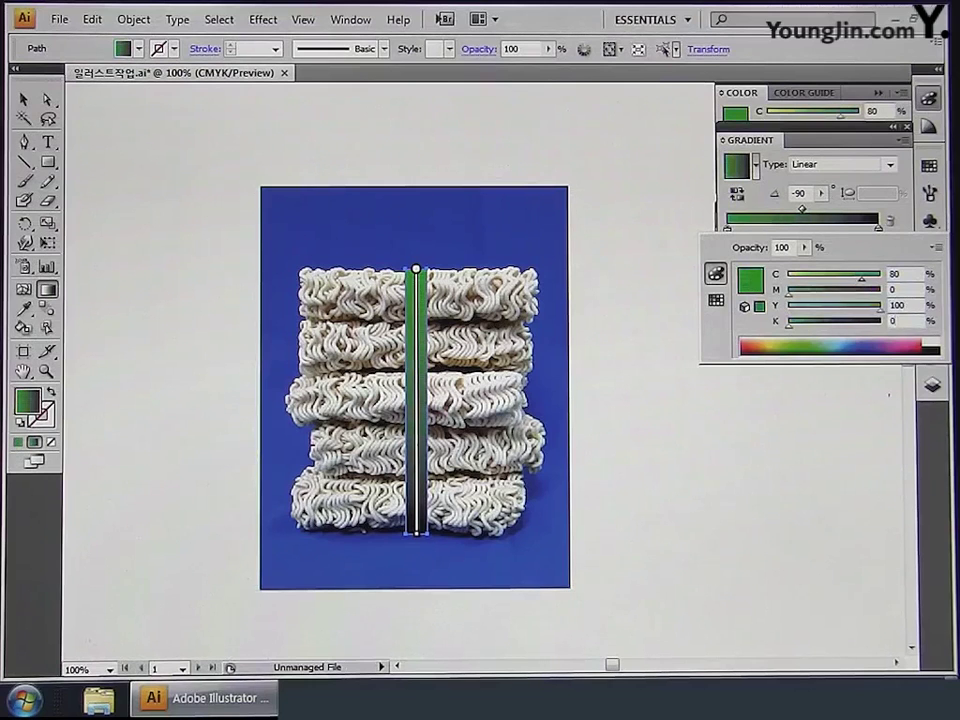
key(Return)
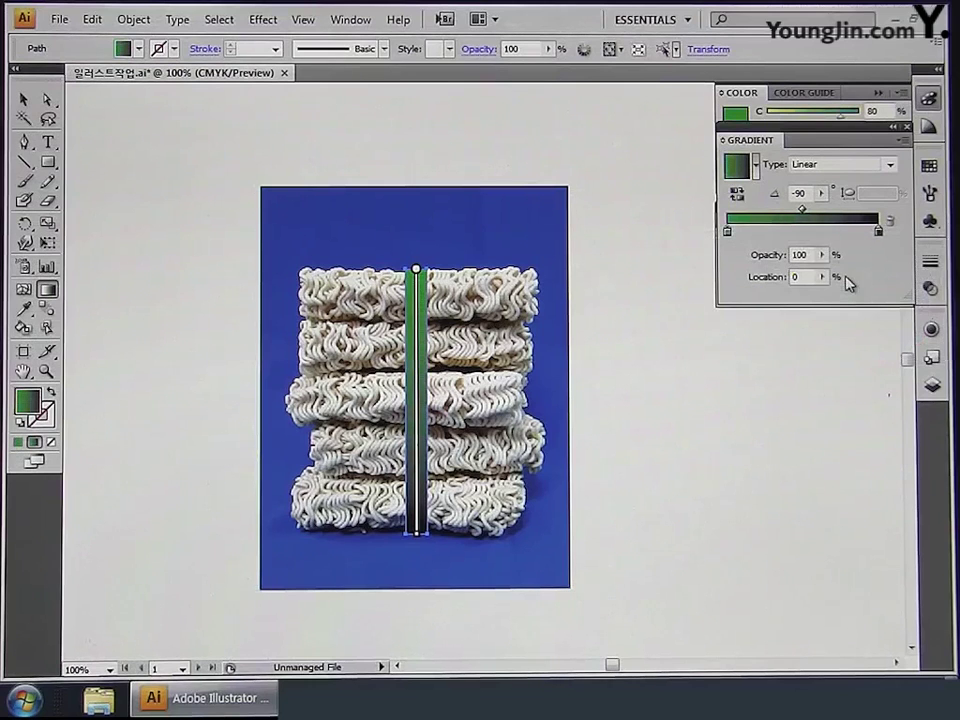
Add a stop to the vertical band's gradient at location 20%.
click(755, 231)
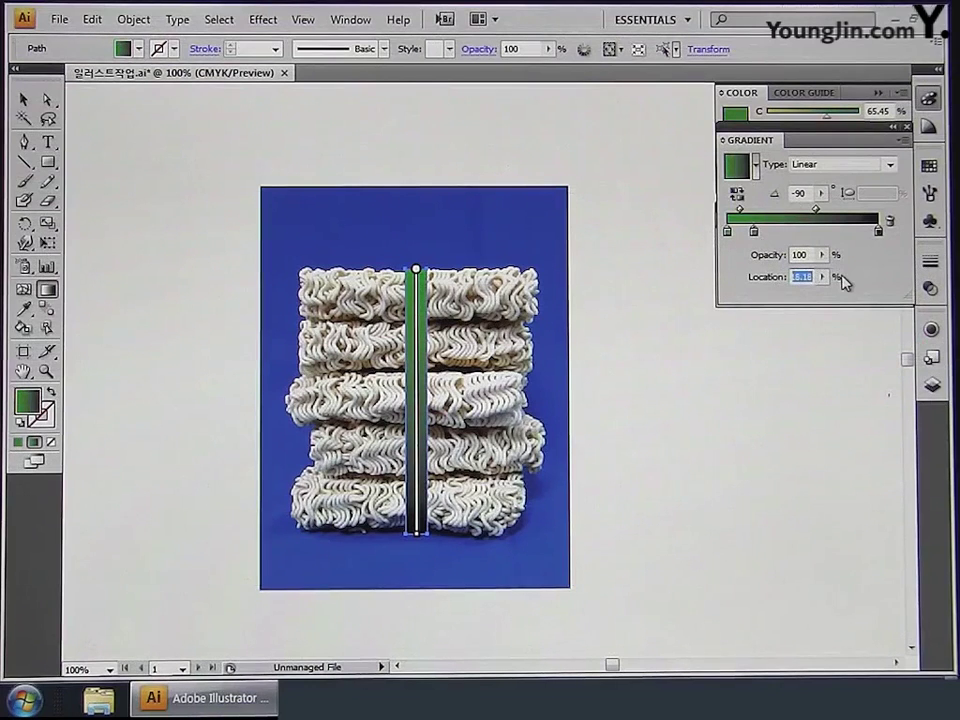
text(20)
key(Return)
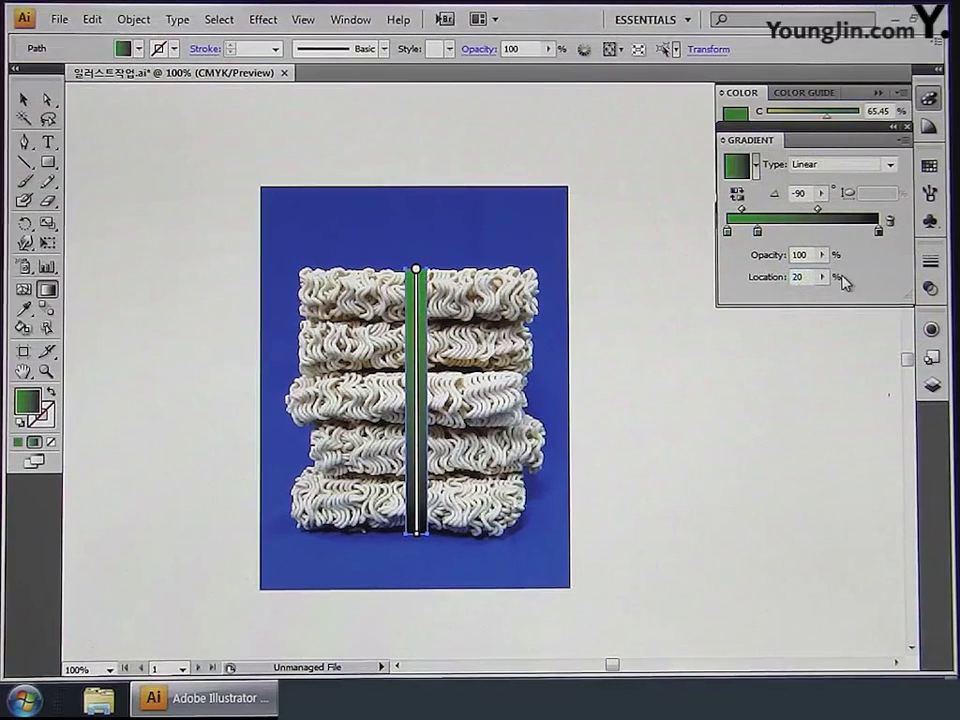
Colour the gradient's 20% stop white with C 0, M 0, Y 0, K 0.
double_click(758, 231)
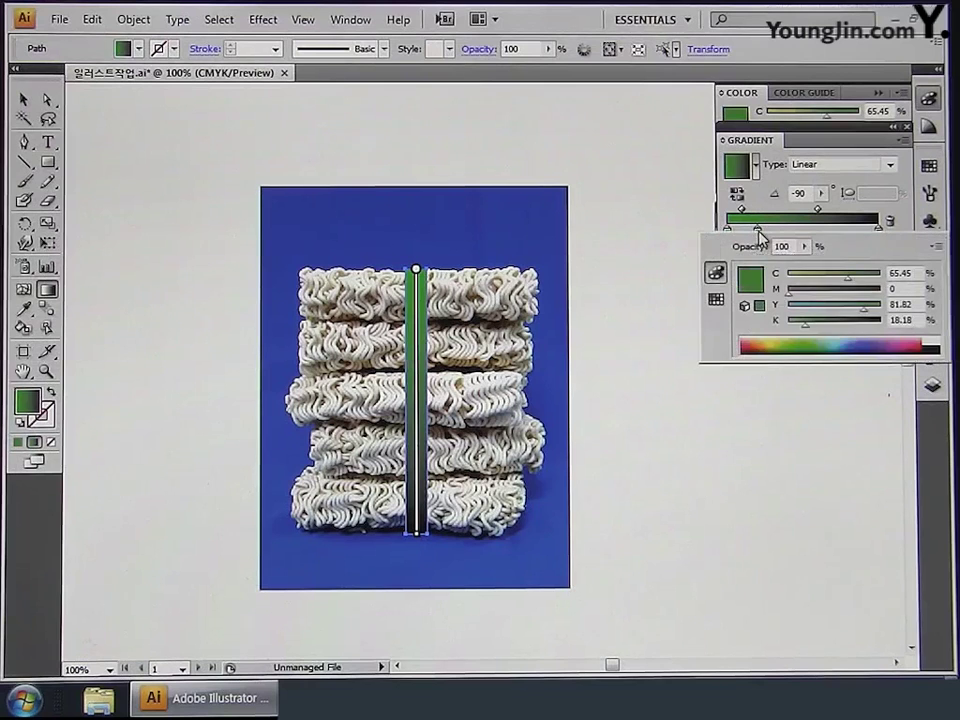
click(905, 273)
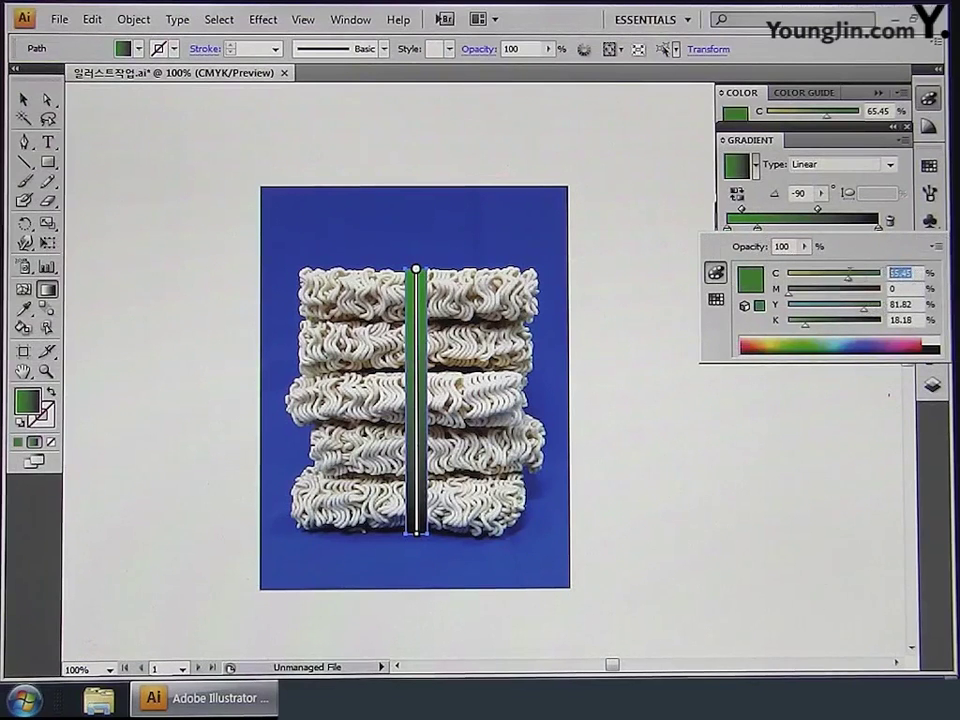
text(0)
key(Tab)
key(Tab)
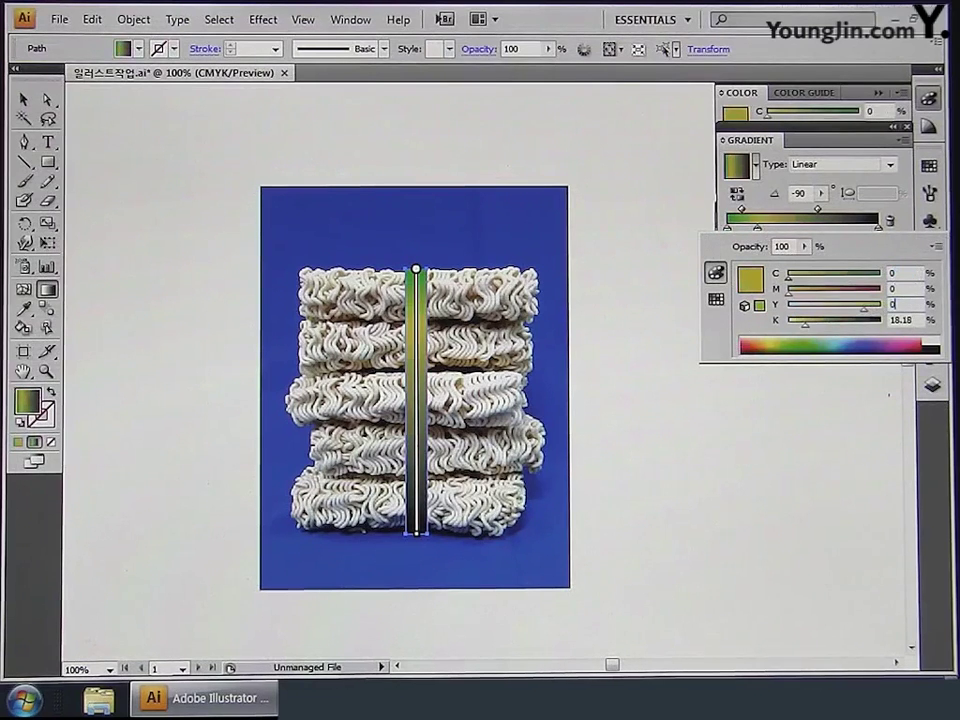
text(0)
key(Tab)
text(0)
key(Return)
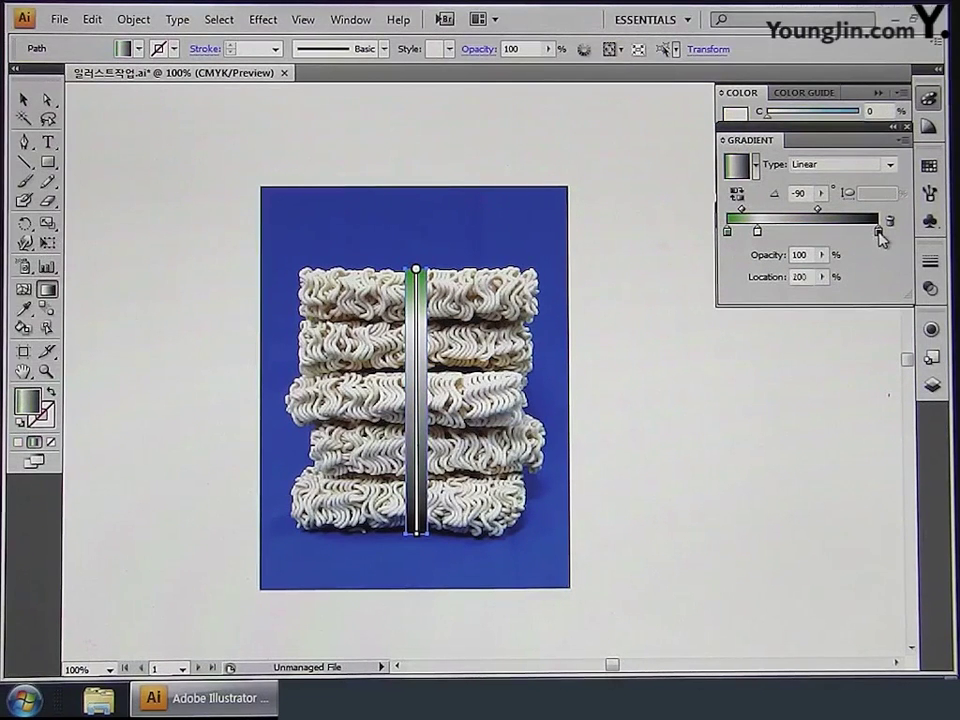
Switch the gradient's end stop to CMYK and colour it green with C 80, M 0, Y 100, K 0.
double_click(878, 230)
click(935, 247)
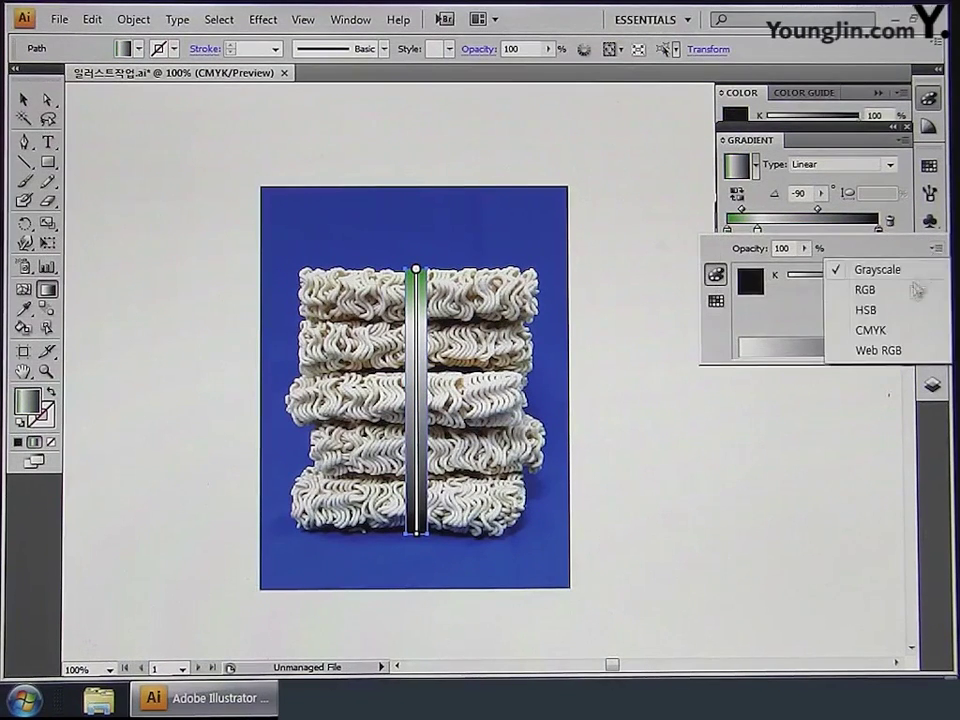
click(880, 330)
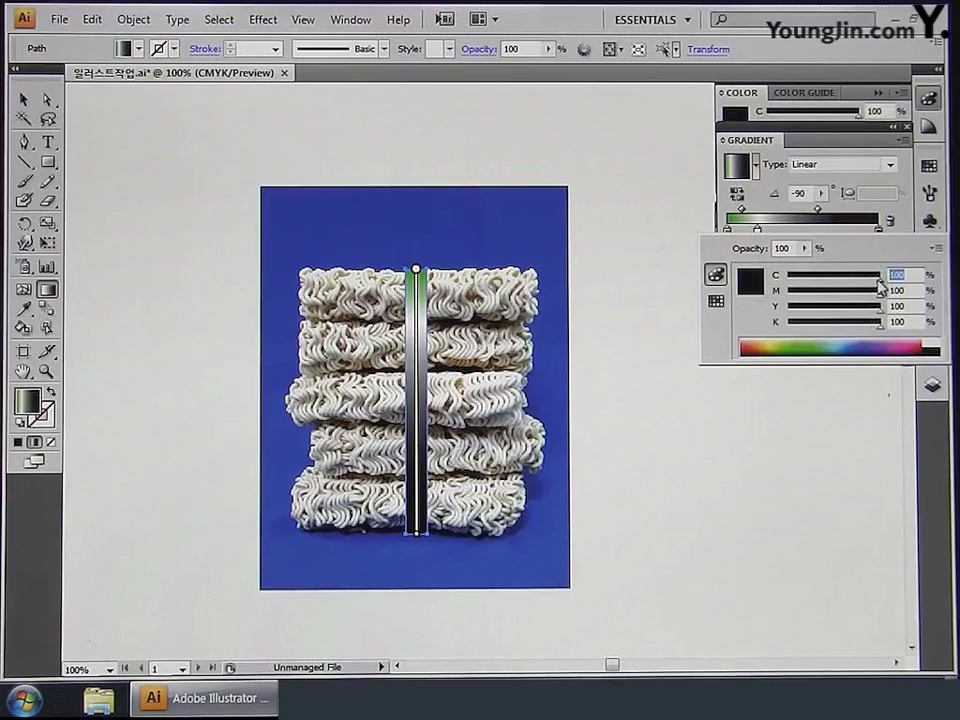
key(Tab)
text(0)
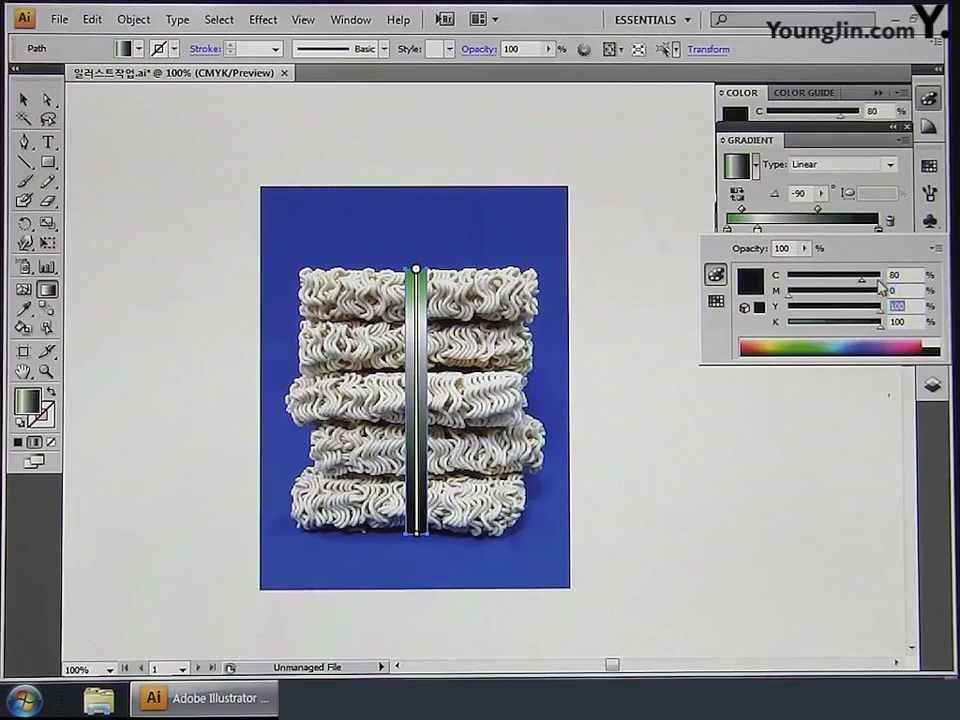
key(Tab)
key(Return)
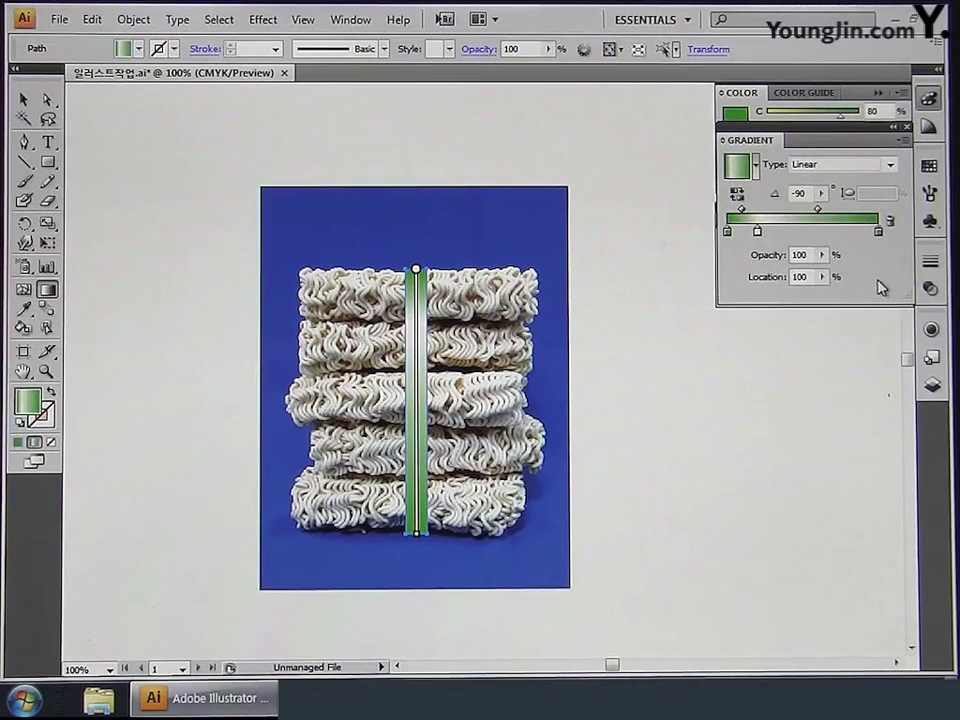
Deselect the vertical band and draw a closed slanted strip with the Pen tool, running from the band's centre down to the left.
click(24, 143)
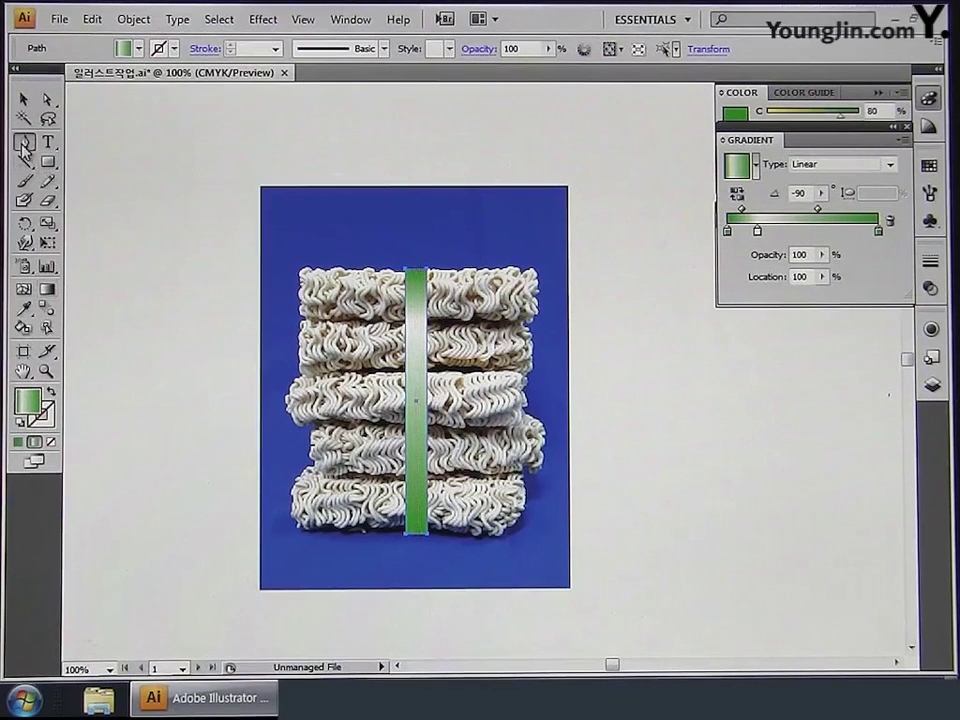
key(ctrl+shift+a)
click(415, 343)
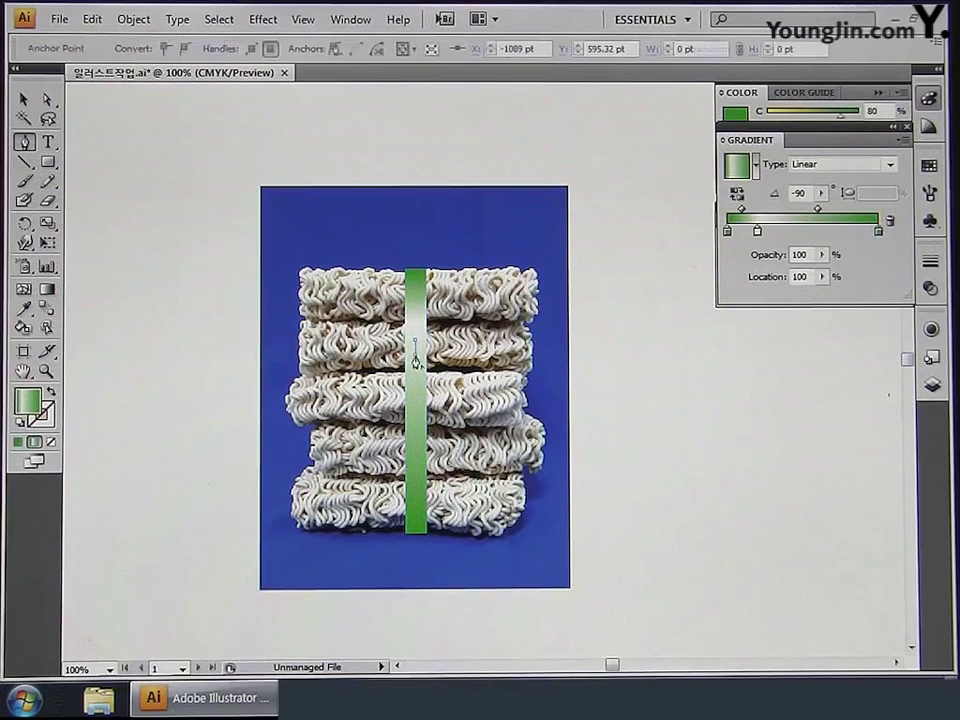
click(342, 397)
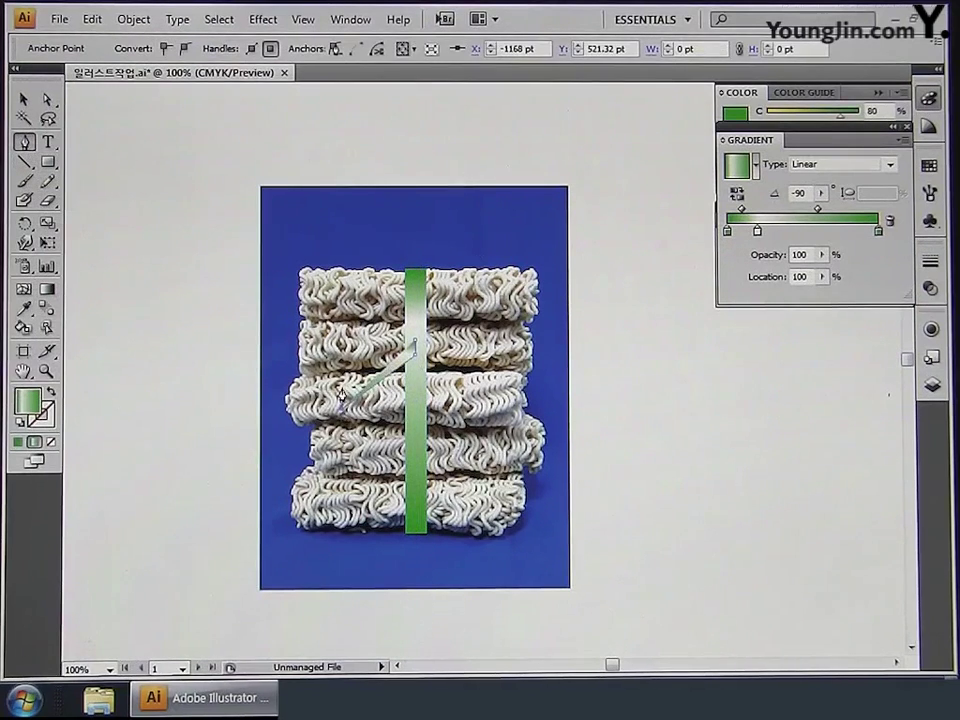
click(342, 410)
click(415, 345)
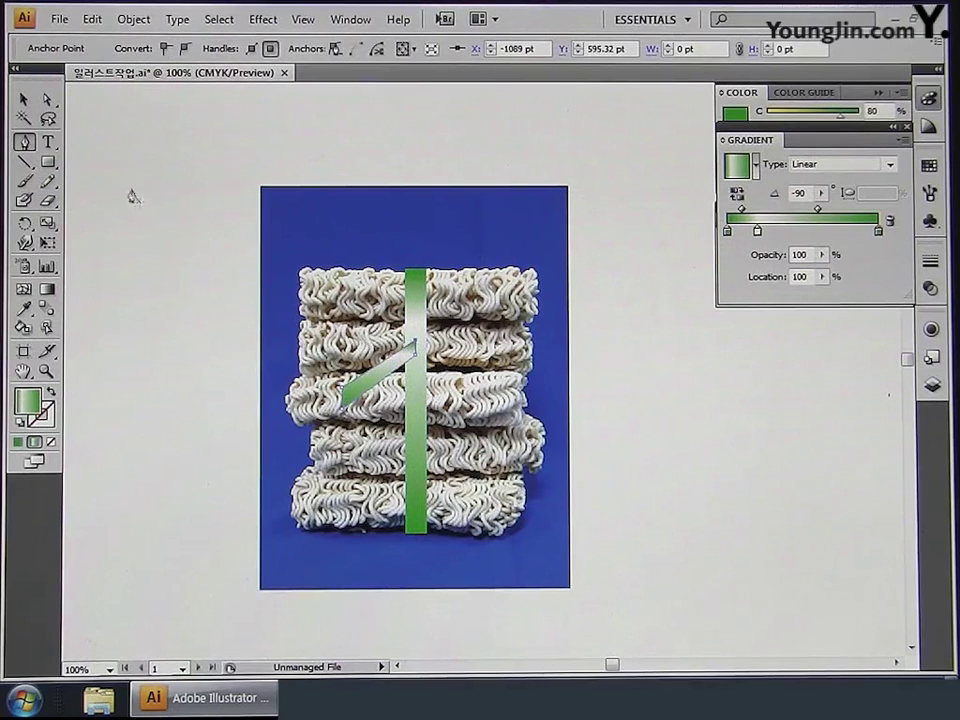
Raise the slanted strip's upper anchor point on the vertical band by 8 pt to widen that end.
click(47, 100)
click(405, 340)
click(425, 350)
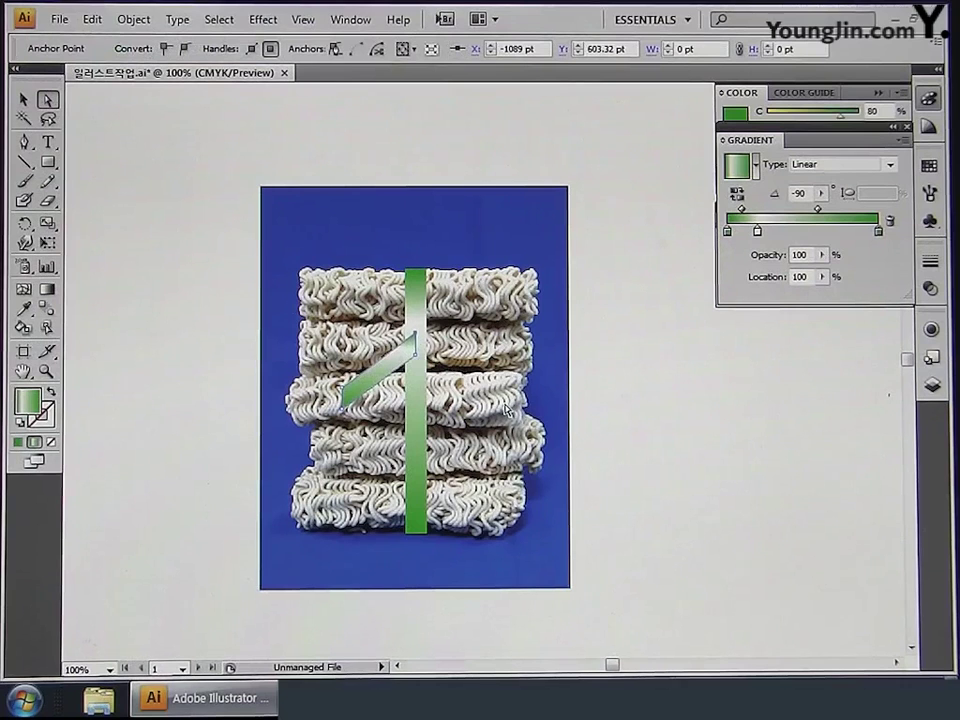
Set the slanted strip's gradient angle to 35° and remove the white middle stop.
click(23, 100)
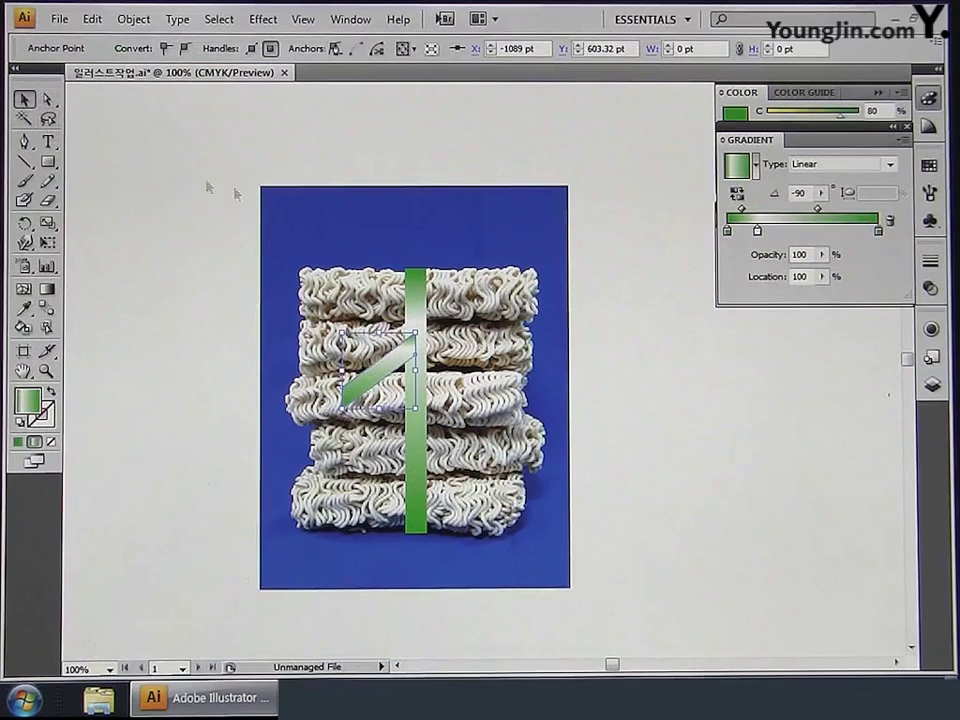
click(820, 194)
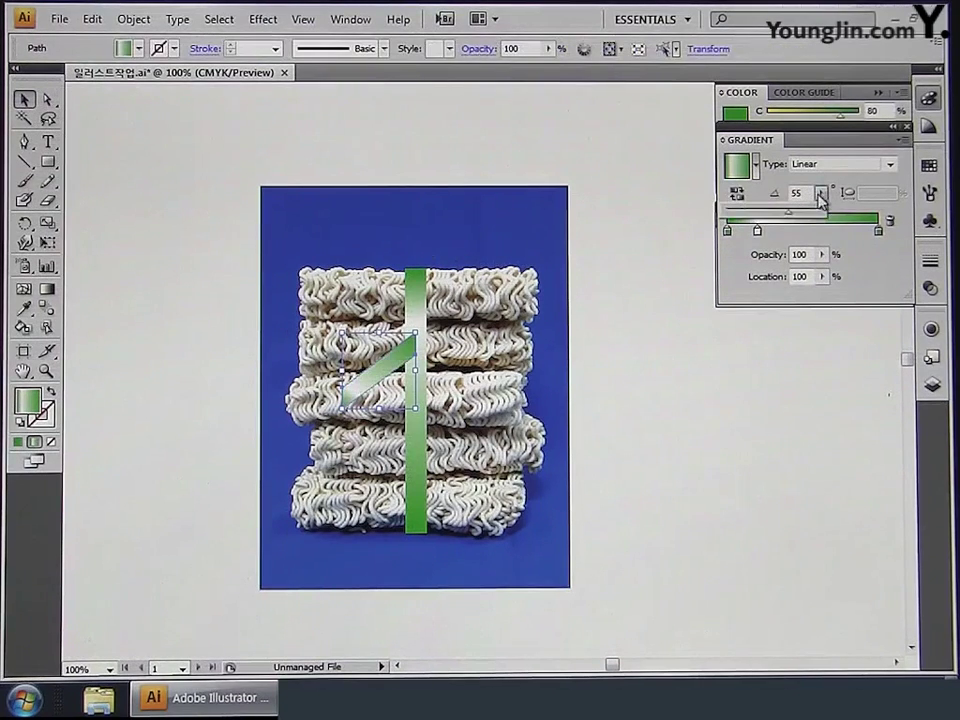
drag(809, 220, 792, 221)
drag(790, 220, 761, 272)
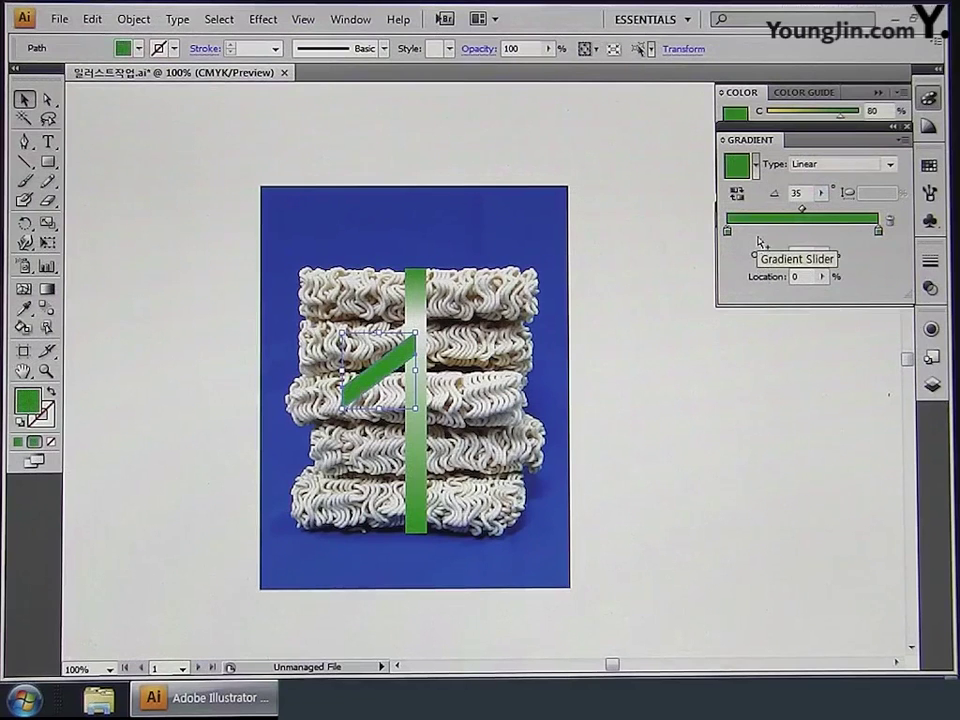
Keep the slanted strip's start stop green and set its end stop to C 0, M 0, Y 10, K 0.
double_click(729, 236)
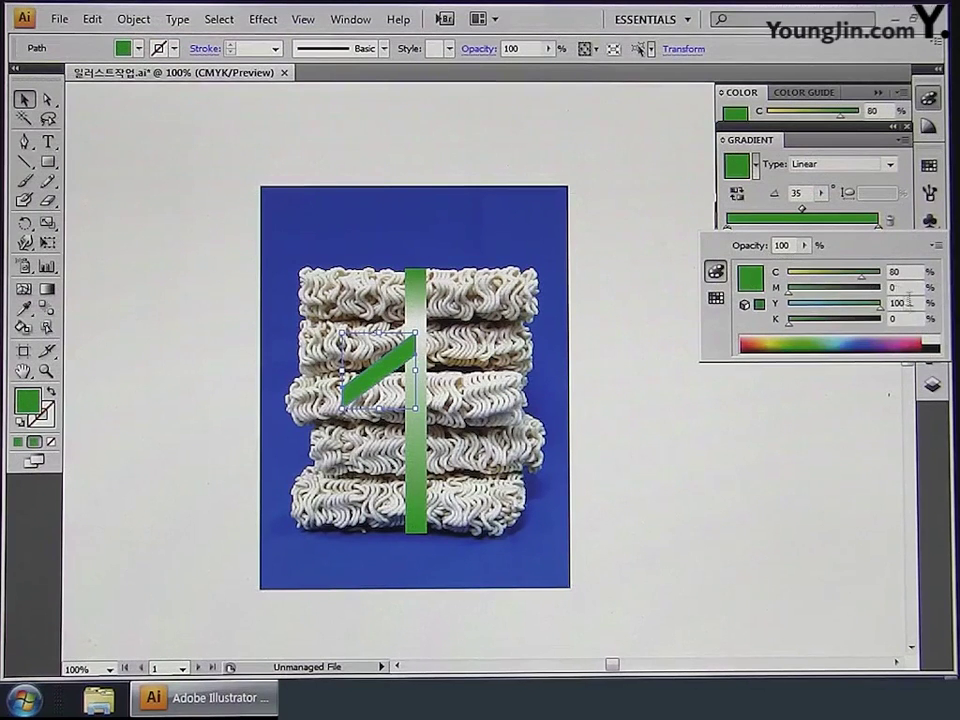
key(Return)
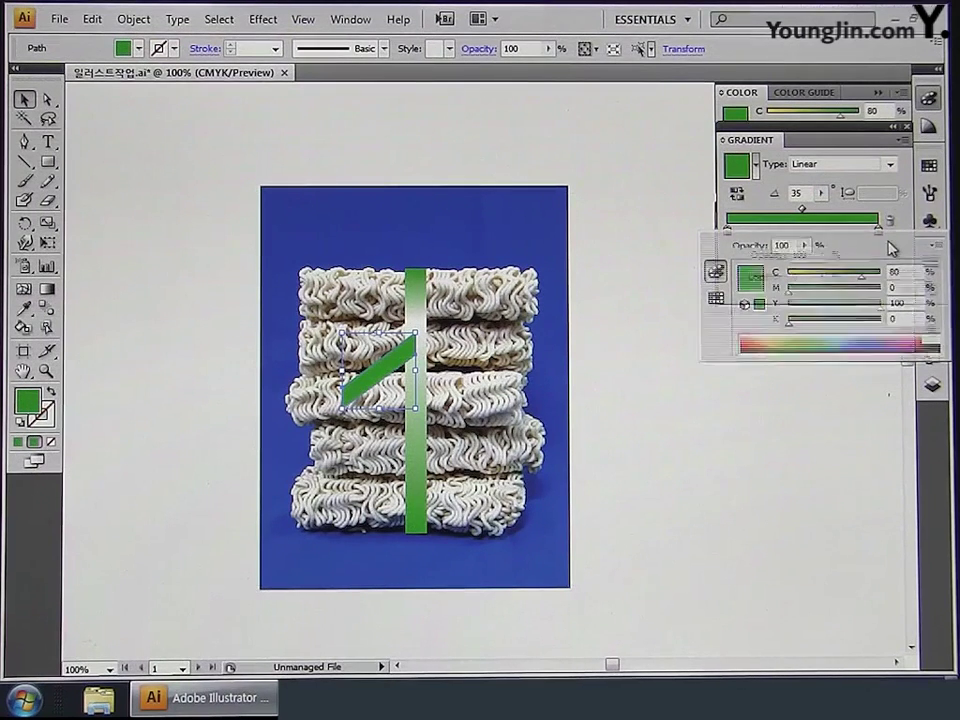
double_click(879, 234)
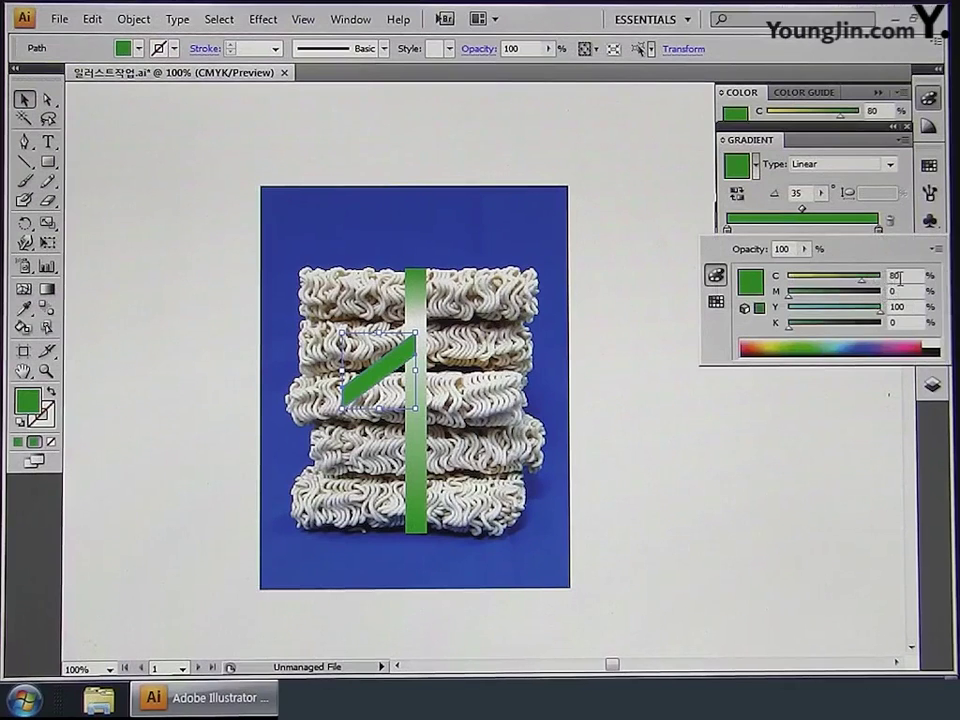
text(0)
key(Tab)
key(Tab)
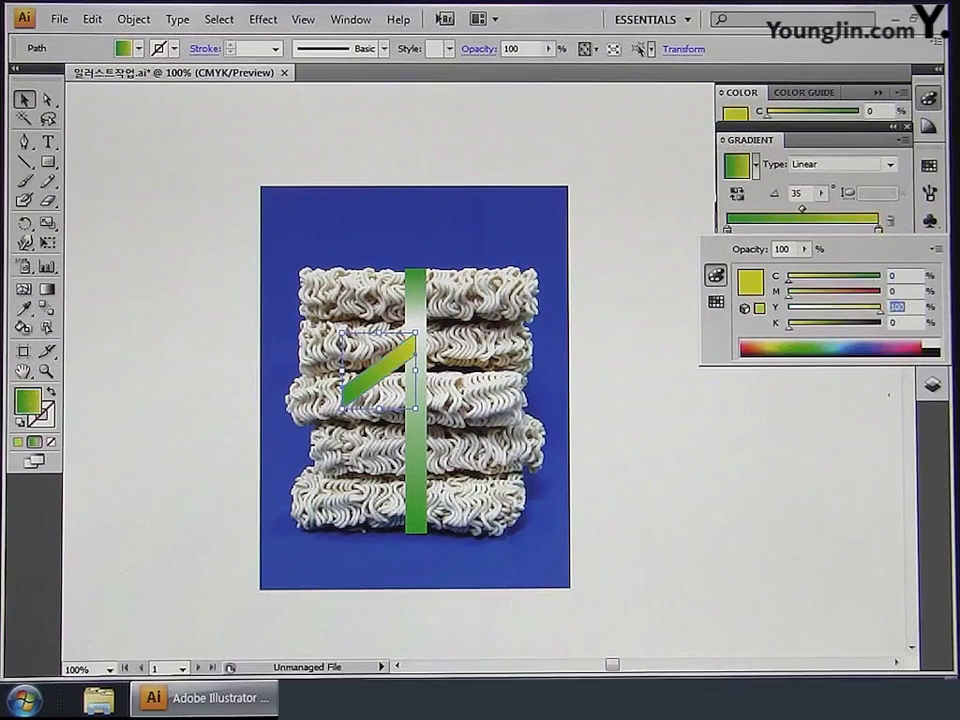
text(10)
key(Tab)
key(Return)
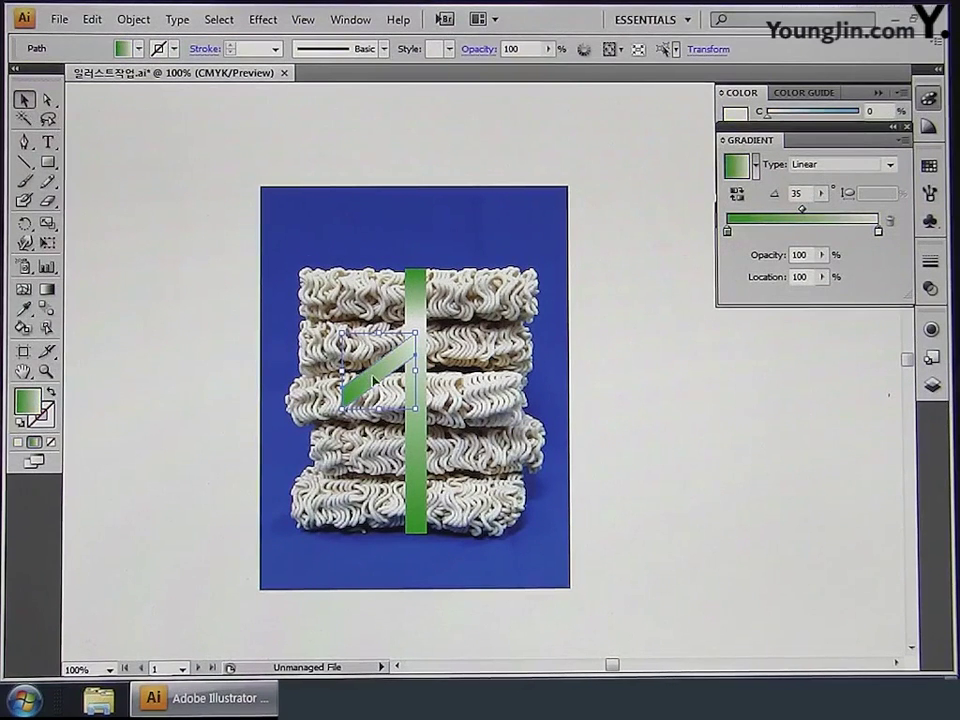
Reflect a copy of the slanted strip across the vertical band's centre with a vertical axis.
drag(24, 223, 62, 246)
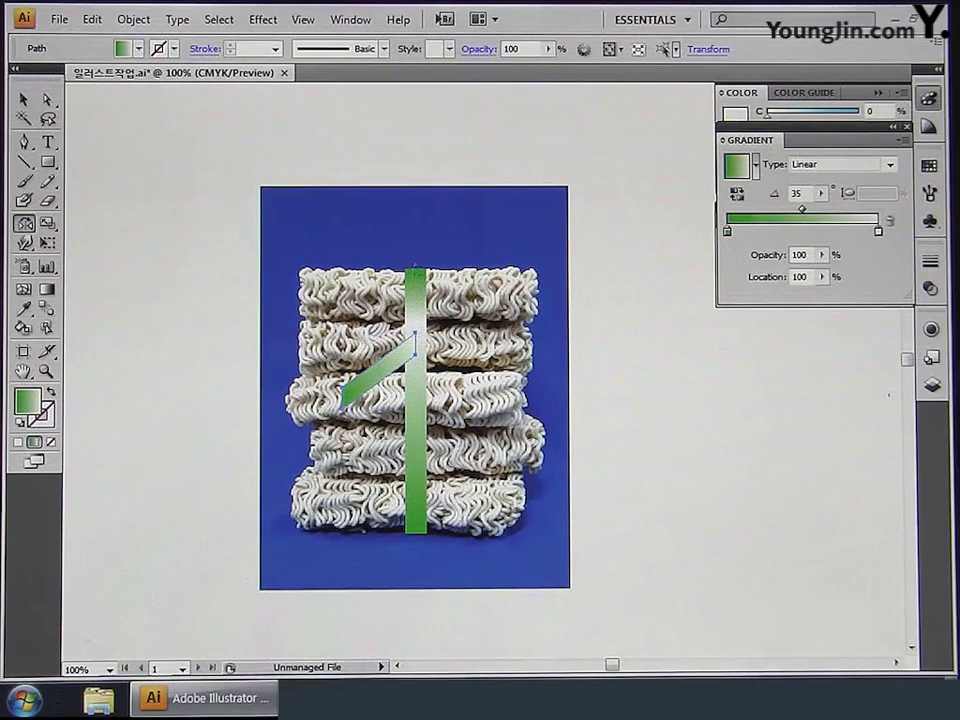
alt+click(416, 345)
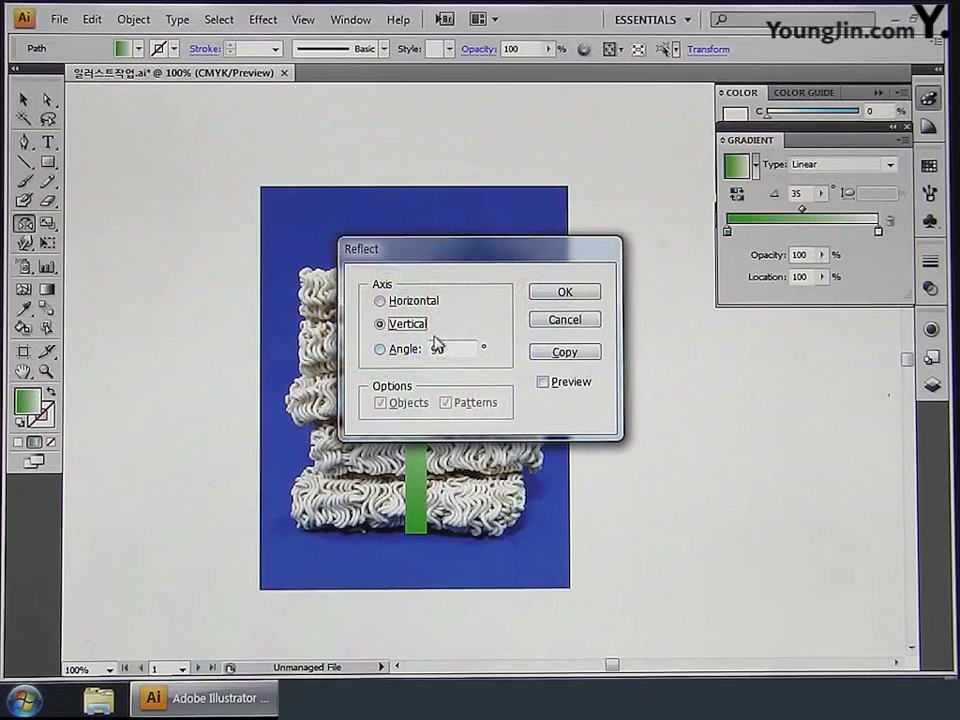
click(565, 352)
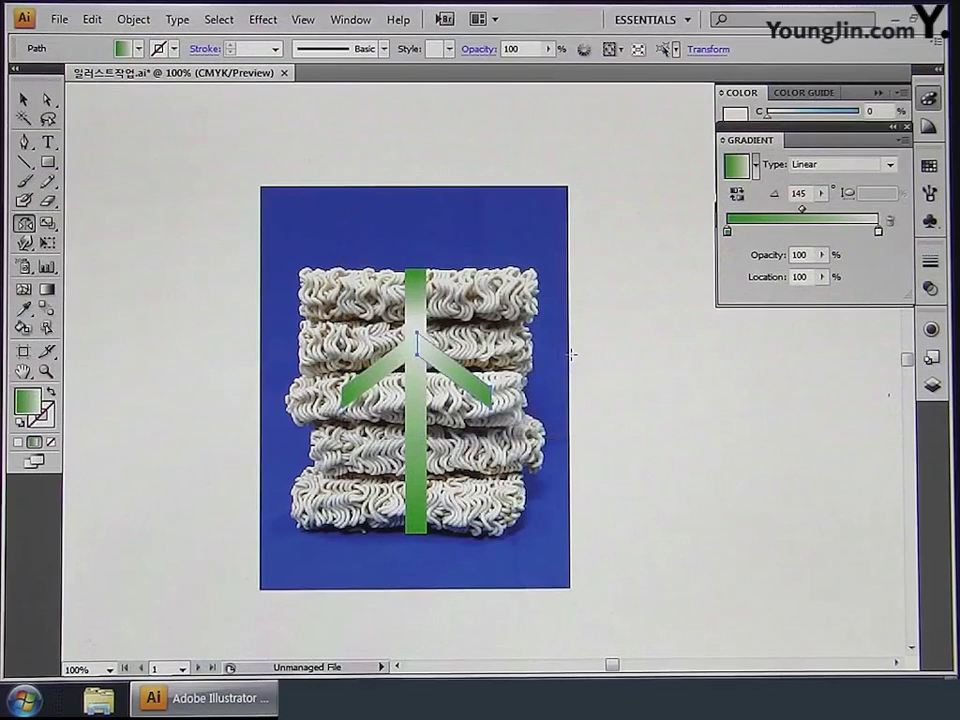
click(23, 99)
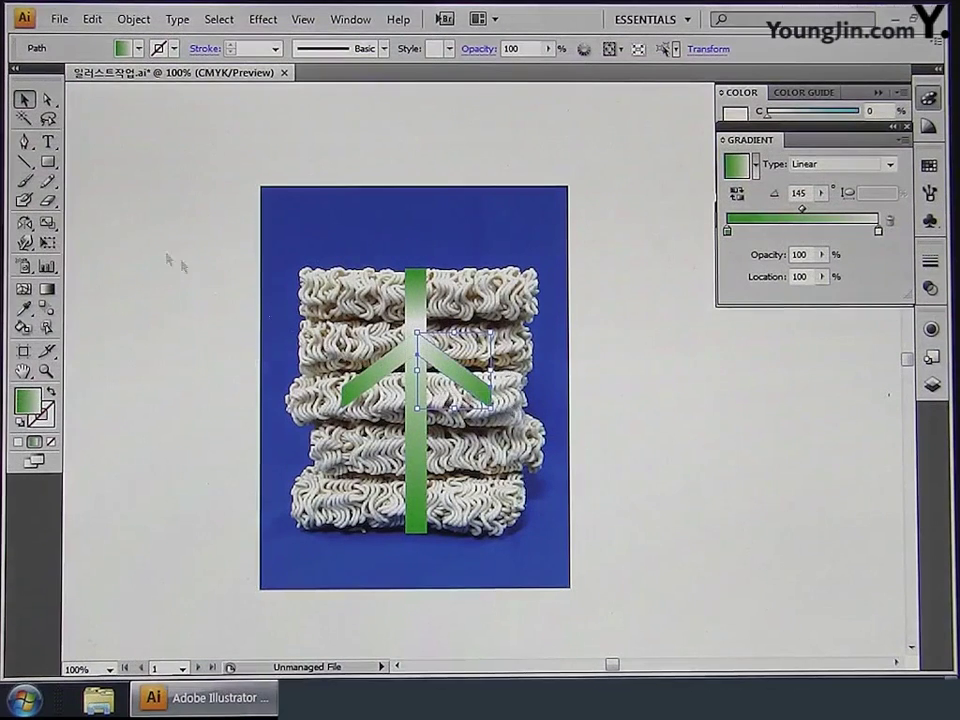
Draw a closed curved strip with the Pen tool, sagging from the band's centre to the left above the slanted strip.
click(23, 142)
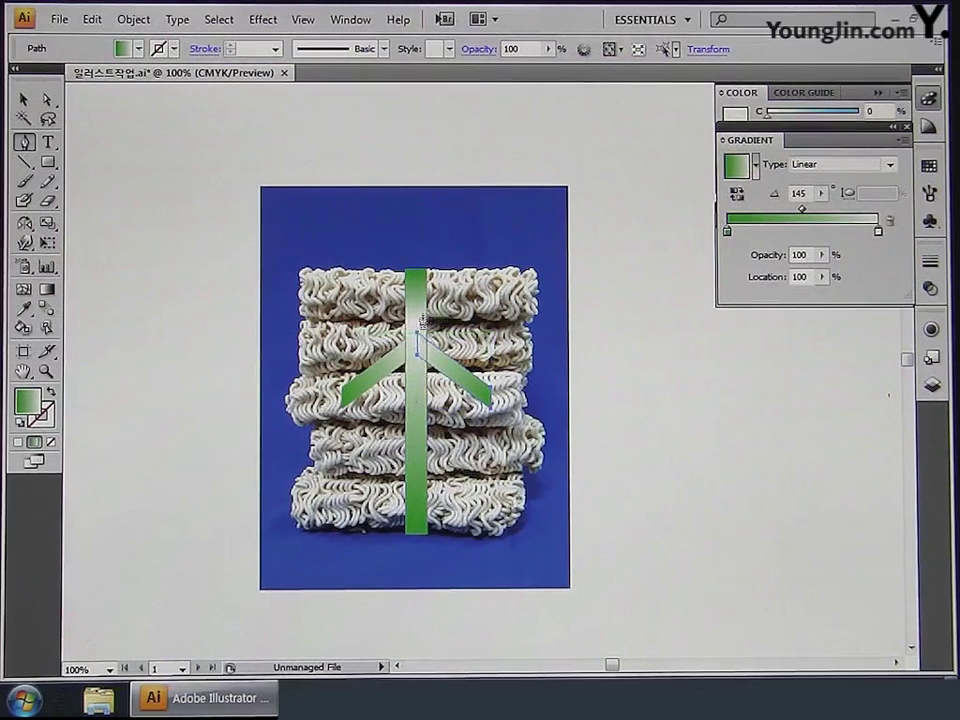
drag(413, 321, 345, 333)
click(337, 314)
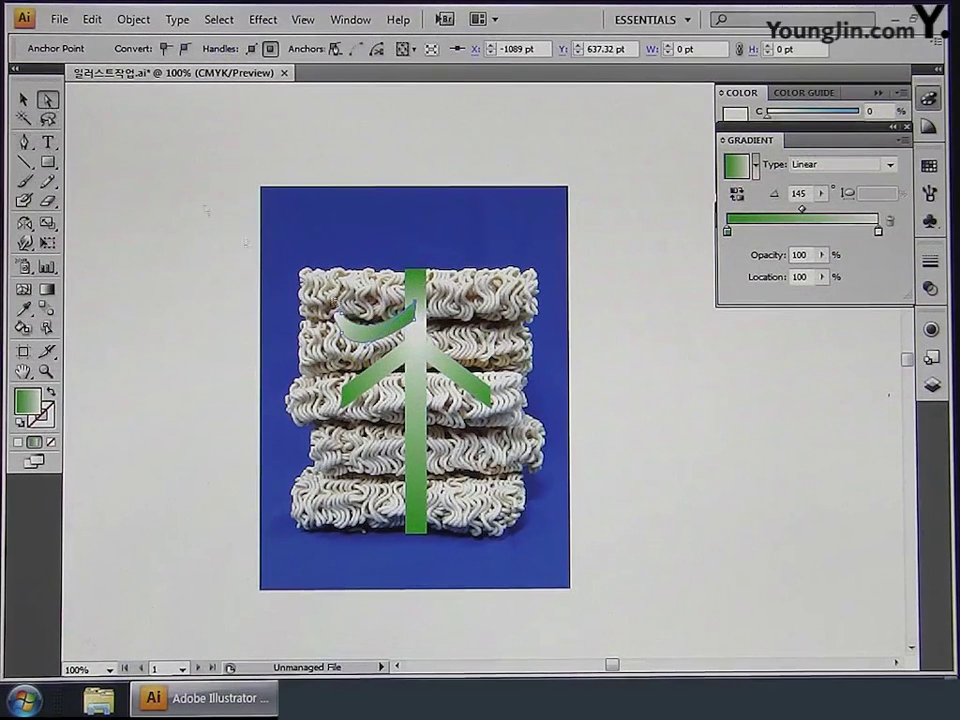
Refine the curved strip by adjusting its left end, its lower anchor on the band and its lower curve handle.
ctrl+click(339, 318)
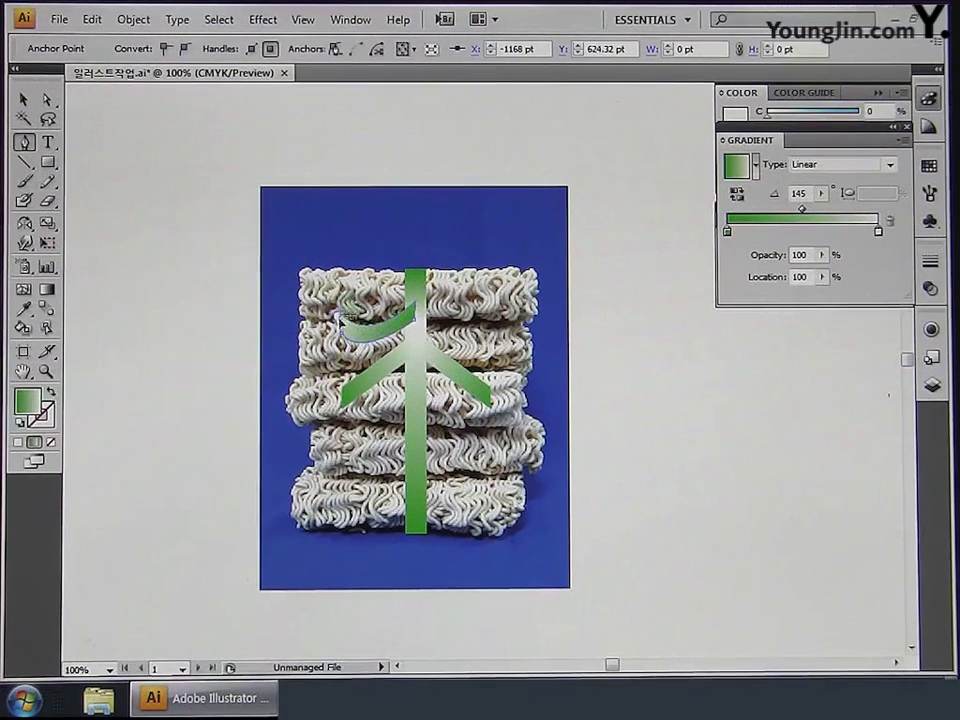
key(ctrl+=)
key(ctrl+=)
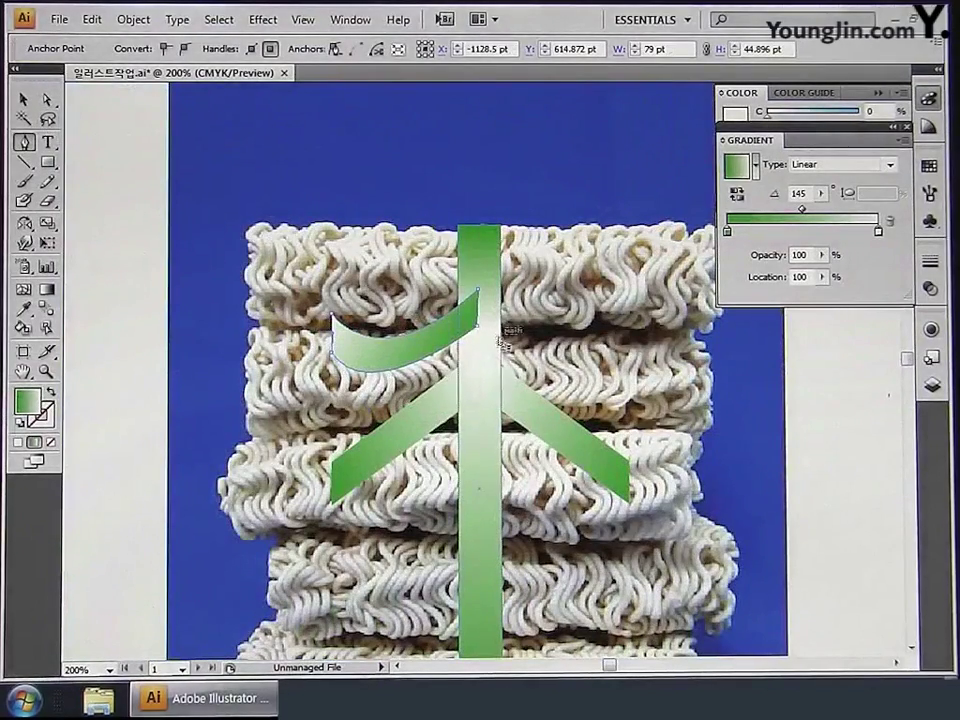
drag(474, 340, 478, 333)
mouse_move(376, 397)
mouse_down()
mouse_move(402, 408)
mouse_move(372, 390)
mouse_up()
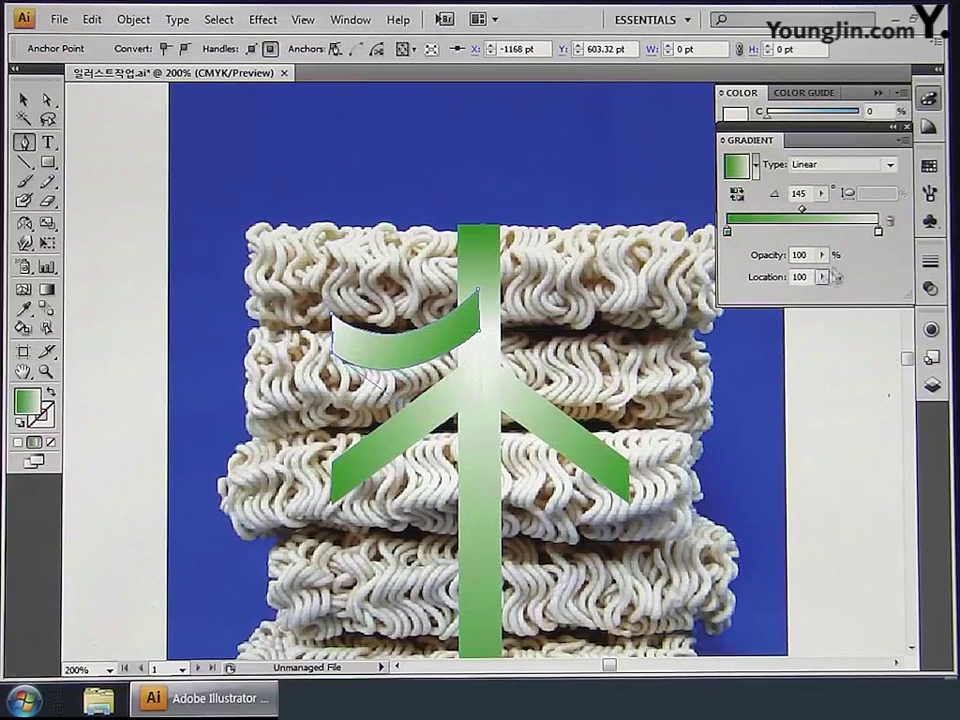
Set the curved strip's gradient angle to 0°.
click(775, 193)
text(0)
key(Return)
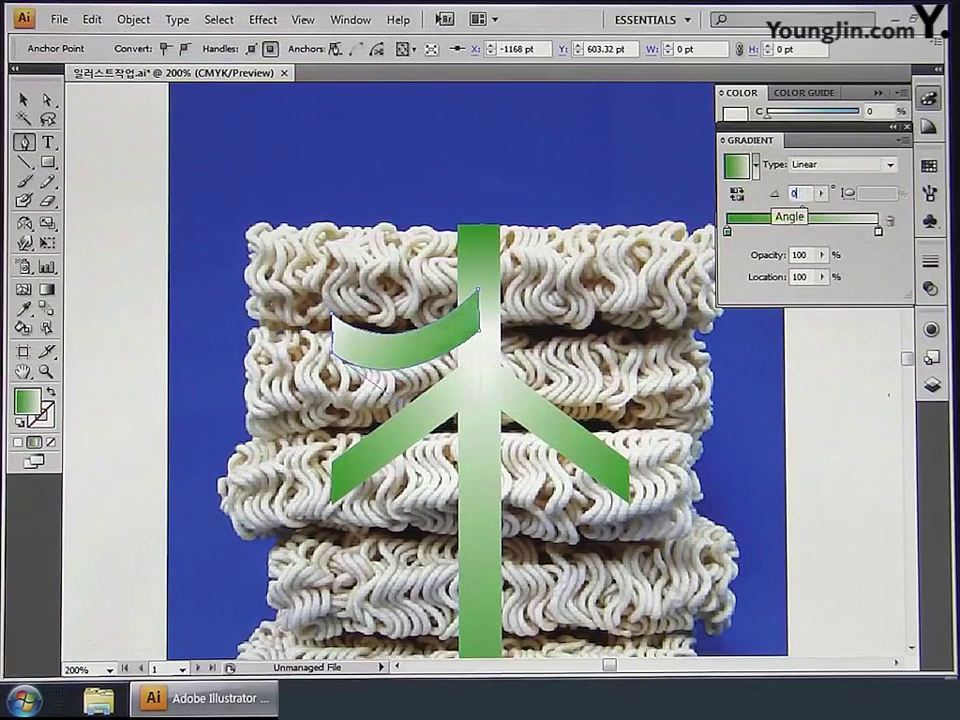
Set the curved strip's gradient start stop to C 80, M 0, Y 100, K 70 and keep its end stop white.
double_click(728, 231)
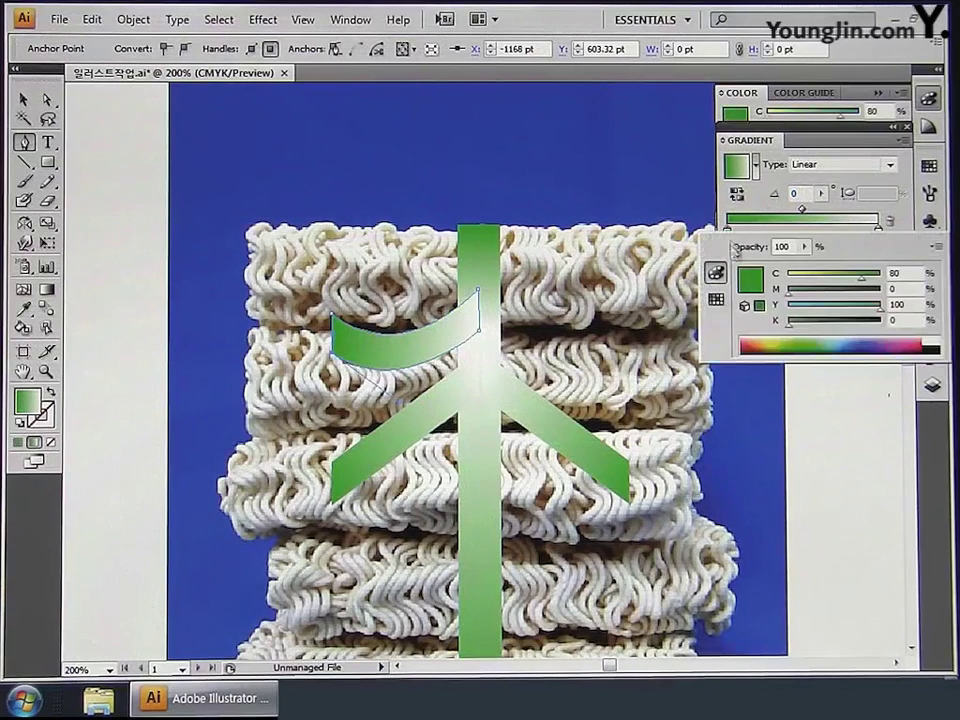
click(855, 277)
text(8)
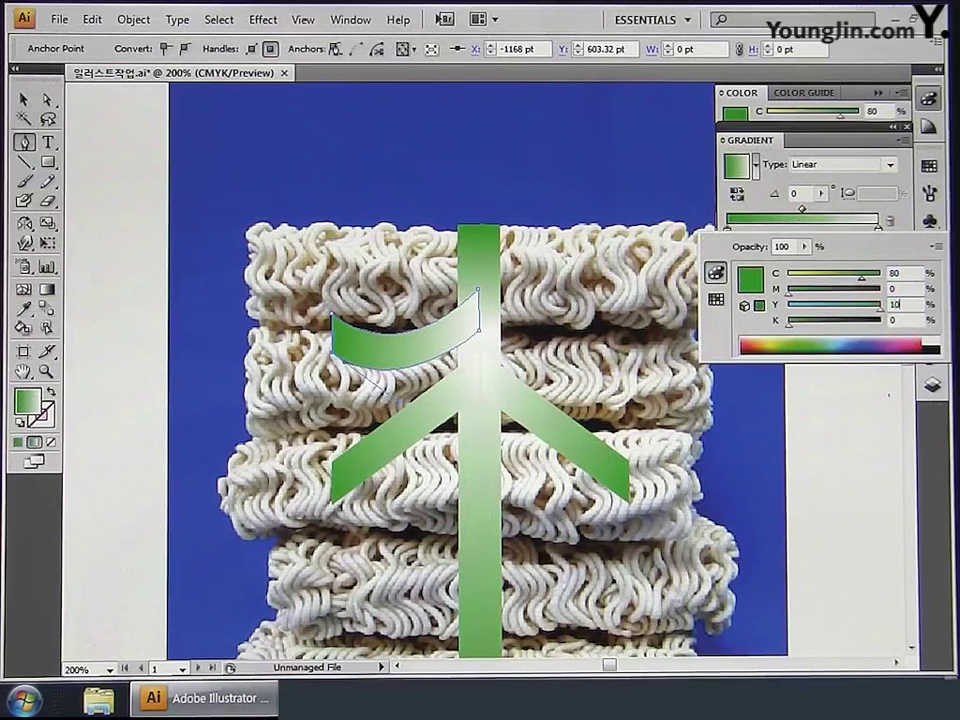
key(Return)
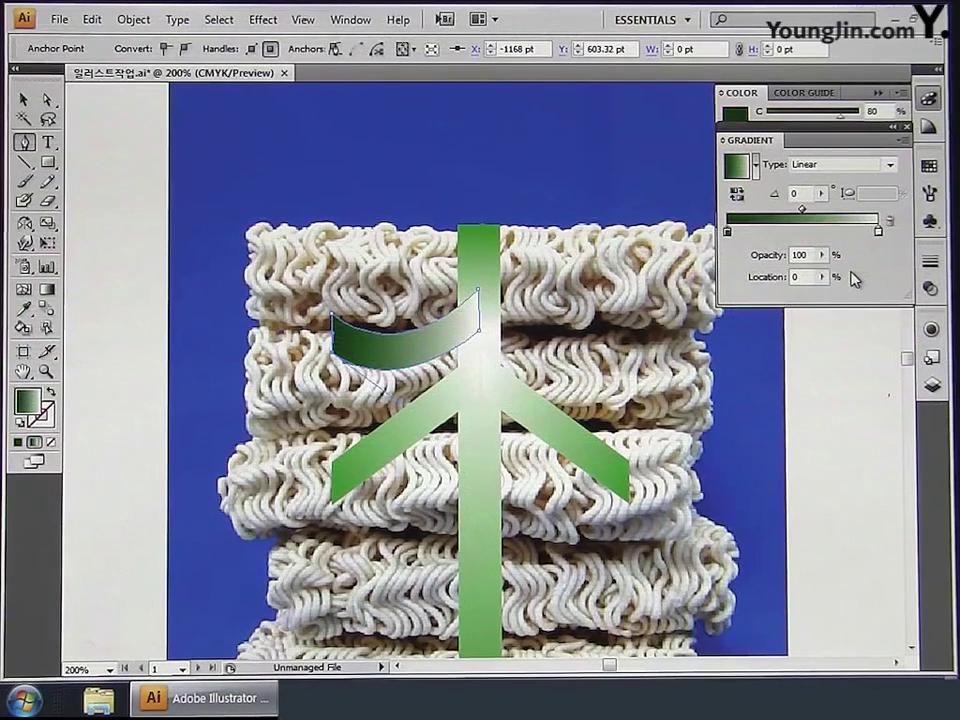
double_click(879, 231)
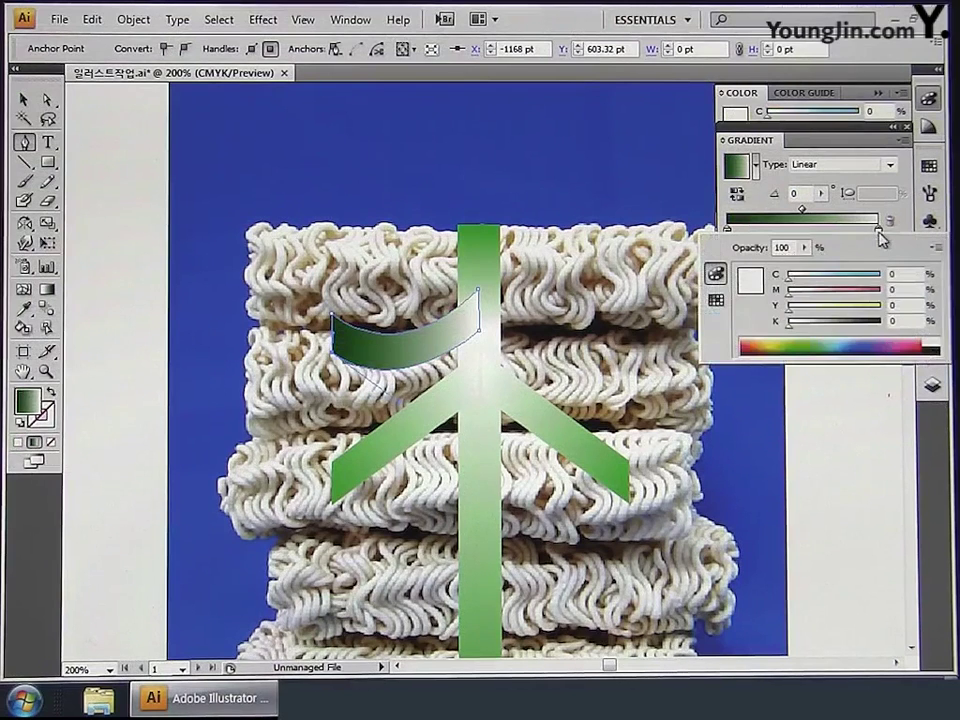
key(Return)
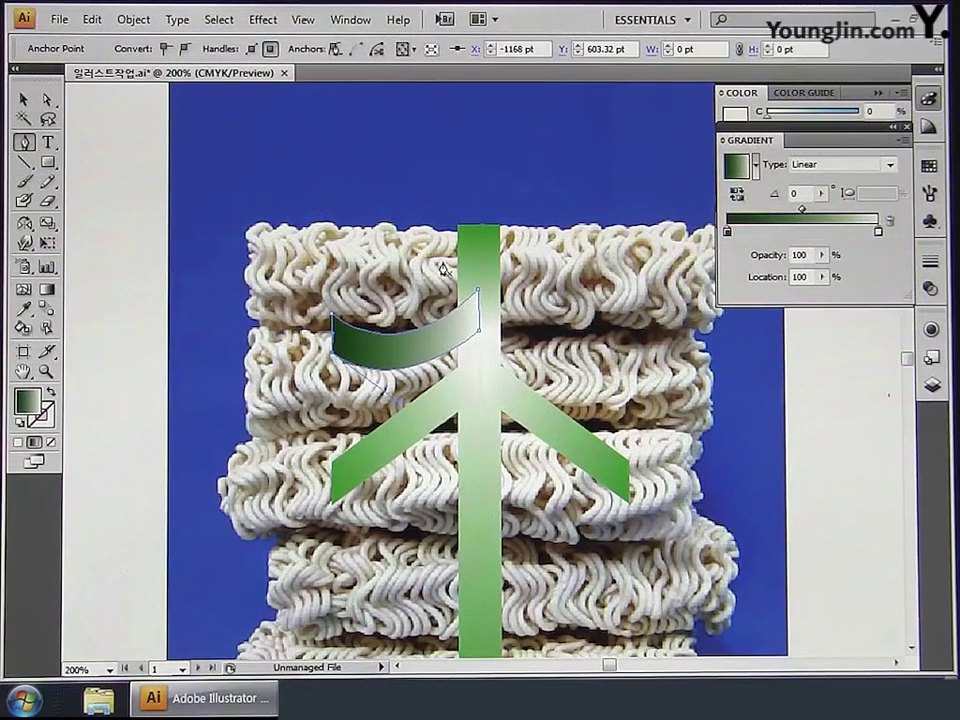
Draw a second closed curved strip arching above the first from the band to its left end, and reshape its upper curve.
key(ctrl+shift+a)
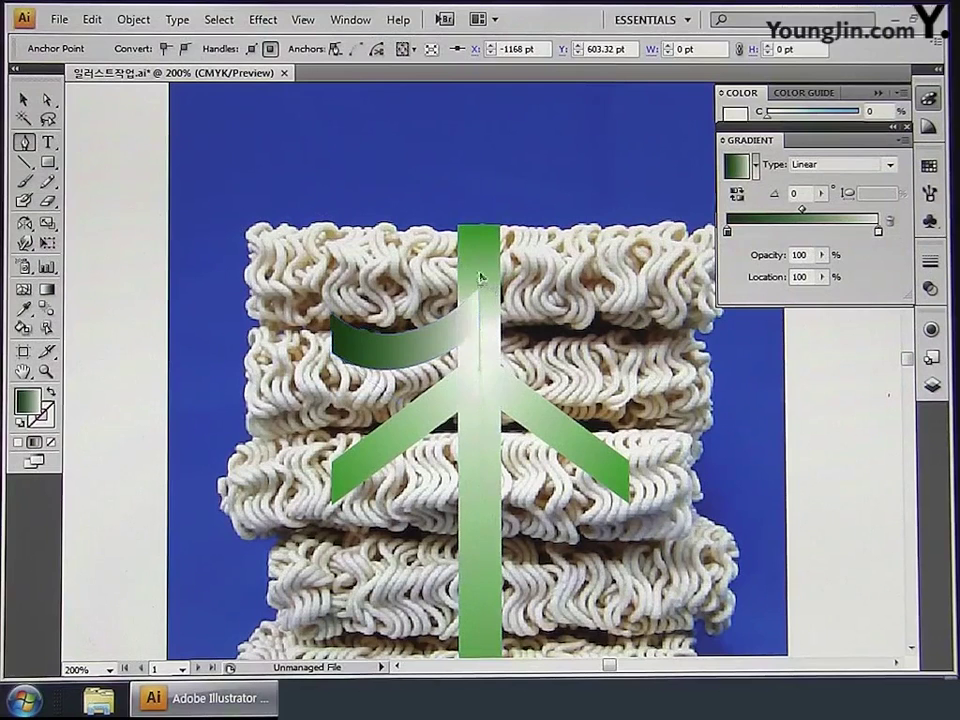
drag(479, 273, 479, 312)
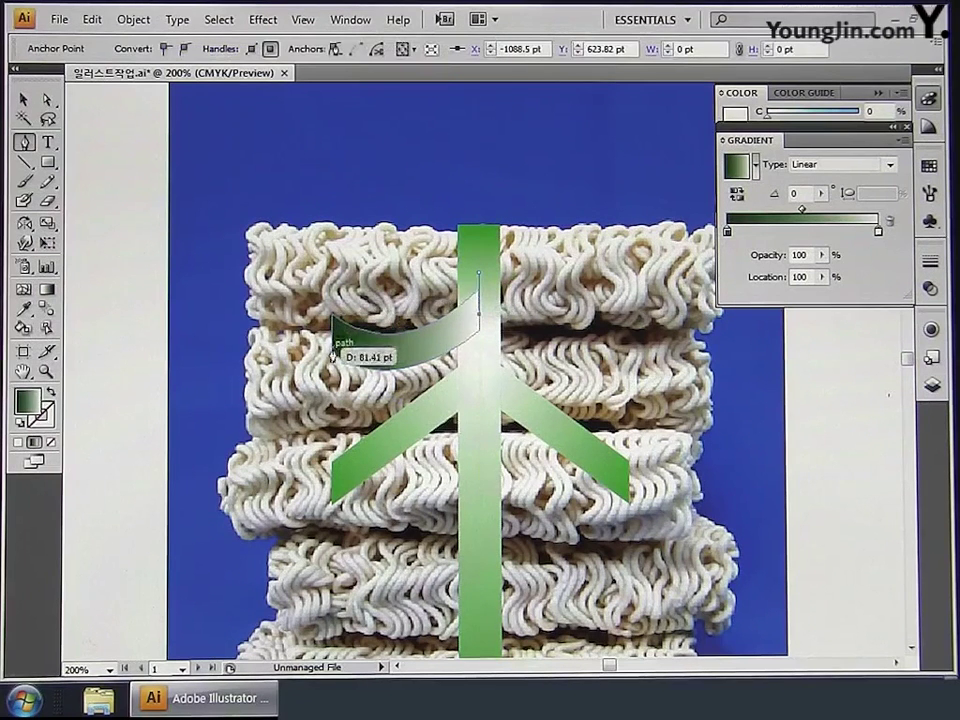
click(332, 320)
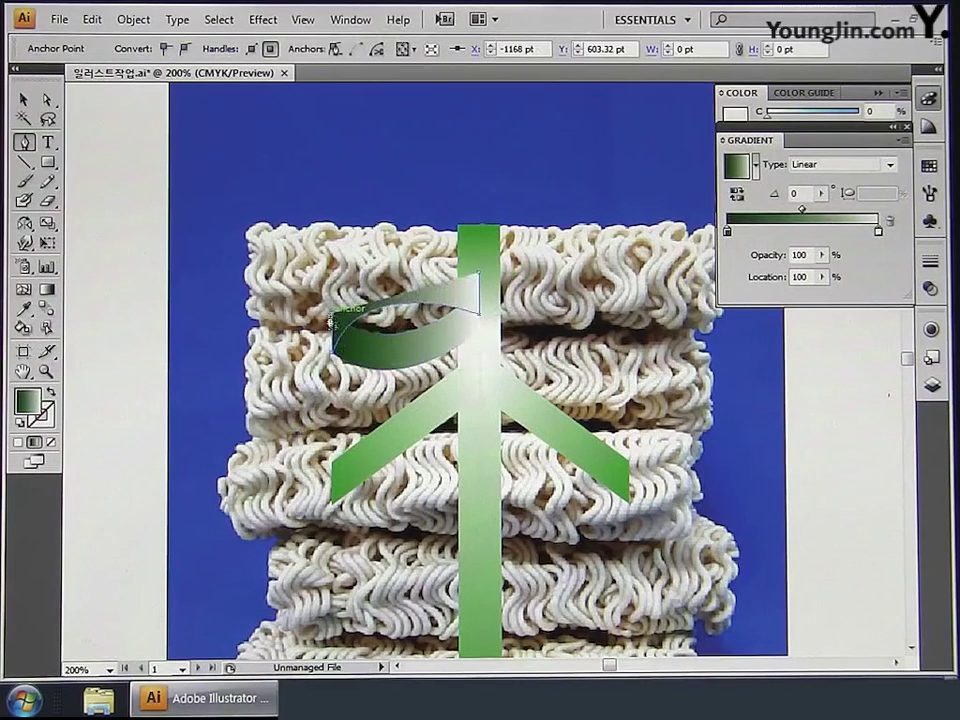
drag(332, 320, 311, 316)
key(a)
drag(366, 282, 385, 298)
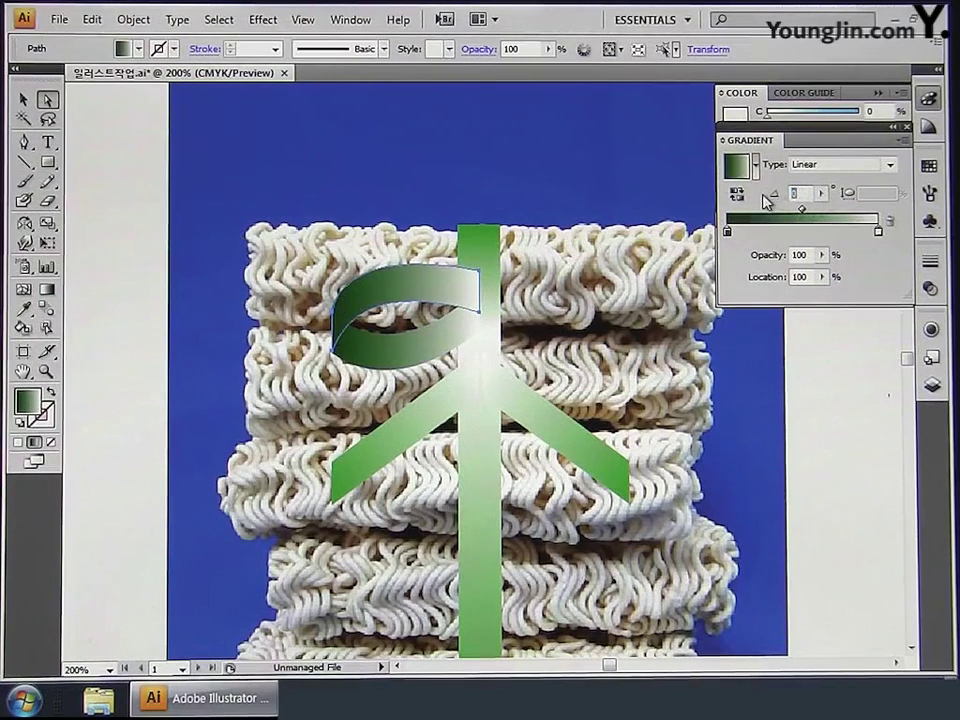
Set the arched strip's gradient start stop to C 80, M 0, Y 100, K 0.
key(g)
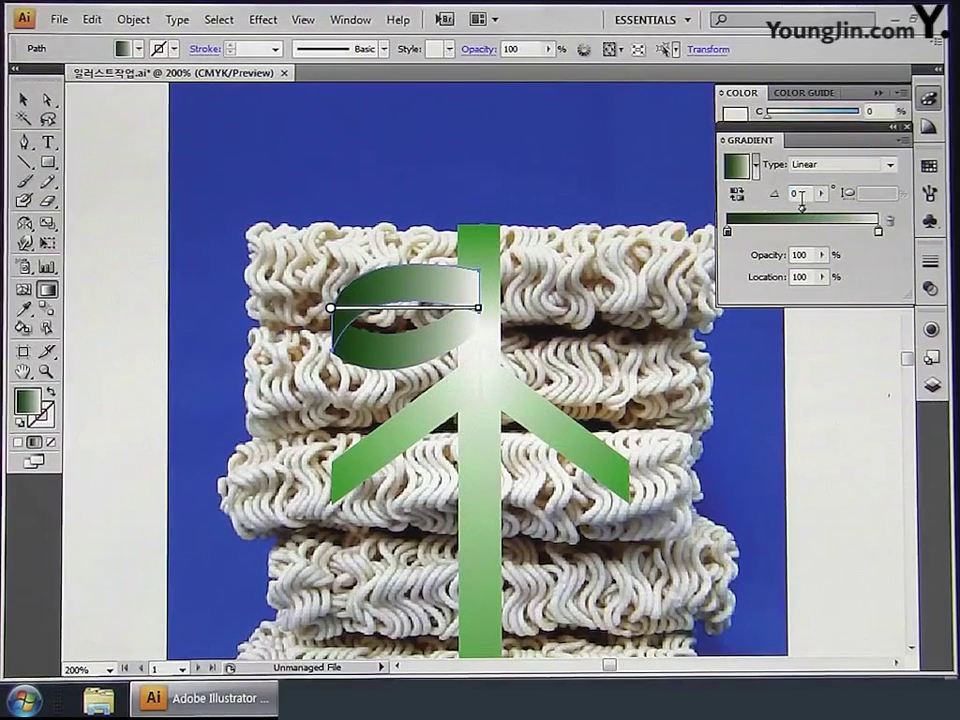
double_click(728, 234)
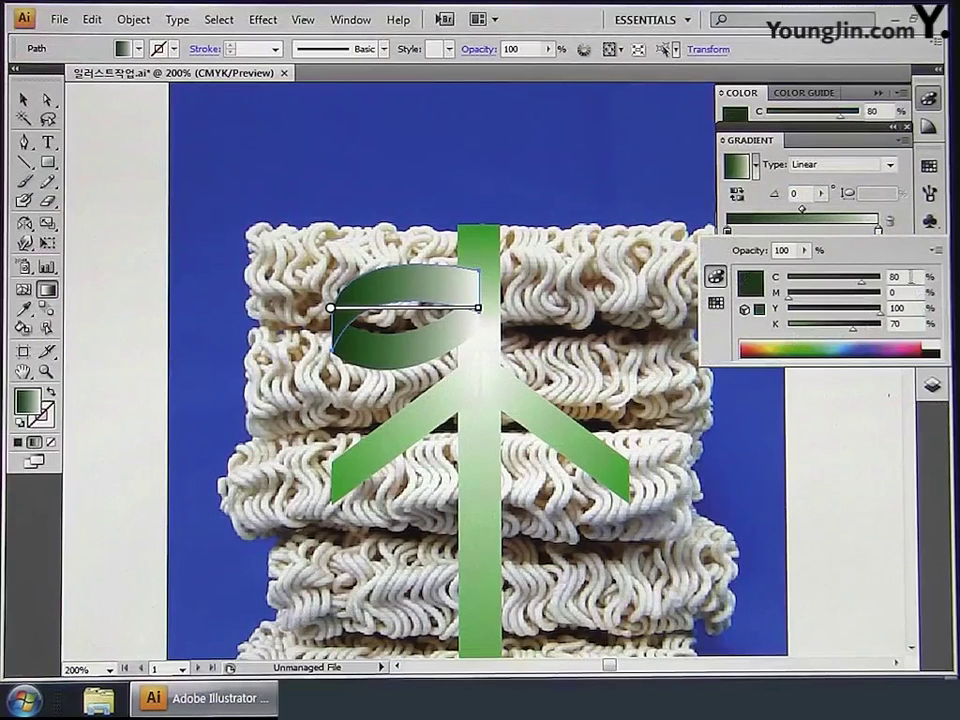
click(908, 277)
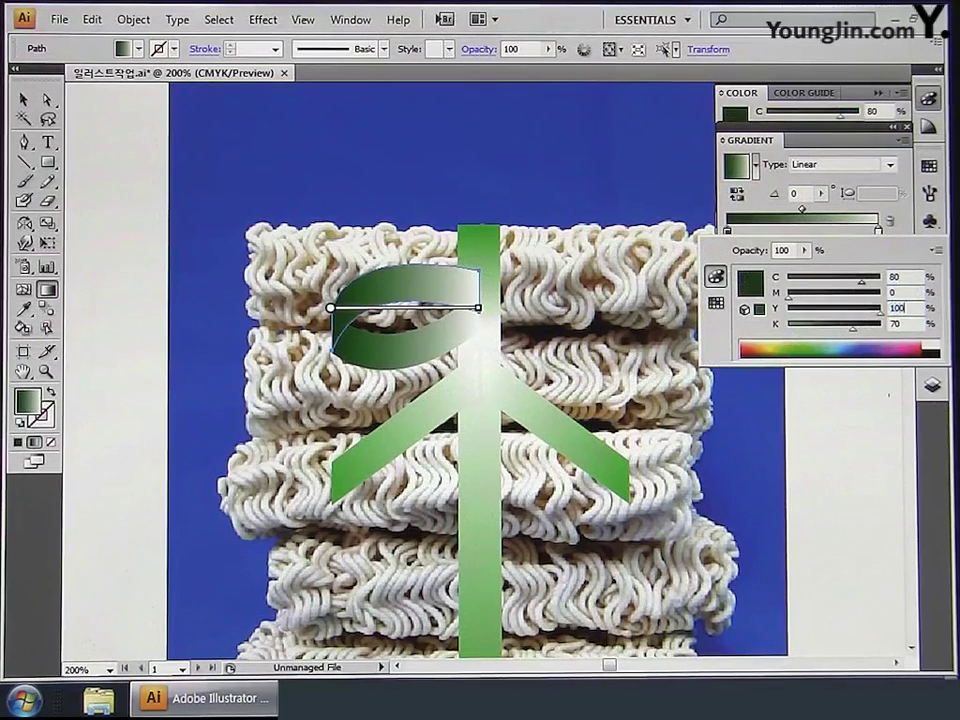
key(Return)
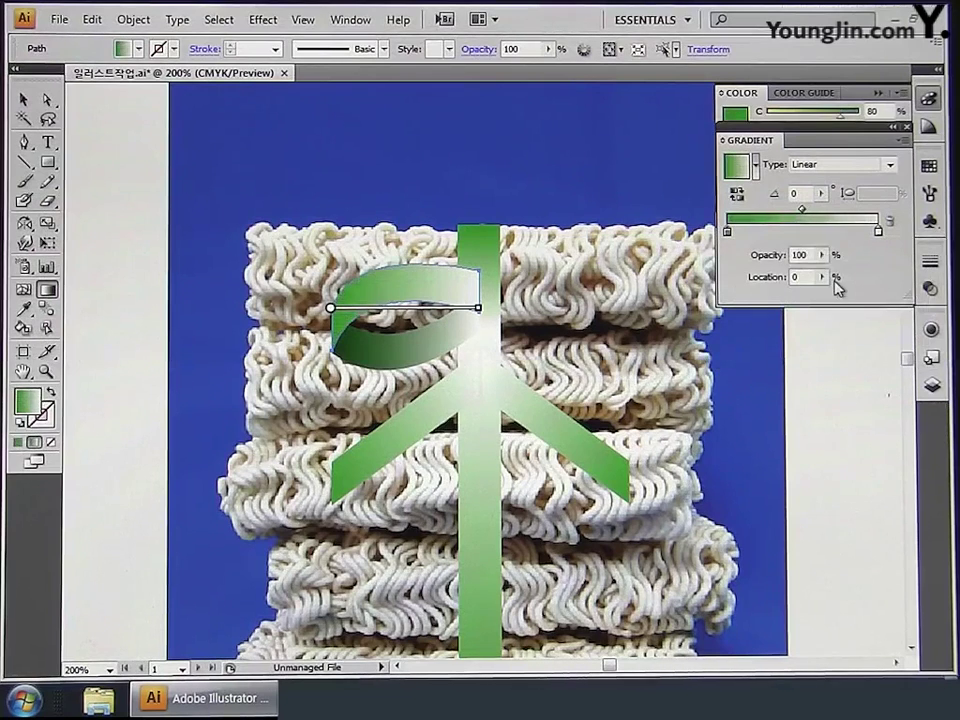
Add a stop at 20% to the arched strip's gradient and set its colour to C 0, M 0, Y 0, K 0.
click(766, 232)
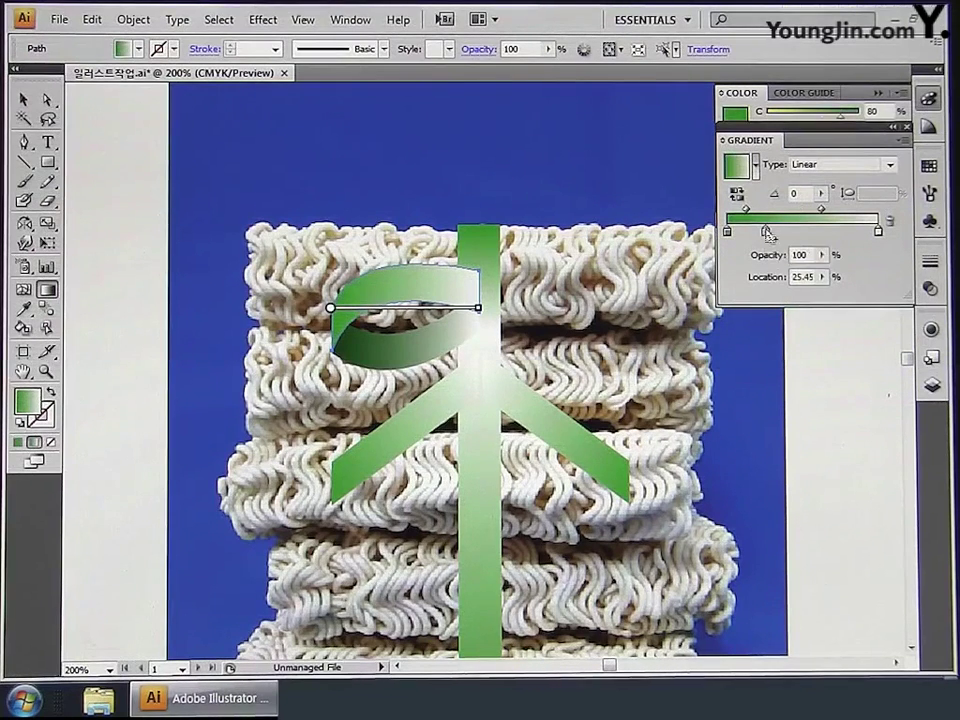
double_click(800, 276)
text(20)
key(Return)
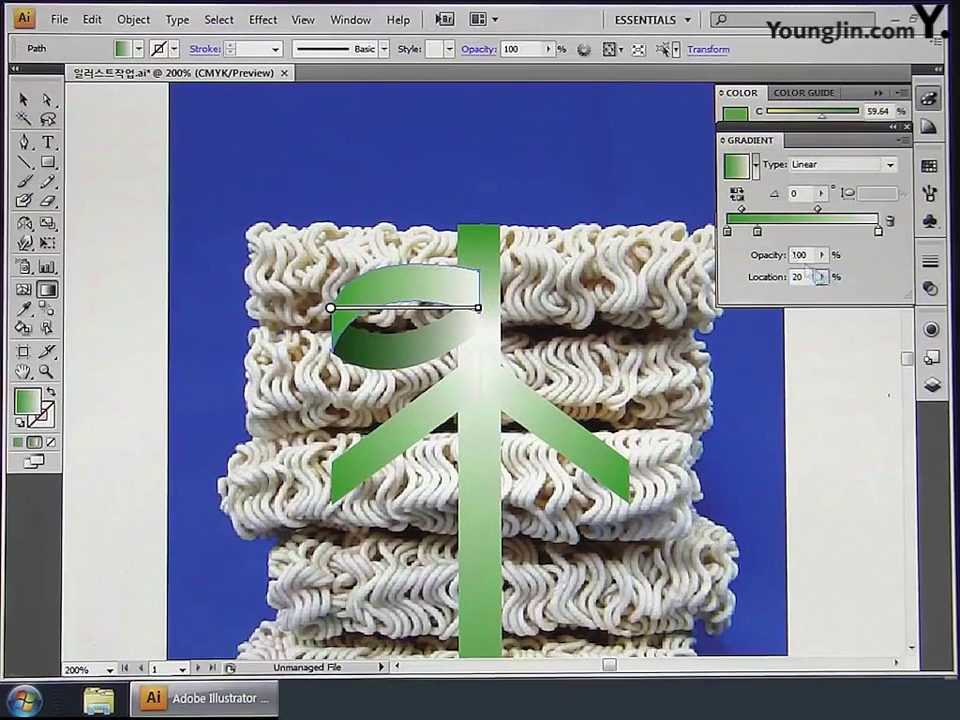
double_click(758, 233)
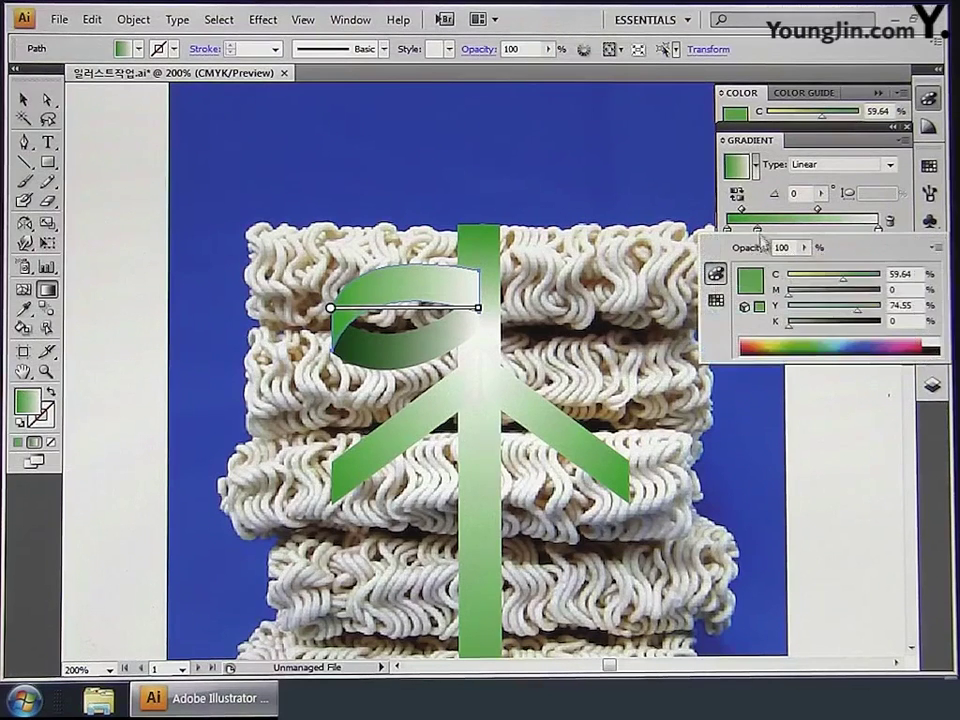
text(0)
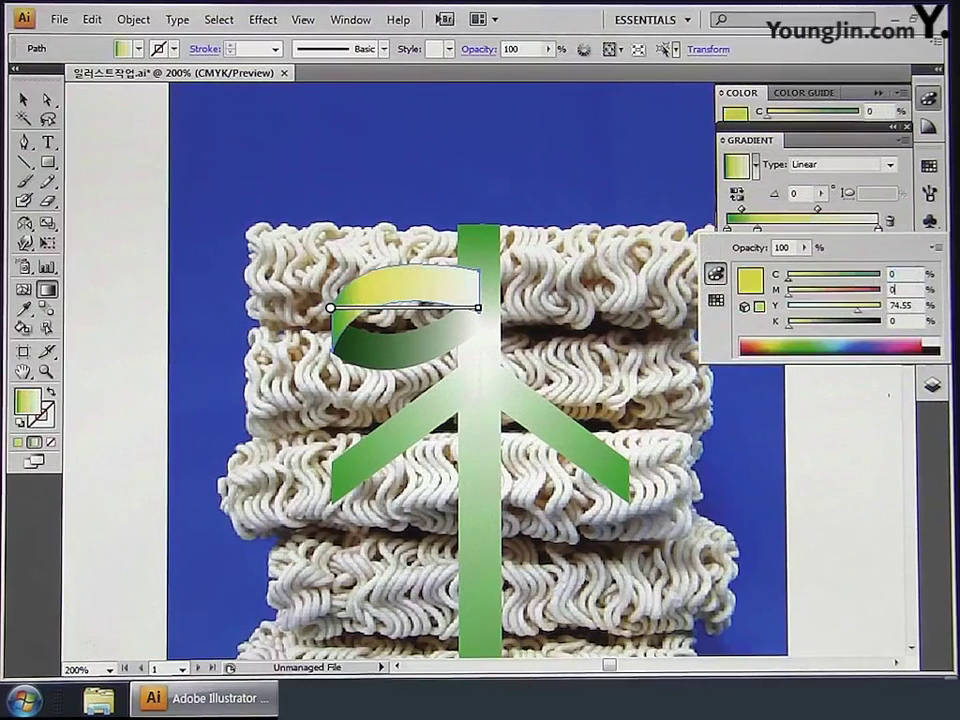
key(Tab)
key(Tab)
text(0)
key(Return)
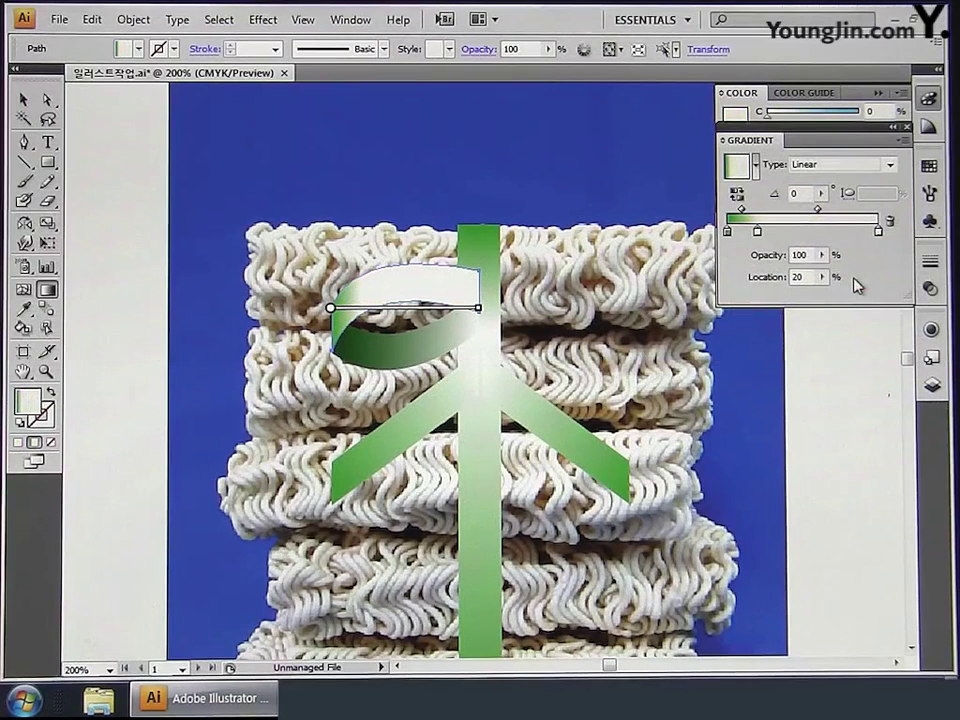
Add another white stop to the arched strip's gradient at location 60%.
click(804, 232)
click(806, 254)
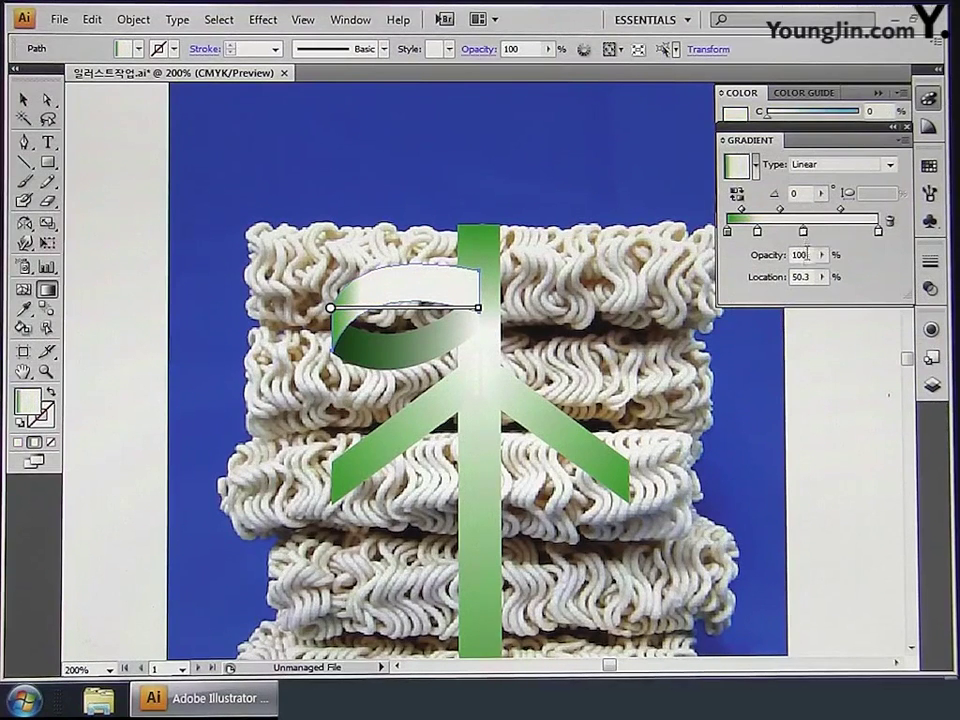
double_click(806, 277)
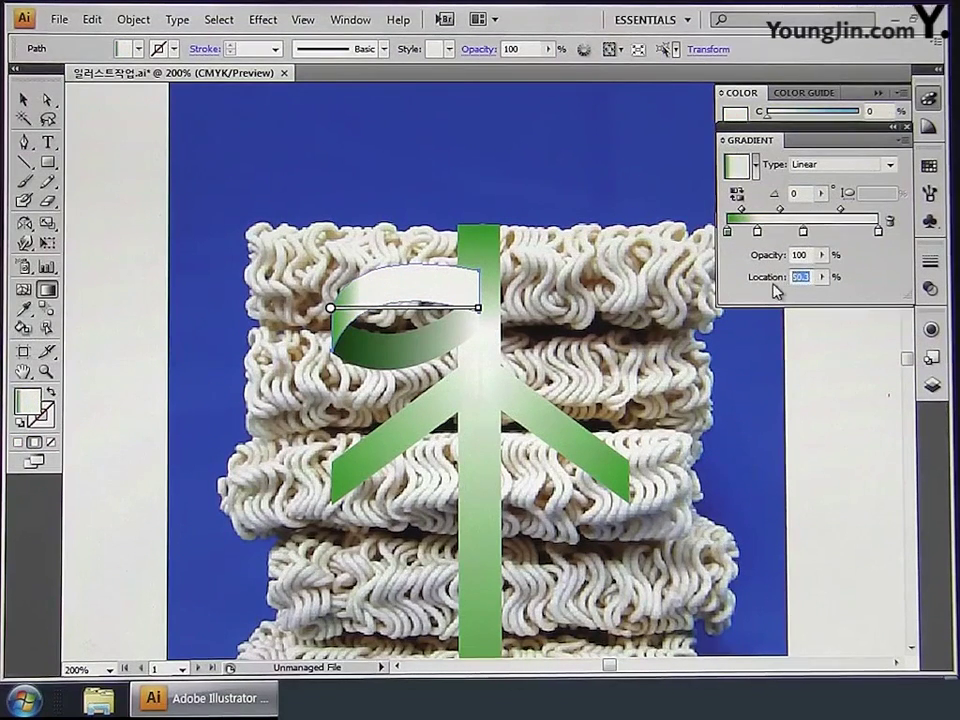
text(60)
key(Return)
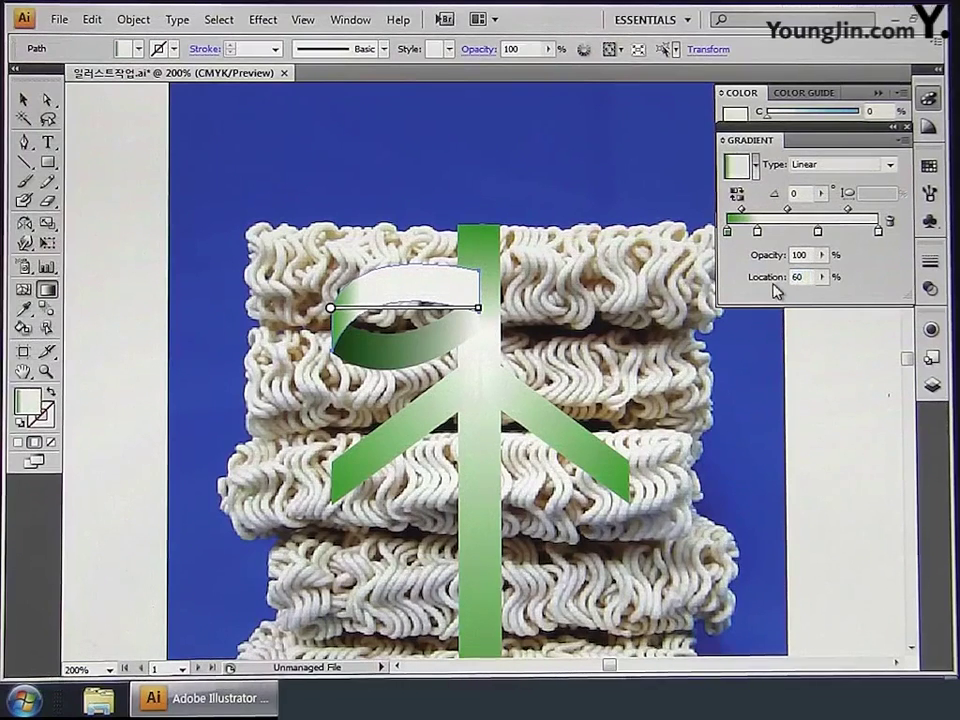
Set the arched strip's gradient end stop to C 80, M 0, Y 100, K 0 and return to the Selection tool.
double_click(879, 233)
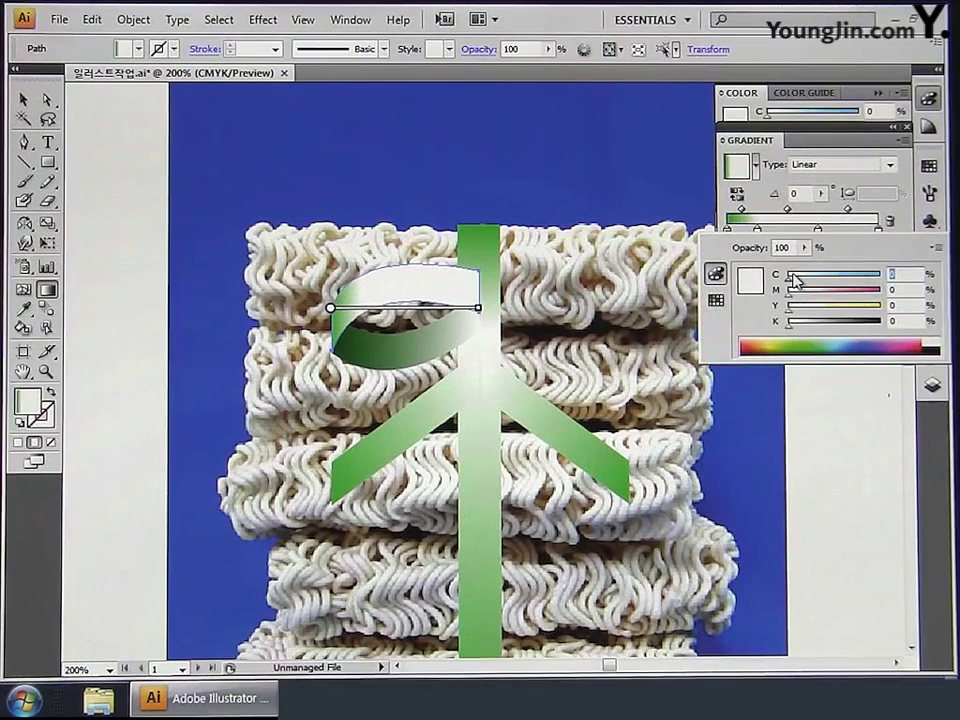
text(80)
key(Tab)
key(Tab)
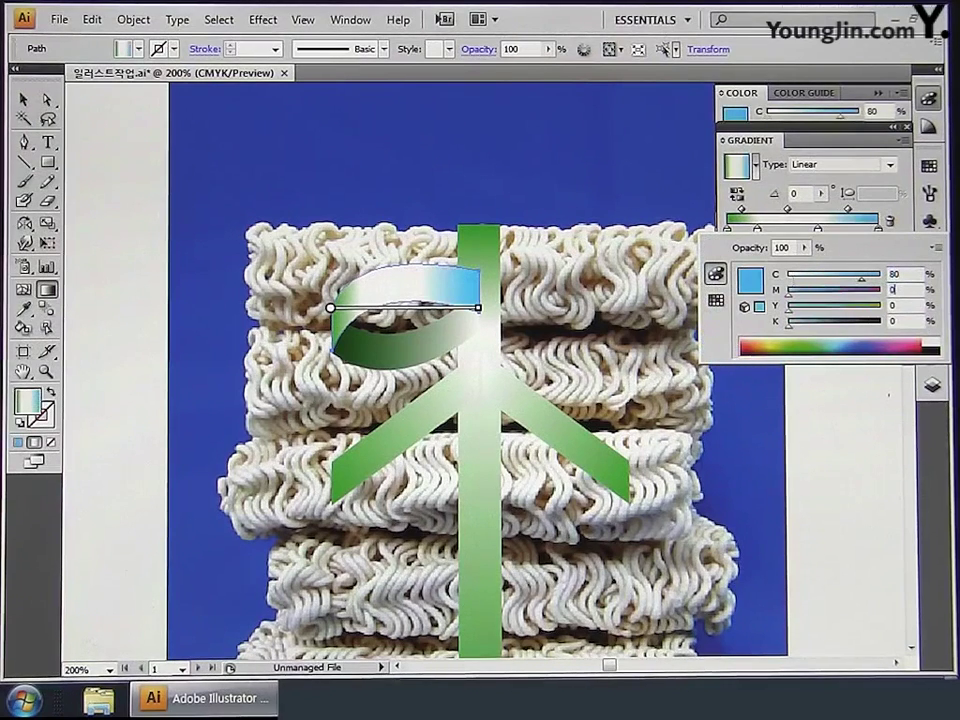
text(100)
key(Return)
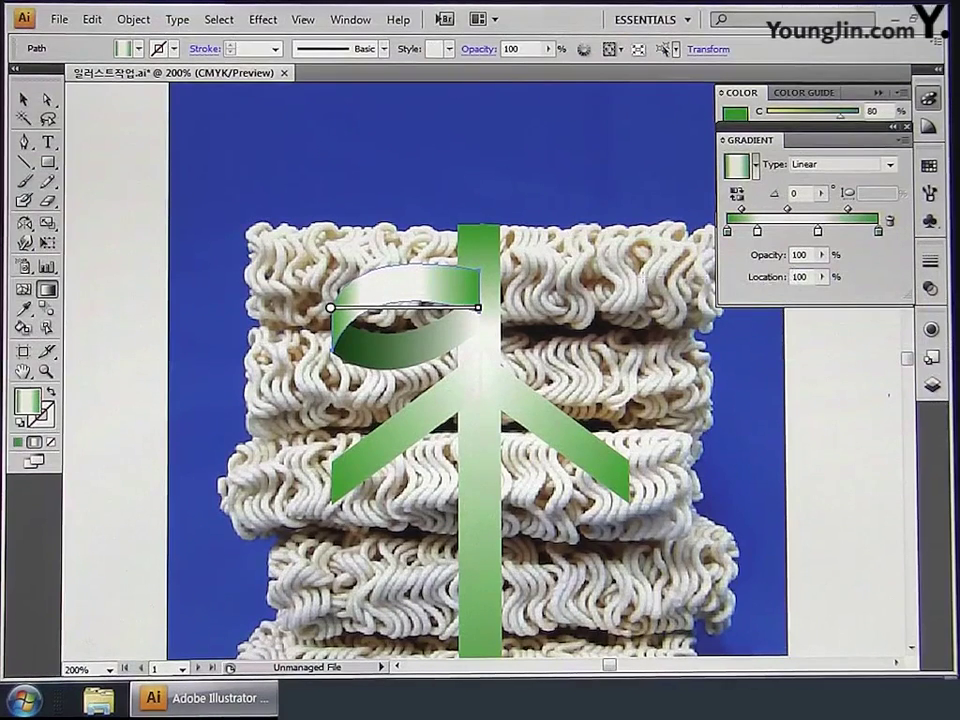
click(23, 99)
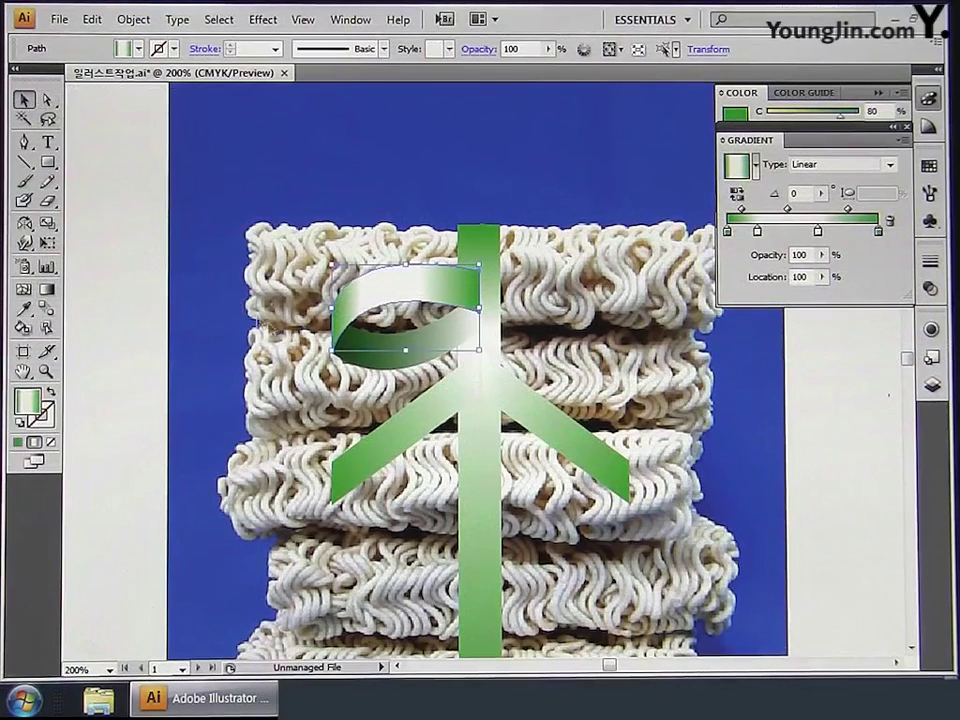
Reflect a copy of both bow loop strips across the vertical axis at the ribbon's centre to form the opposite loop.
click(370, 362)
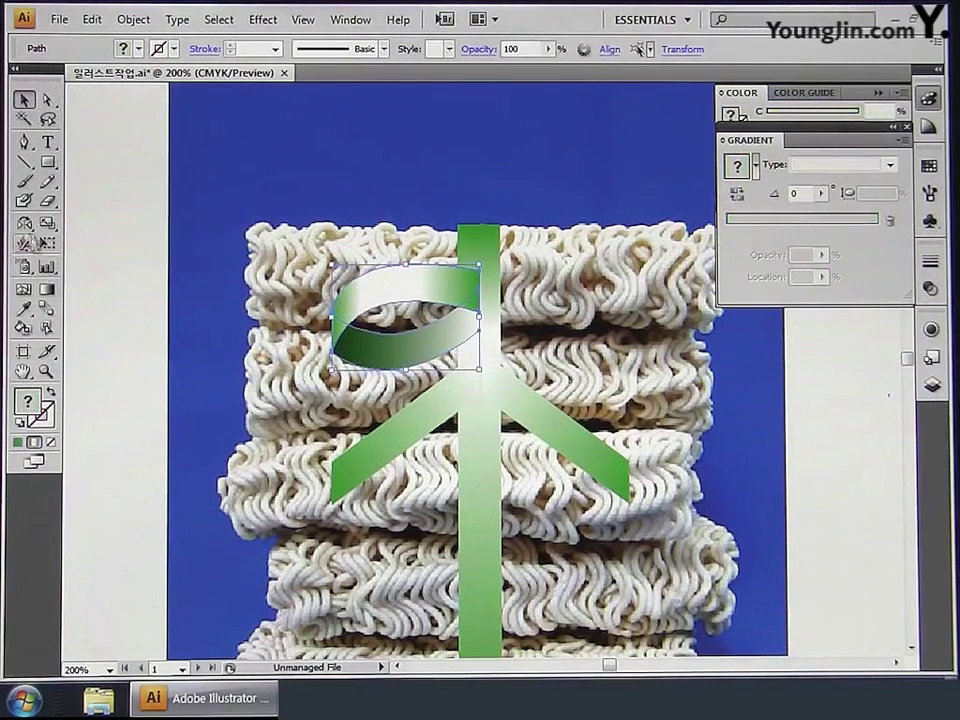
key(r)
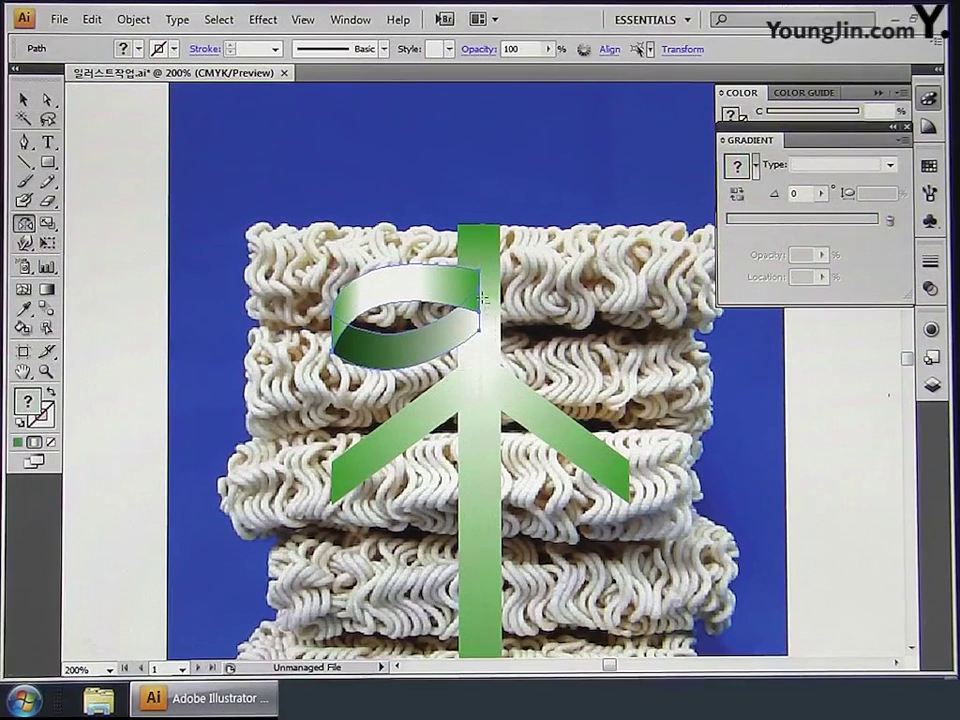
alt+click(483, 297)
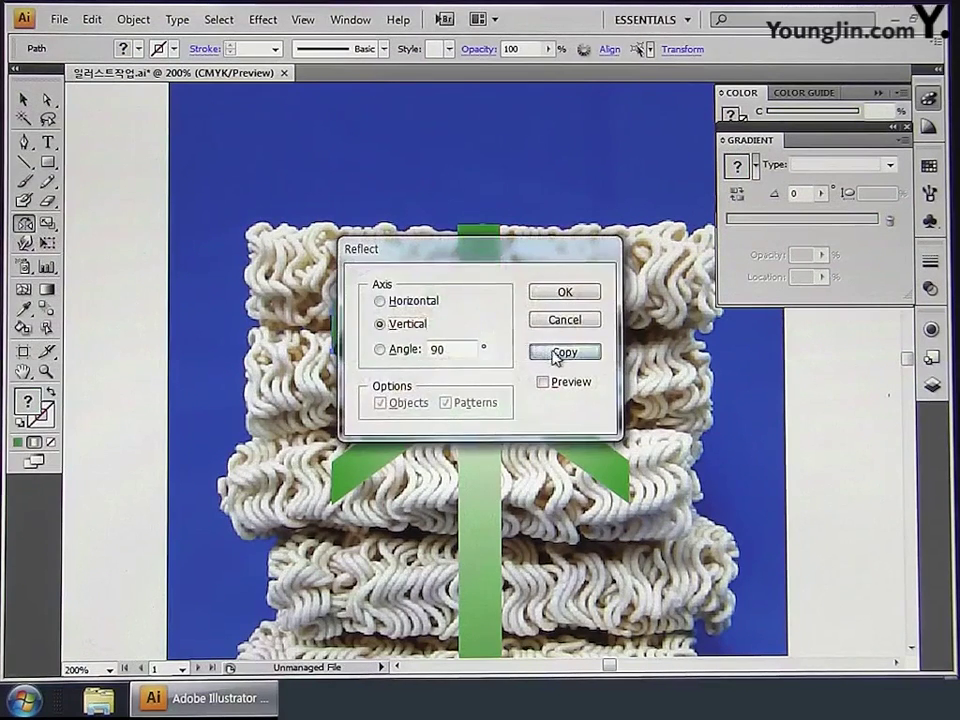
click(563, 354)
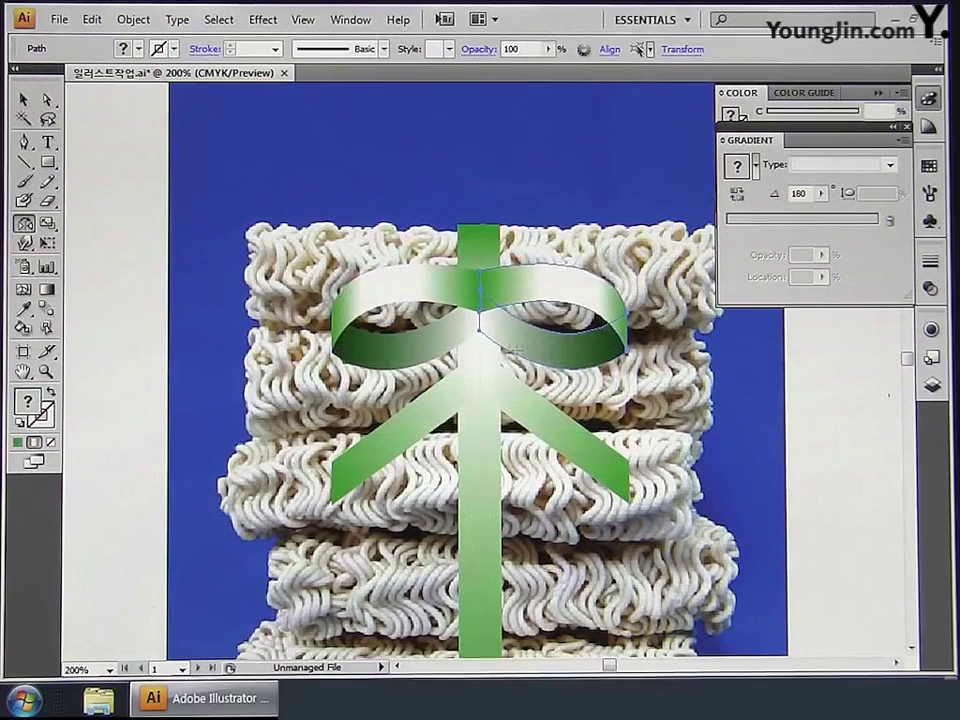
Draw a narrow upright rounded rectangle, about 12 pt wide, as the knot where the two bow loops meet.
drag(46, 163, 132, 188)
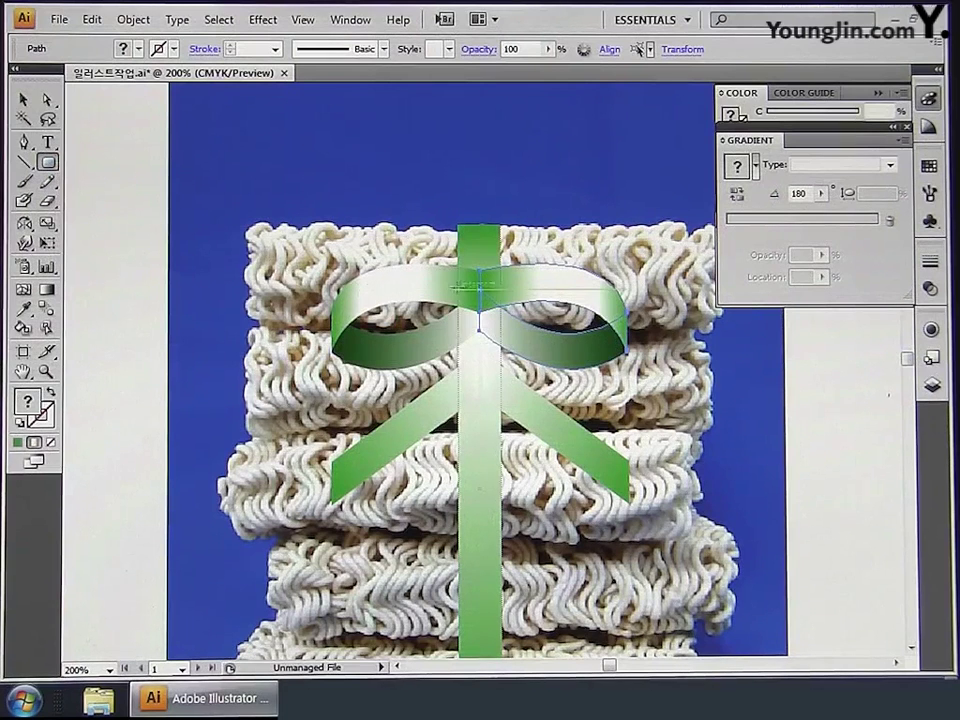
drag(467, 270, 490, 332)
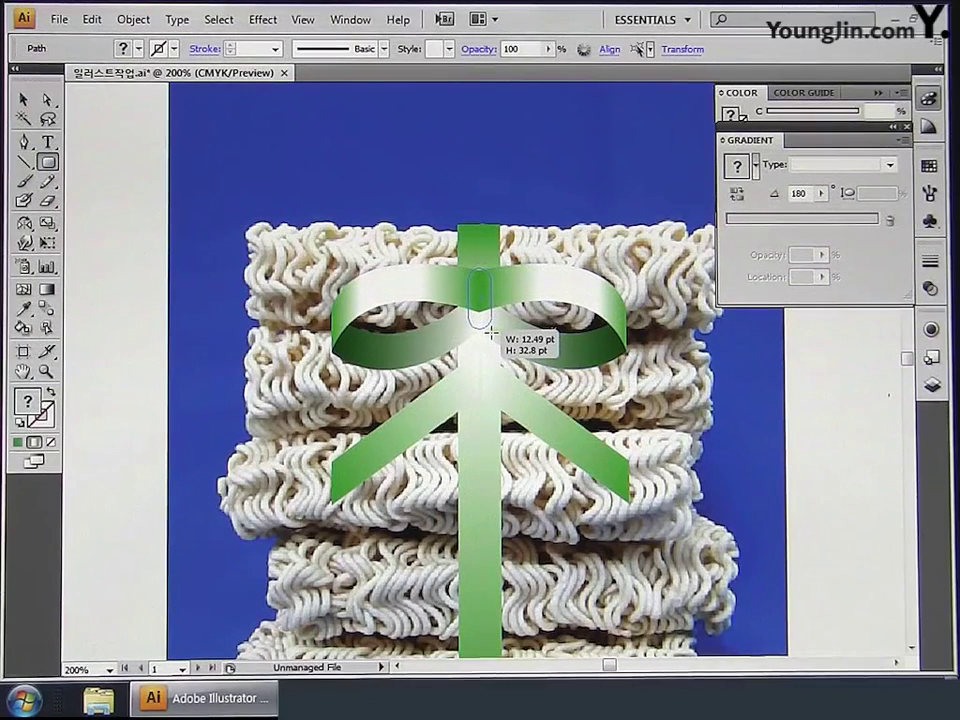
key(Left)
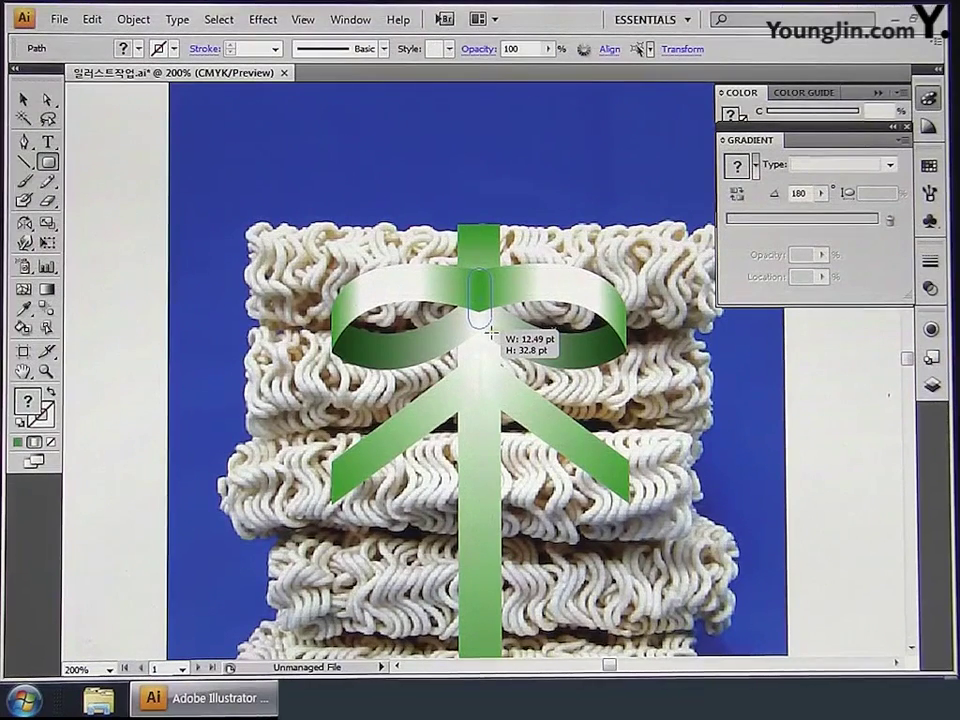
drag(489, 332, 489, 337)
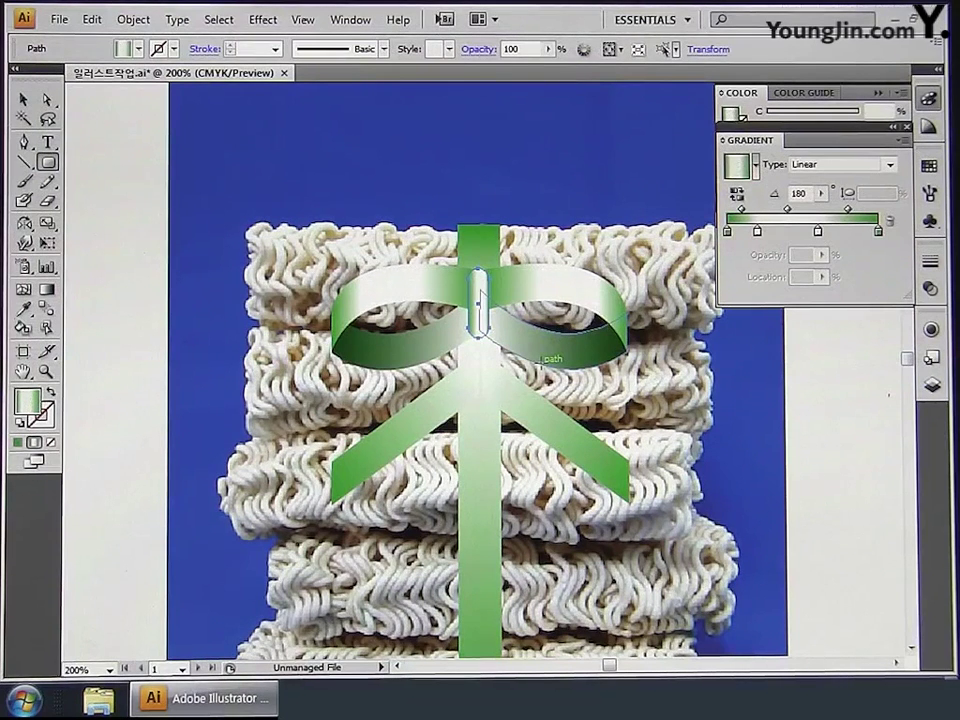
Set the knot's gradient angle to -90° and deselect it.
double_click(812, 193)
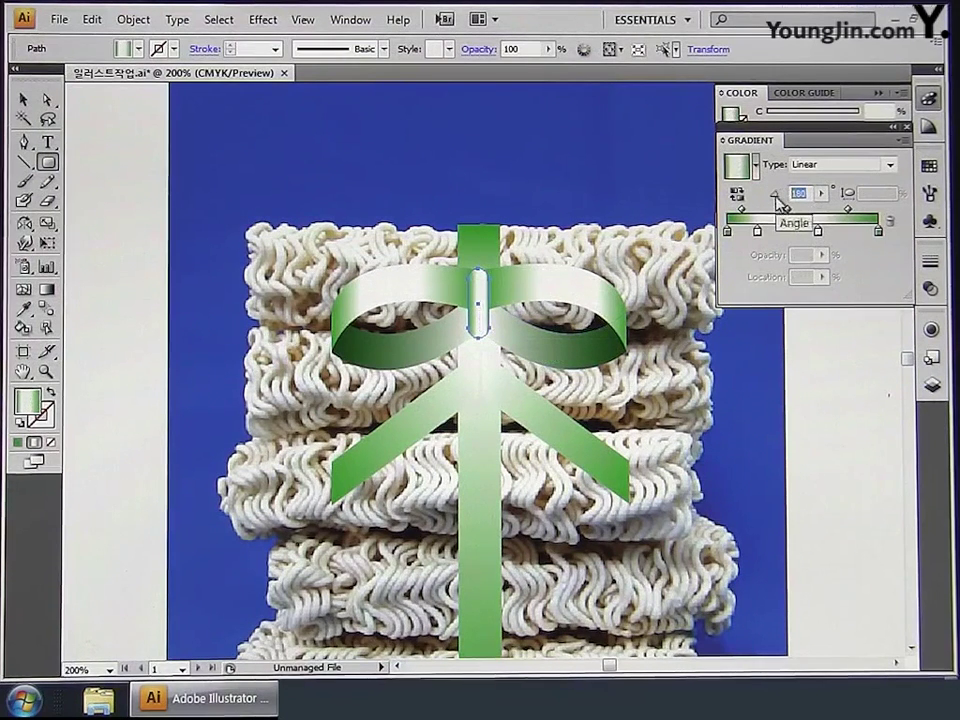
text(-90)
key(Return)
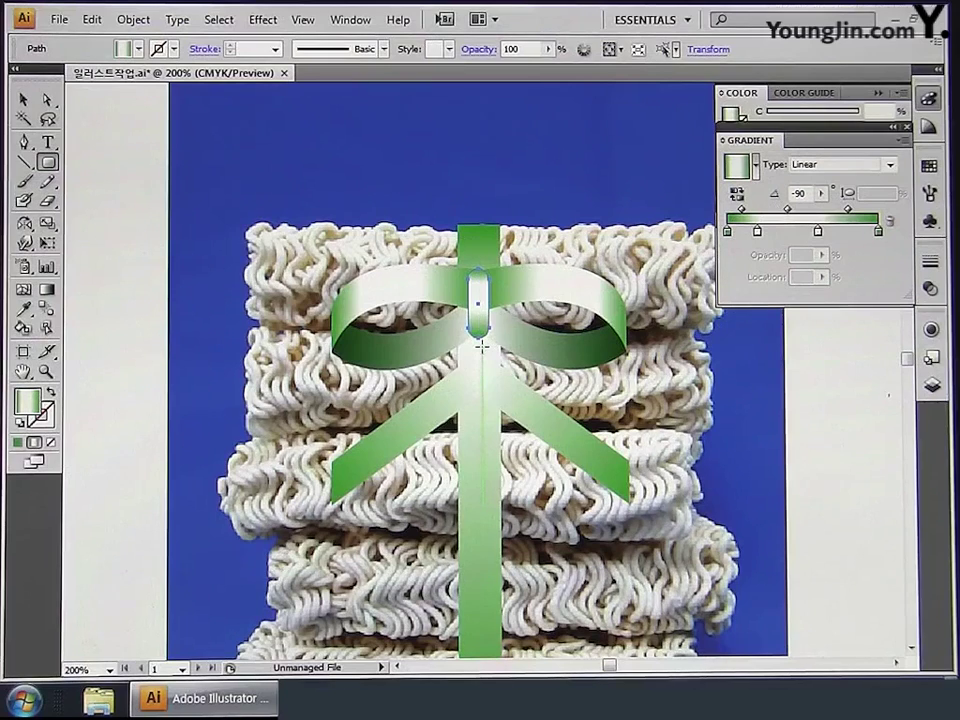
key(ctrl+minus)
key(ctrl+minus)
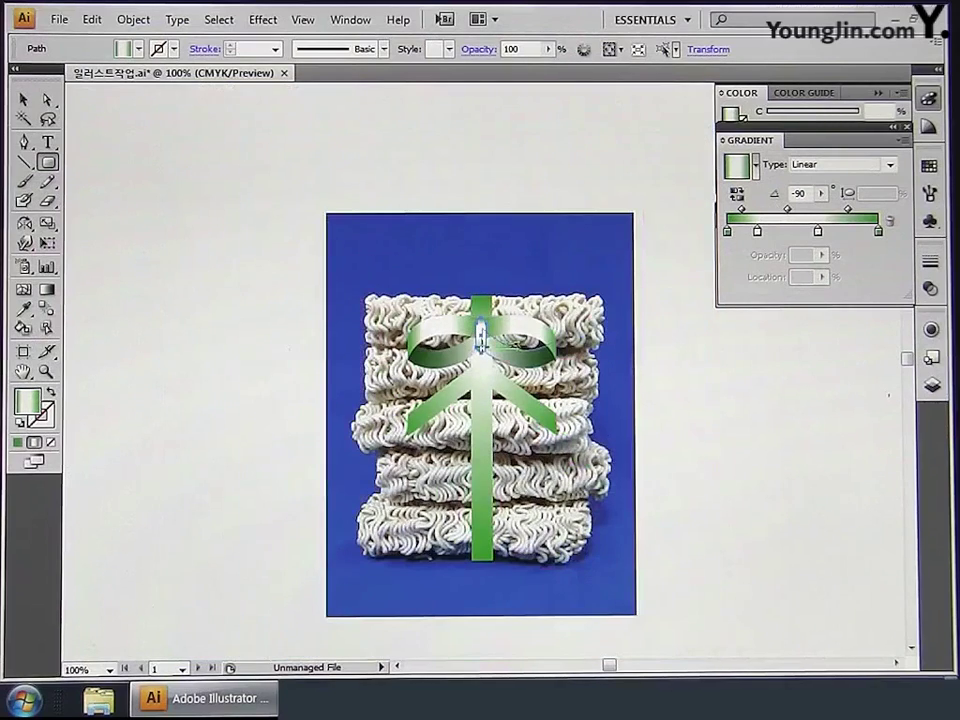
key(v)
click(195, 210)
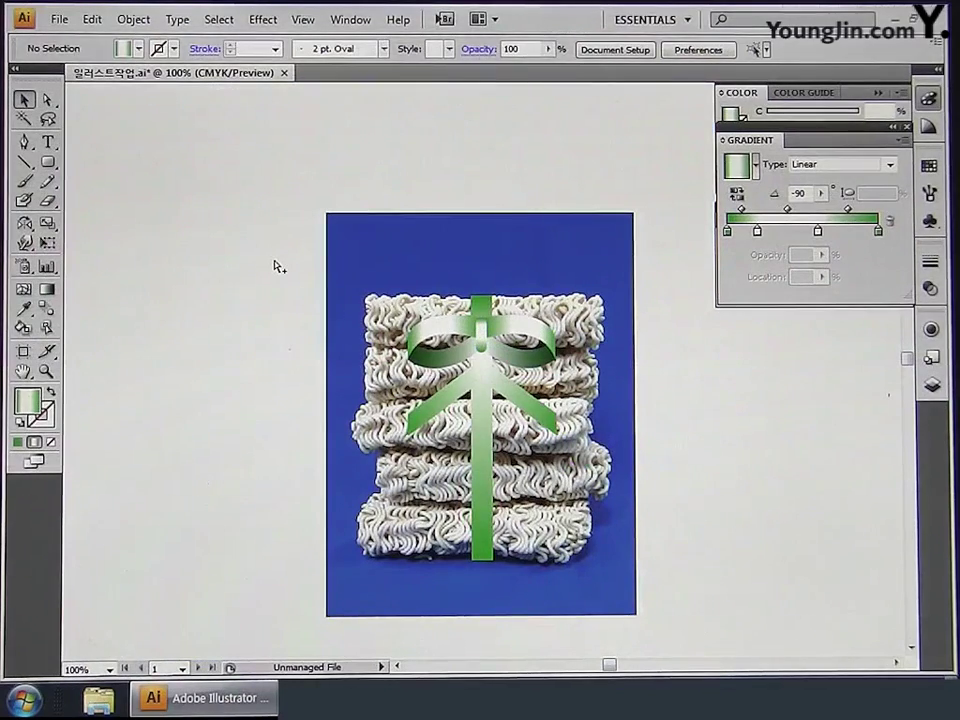
Delete the linked noodle photo behind the ribbon and group all the ribbon and bow shapes.
key(ctrl+a)
key(ctrl+shift+b)
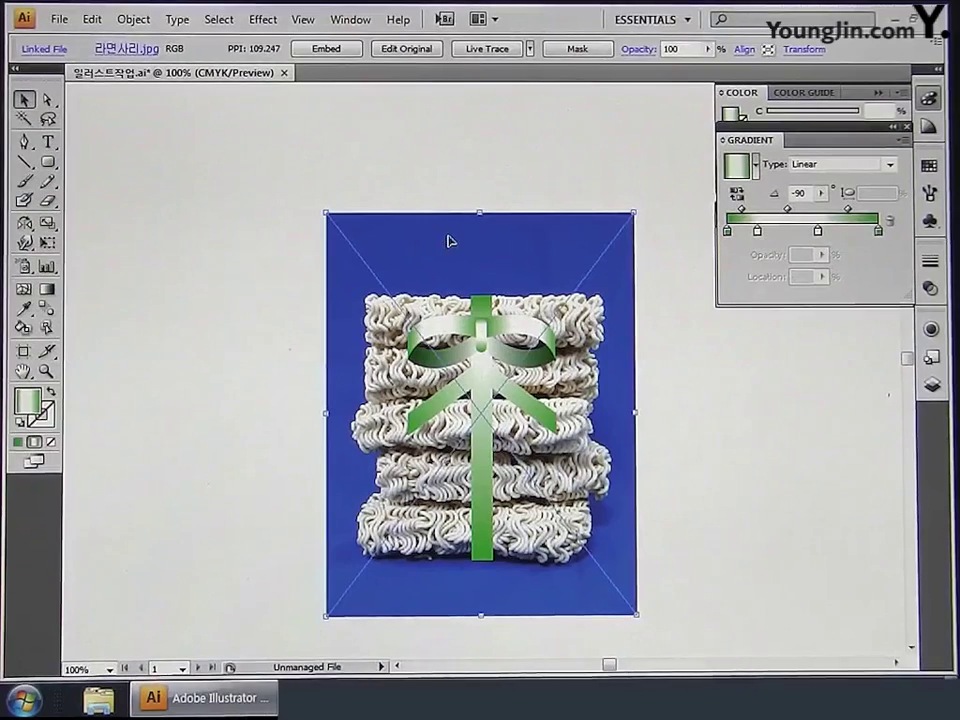
key(Delete)
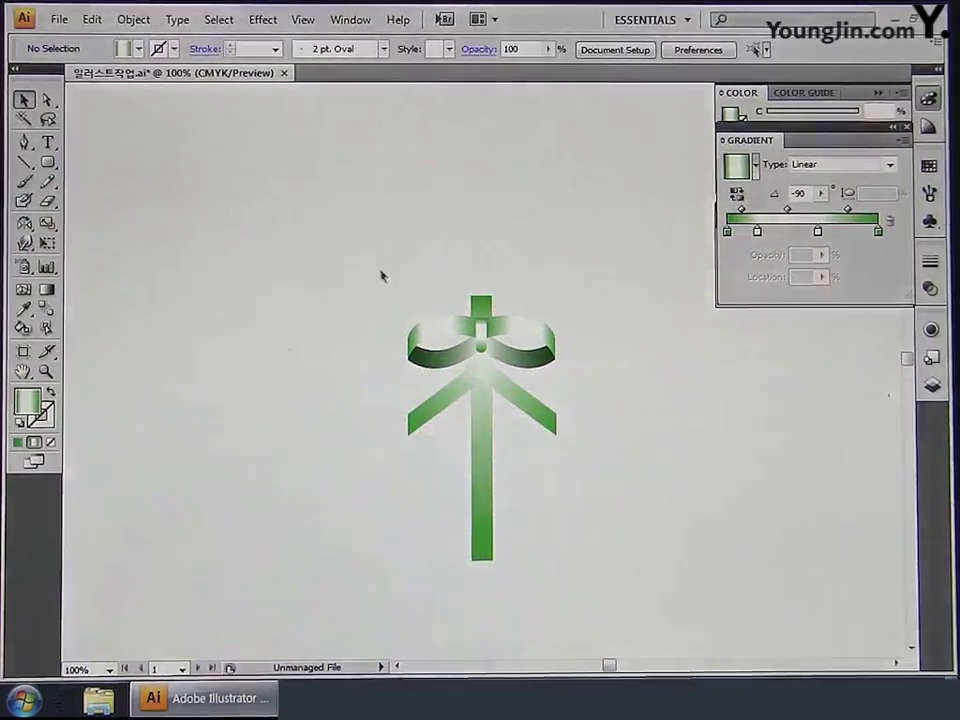
drag(360, 262, 598, 620)
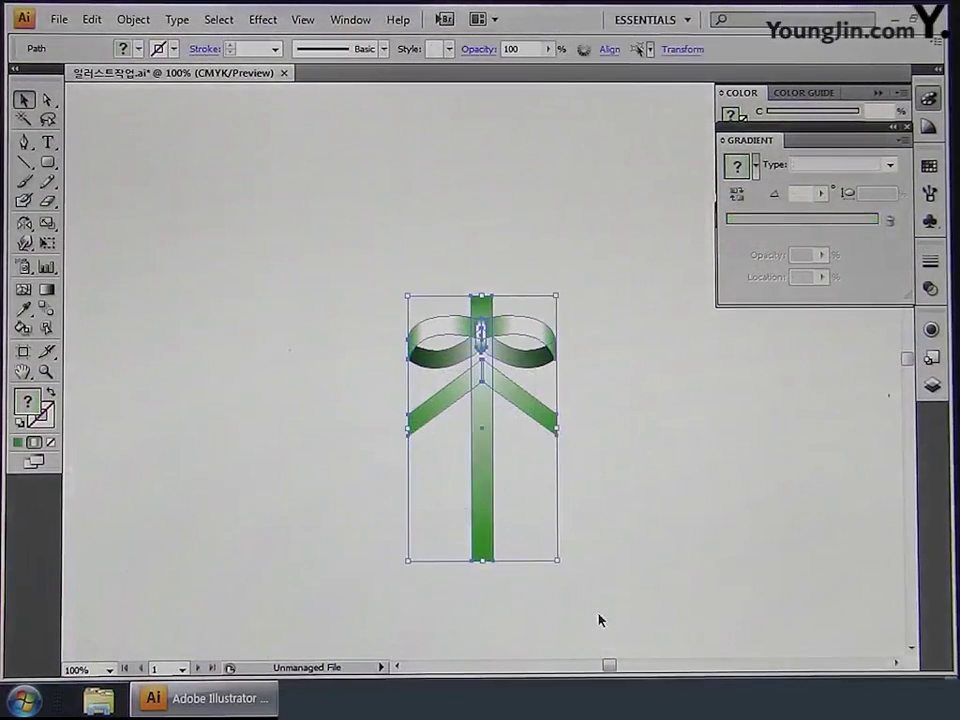
key(ctrl+g)
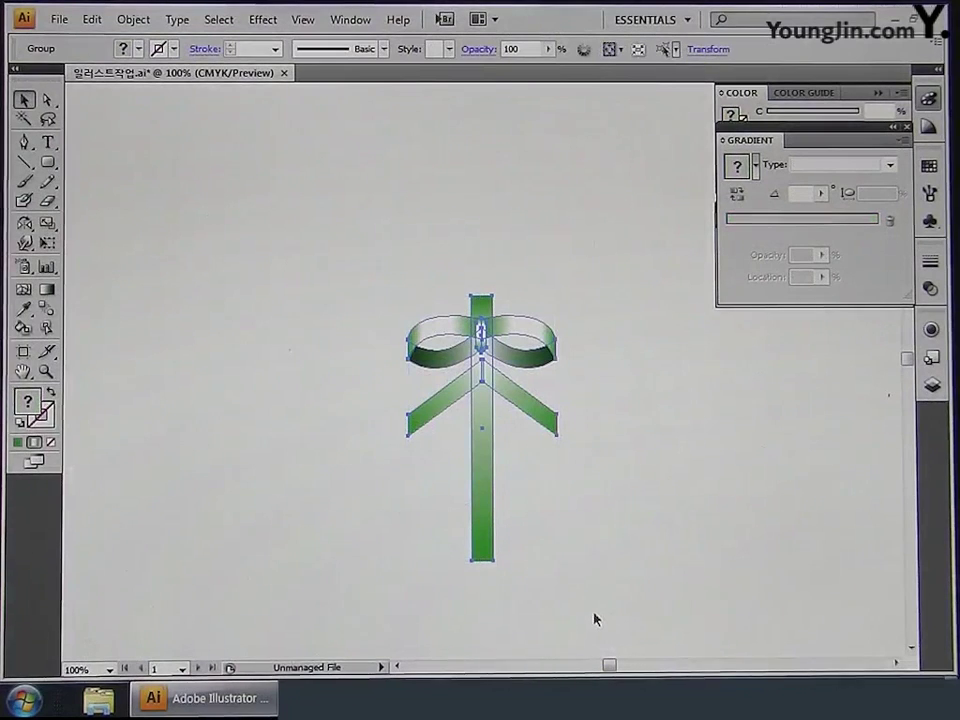